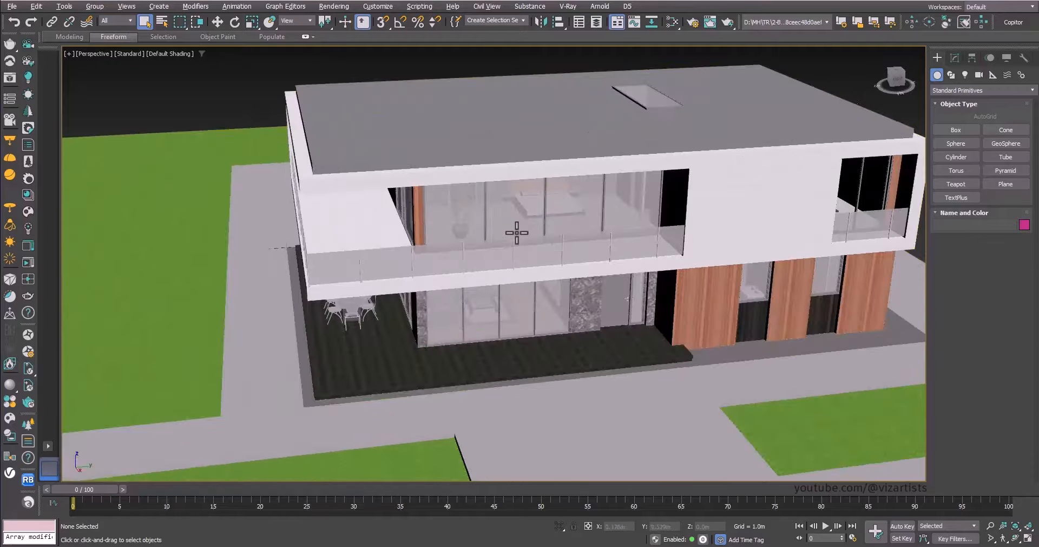
alt+middle_drag(515, 232, 468, 300)
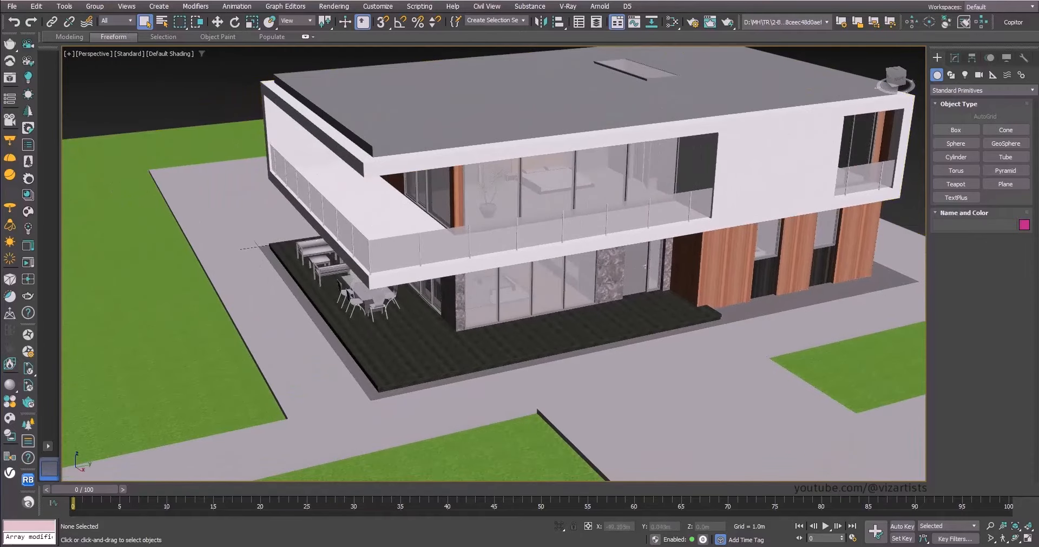
click(11, 6)
mouse_move(87, 160)
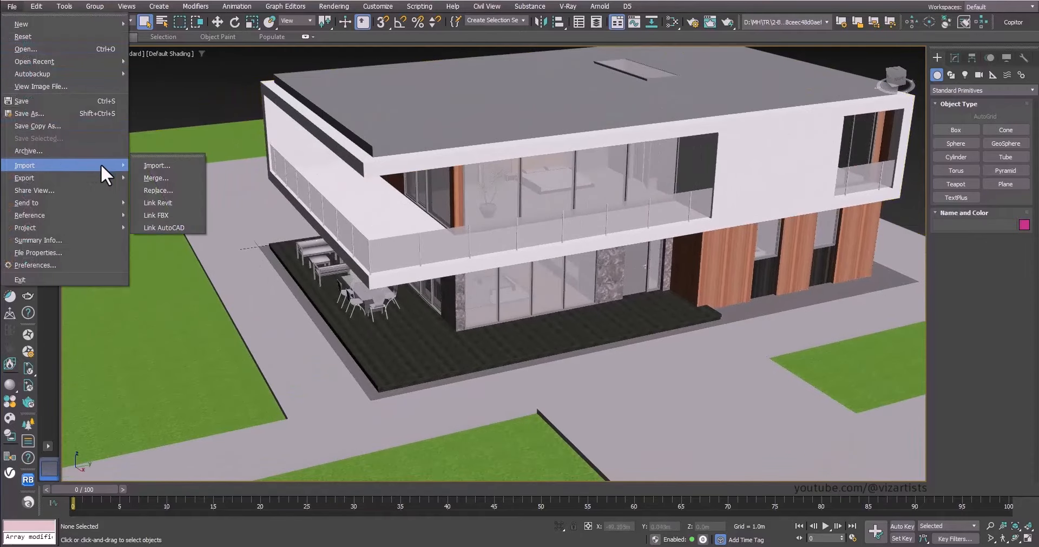
click(482, 172)
scroll(713, 177, down, 8)
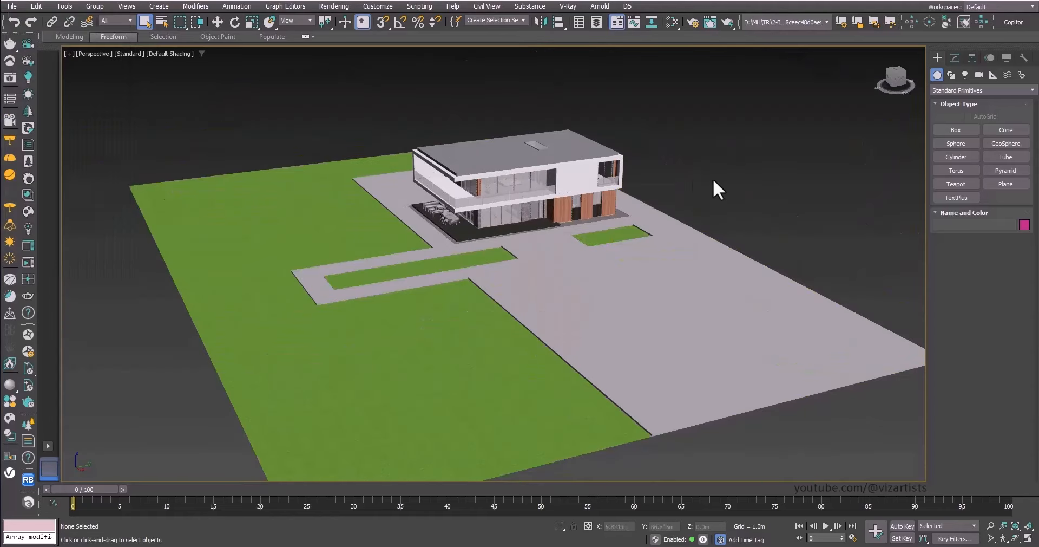
scroll(713, 178, up, 5)
scroll(632, 228, down, 2)
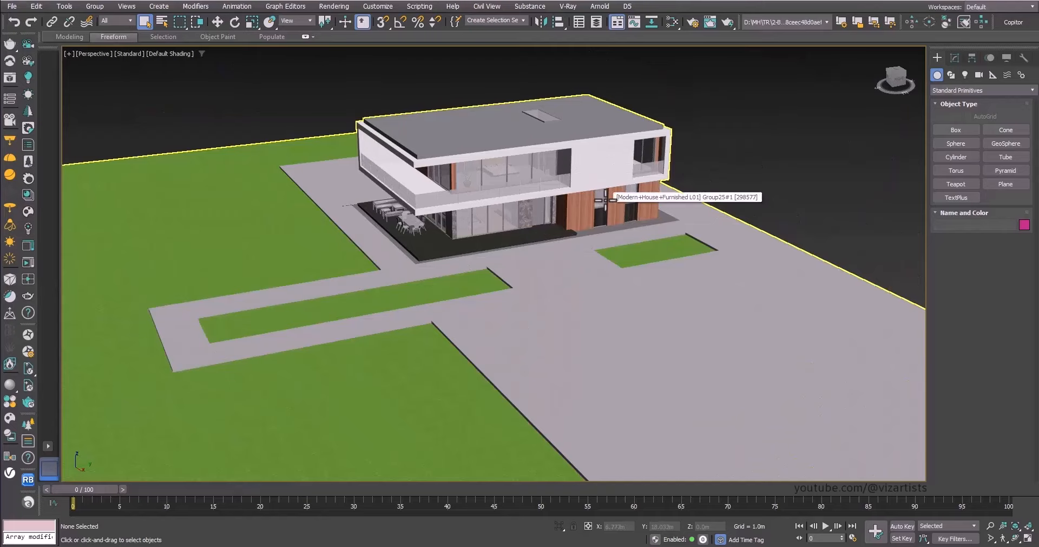
Step: Switch to a shaded top view that frames the house and its surrounding paving and lawns
key(t)
scroll(584, 204, up, 3)
scroll(550, 206, down, 4)
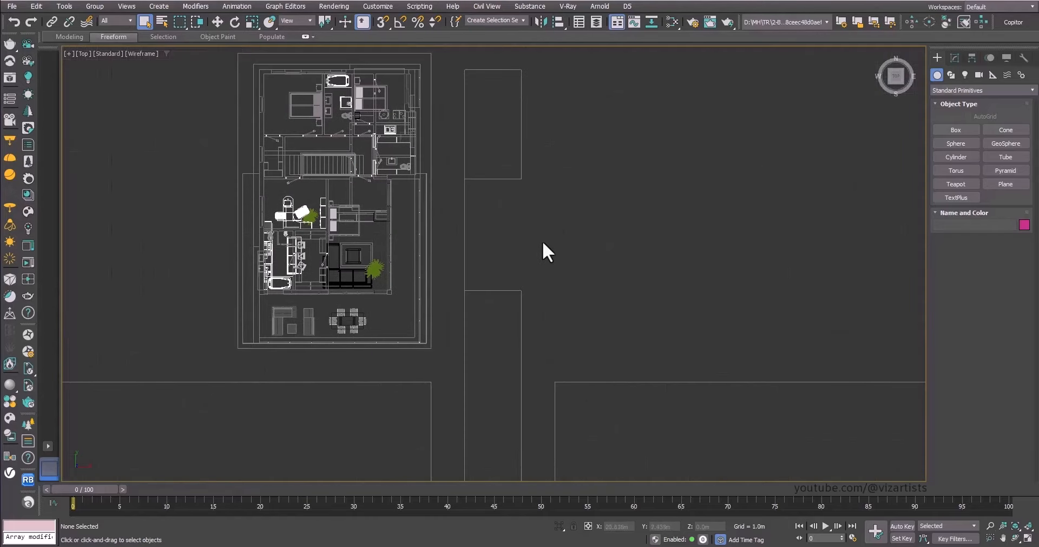
key(F3)
scroll(515, 255, up, 1)
middle_drag(609, 302, 614, 272)
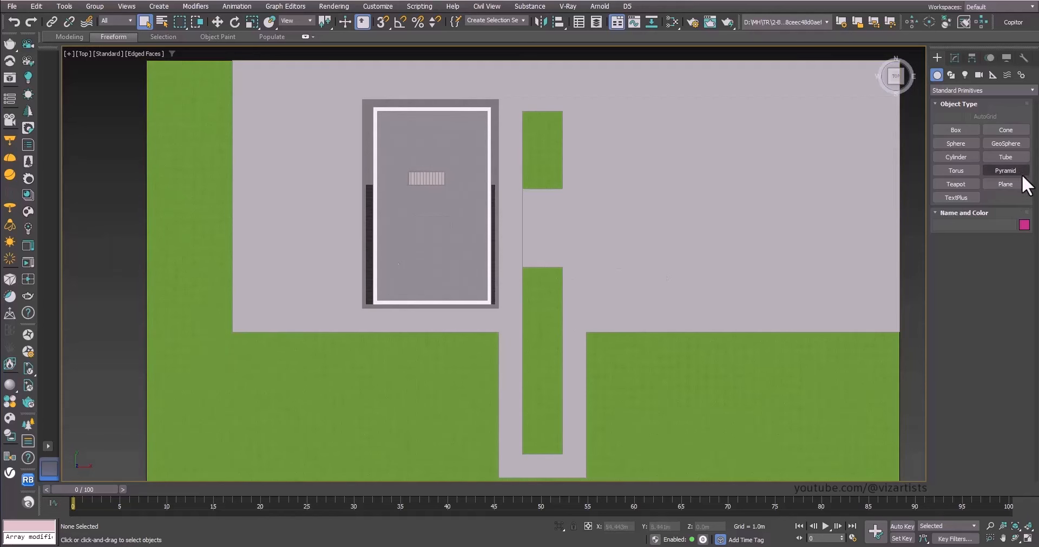
Step: Set the production renderer to Corona
click(978, 75)
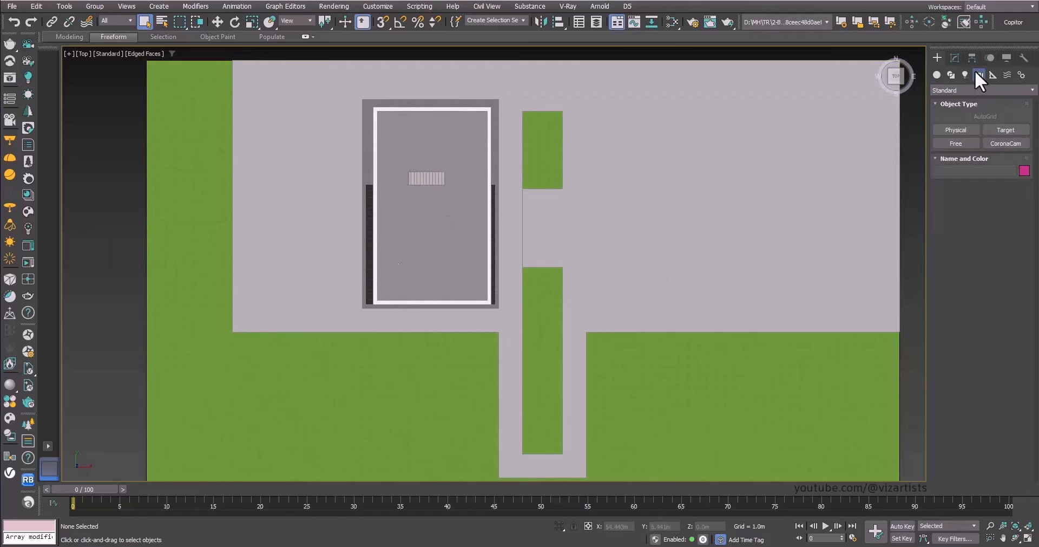
click(694, 23)
click(663, 77)
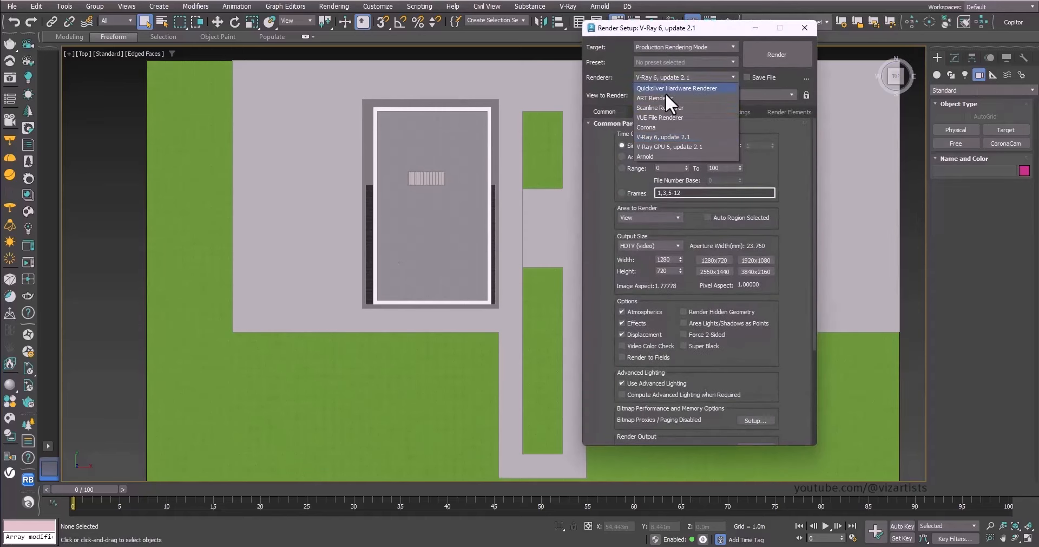
click(657, 128)
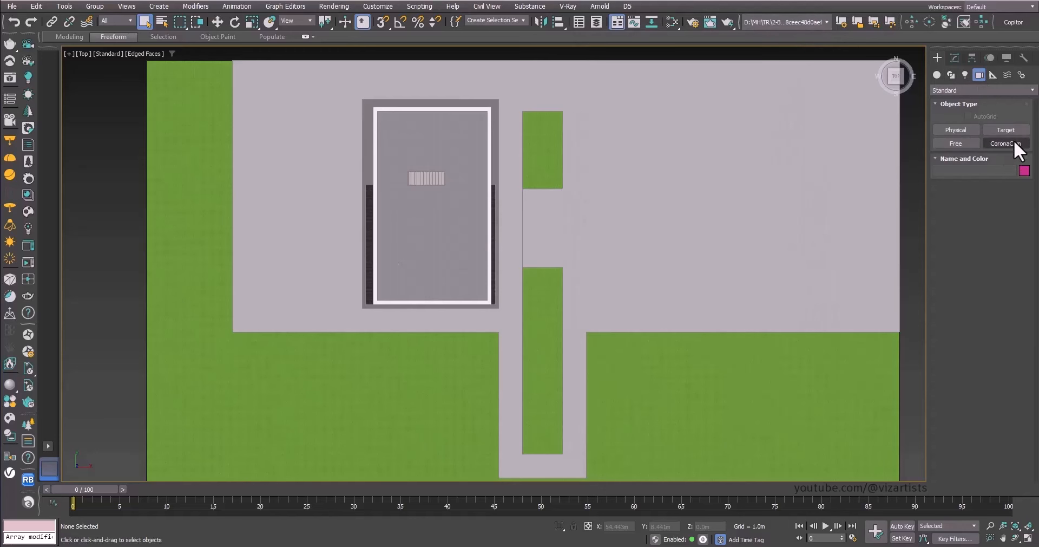
Step: Place a targeted Corona camera on the paved area, aimed straight across the house with a target distance of about 44.7 m
click(1006, 143)
scroll(633, 243, down, 2)
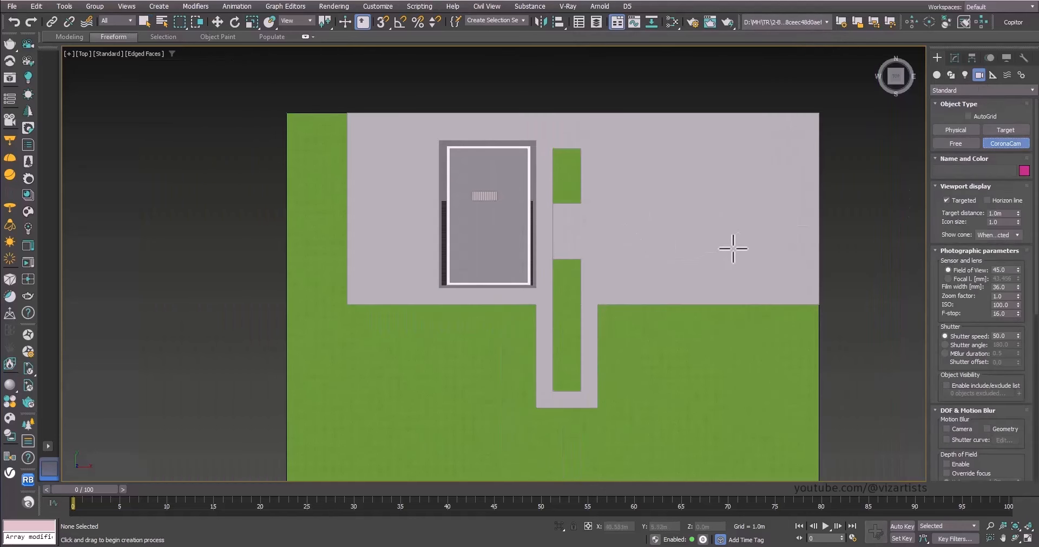
drag(738, 244, 420, 245)
right_click(598, 221)
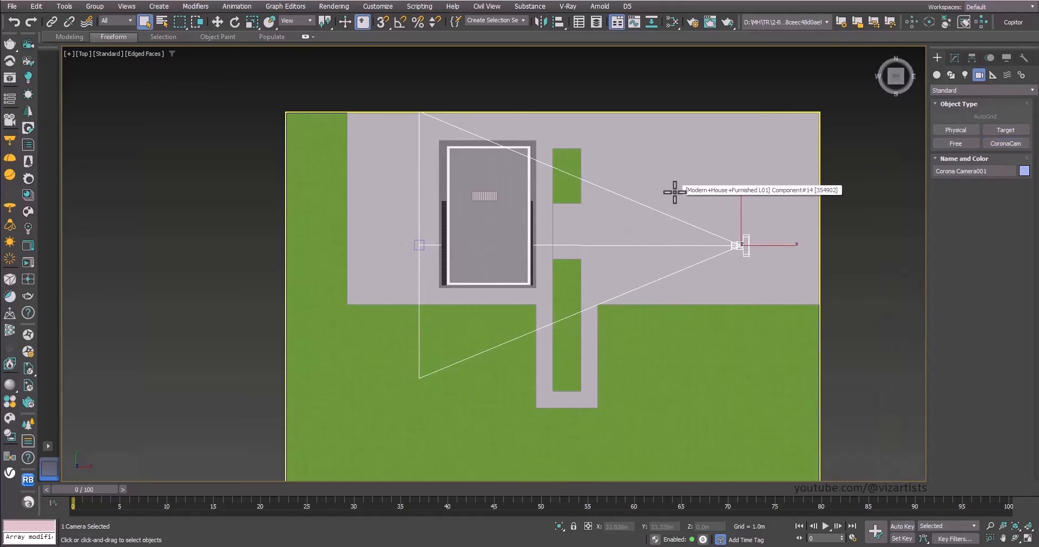
Step: Look through the Corona camera, raise it to about 2.8 m to frame both floors, and display safe frames
key(c)
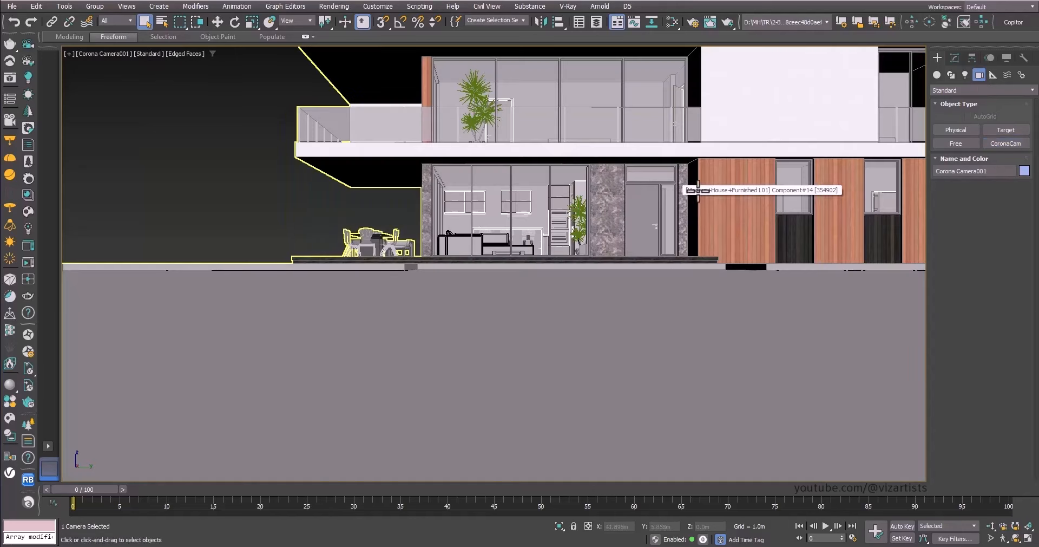
middle_drag(698, 161, 717, 249)
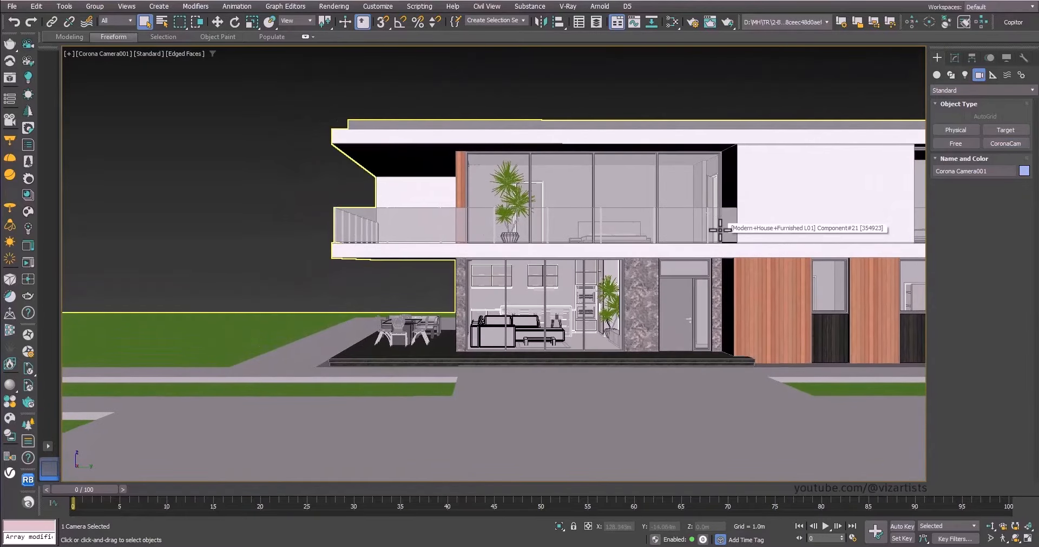
key(shift+f)
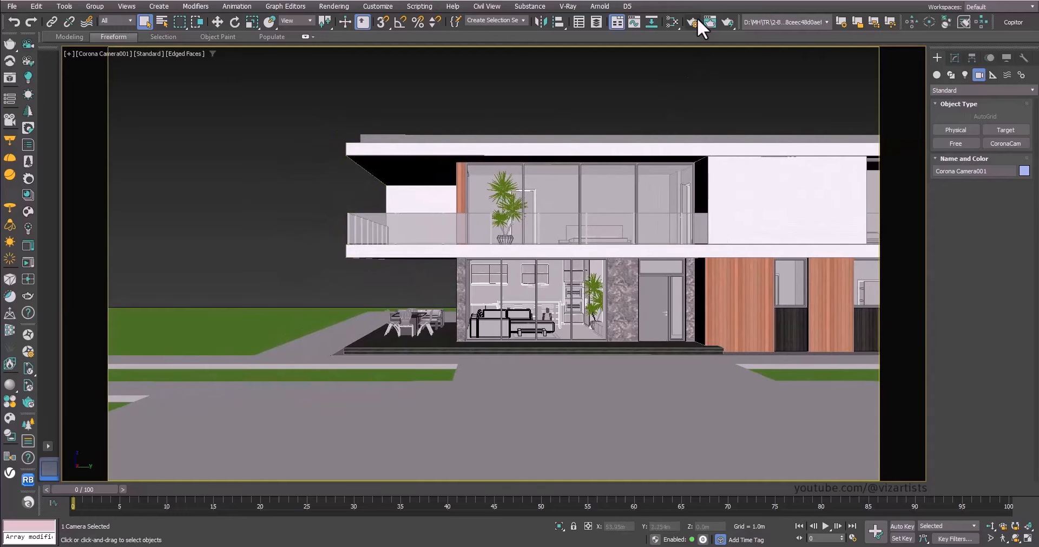
Step: Check the output size settings in the Corona render setup
key(F10)
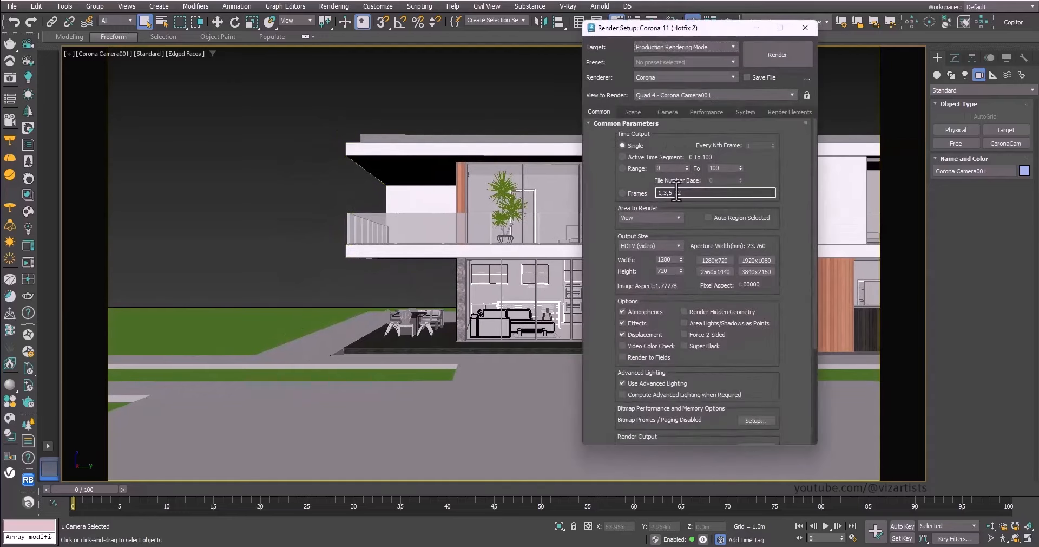
click(647, 246)
click(648, 246)
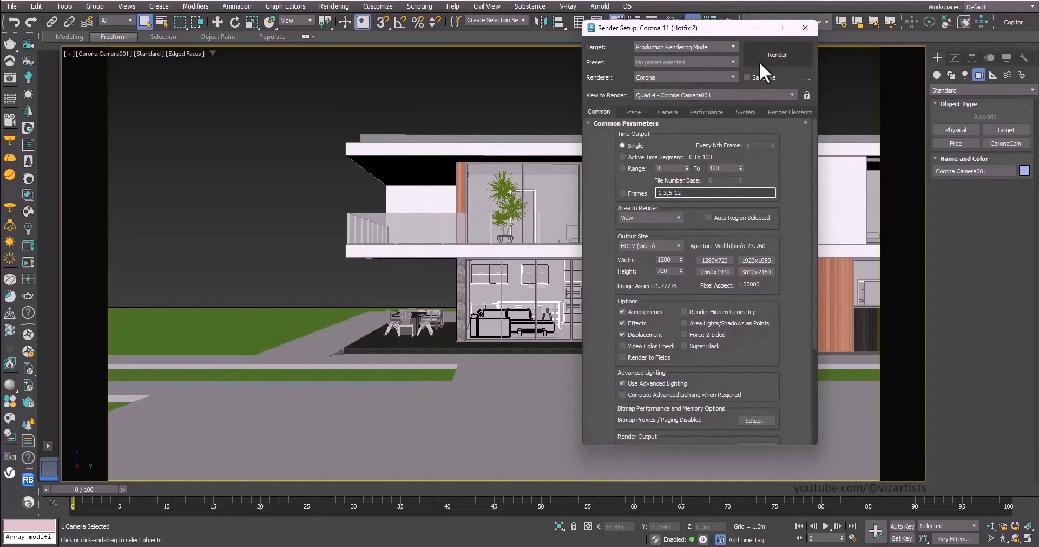
click(811, 32)
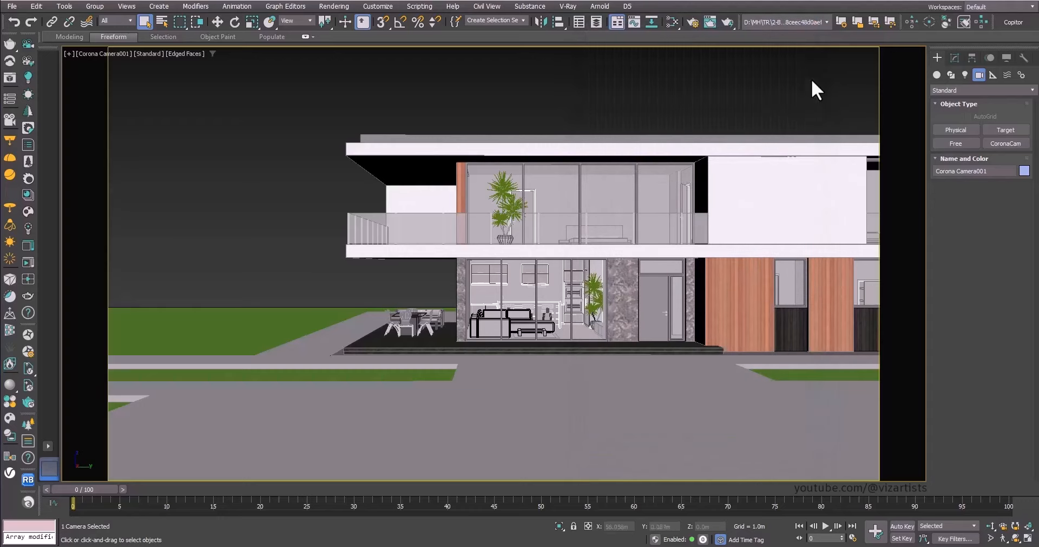
Step: Select the Corona camera and enable its automatic vertical tilt
click(811, 79)
click(121, 50)
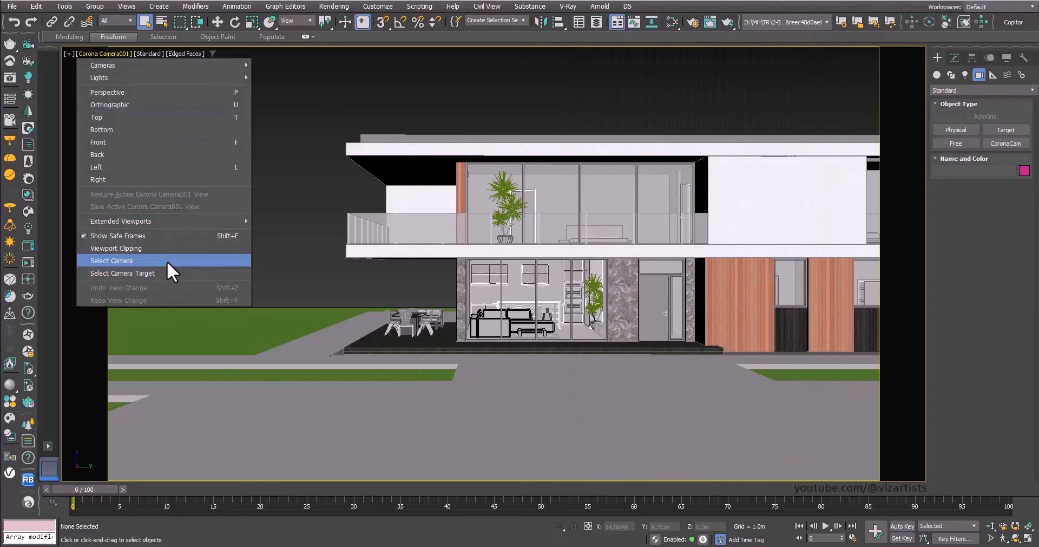
click(167, 262)
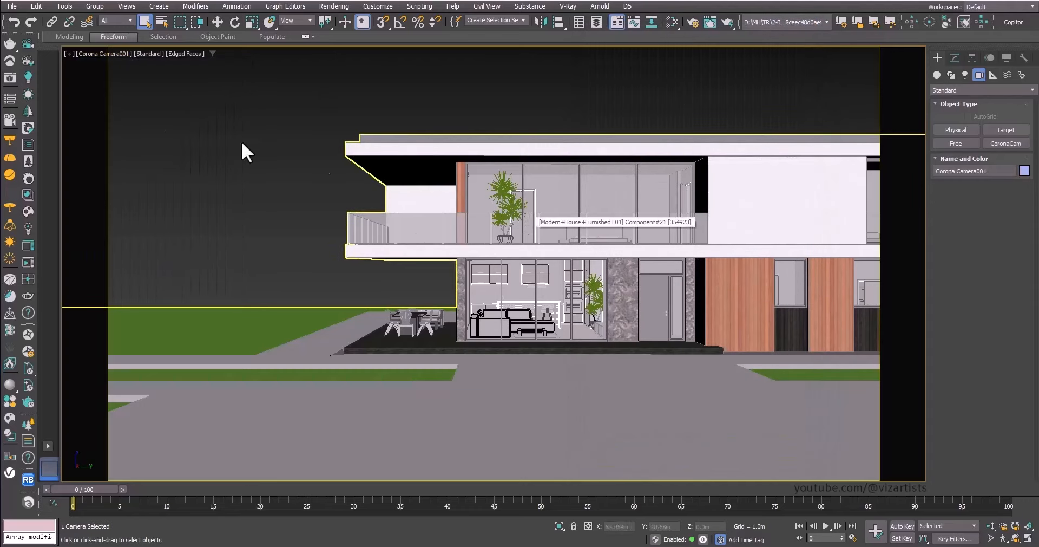
click(116, 53)
click(161, 262)
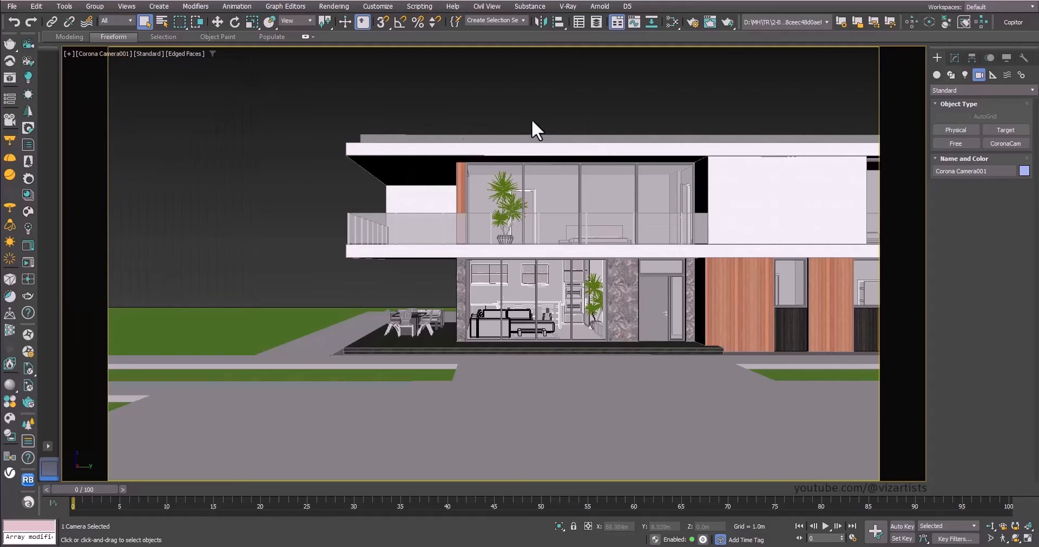
click(956, 57)
scroll(1002, 303, down, 8)
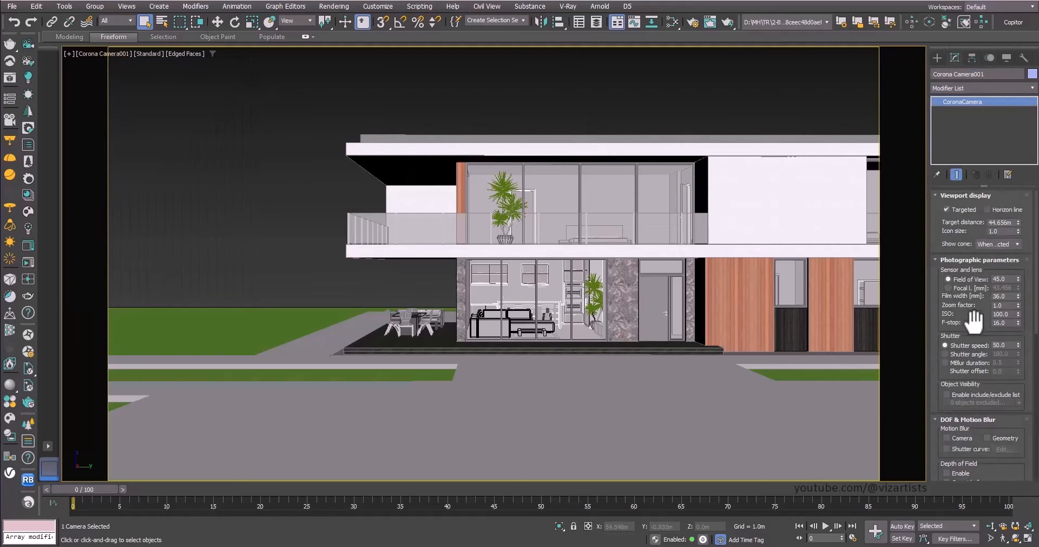
click(963, 342)
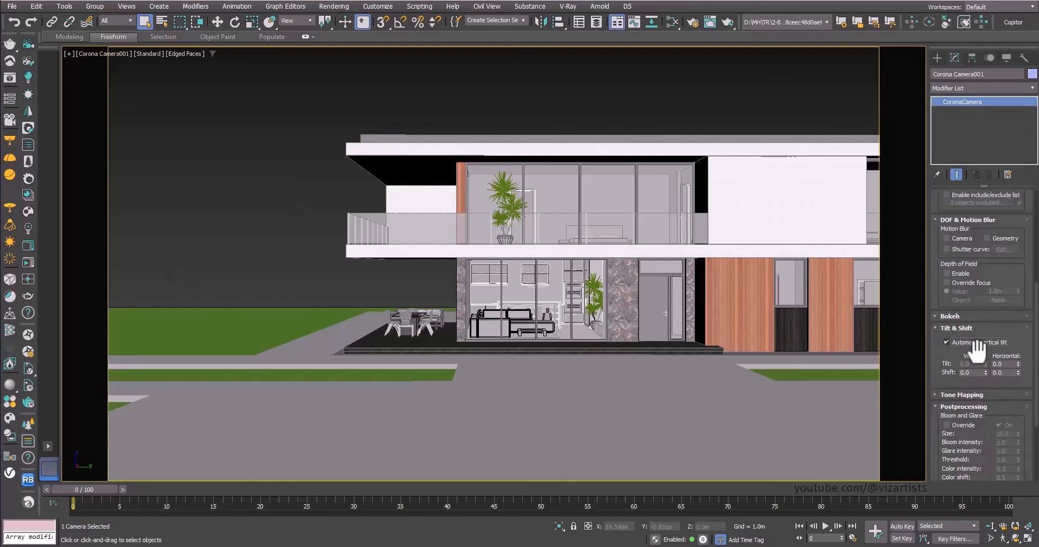
Step: Set the Corona camera's Z position to 1.8 m
click(102, 52)
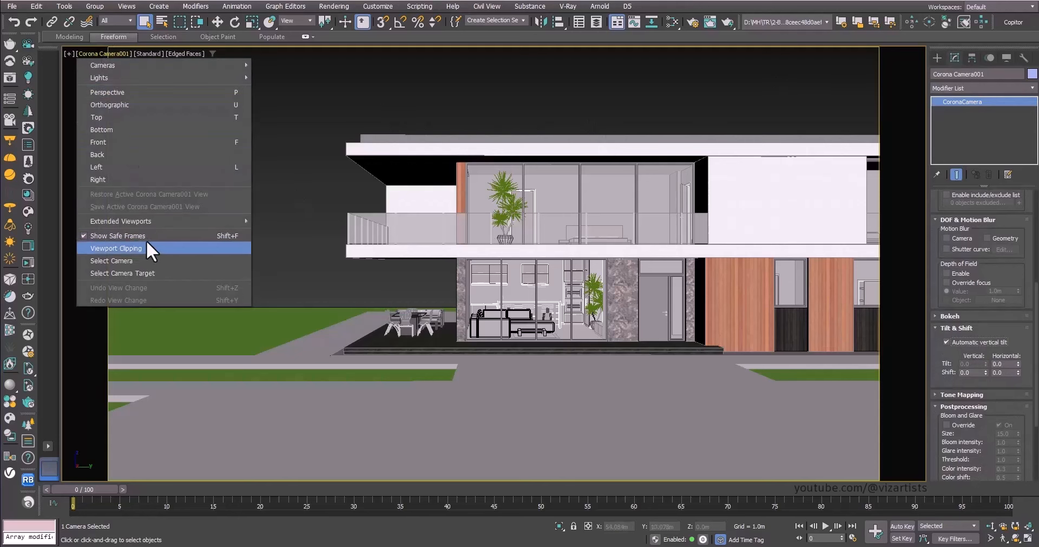
click(144, 260)
key(e)
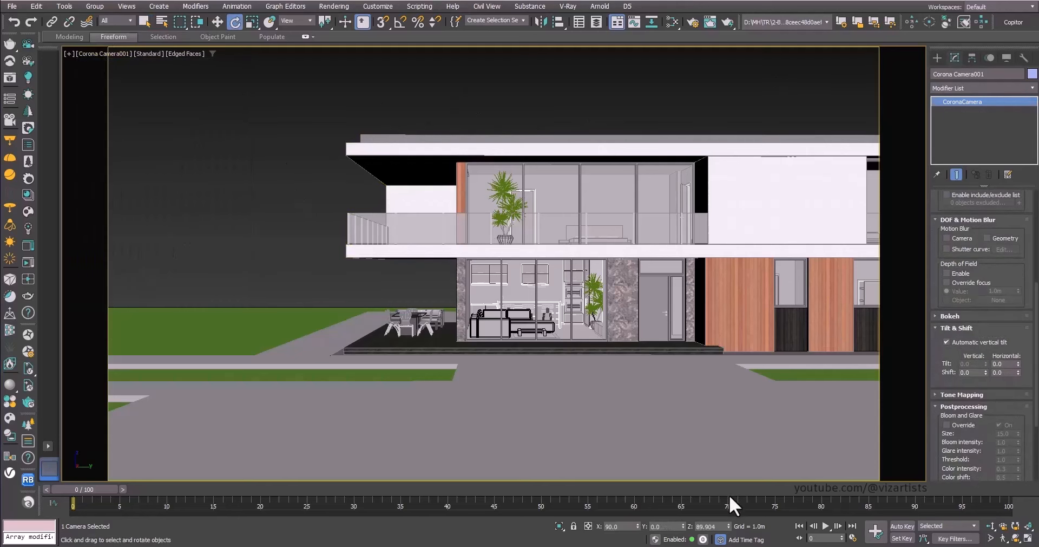
key(w)
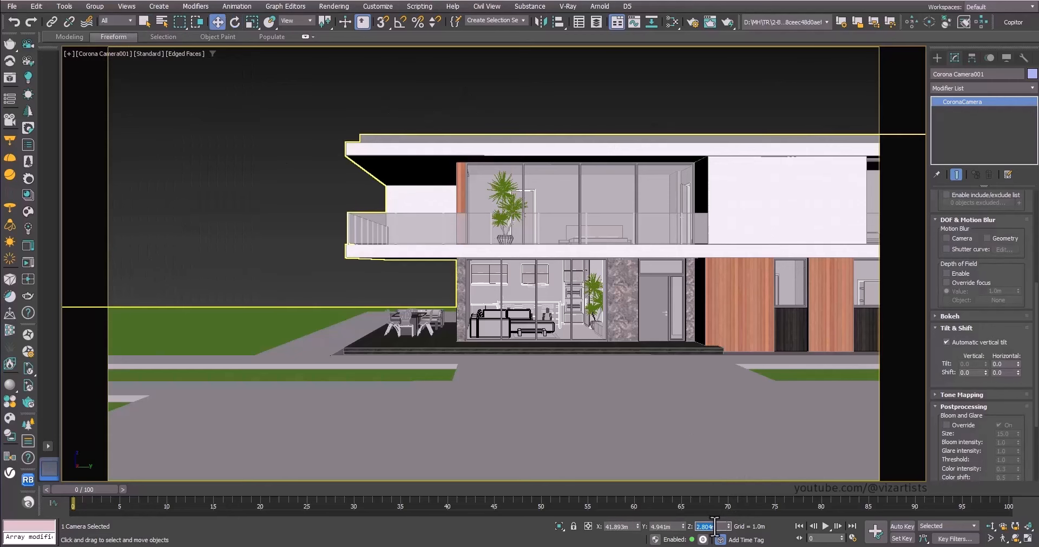
key(Return)
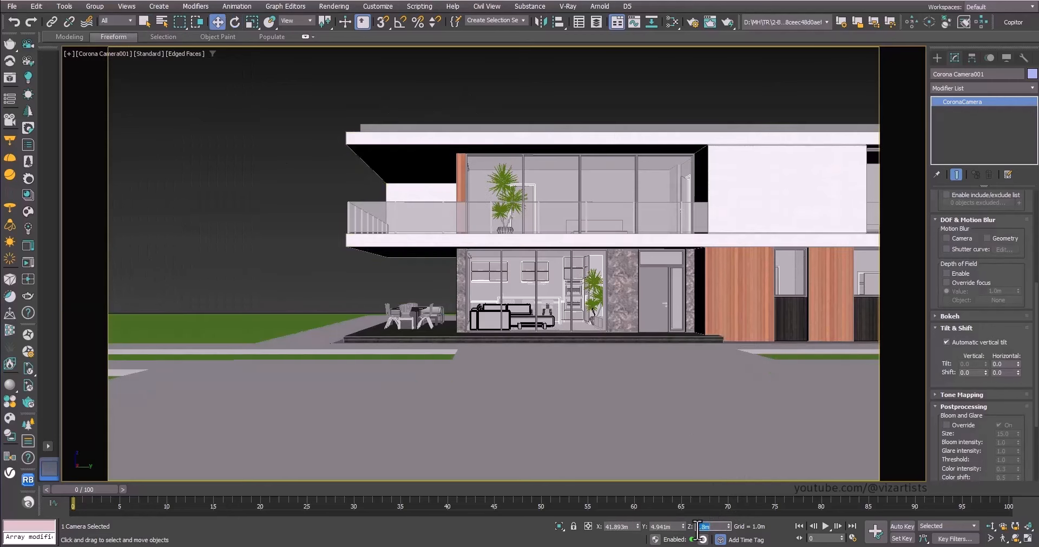
Step: Raise the camera's target and dolly the camera closer to the house, to a target distance of about 39 m
click(112, 54)
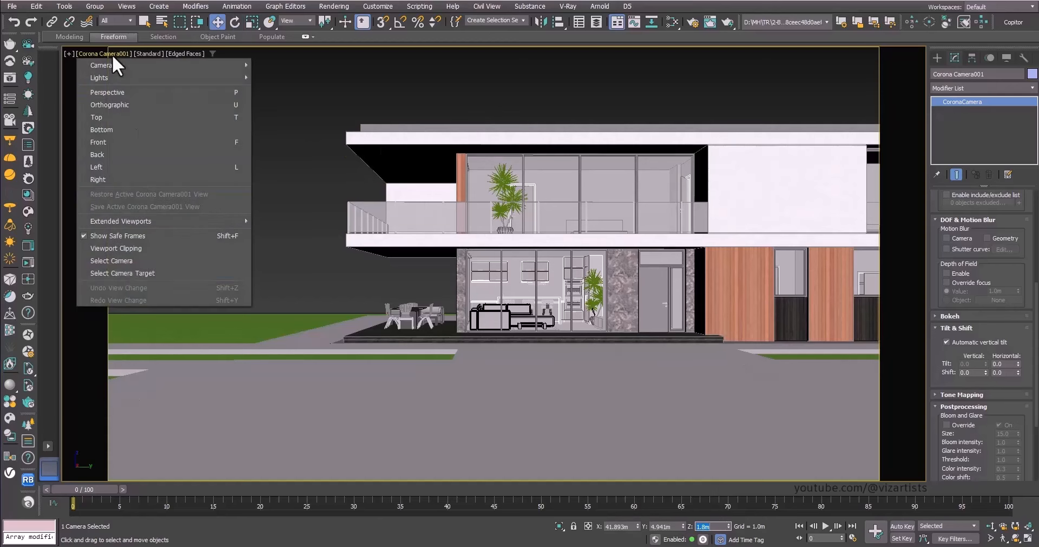
click(180, 274)
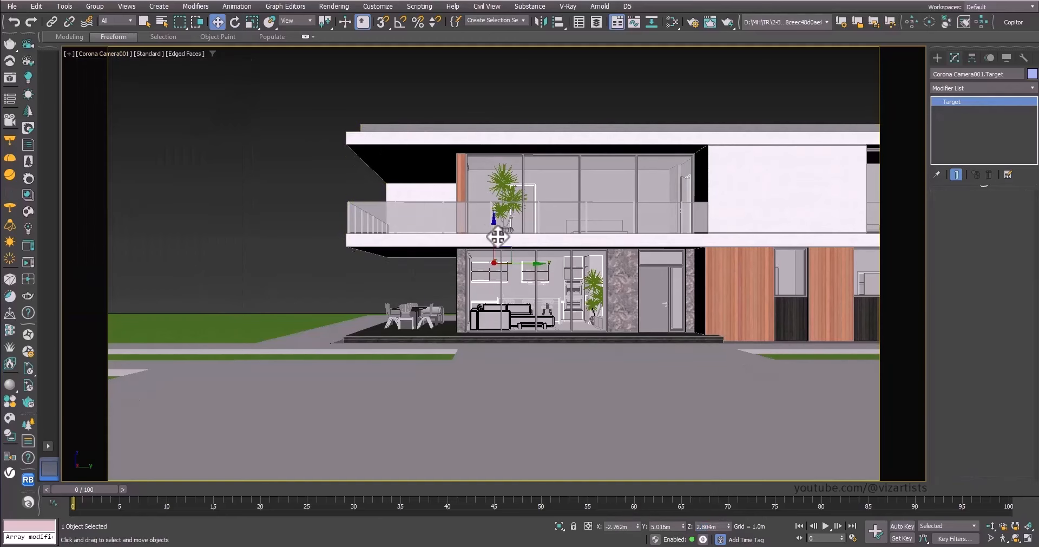
drag(494, 233, 528, 188)
click(990, 526)
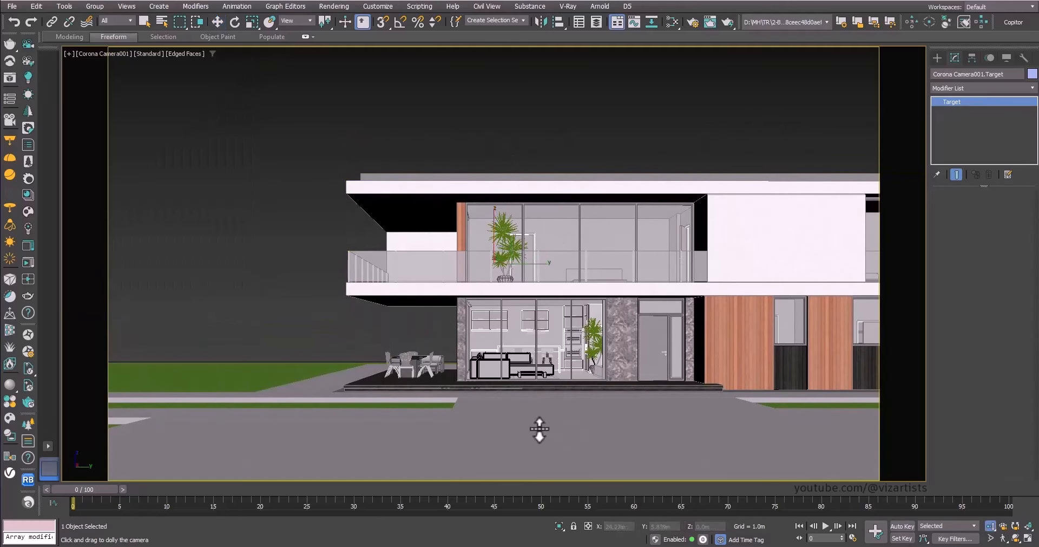
drag(538, 427, 534, 422)
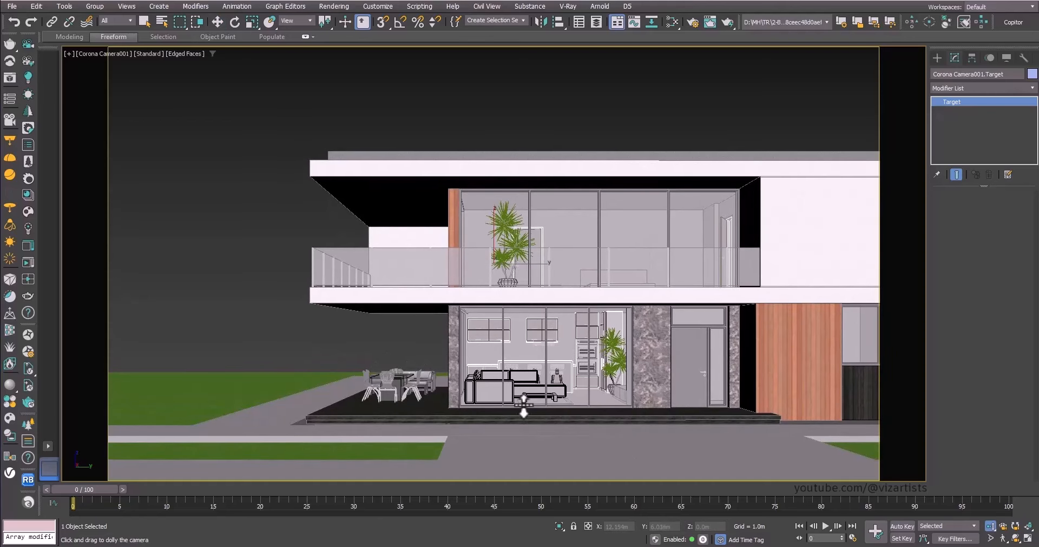
Step: Restore the dollied camera's height to 1.8 m
click(98, 54)
click(156, 263)
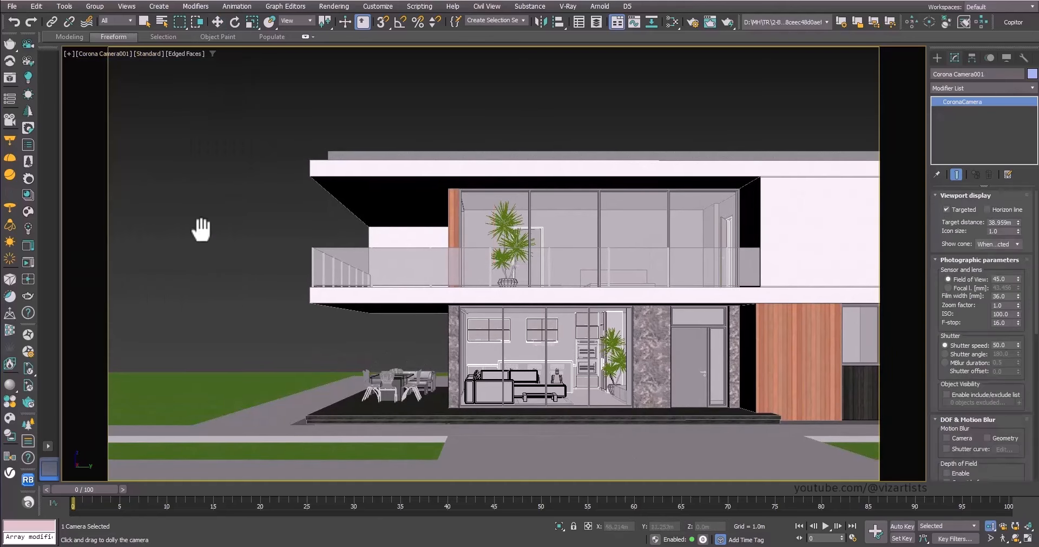
text(1.8)
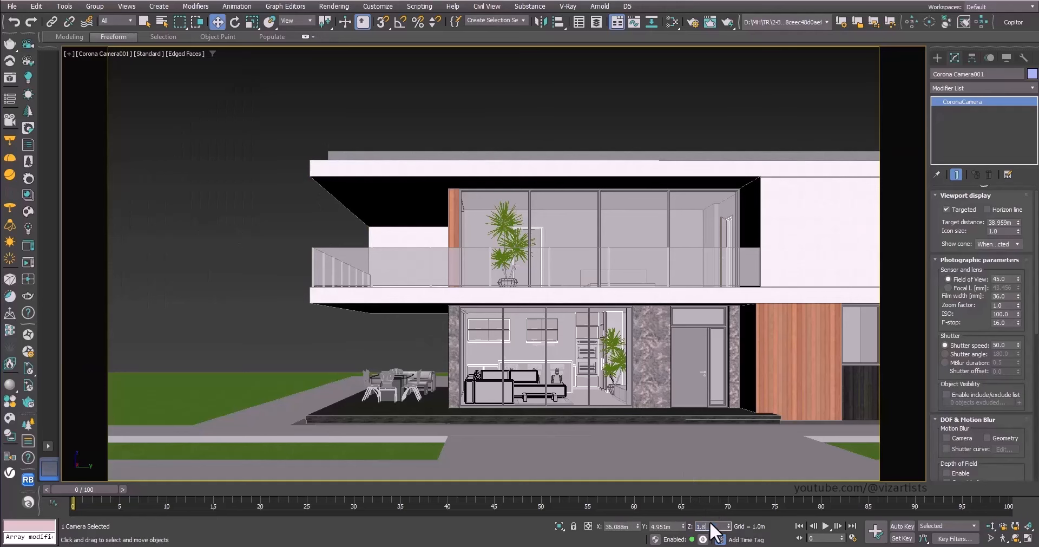
key(Return)
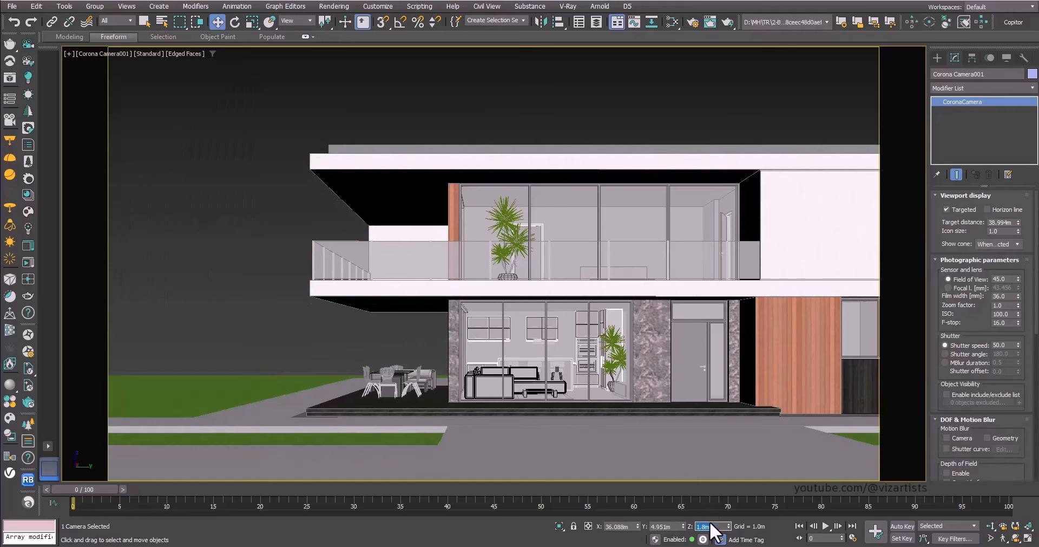
Step: Raise the camera's target to about 5.8 m and shift it sideways to about Y 4.9 m
click(110, 53)
click(154, 264)
drag(495, 232, 510, 223)
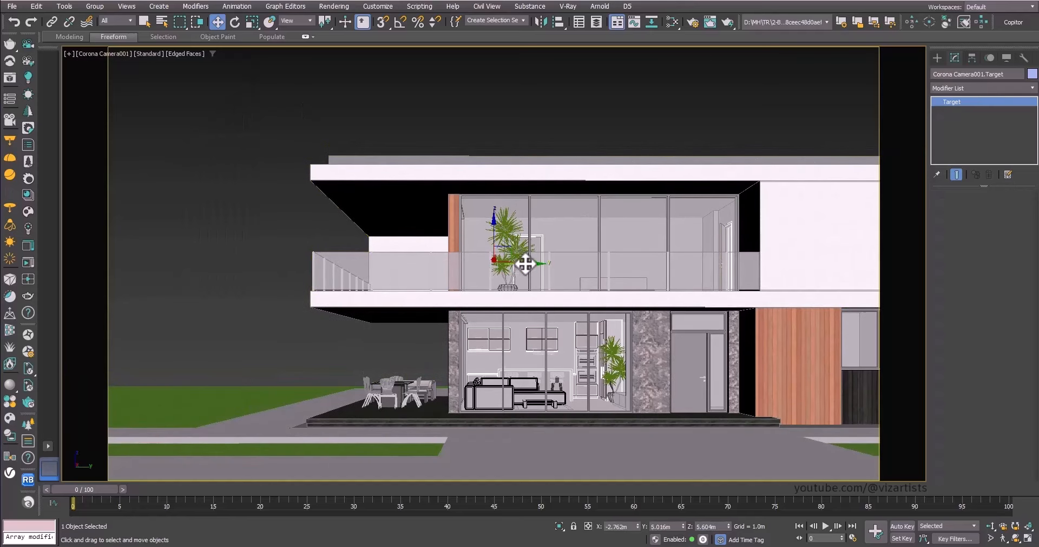
mouse_move(525, 264)
mouse_down()
mouse_move(497, 230)
mouse_move(519, 264)
mouse_up()
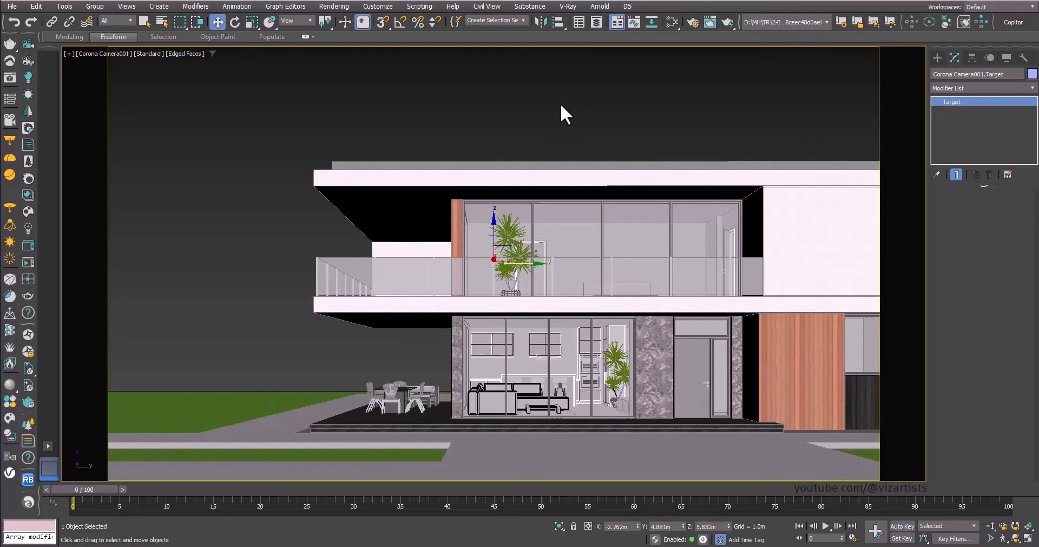
Step: Clear the selection and create a new CoronaLegacyMtl in the Slate Material Editor
click(541, 111)
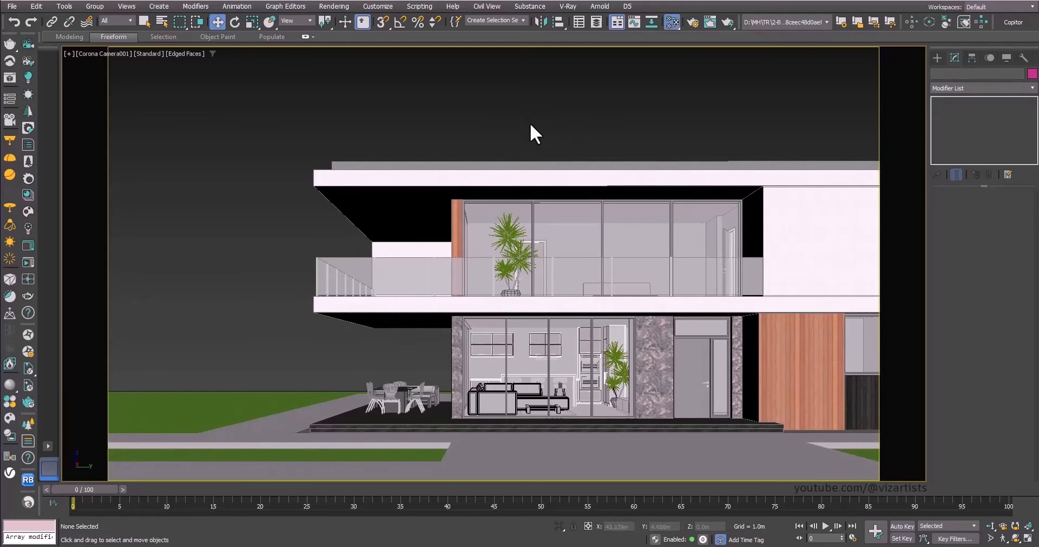
key(m)
right_click(629, 179)
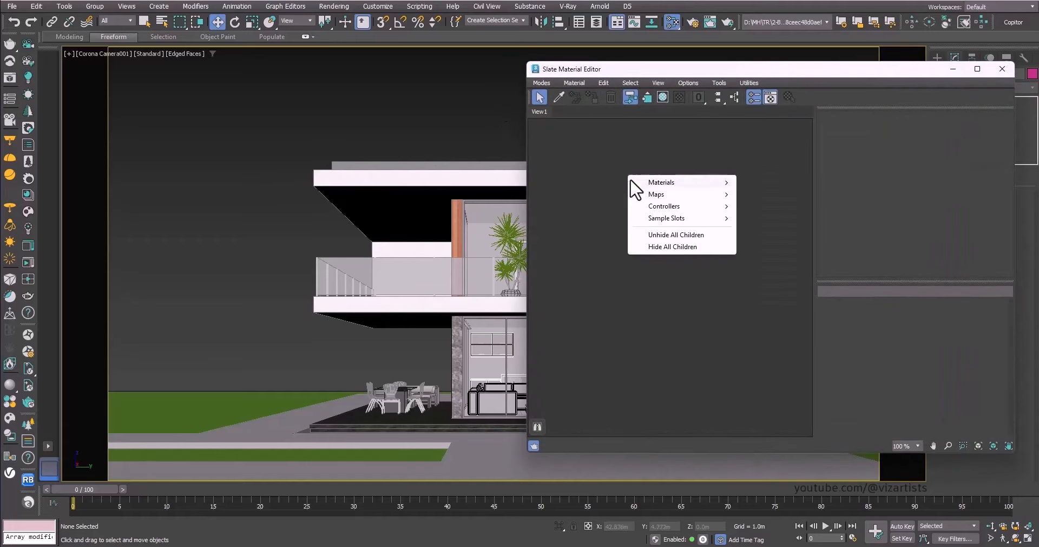
mouse_move(704, 182)
mouse_move(765, 198)
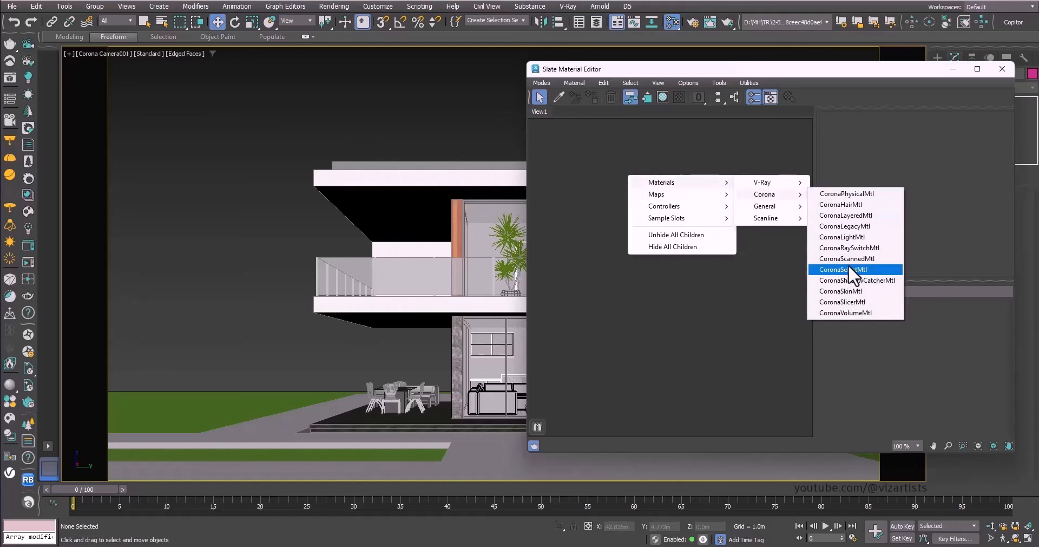
click(855, 227)
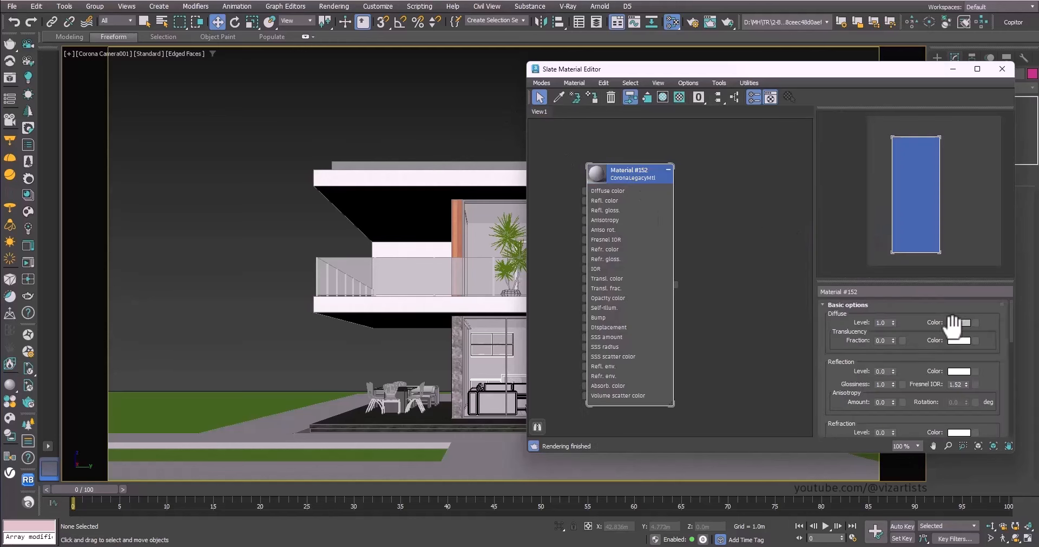
Step: Set the new material's diffuse color to a neutral gray with display value 138
click(955, 322)
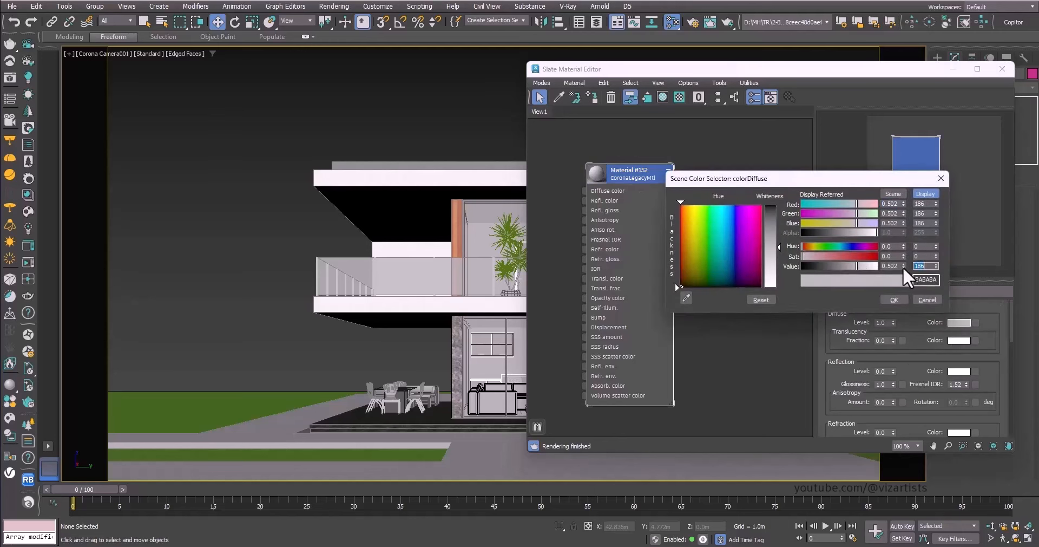
text(138)
key(Return)
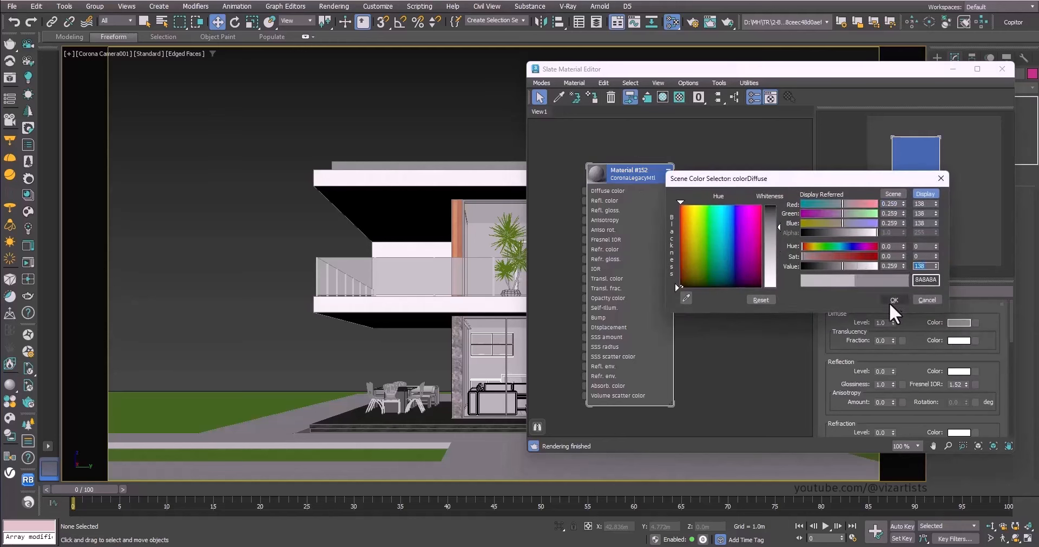
click(893, 300)
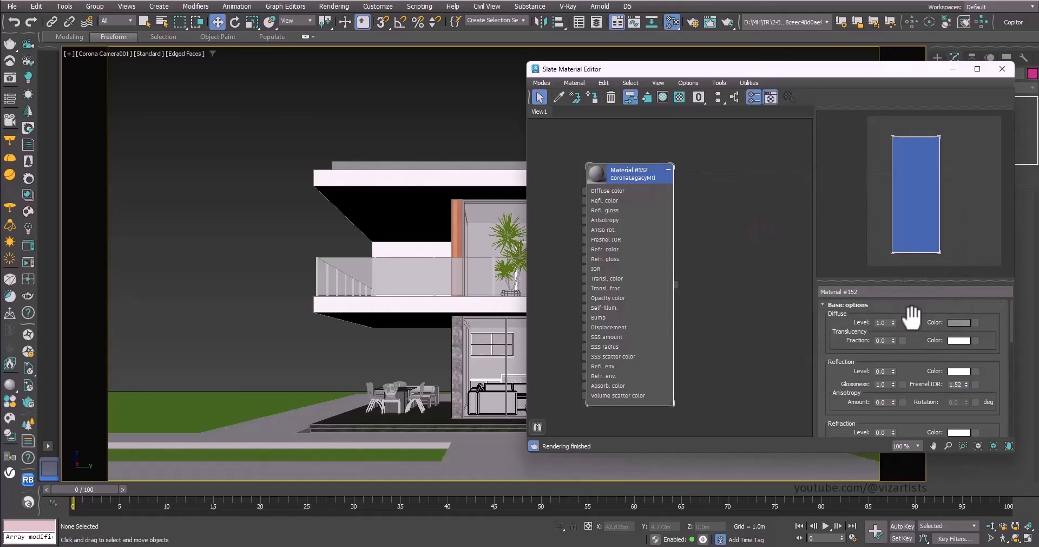
Step: Set the material's reflection color to gray value 130 and glossiness to 0.73, and show its node as a collapsed large preview
click(957, 372)
click(840, 319)
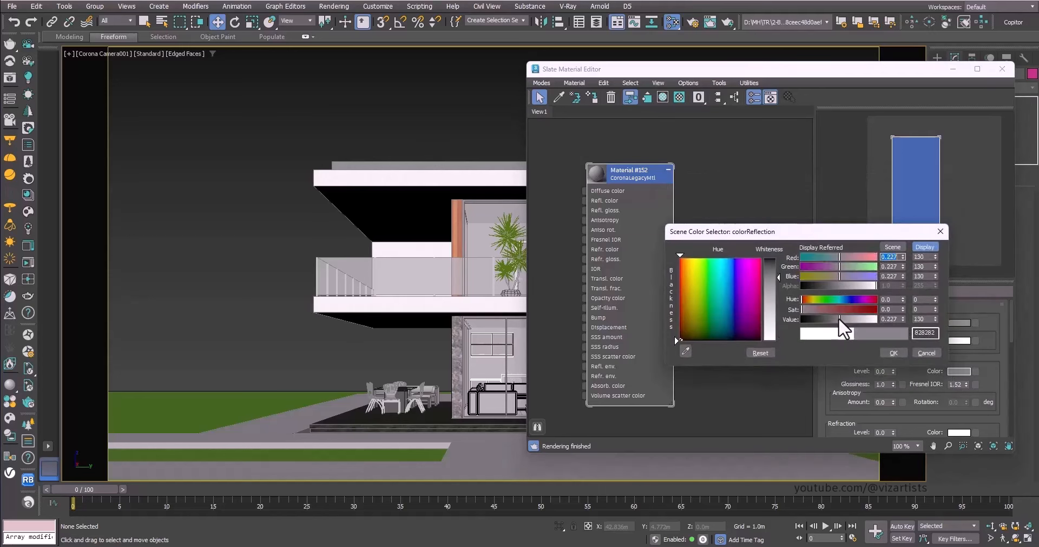
click(893, 257)
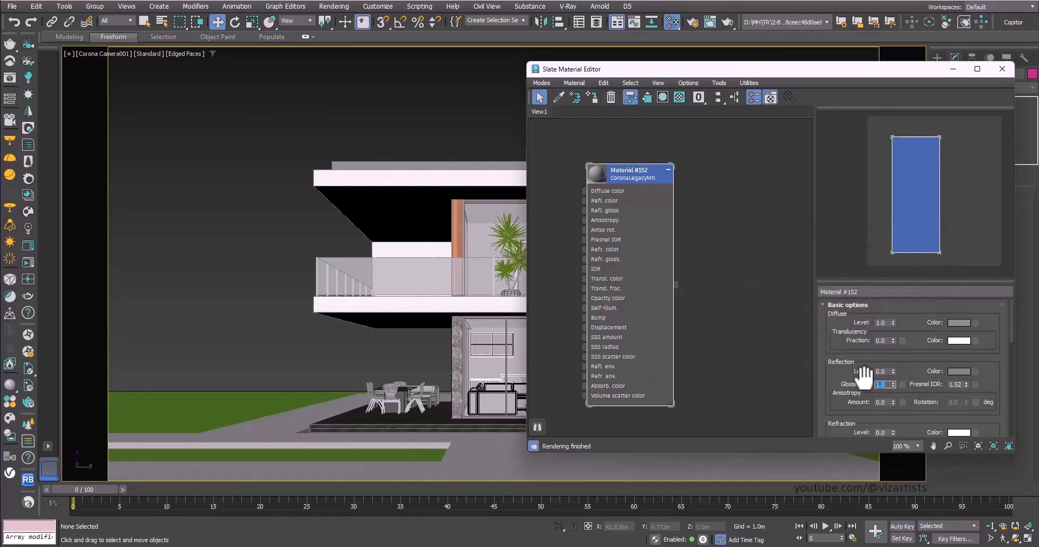
text(3)
key(Return)
double_click(614, 178)
click(669, 170)
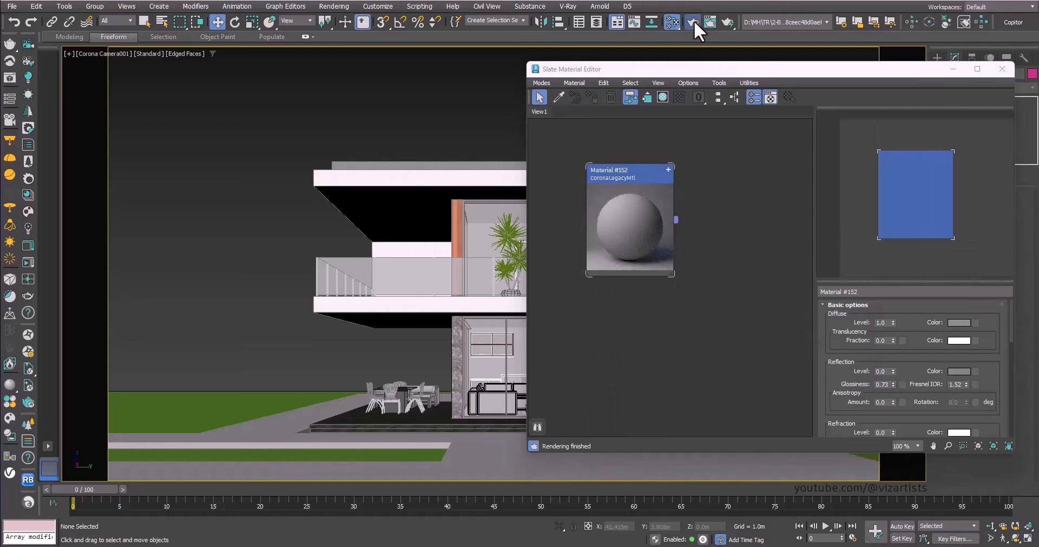
Step: Enable Corona's material override in the render settings with an instance of the gray material, and minimize both windows
key(F10)
drag(655, 32, 400, 69)
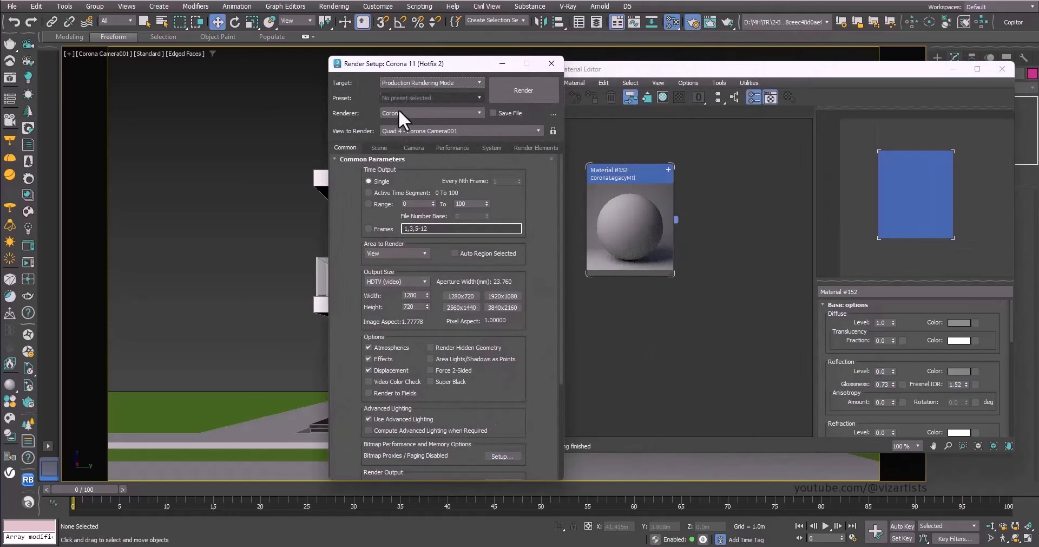
click(384, 148)
click(341, 275)
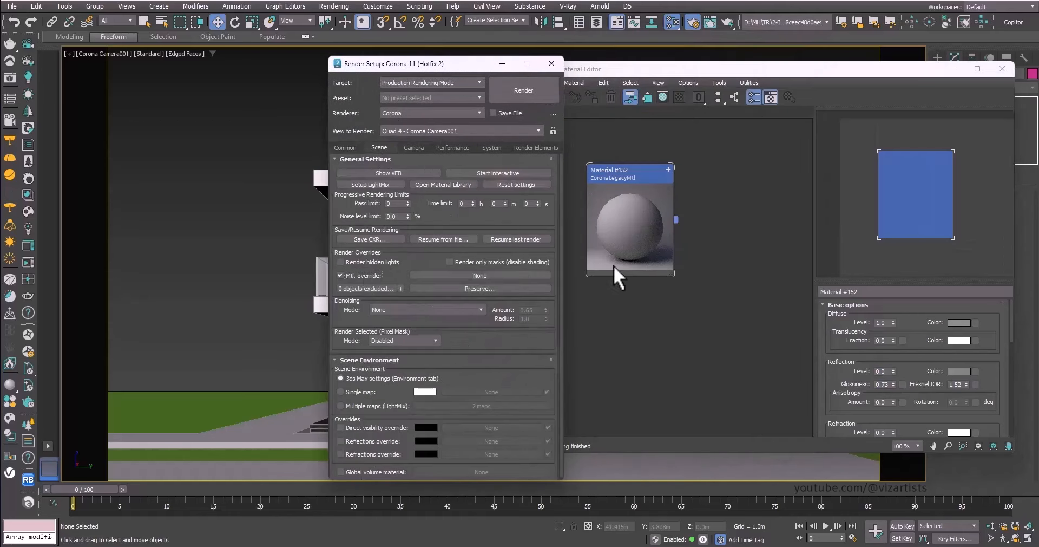
drag(676, 219, 481, 275)
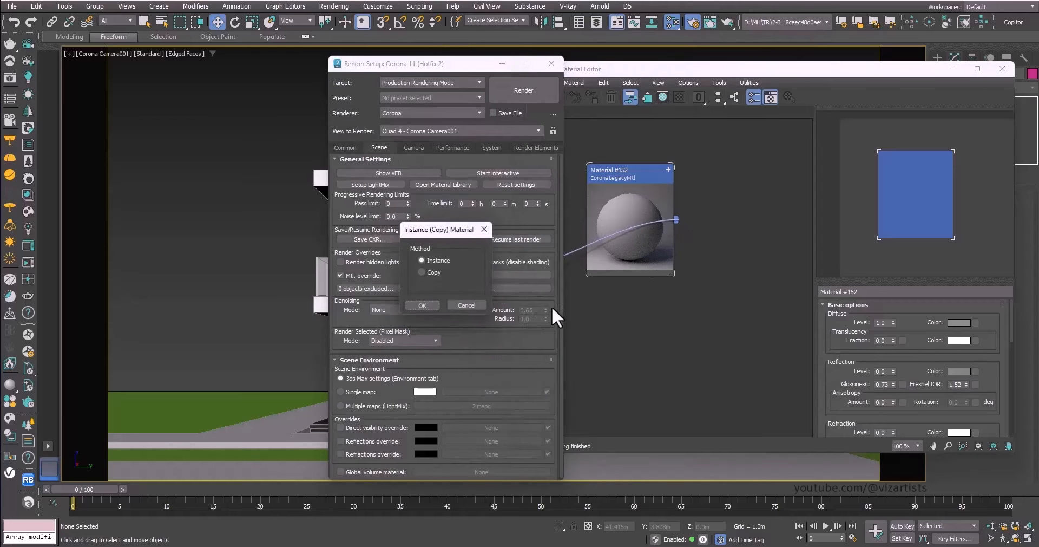
click(433, 301)
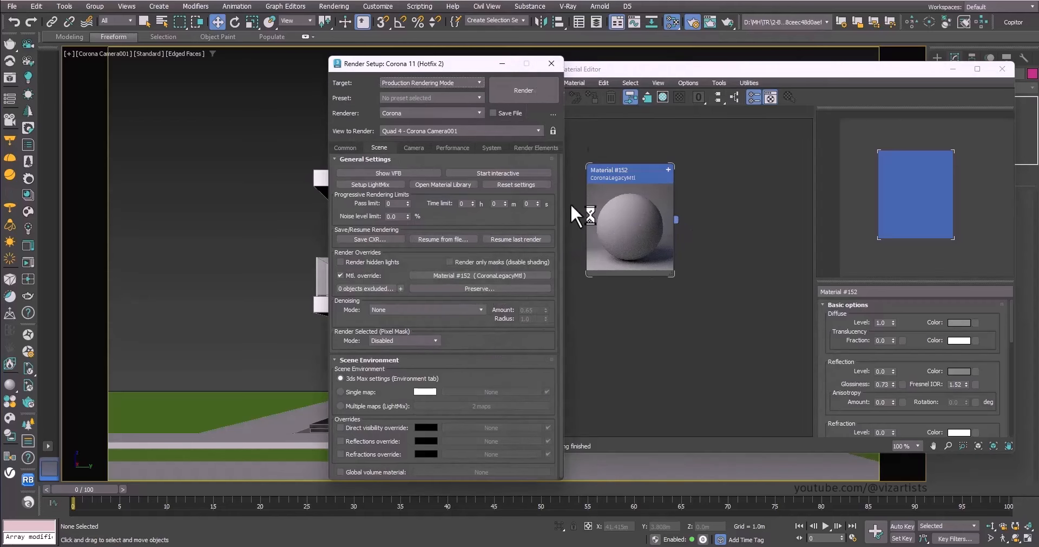
click(503, 64)
click(953, 69)
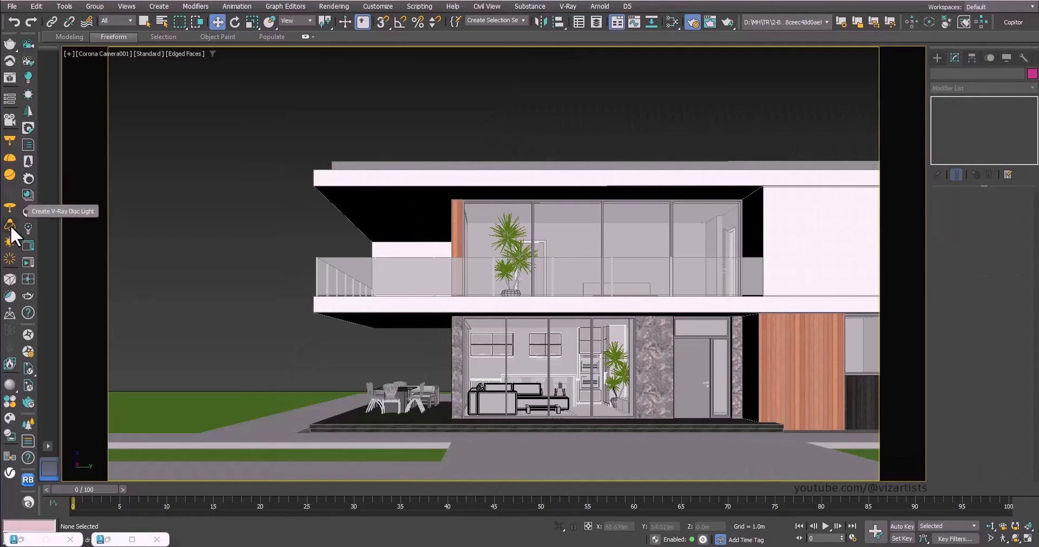
Step: Create a Corona sphere light about 0.72 m in radius in front of the house and raise it to about Z 1.7 m
click(939, 58)
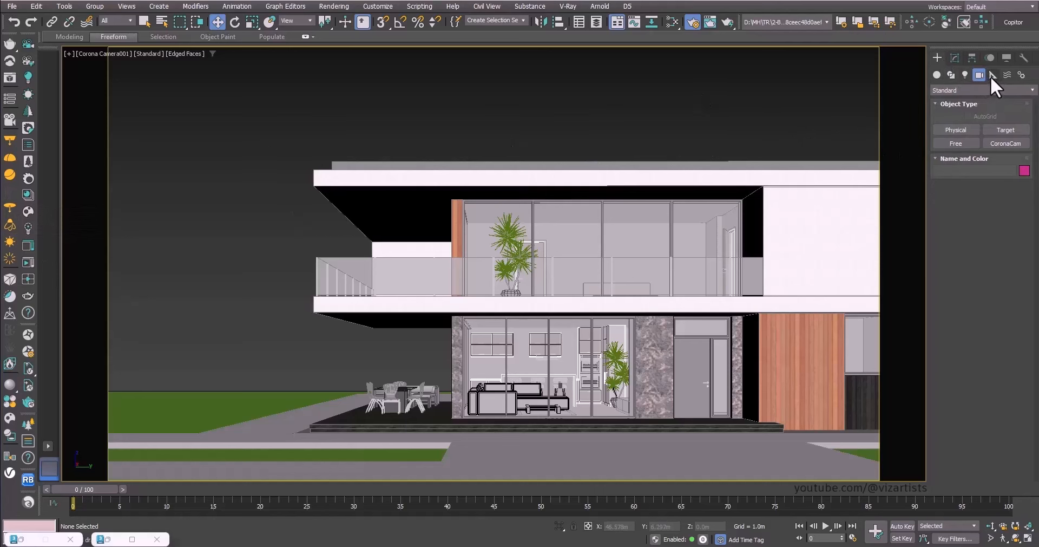
click(992, 75)
click(965, 76)
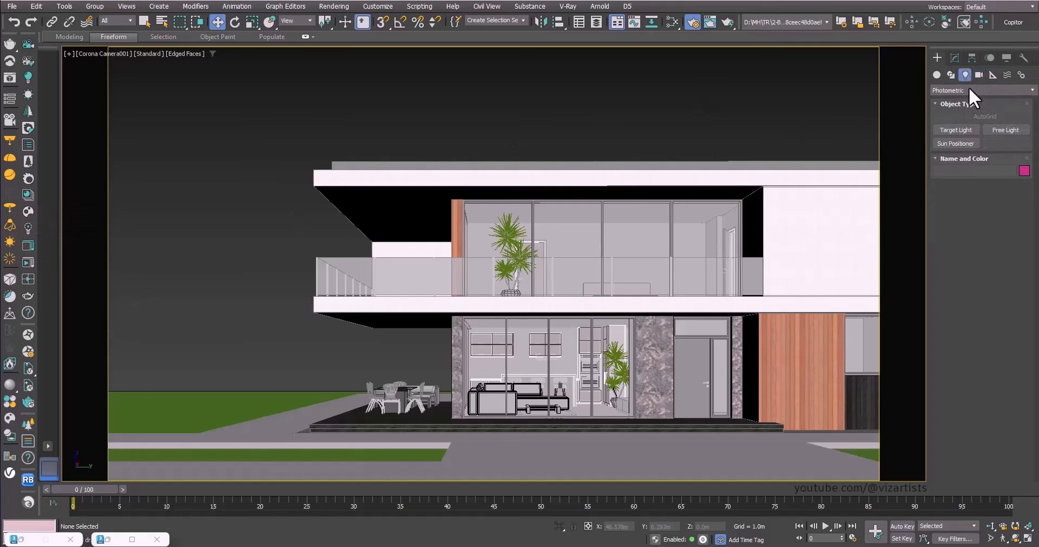
click(976, 89)
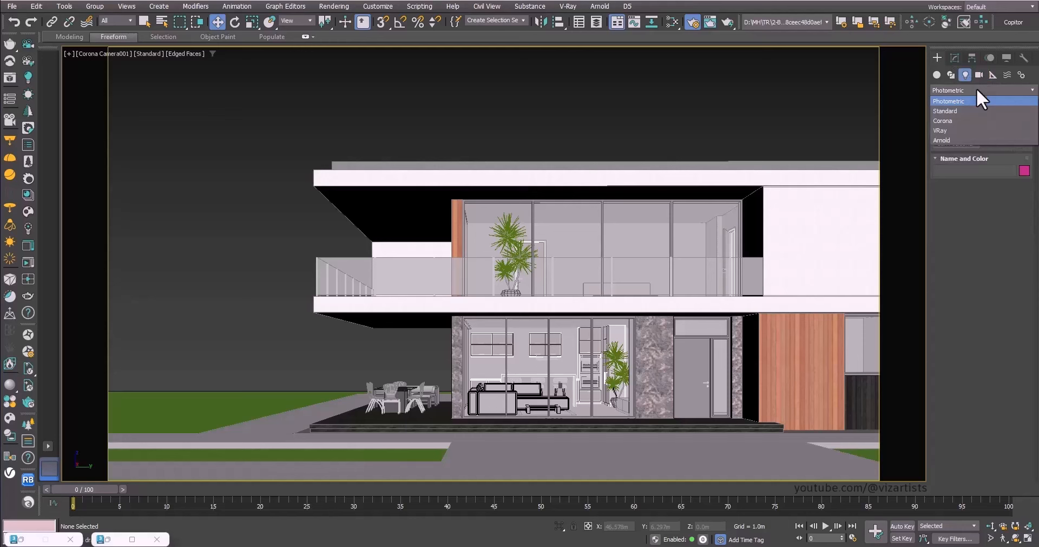
click(964, 118)
click(1005, 130)
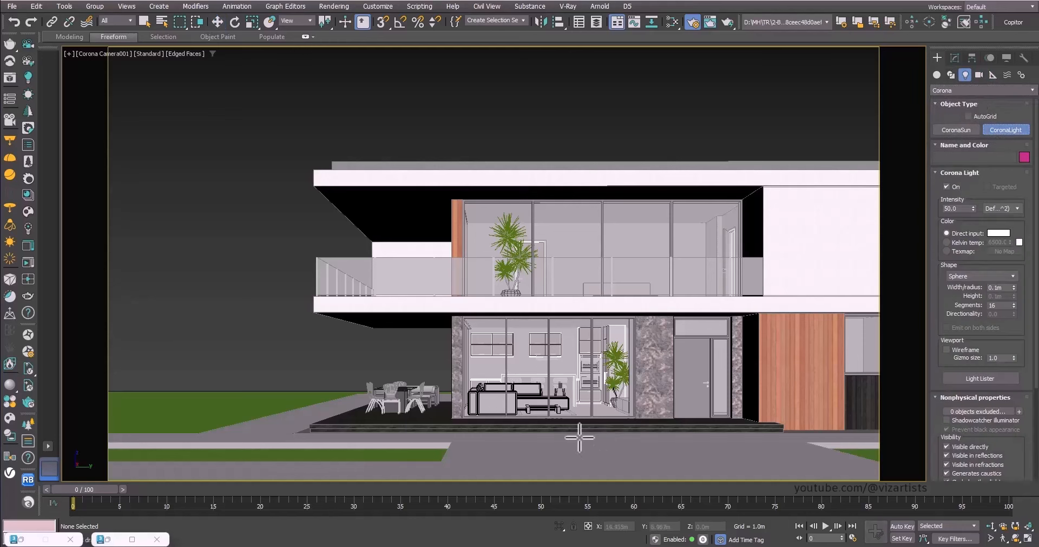
drag(559, 455, 557, 336)
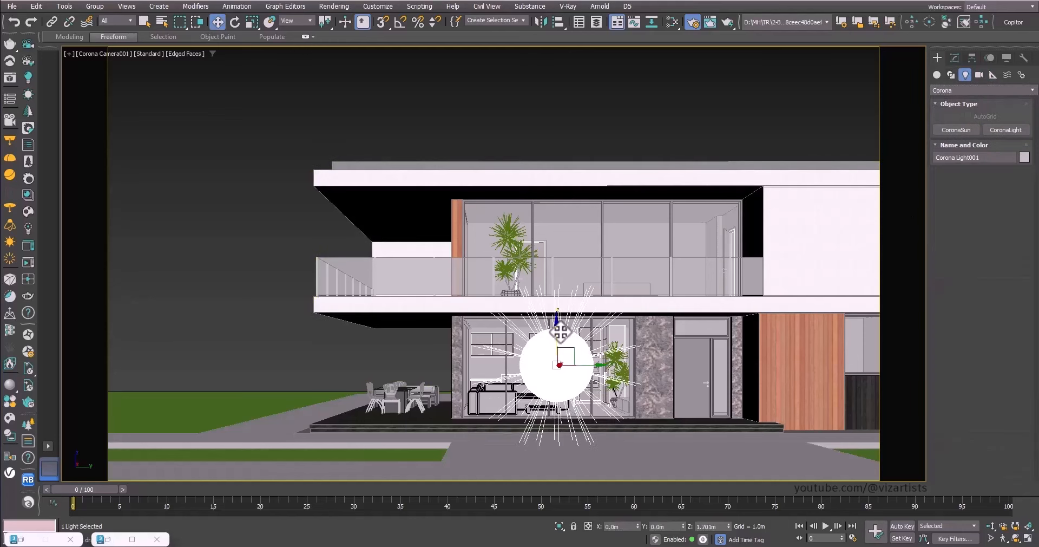
Step: Change the Corona light's shape to Disk and raise it to about Z 2.53 m
click(955, 58)
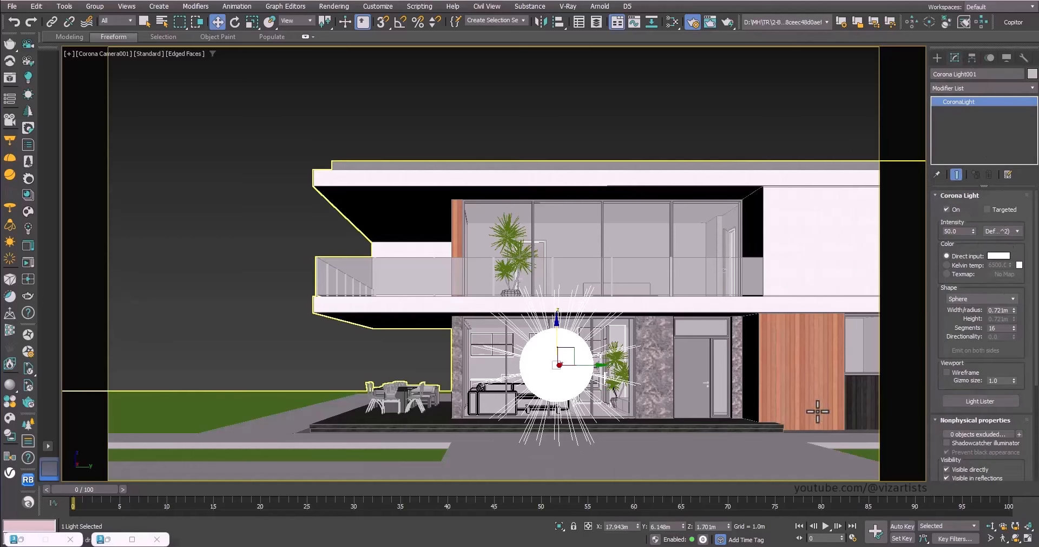
click(969, 299)
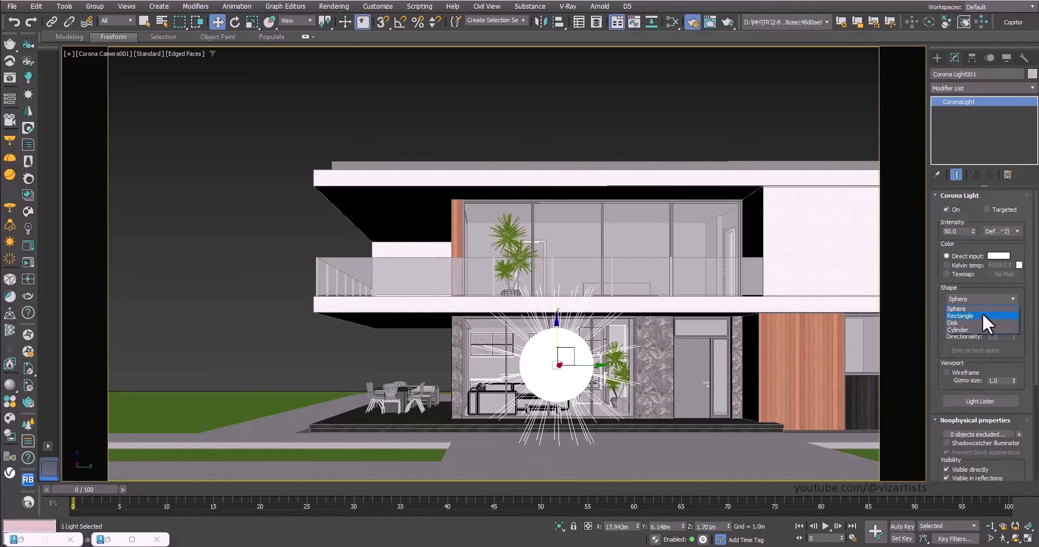
click(973, 323)
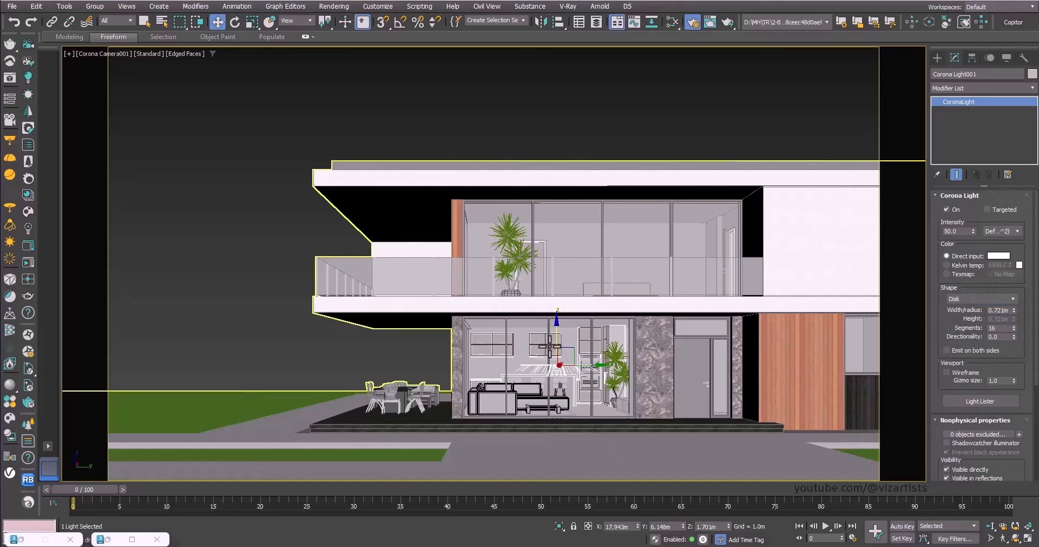
drag(560, 340, 560, 295)
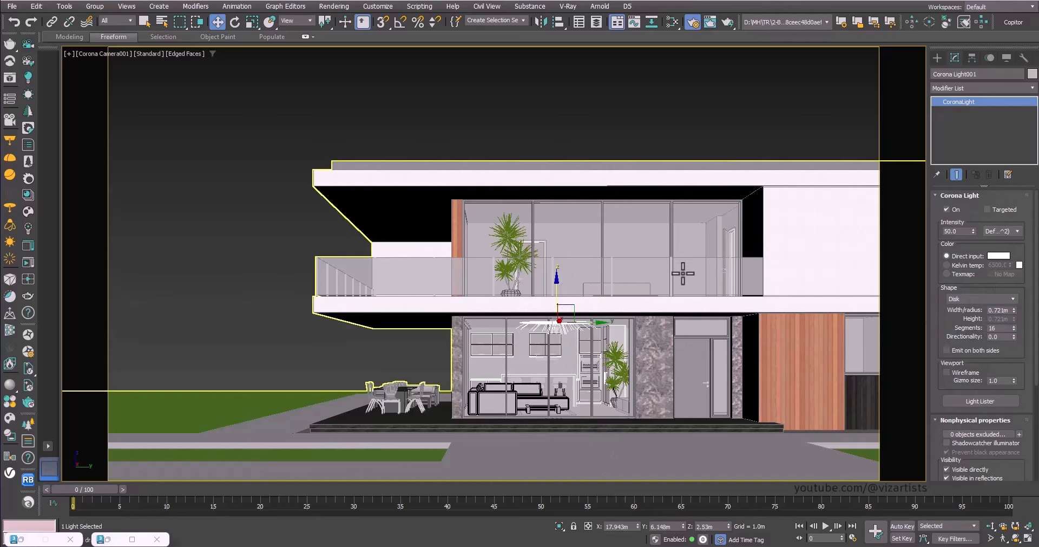
Step: Make the disk light invisible in reflections and refractions, and set its color by Kelvin temperature to 4000
drag(959, 326, 951, 263)
click(999, 419)
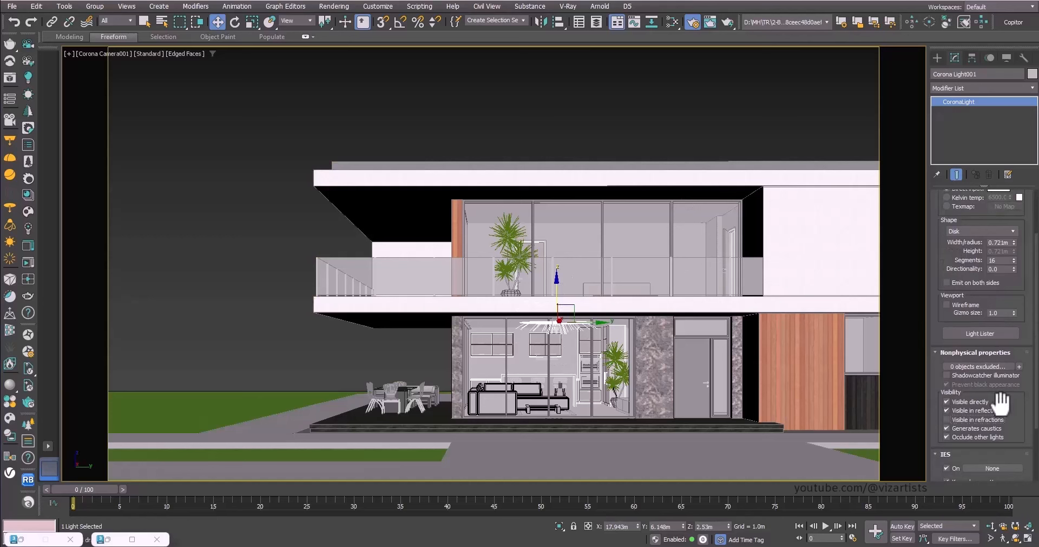
click(1002, 410)
scroll(1003, 389, down, 2)
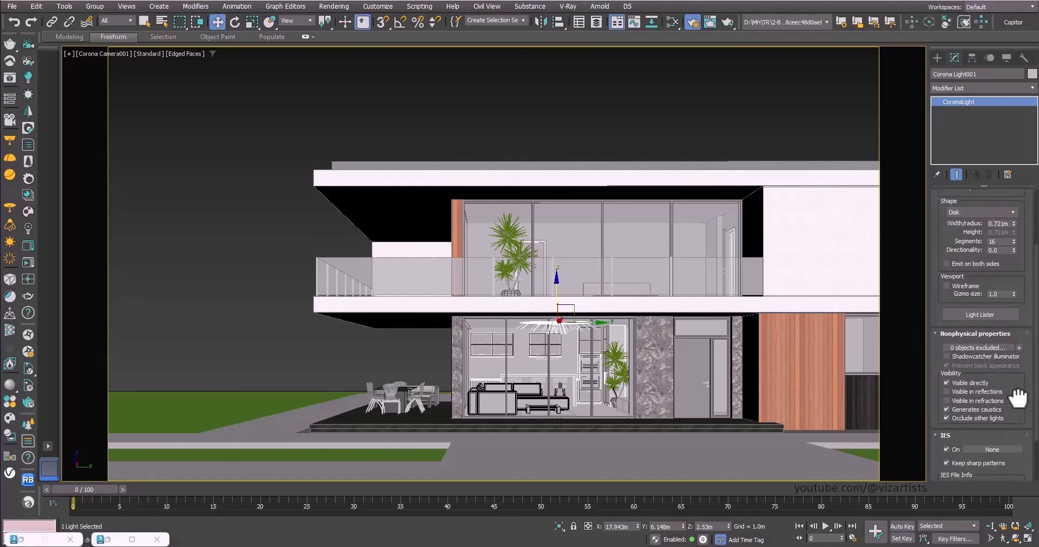
scroll(996, 379, up, 5)
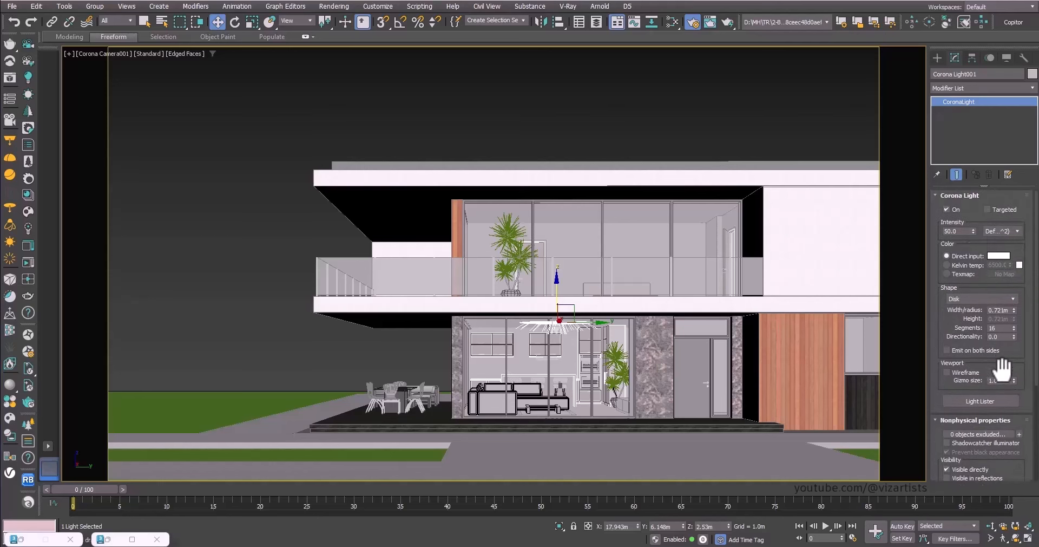
click(963, 265)
double_click(994, 265)
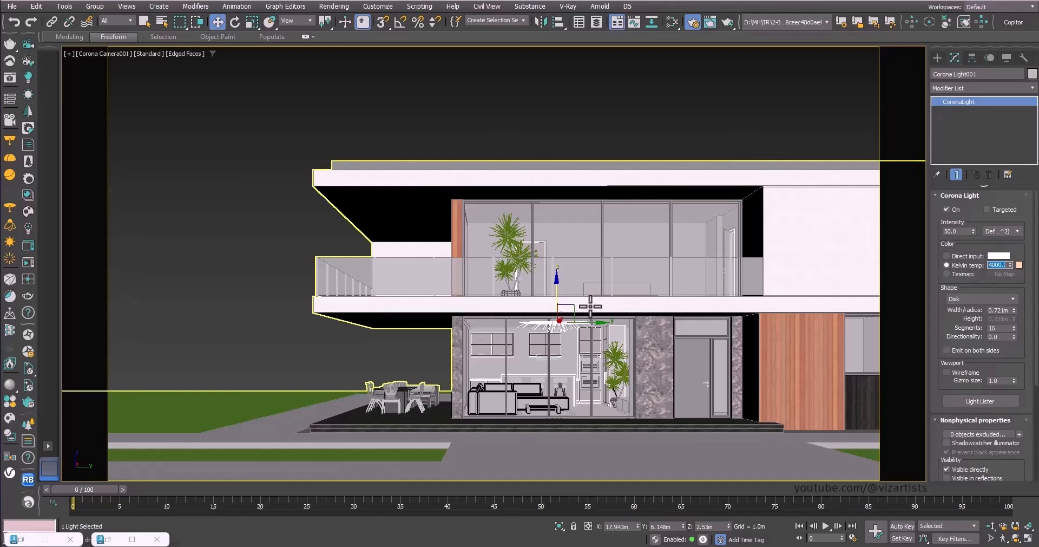
Step: Move the disk light beneath the balcony overhang, to about X 10.38 m and Y 1.87 m, using the perspective view
drag(583, 328, 468, 329)
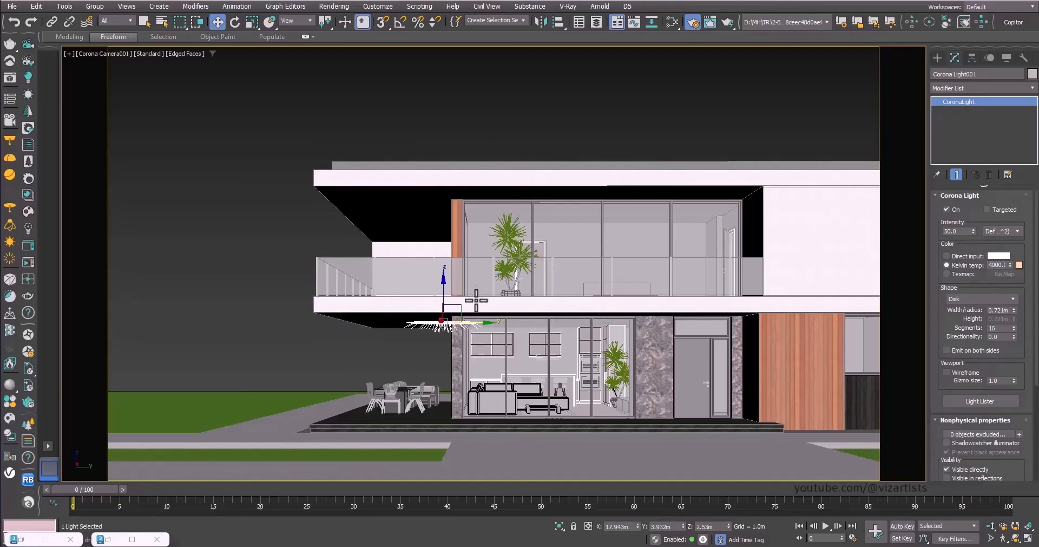
key(p)
key(z)
scroll(485, 304, down, 10)
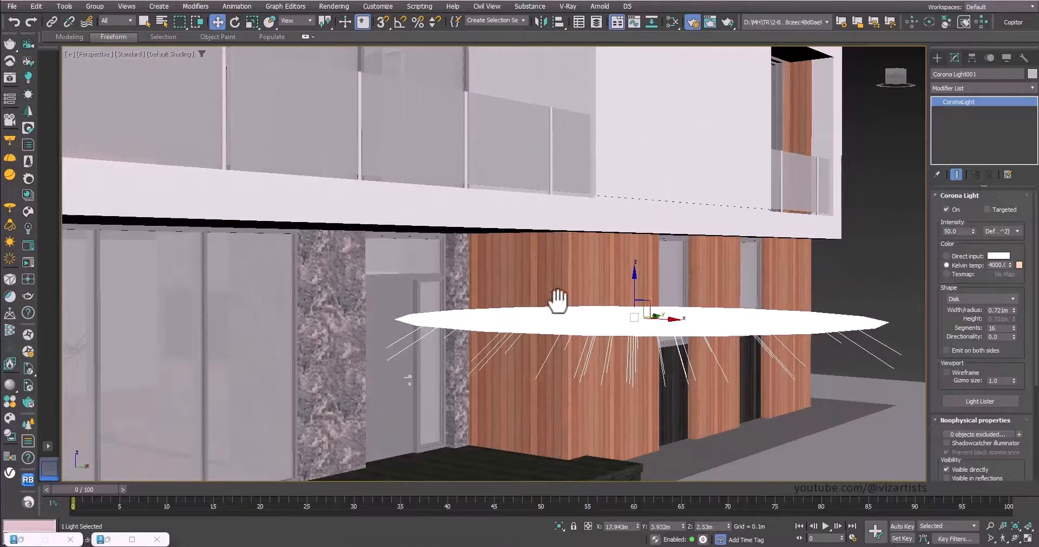
alt+middle_drag(582, 319, 599, 320)
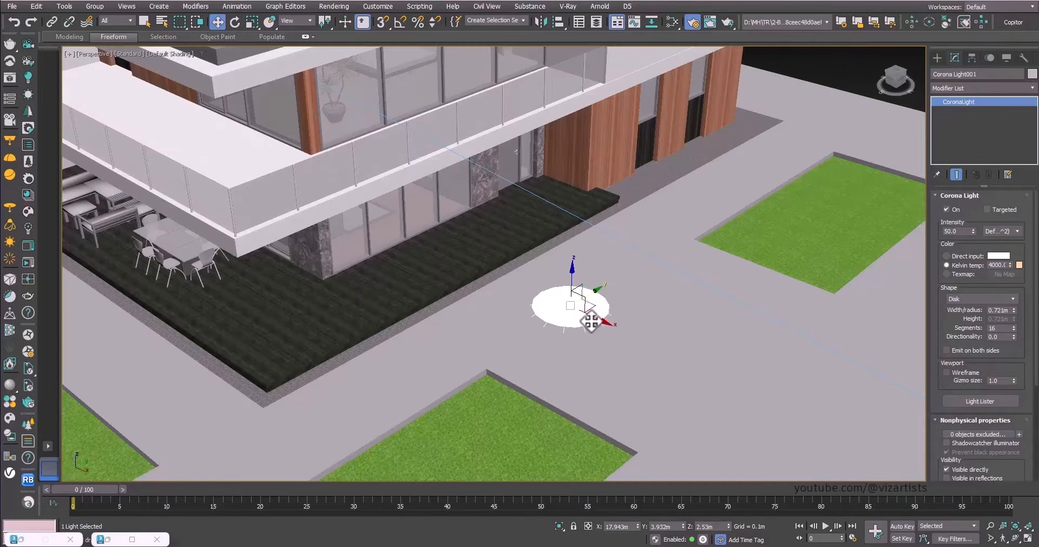
drag(608, 302, 258, 211)
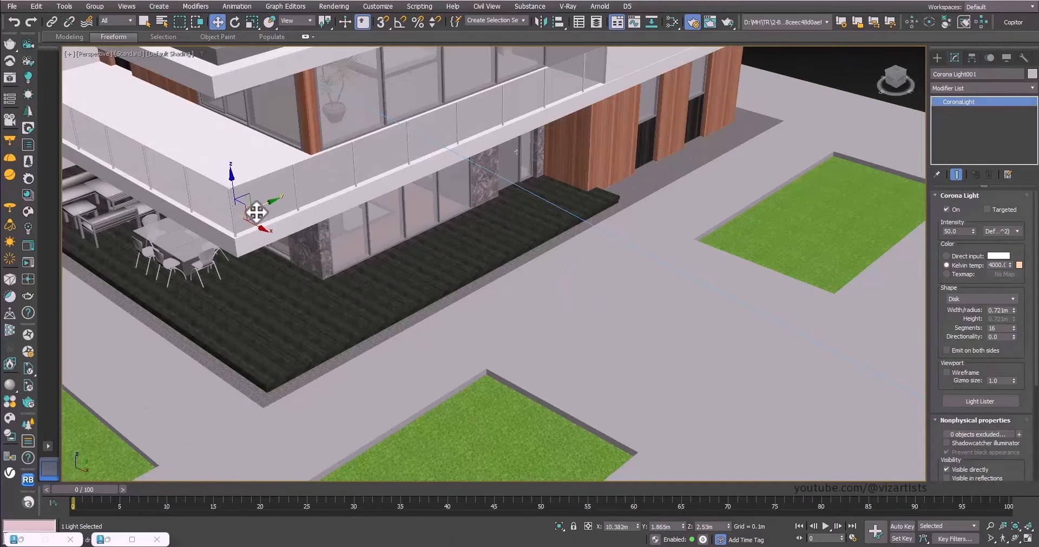
Step: Raise the disk light to the underside of the overhang, at about Y 2.31 m and Z 2.99 m
key(z)
scroll(599, 303, down, 5)
alt+middle_drag(598, 304, 554, 251)
alt+middle_drag(493, 295, 449, 262)
scroll(469, 282, up, 5)
drag(452, 246, 540, 165)
scroll(472, 167, down, 3)
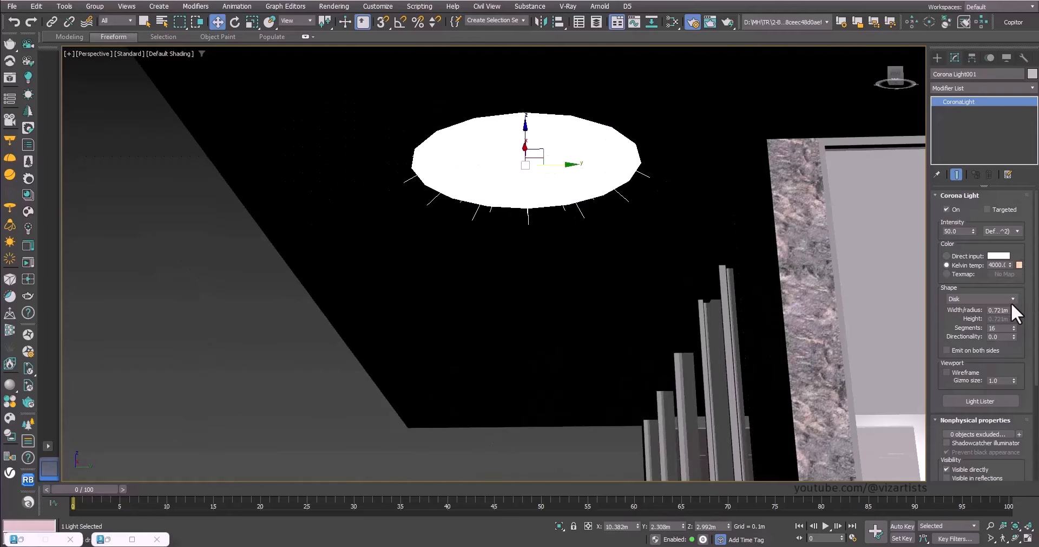
Step: Set the disk light's radius to 0.15 m
drag(1013, 310, 1013, 346)
text(0.2)
key(Return)
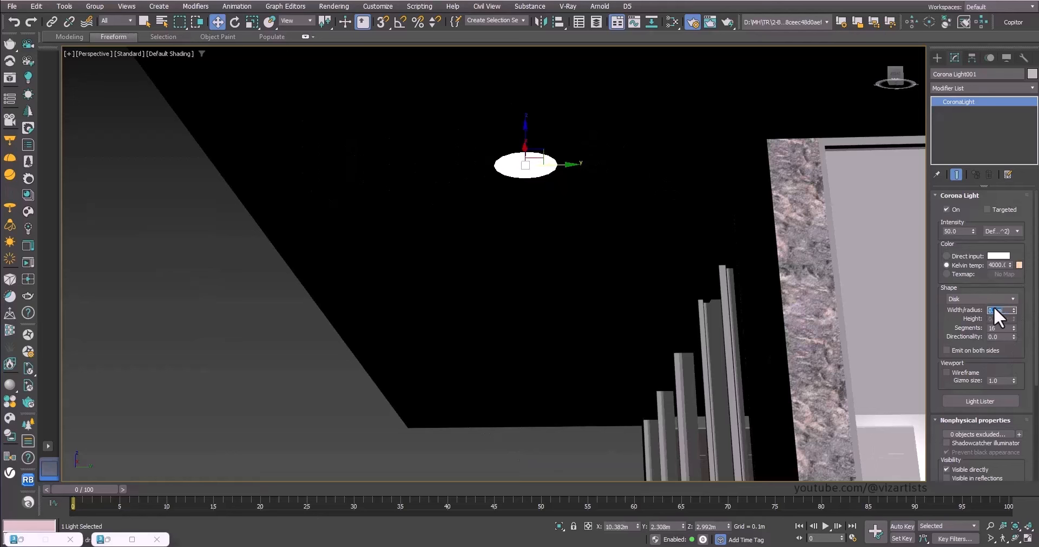
text(.15)
key(Return)
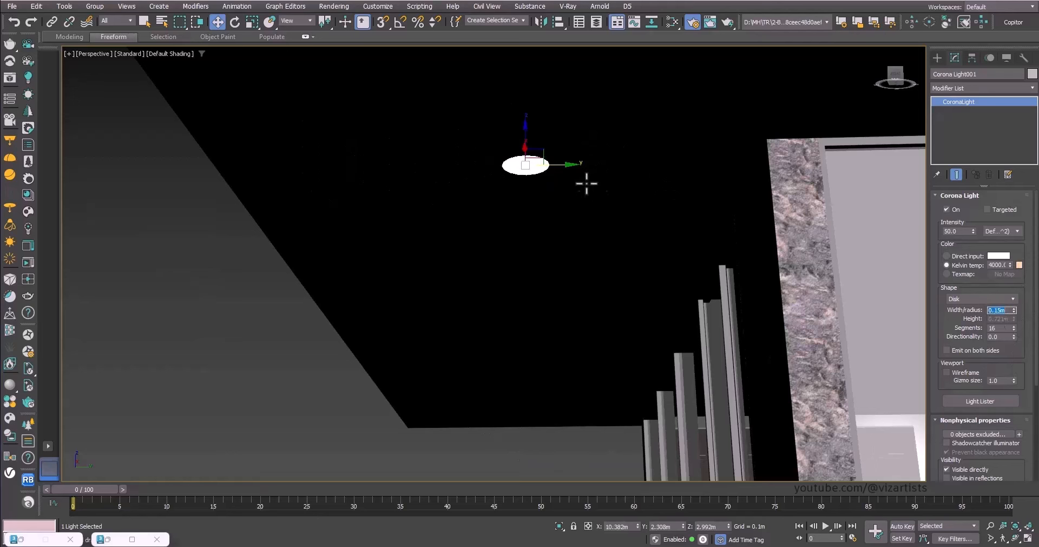
Step: Shift the disk light along Y to about 2.22 m and set its segments to 50
drag(562, 165, 547, 170)
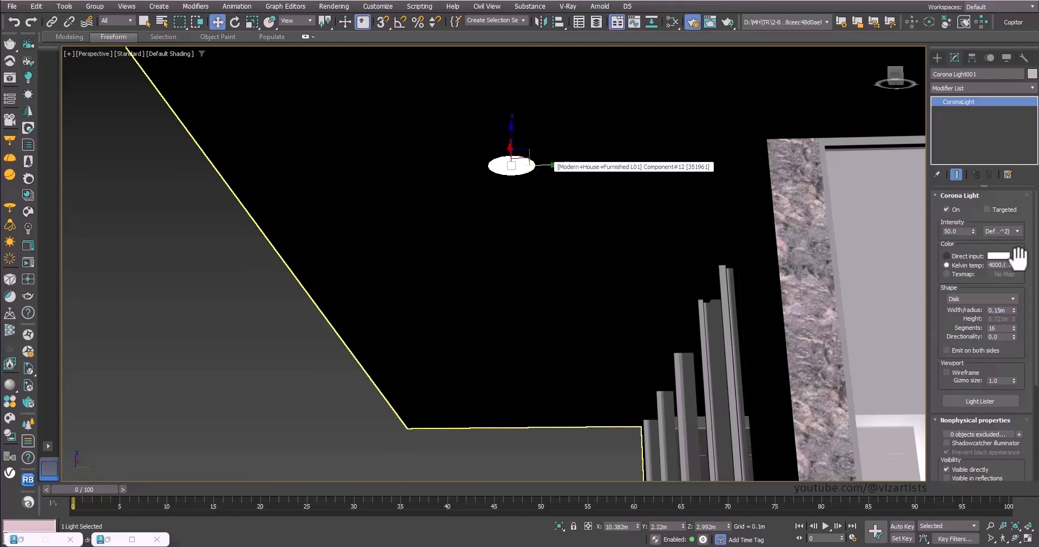
click(1015, 325)
scroll(440, 121, up, 5)
middle_drag(508, 139, 547, 184)
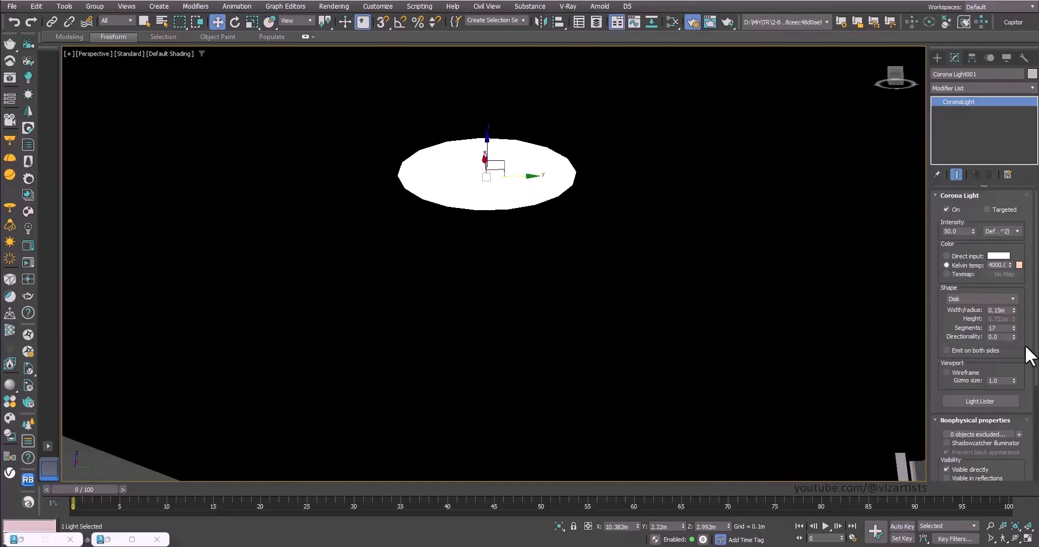
double_click(1001, 328)
text(50)
key(Return)
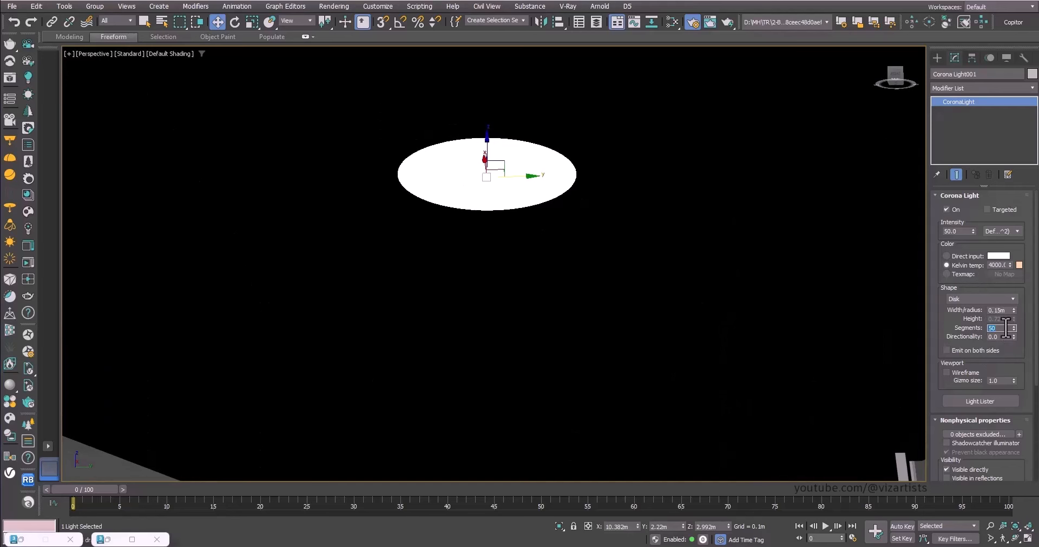
Step: Reposition the disk light from the camera view to about X 6.07 m and Y 2.33 m beneath the balcony overhang
scroll(547, 274, down, 4)
middle_drag(547, 274, 541, 290)
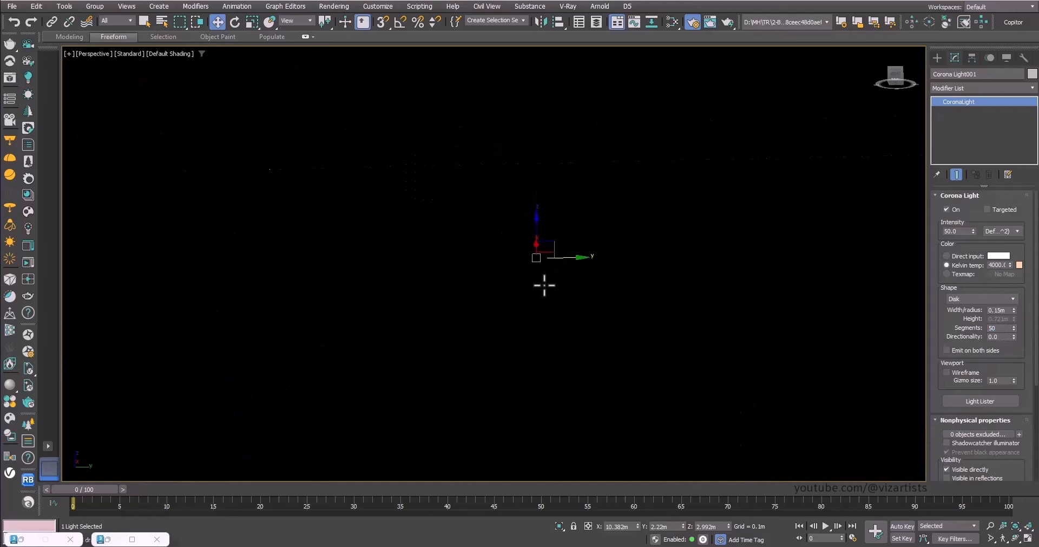
key(c)
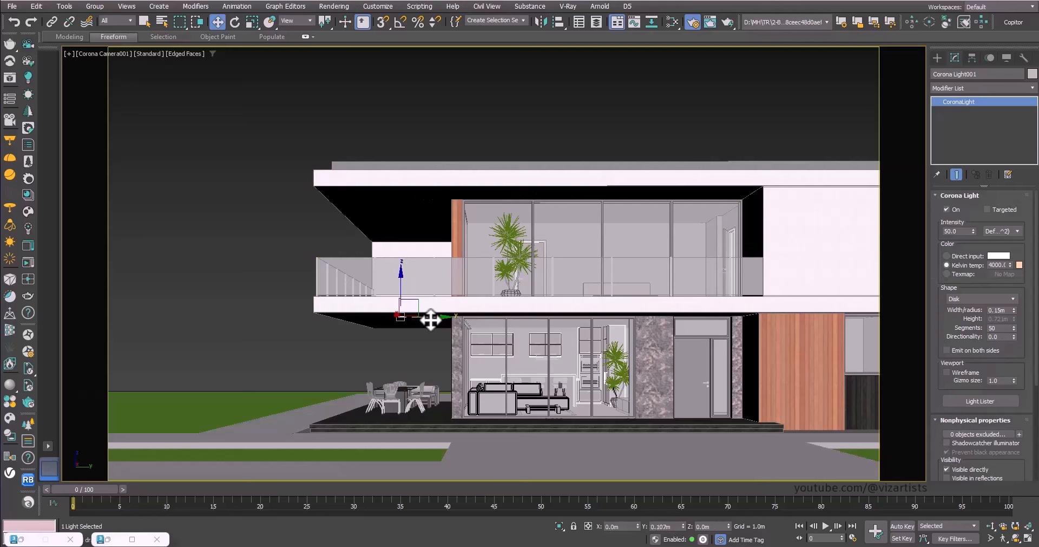
drag(399, 318, 411, 322)
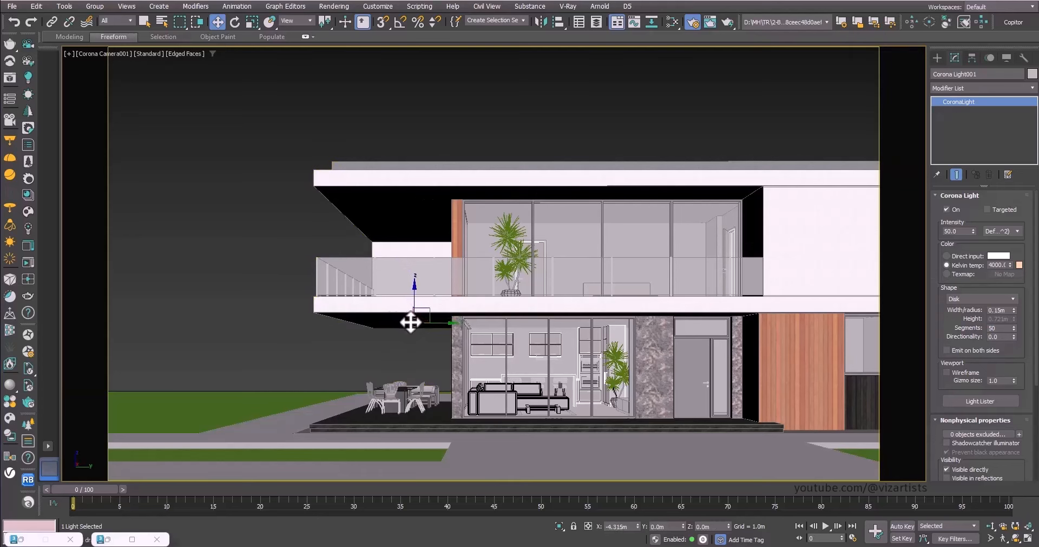
Step: Rename the disk light as terrace light and clear the selection
double_click(979, 74)
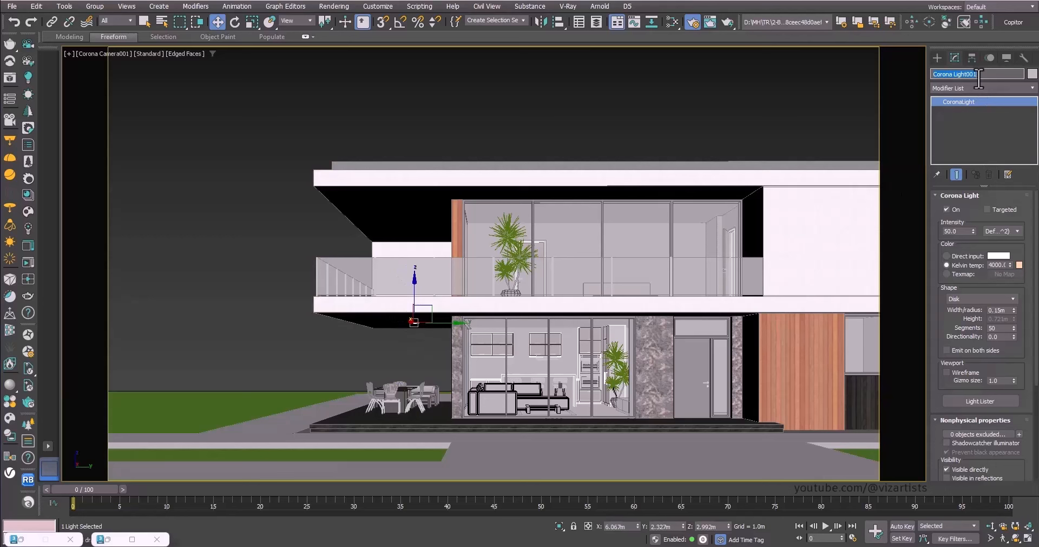
text(terrace light)
click(294, 97)
click(426, 346)
click(422, 345)
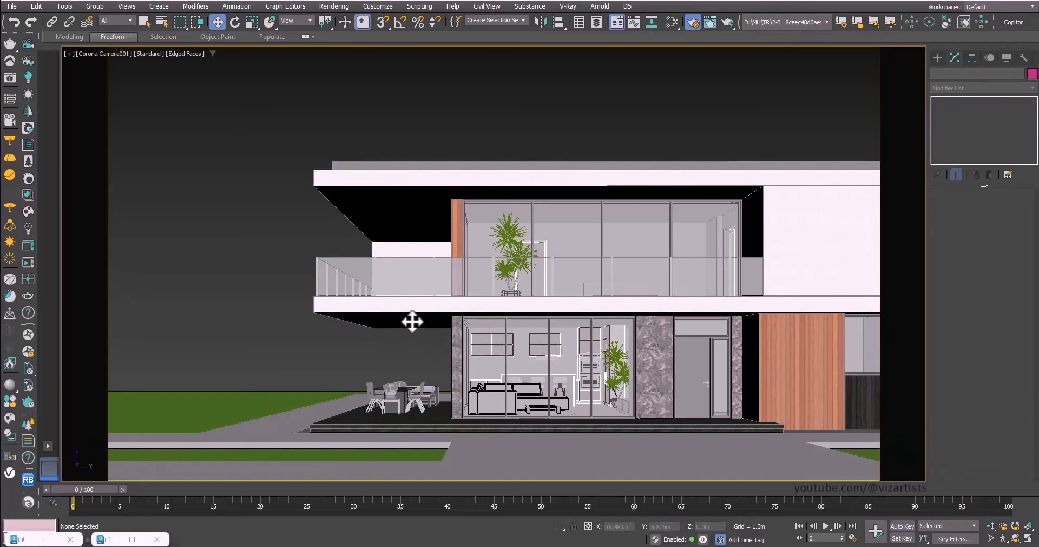
Step: Clone the terrace light as instances to form a row of three along the side of the balcony overhang
key(alt+q)
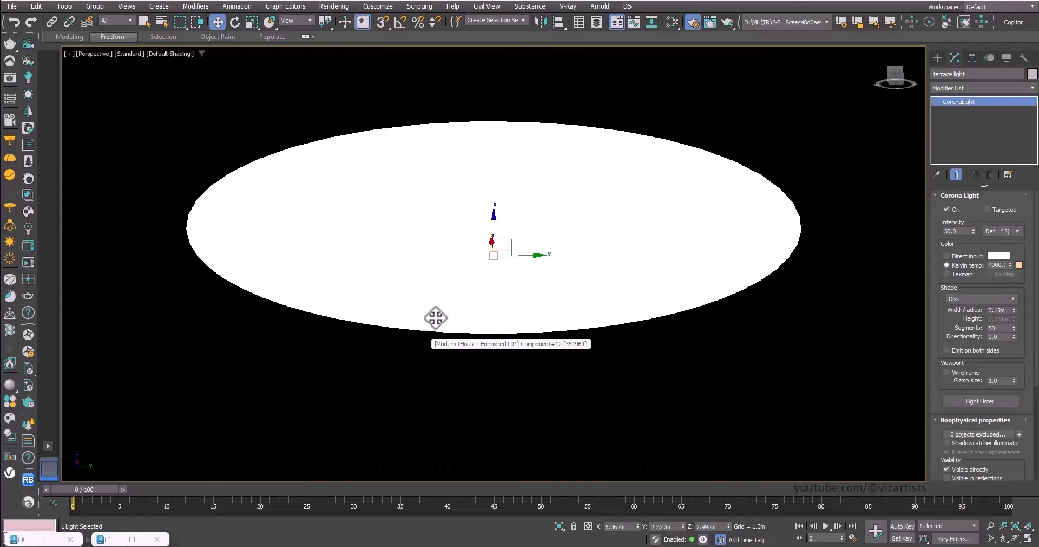
scroll(564, 283, down, 6)
scroll(593, 293, down, 5)
alt+middle_drag(593, 293, 531, 291)
mouse_move(513, 288)
mouse_down()
mouse_move(872, 285)
mouse_move(565, 295)
mouse_move(600, 294)
mouse_move(382, 288)
mouse_up()
click(520, 318)
click(521, 318)
Step: Limit selection to lights, select the row of three terrace lights and shift them about -0.18 m along Y
mouse_move(521, 319)
middle_down()
mouse_move(680, 255)
mouse_move(615, 297)
mouse_move(538, 294)
mouse_move(323, 246)
mouse_move(709, 236)
middle_up()
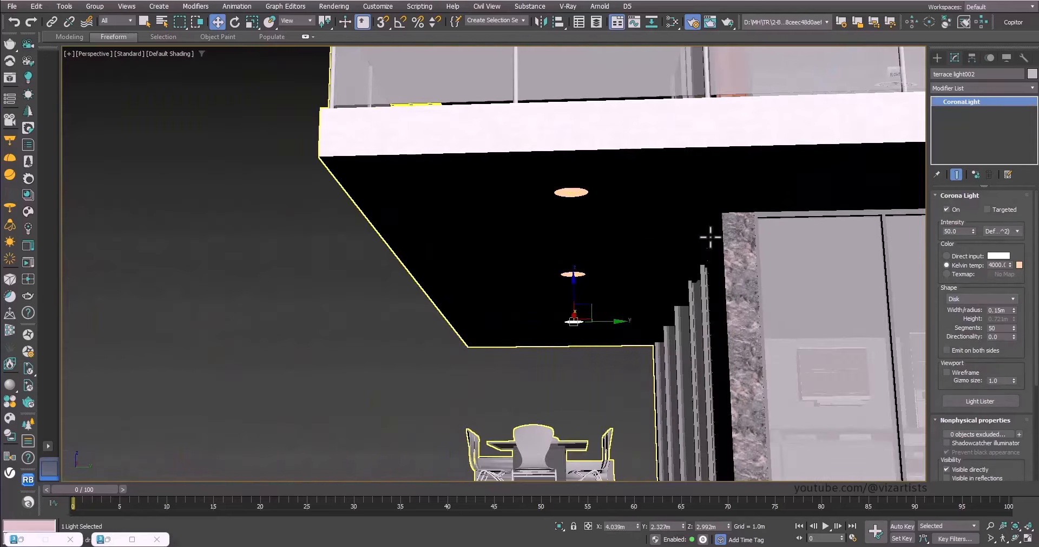
ctrl+click(580, 276)
click(129, 21)
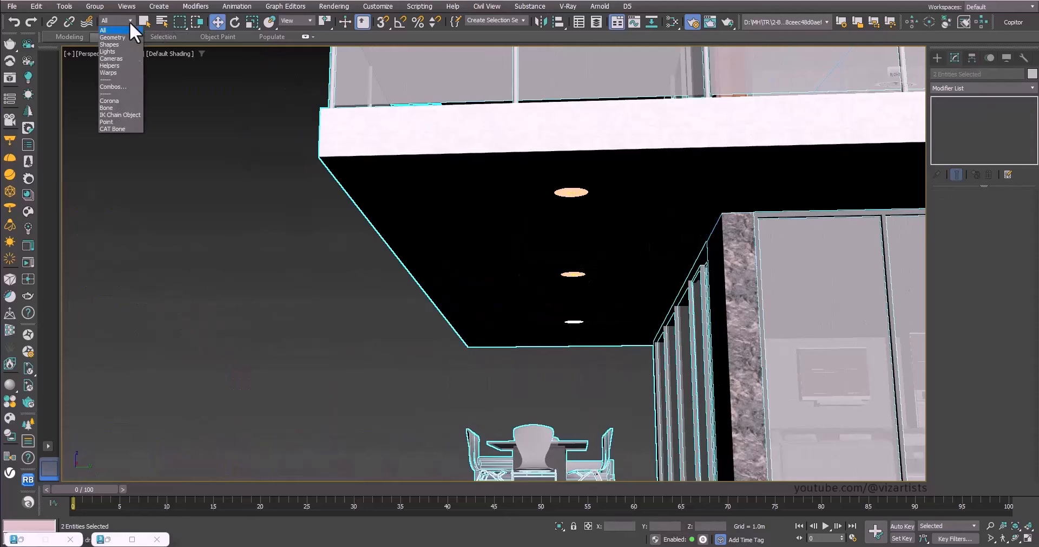
click(108, 51)
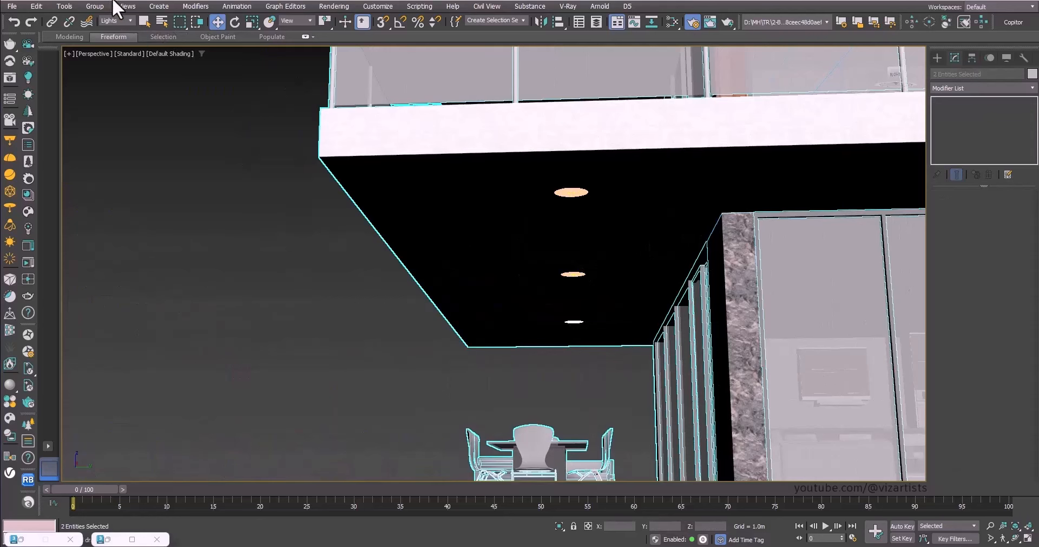
drag(593, 365, 616, 226)
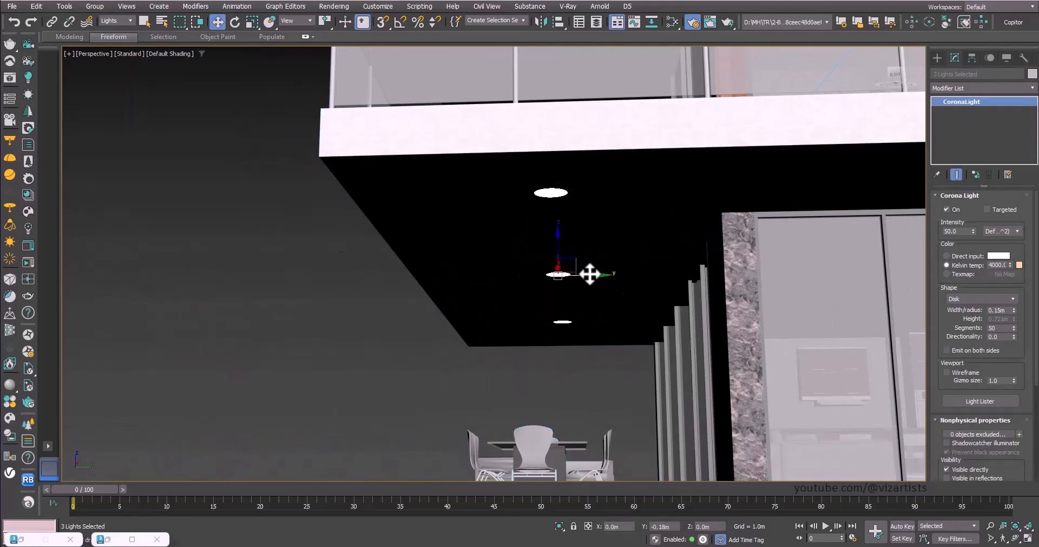
Step: Clone the front terrace light as two instances along the balcony's front overhang, at about Y 9.11 m and Y 5.82 m
click(570, 193)
key(z)
middle_drag(504, 250, 388, 259)
mouse_move(360, 237)
shift+mouse_down()
mouse_move(536, 251)
mouse_move(885, 236)
shift+mouse_up()
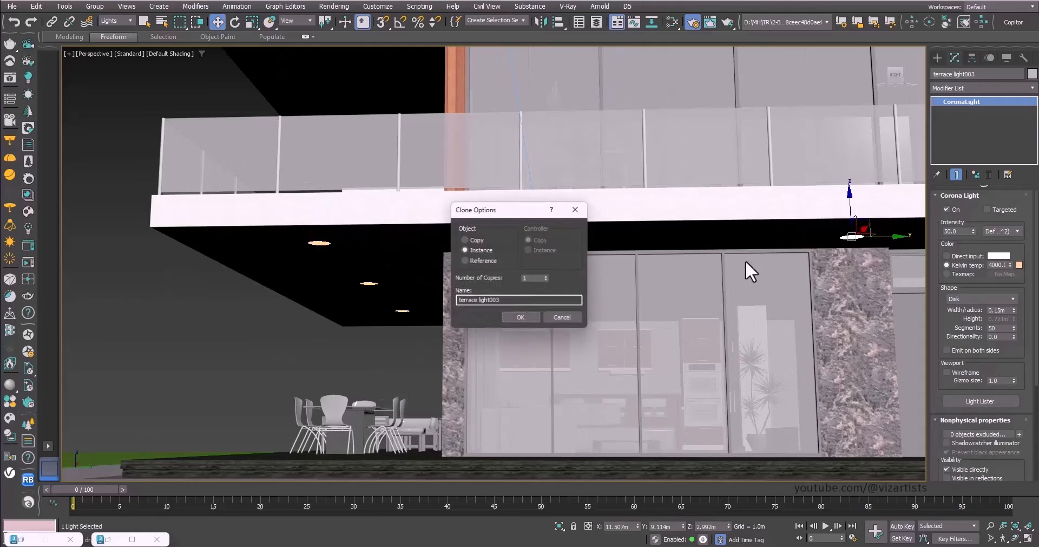
click(525, 323)
middle_drag(726, 252, 621, 230)
mouse_move(774, 217)
shift+mouse_down()
mouse_move(505, 225)
mouse_move(517, 225)
shift+mouse_up()
click(524, 321)
Step: Clone the five terrace lights as instances up to the roof overhang's underside, at about Z 6.20 m, and return to the camera view
middle_drag(614, 242, 614, 296)
drag(750, 251, 188, 368)
middle_drag(464, 242, 508, 388)
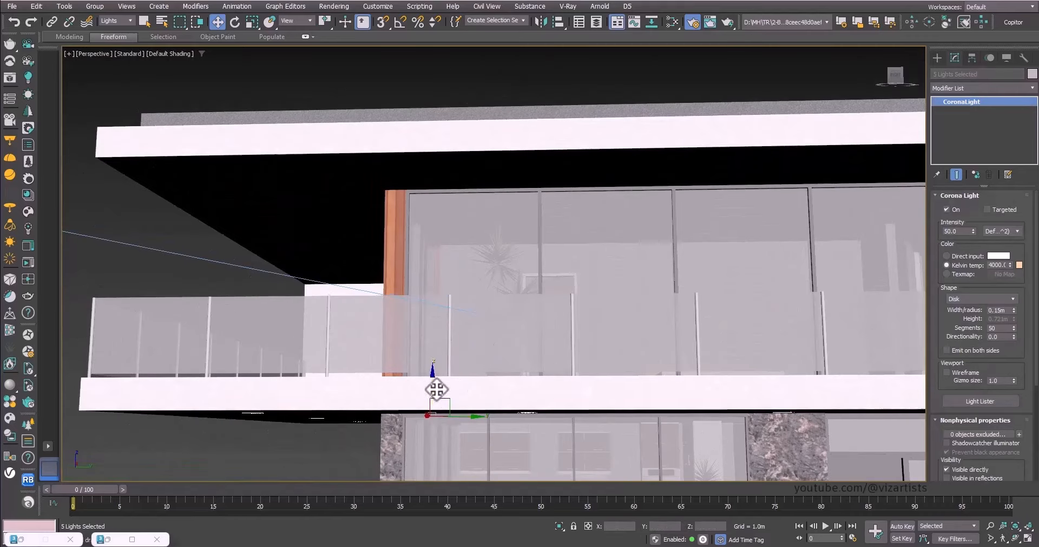
mouse_move(434, 452)
mouse_down()
mouse_move(457, 167)
mouse_move(456, 180)
mouse_up()
click(521, 318)
click(560, 76)
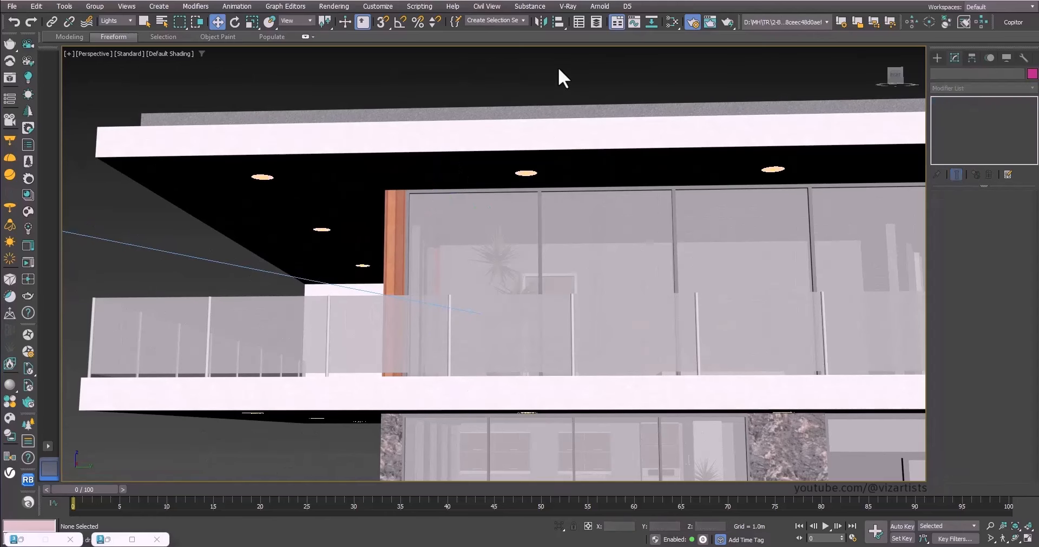
key(c)
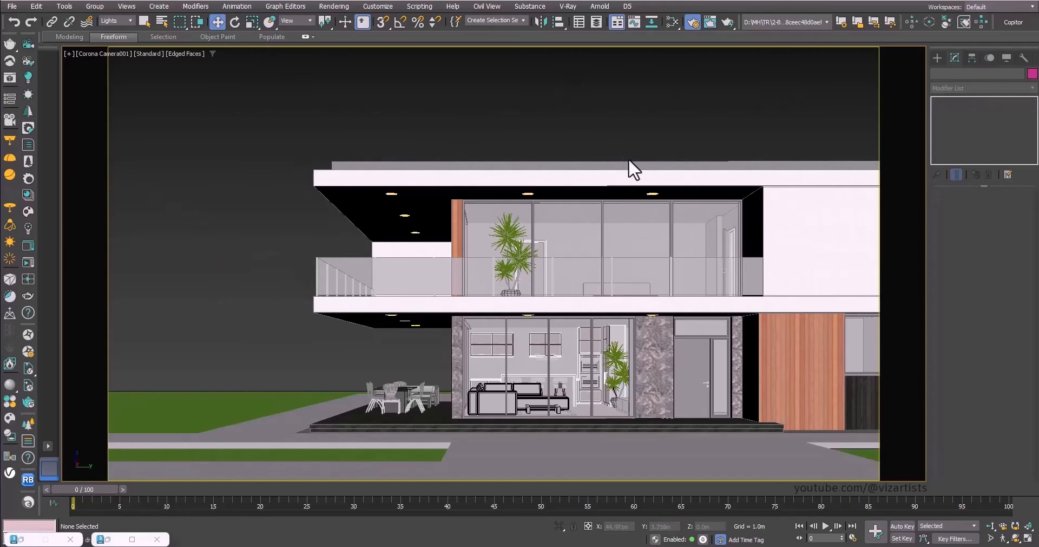
Step: Review the gray override material and the material override in the render settings
click(113, 538)
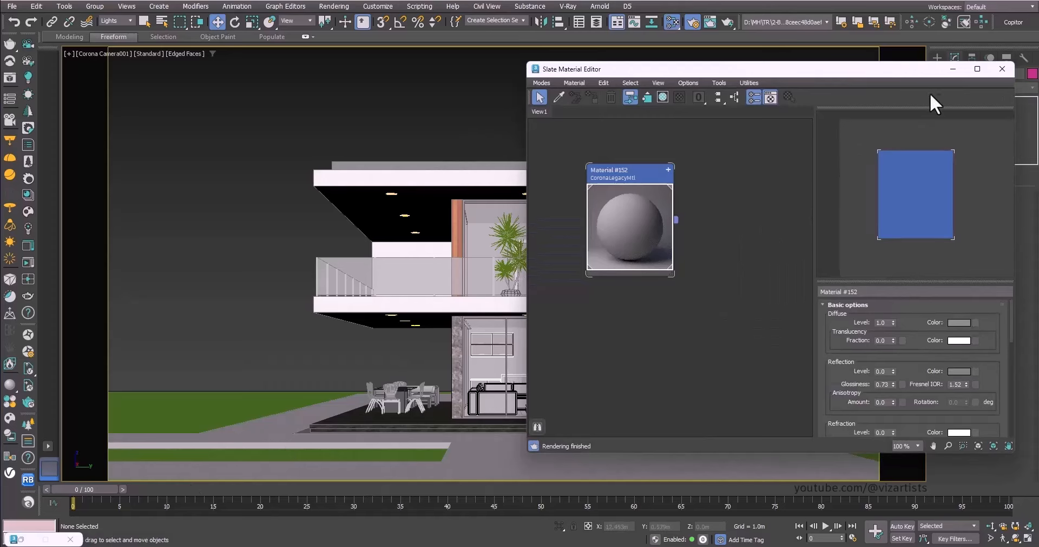
click(953, 69)
key(F10)
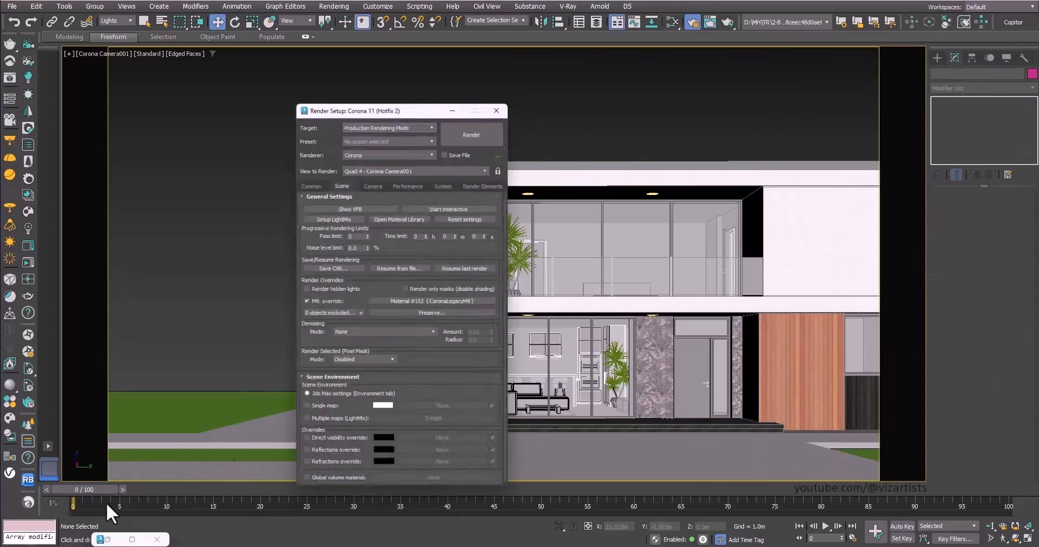
click(502, 65)
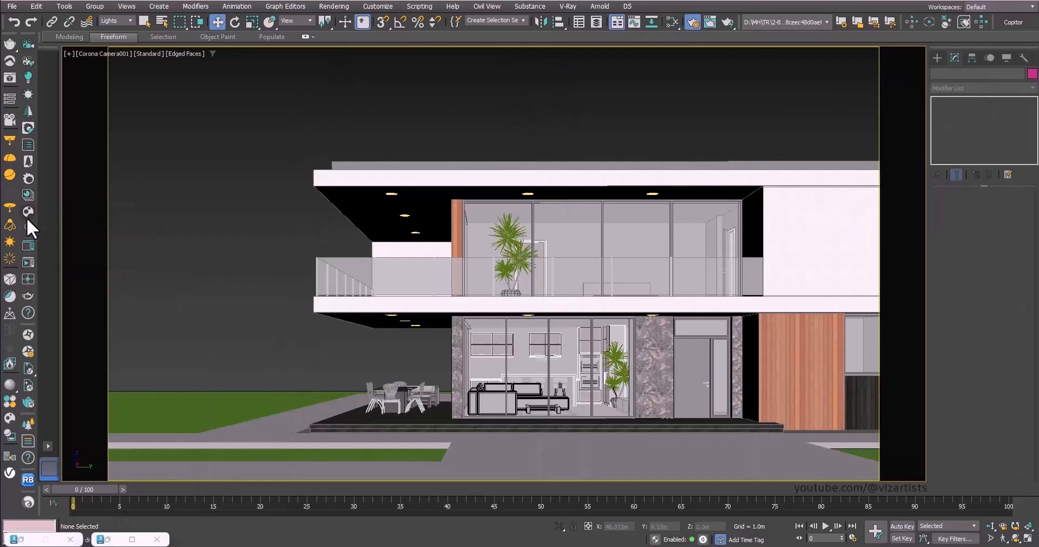
Step: Start Corona interactive rendering of the camera view, then enlarge the frame buffer and place it over the viewport's empty side
click(34, 264)
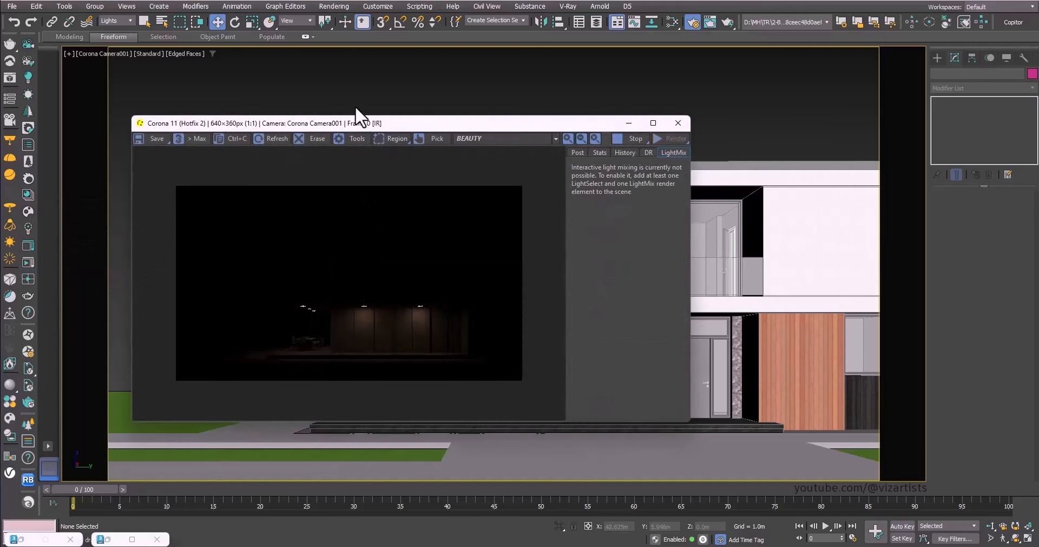
drag(358, 122, 312, 121)
drag(101, 110, 57, 27)
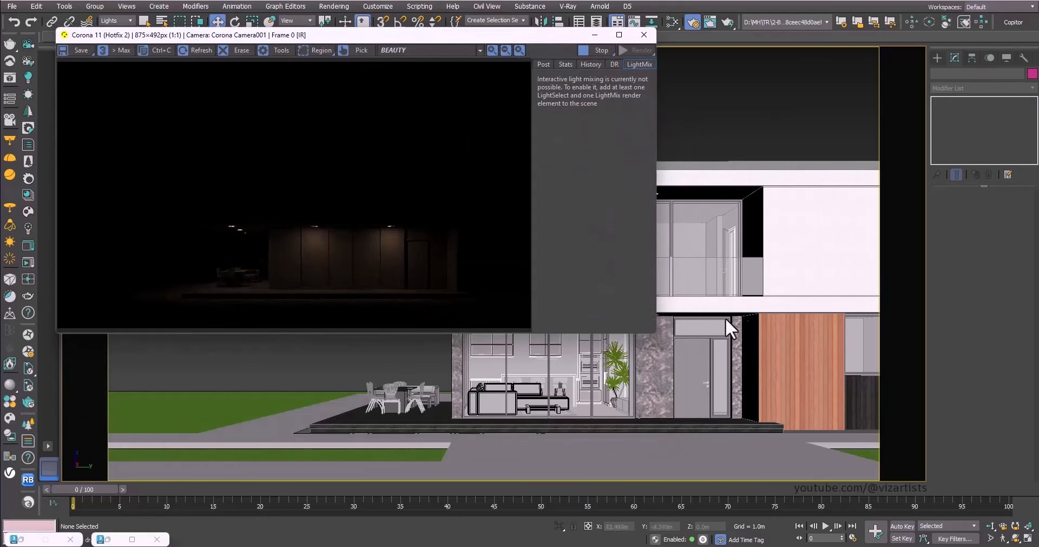
drag(545, 39, 516, 80)
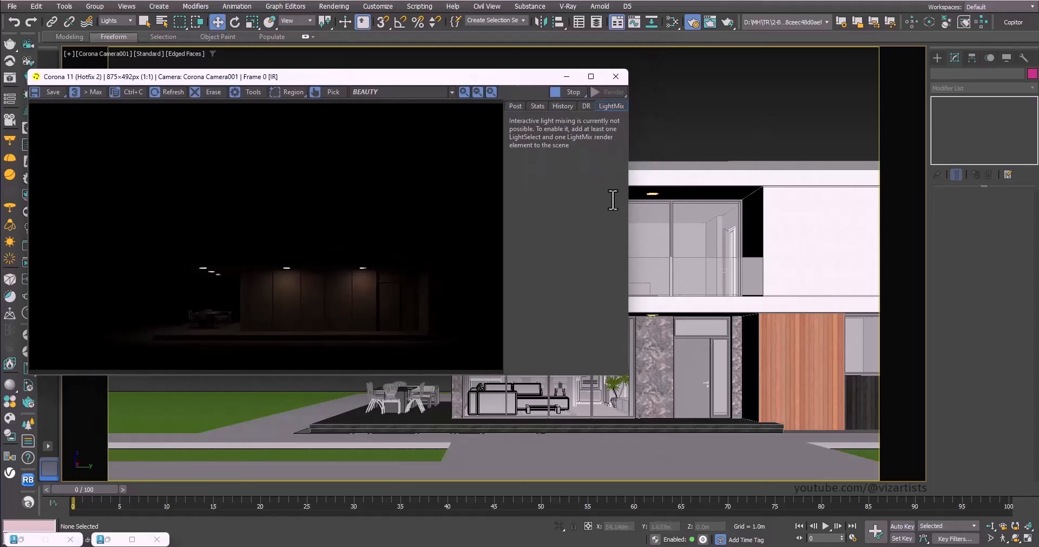
Step: Set the terrace lights' intensity to 200 and their Kelvin temperature to 3500
click(655, 314)
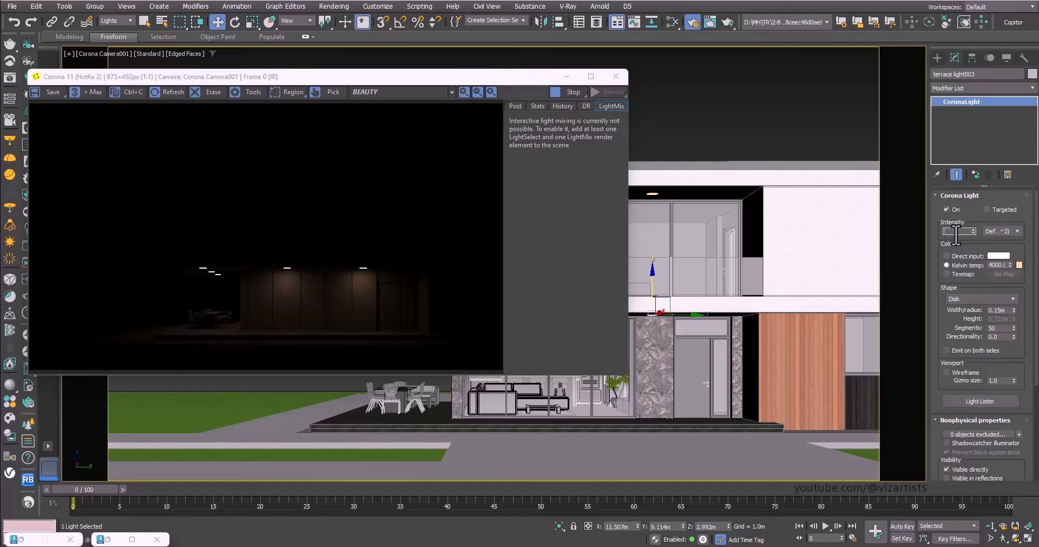
click(957, 234)
text(200)
key(Return)
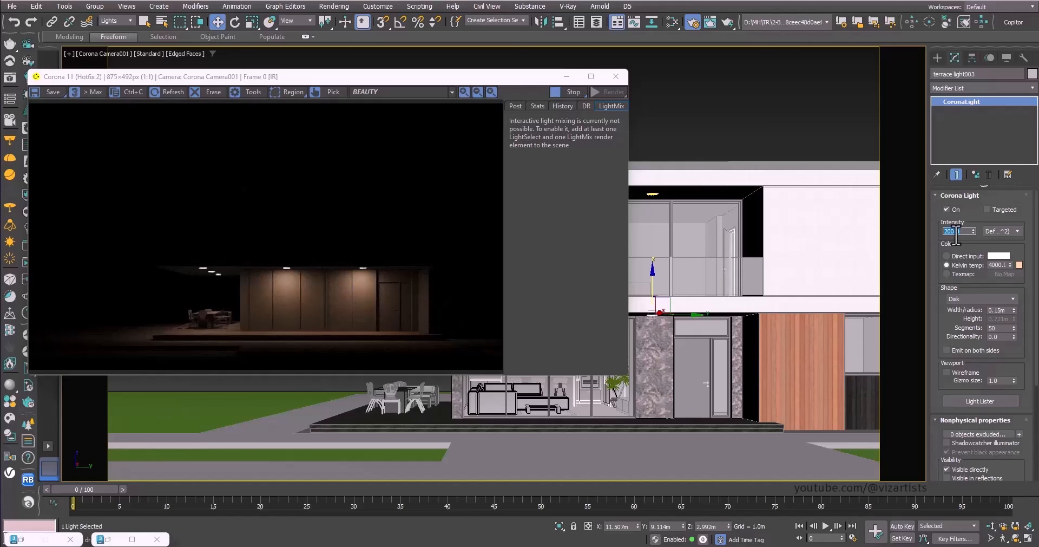
double_click(986, 265)
text(3500)
key(Return)
Step: Set the terrace lights' intensity to 350 and their Kelvin temperature to 3200
double_click(961, 231)
text(300)
key(Return)
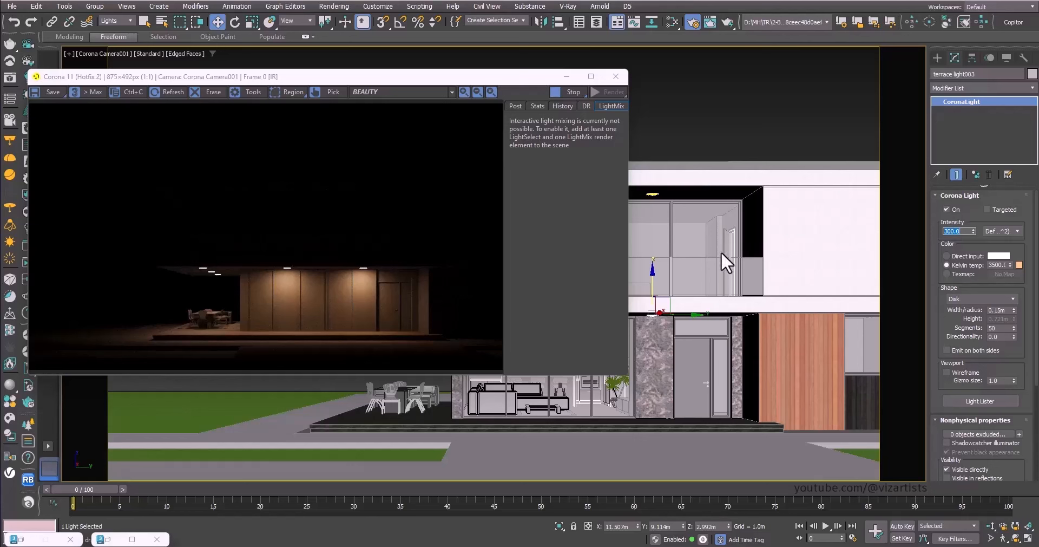
text(0)
key(Return)
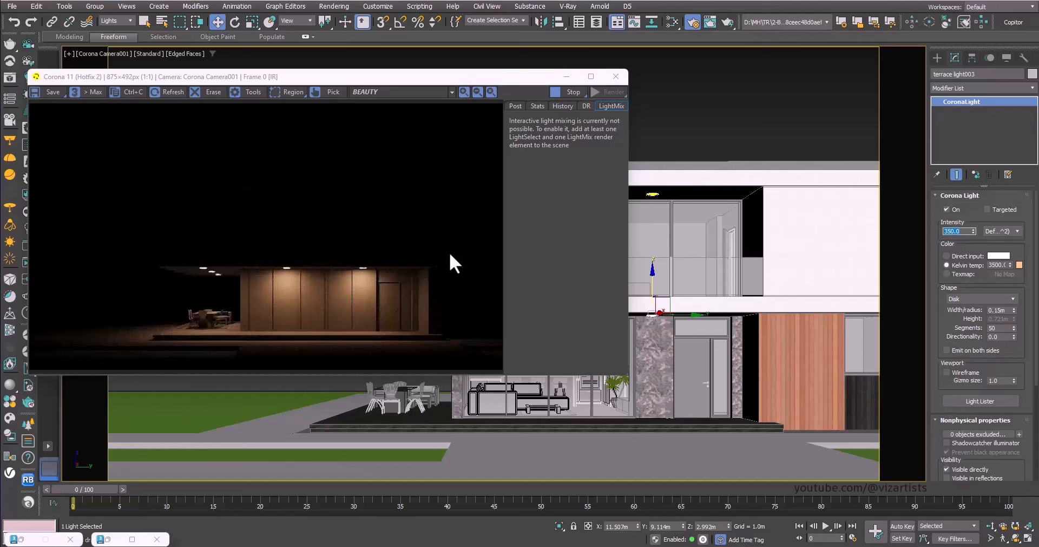
double_click(994, 265)
text(3300)
key(Return)
Step: Stop the interactive render, minimize the frame buffer and clear the selection
click(566, 91)
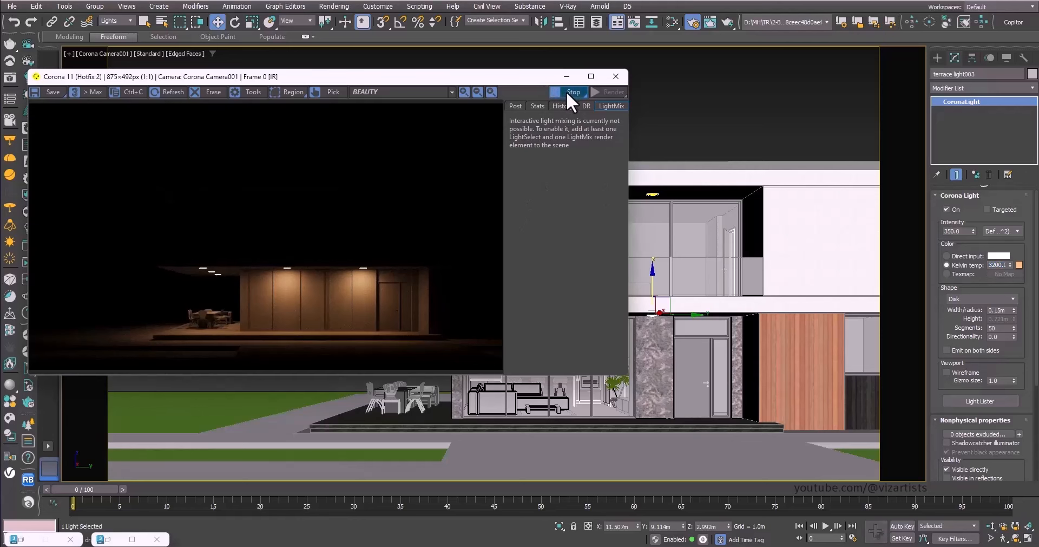
click(567, 76)
click(569, 92)
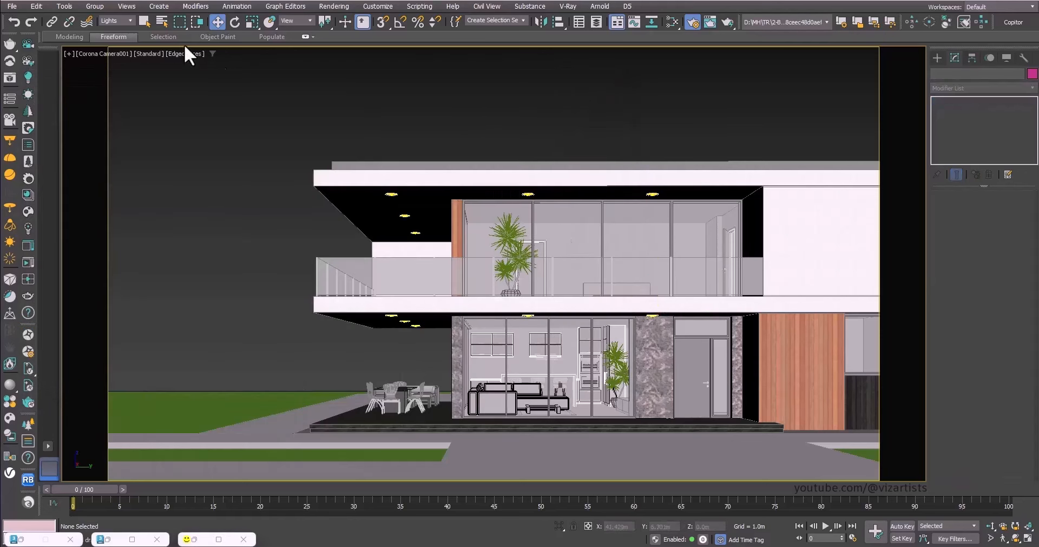
Step: Reset the selection filter to all object types
click(112, 21)
click(109, 33)
click(110, 23)
click(110, 28)
Step: Open the house group and its nested group to access the glazing separately
click(594, 213)
click(94, 6)
click(100, 52)
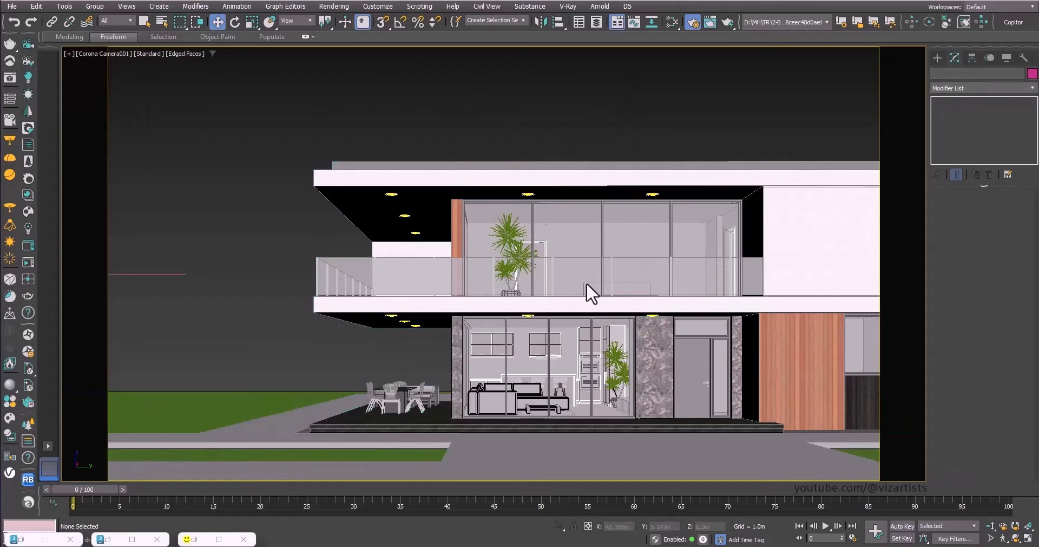
click(589, 223)
click(95, 6)
click(112, 47)
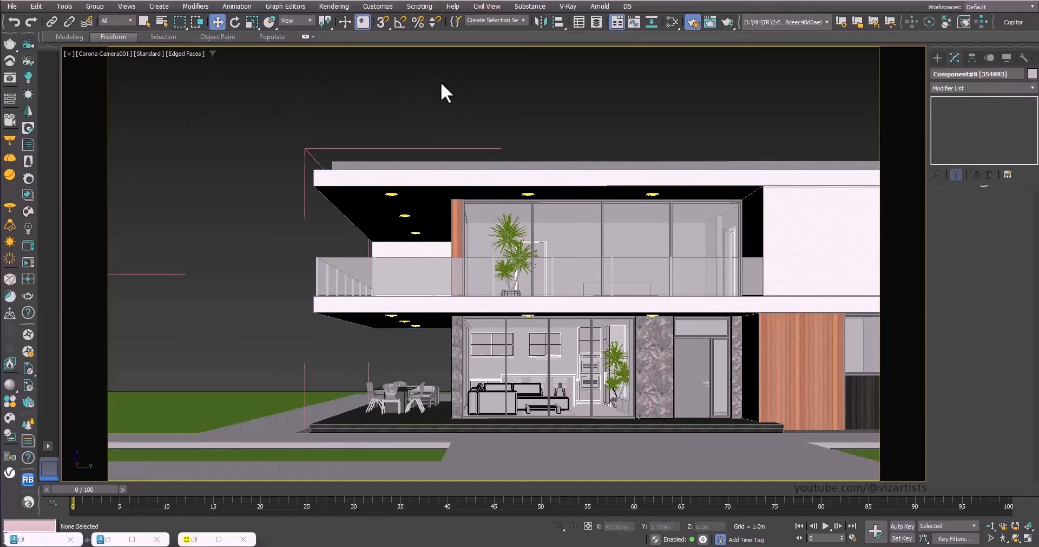
Step: Hide the upper-floor and ground-floor front glazing groups
click(570, 244)
ctrl+click(563, 342)
right_click(590, 313)
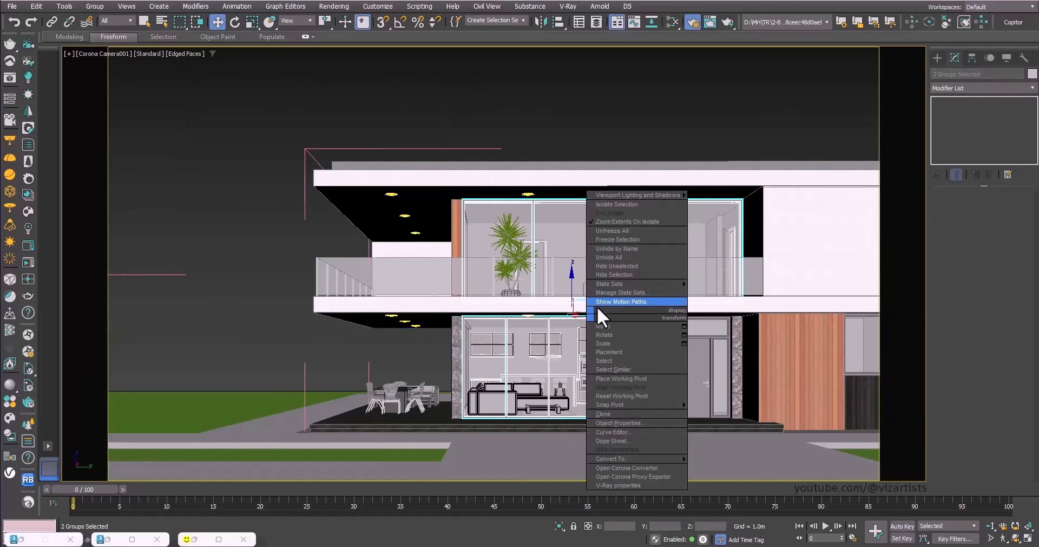
click(622, 274)
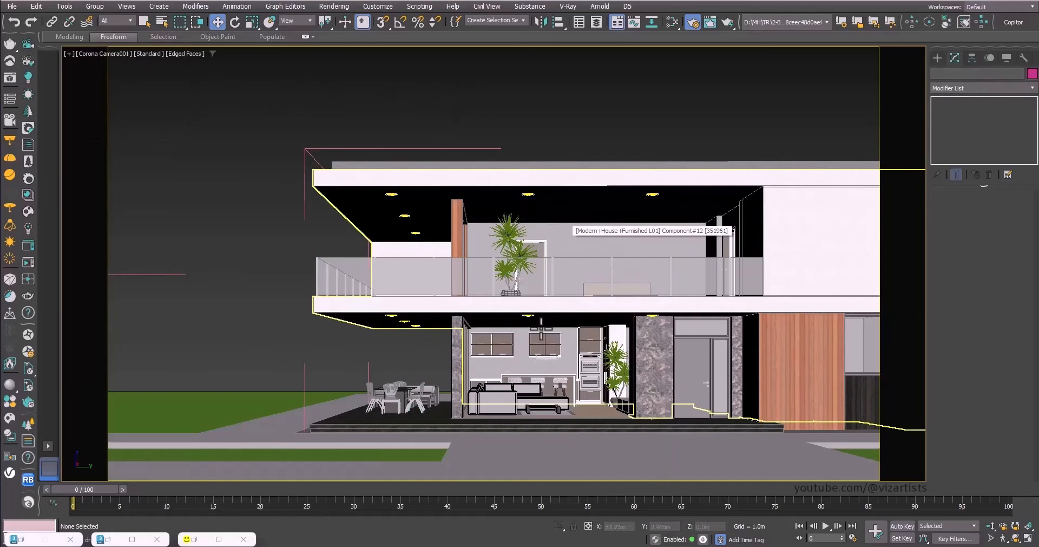
Step: Copy the middle upper terrace light back into the upper-floor room as an independent light named "inner first floor light"
click(525, 192)
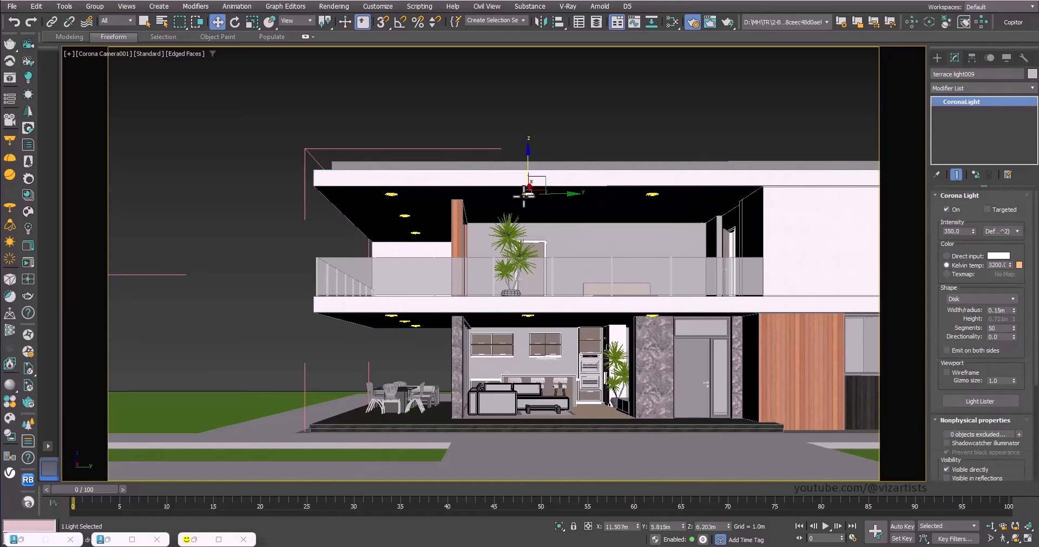
shift+drag(532, 181, 529, 205)
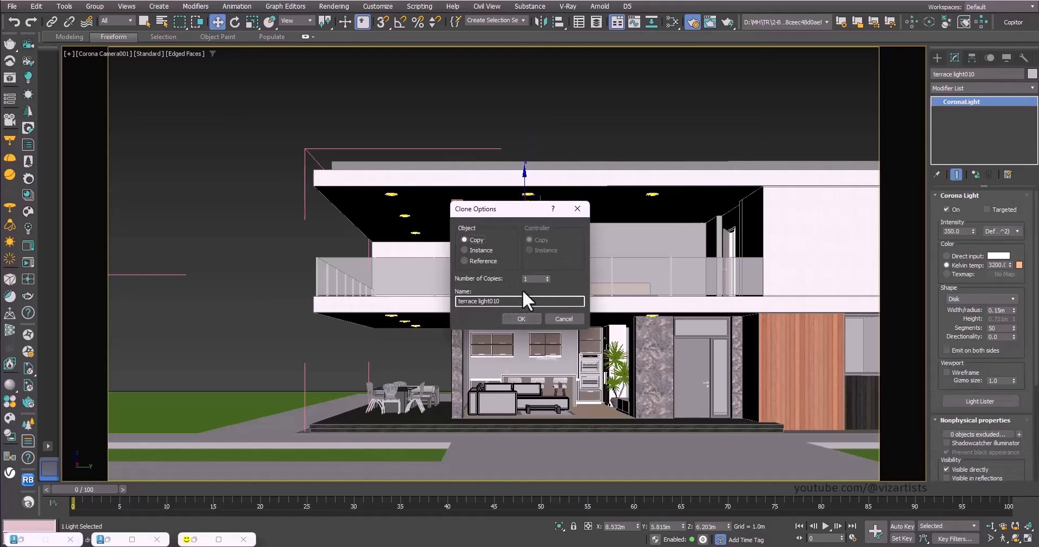
click(522, 319)
click(984, 73)
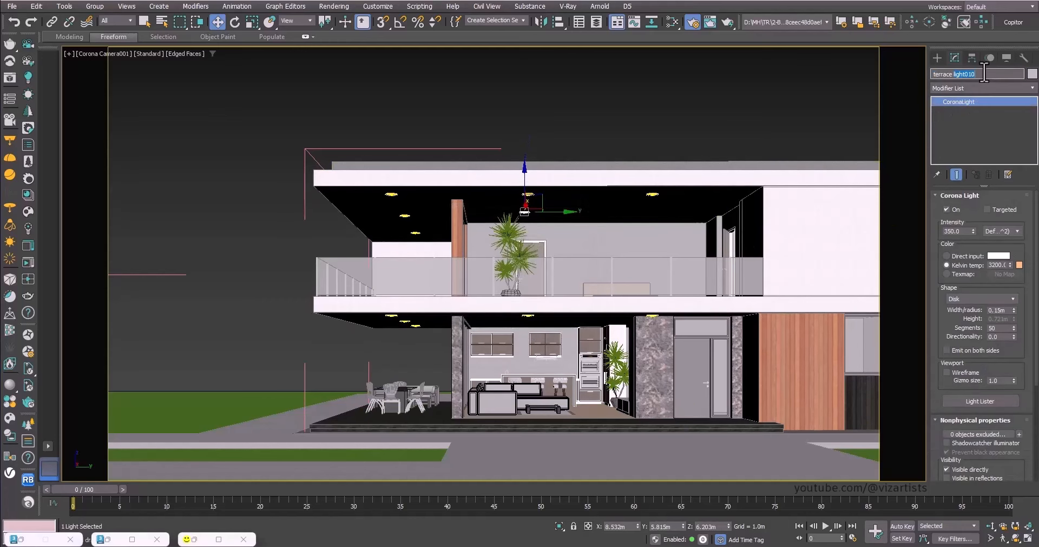
text(i)
Step: Restrict the selection filter to Lights
click(517, 211)
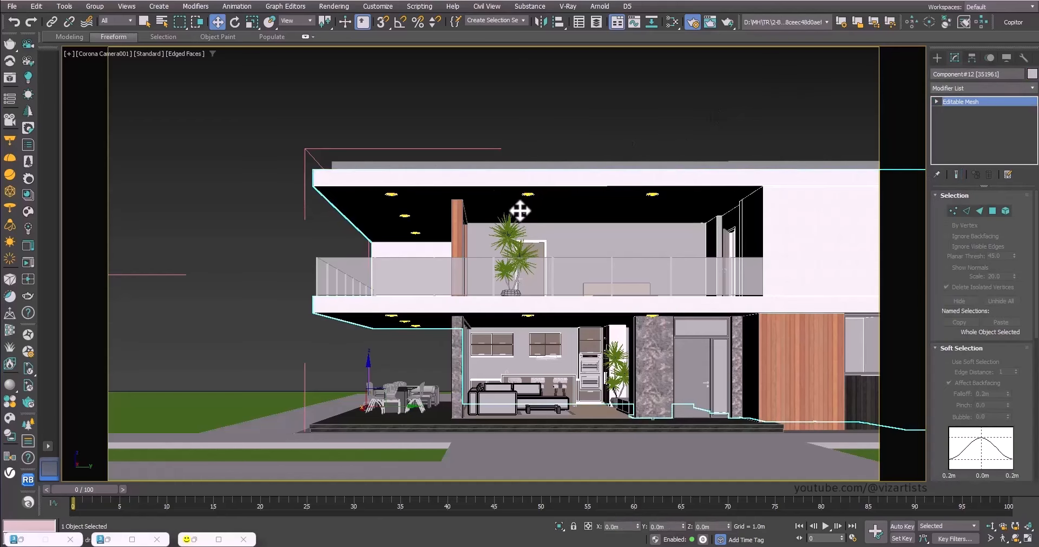
click(112, 21)
click(109, 44)
click(124, 22)
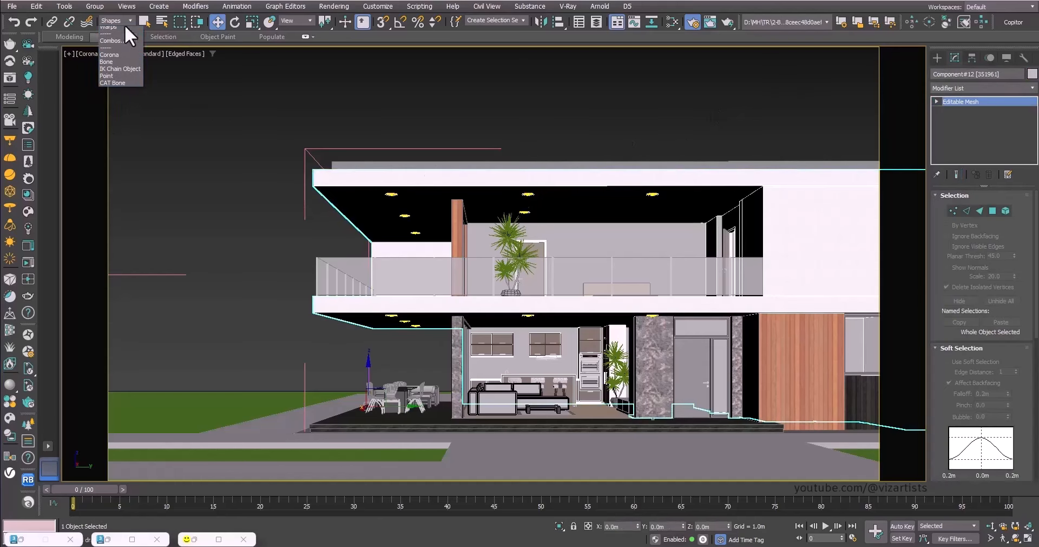
click(117, 51)
Step: Instance the inner first floor light along Y to about 9.34 m inside the upper-floor room and clear the selection
click(521, 209)
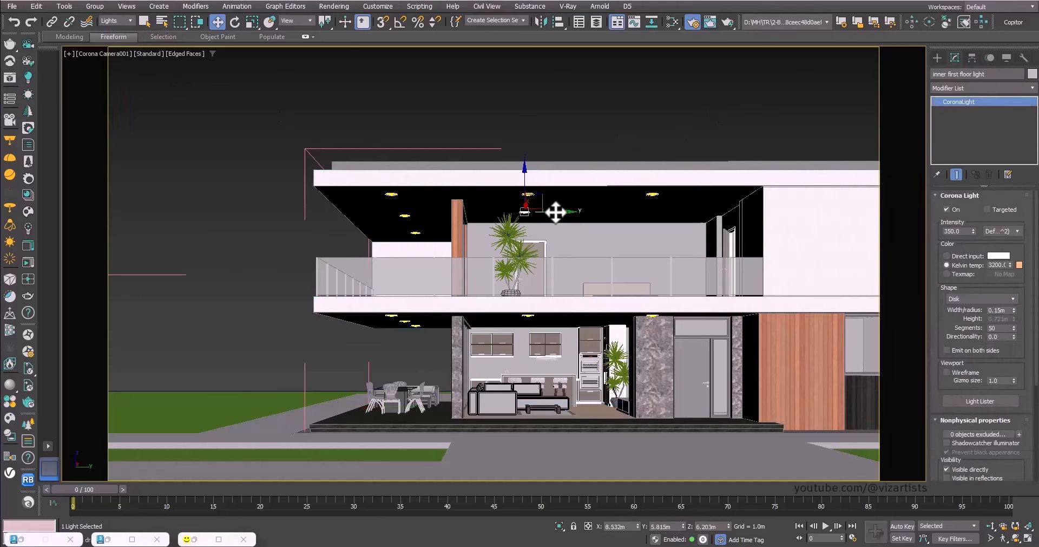
drag(557, 211, 674, 216)
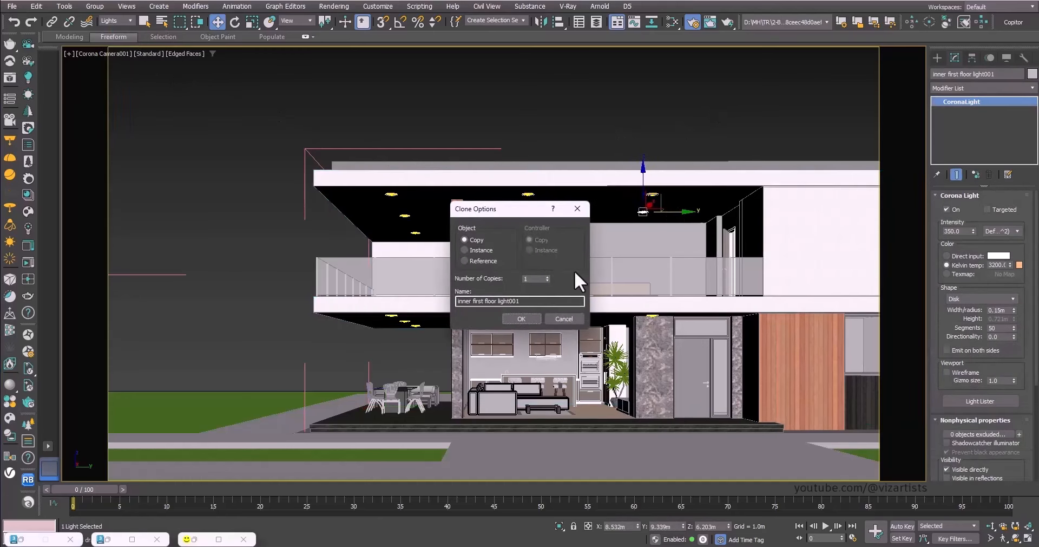
click(517, 319)
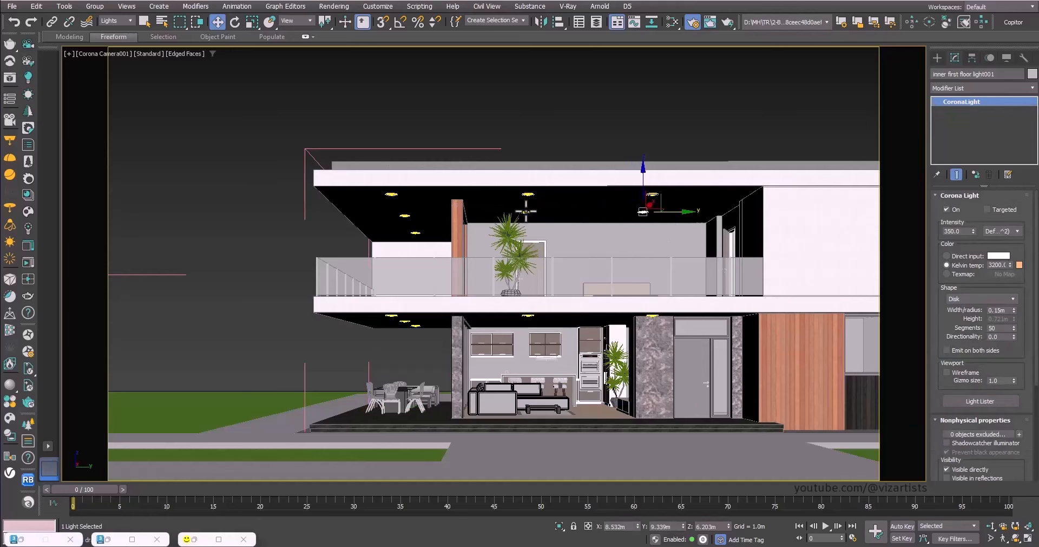
ctrl+click(524, 210)
click(553, 214)
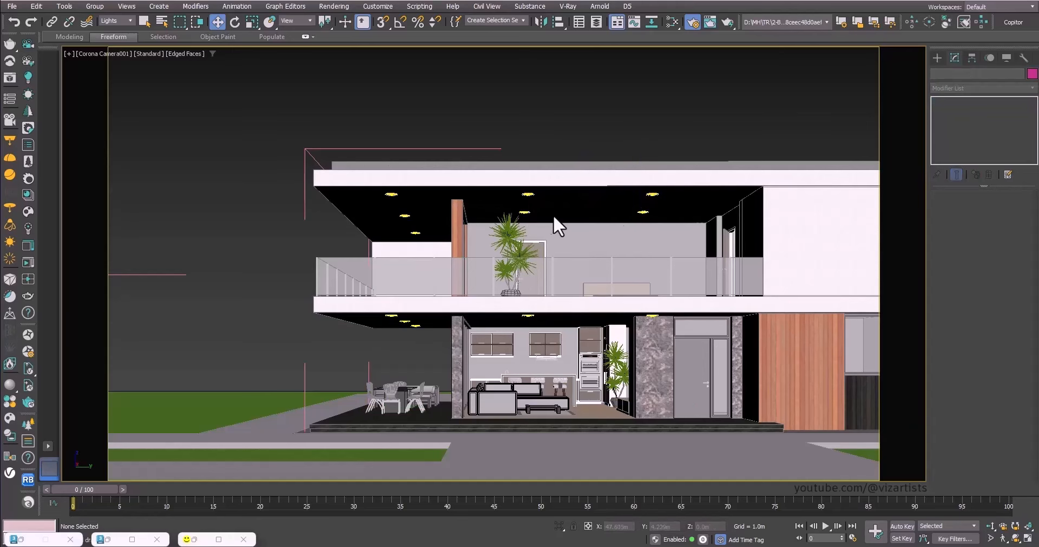
Step: Copy the middle ground-floor terrace light along X to about 4.29 m inside the room and name it "inner ground floor light"
click(530, 318)
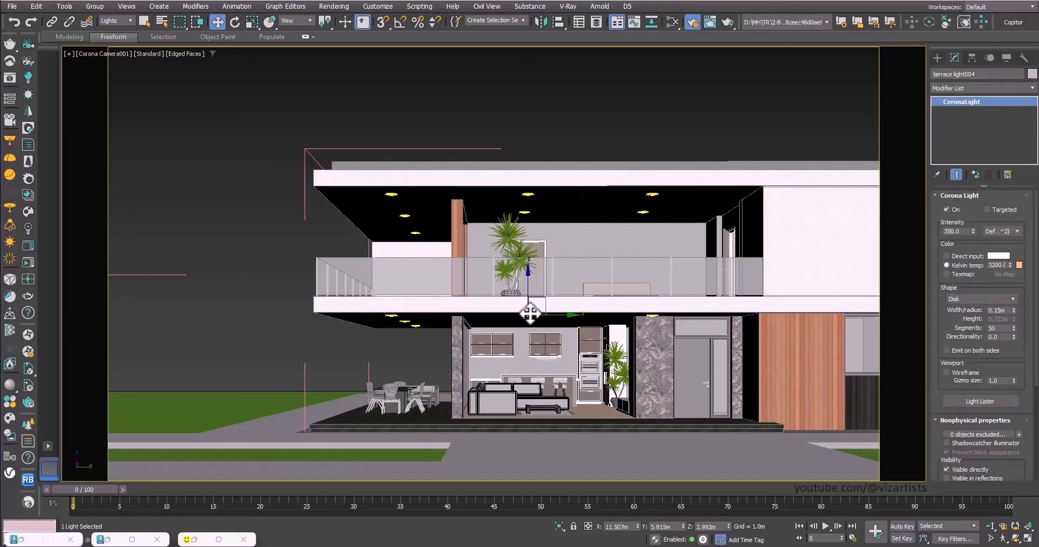
click(525, 325)
shift+drag(524, 327, 543, 327)
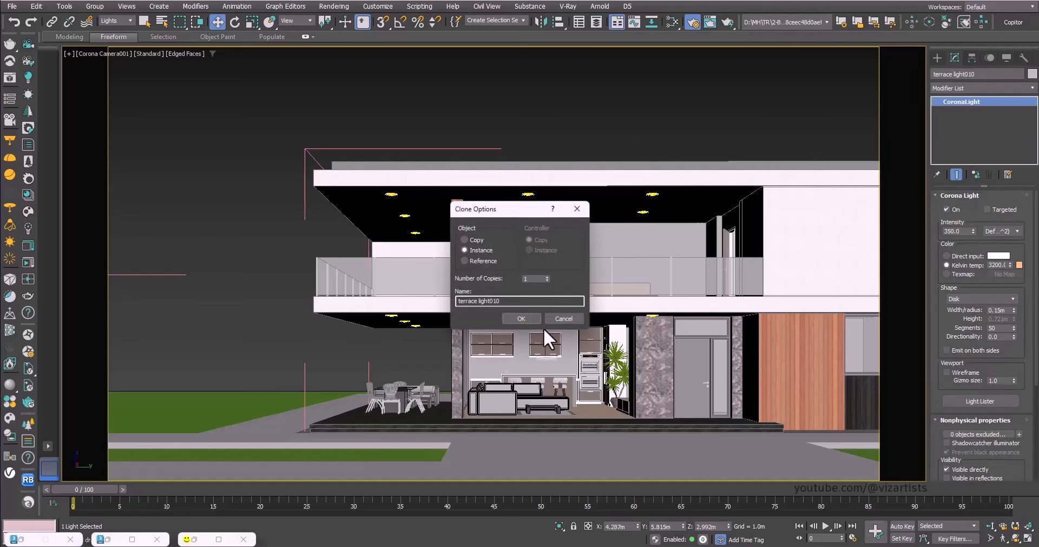
click(517, 318)
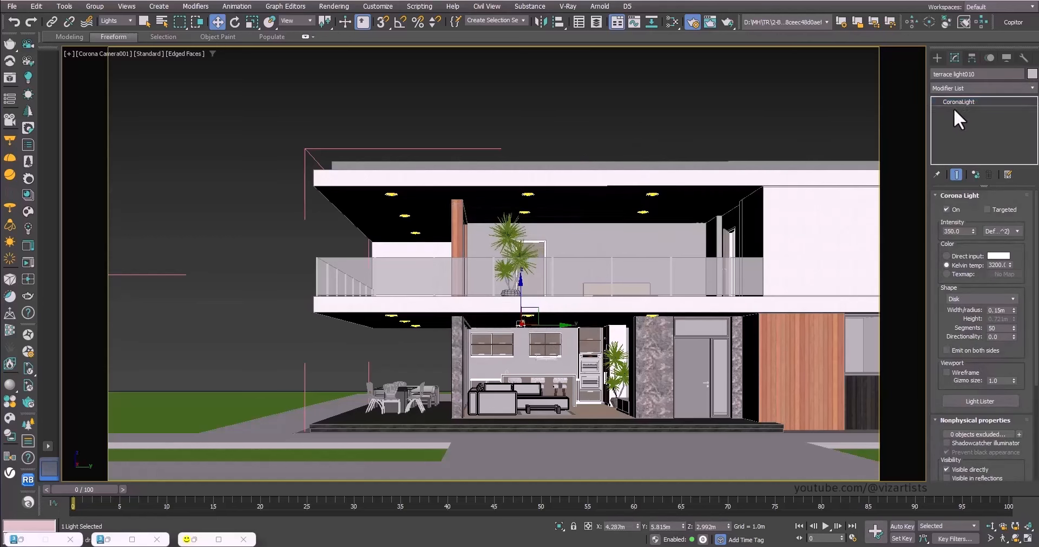
click(946, 74)
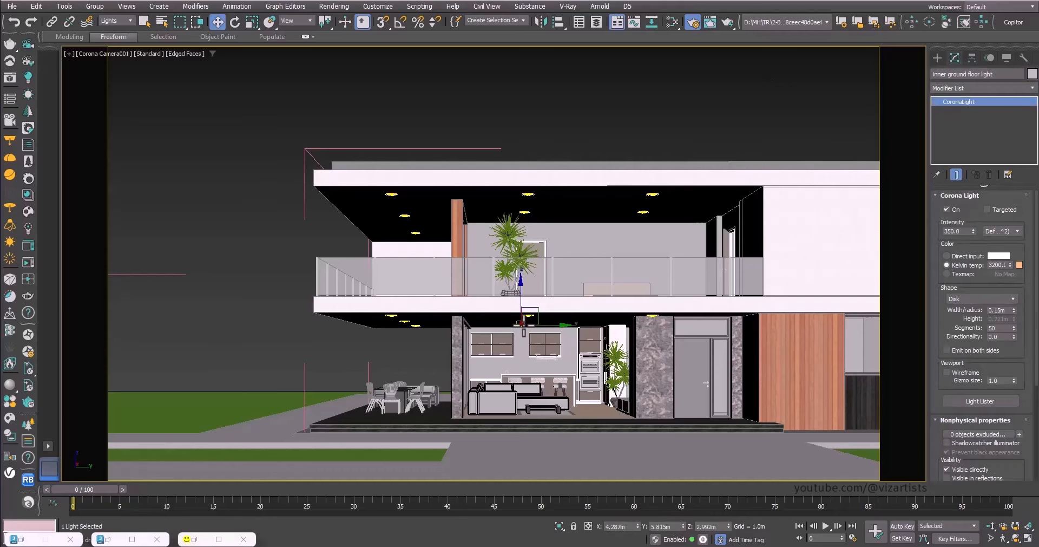
Step: Place two more instances of the inner ground floor light under the ground-floor ceiling, then return to the camera view with nothing selected
key(p)
scroll(524, 325, up, 5)
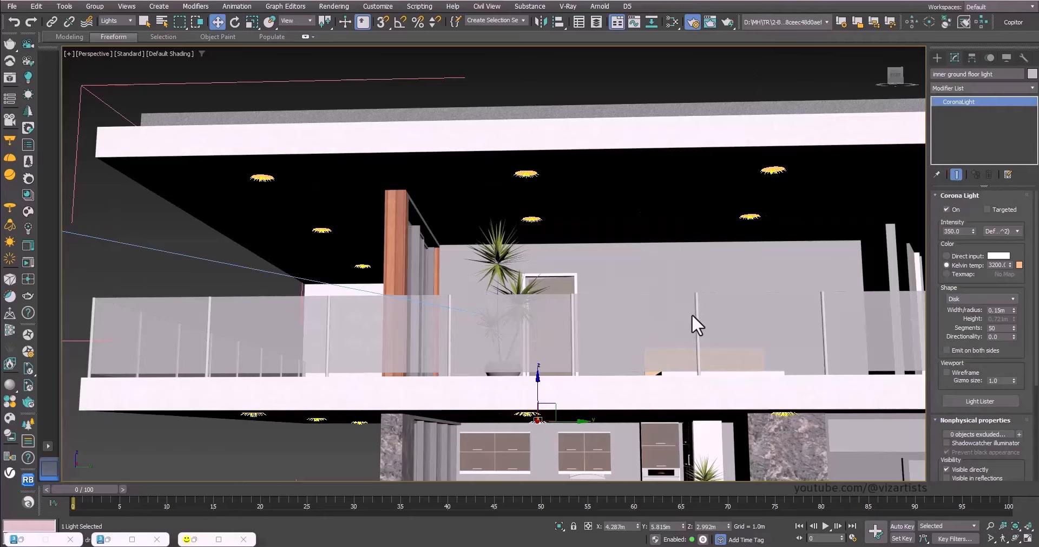
key(z)
scroll(623, 289, down, 6)
alt+middle_drag(623, 287, 660, 286)
middle_drag(661, 286, 492, 271)
mouse_move(436, 270)
mouse_down()
mouse_move(425, 269)
mouse_move(431, 259)
mouse_move(424, 272)
mouse_move(466, 184)
mouse_move(448, 193)
mouse_move(779, 215)
mouse_up()
click(517, 314)
click(563, 318)
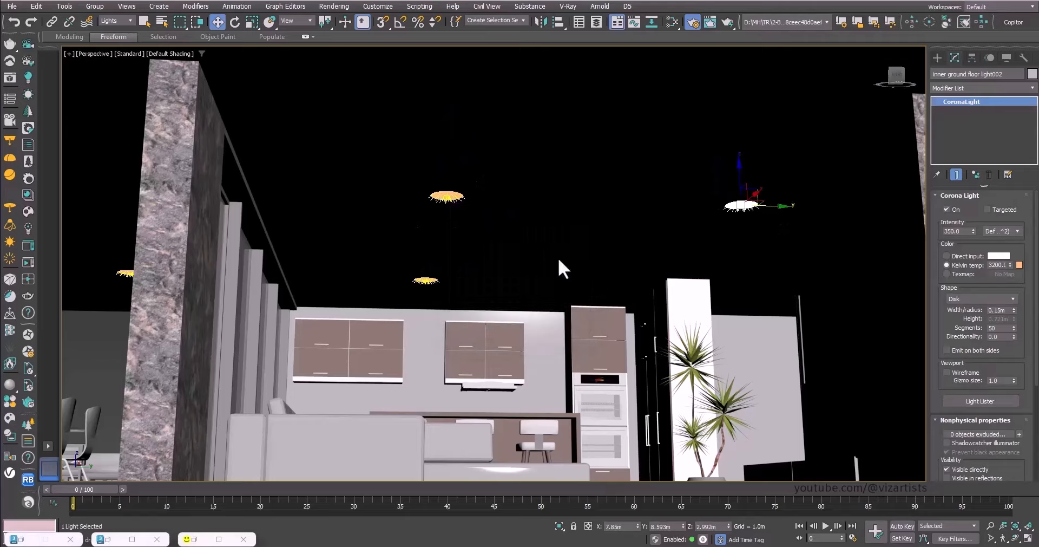
scroll(520, 299, down, 5)
middle_drag(534, 282, 545, 332)
key(c)
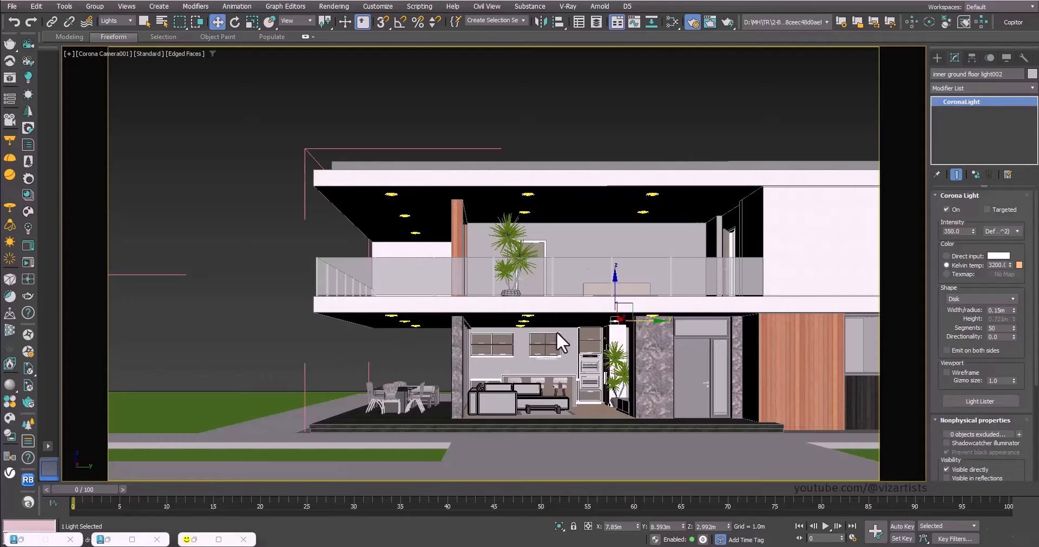
click(617, 116)
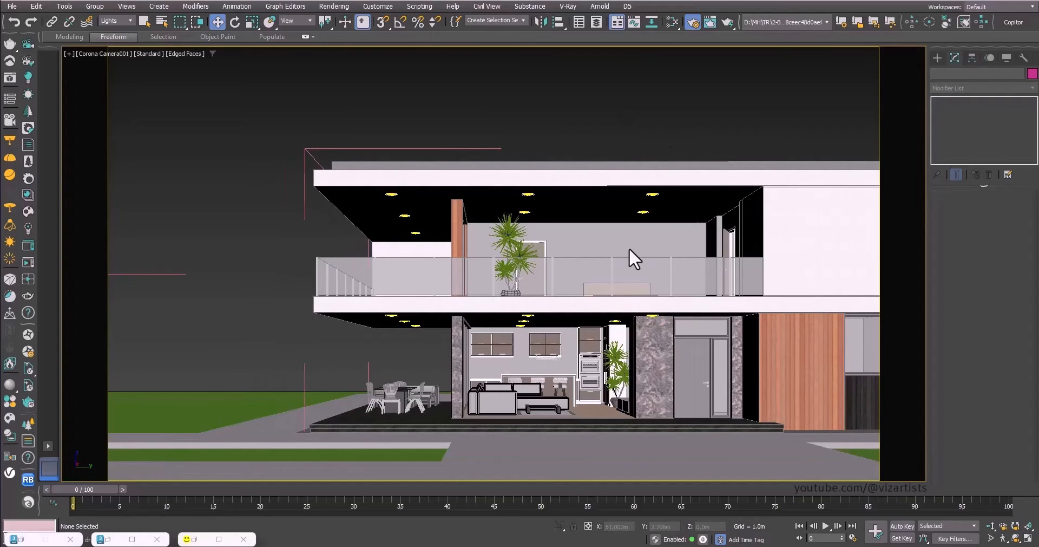
Step: Reset the selection filter to all object types, start the Corona interactive render and minimize the render setup
click(116, 20)
click(111, 30)
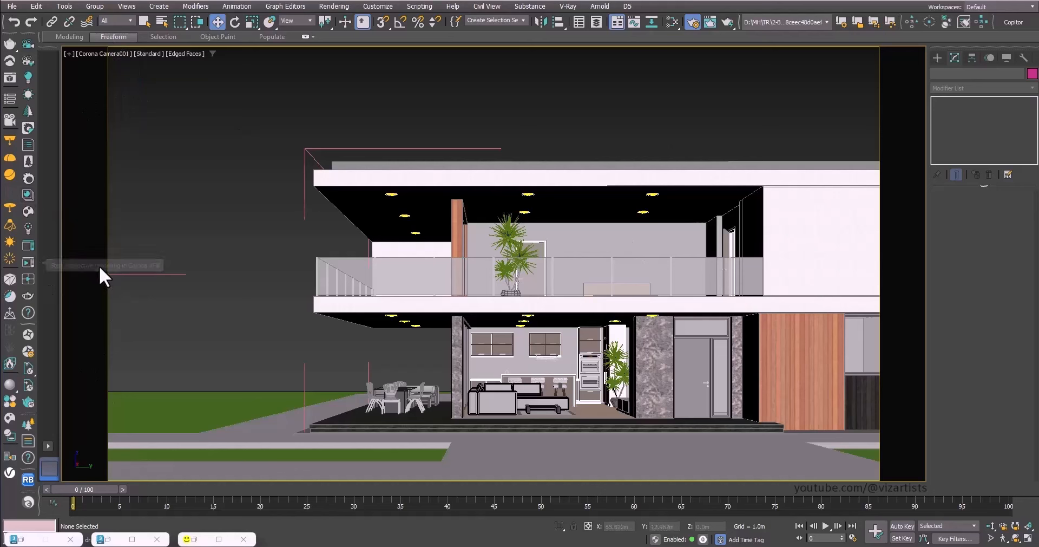
click(693, 23)
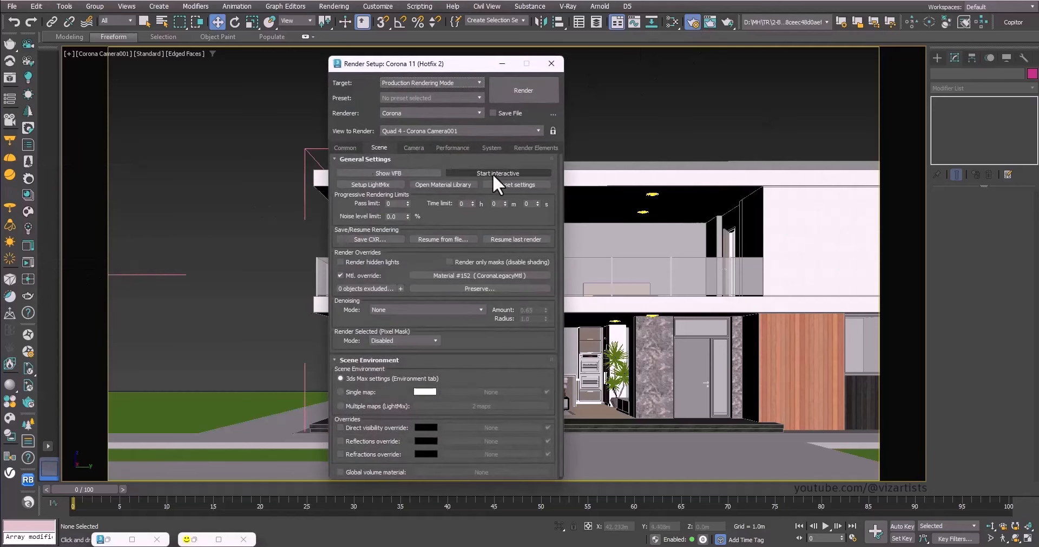
click(483, 172)
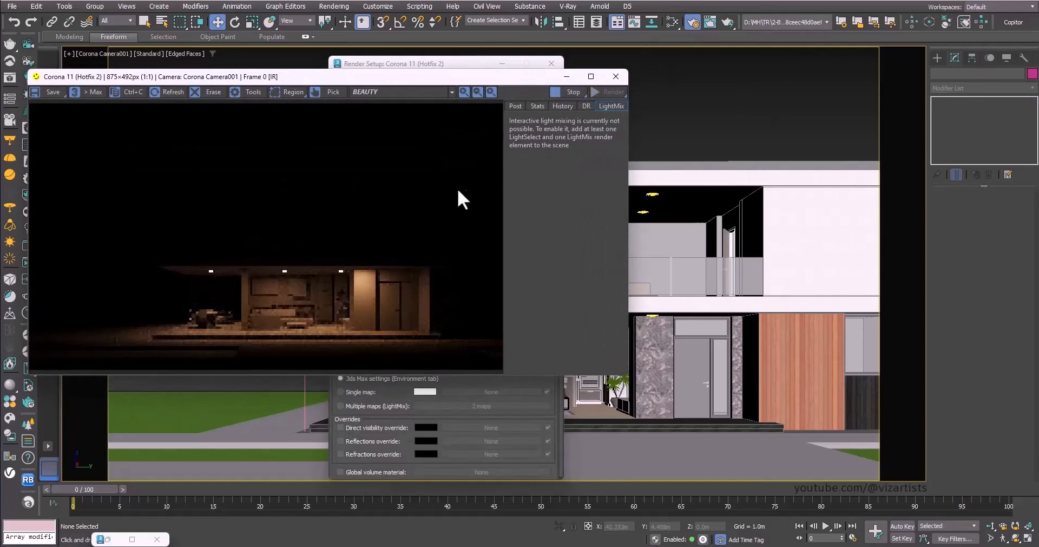
click(454, 65)
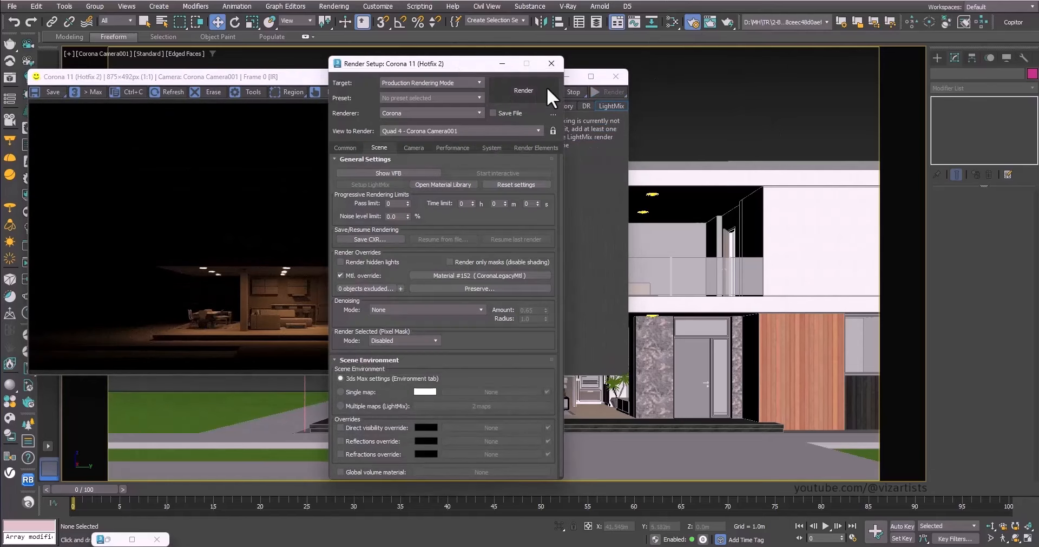
click(502, 63)
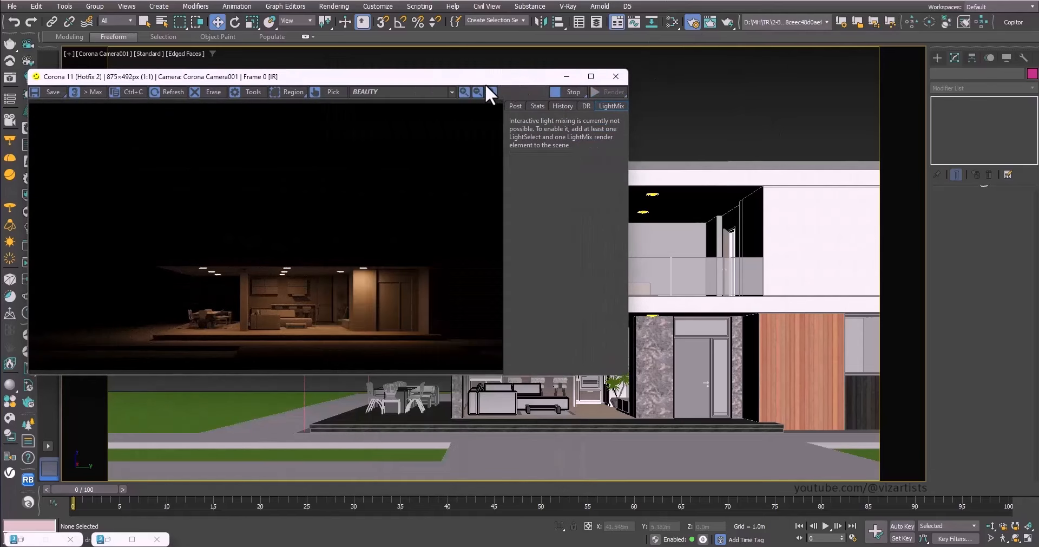
Step: Filter the selection to Lights and lower all seven upper-floor lights slightly to about 6.17 m in Z, clear of the ceiling
drag(485, 83, 622, 286)
click(124, 23)
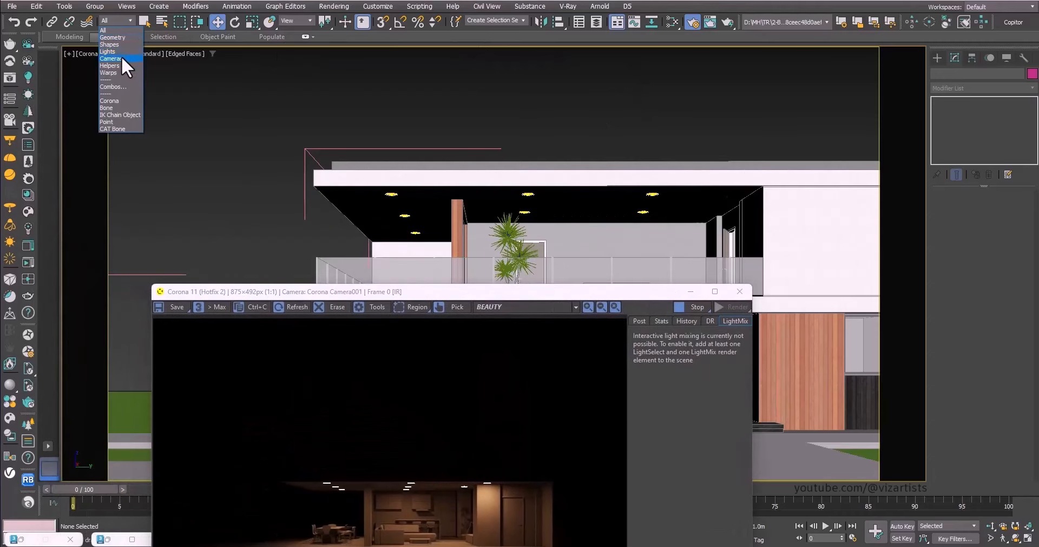
click(121, 54)
drag(742, 263, 743, 263)
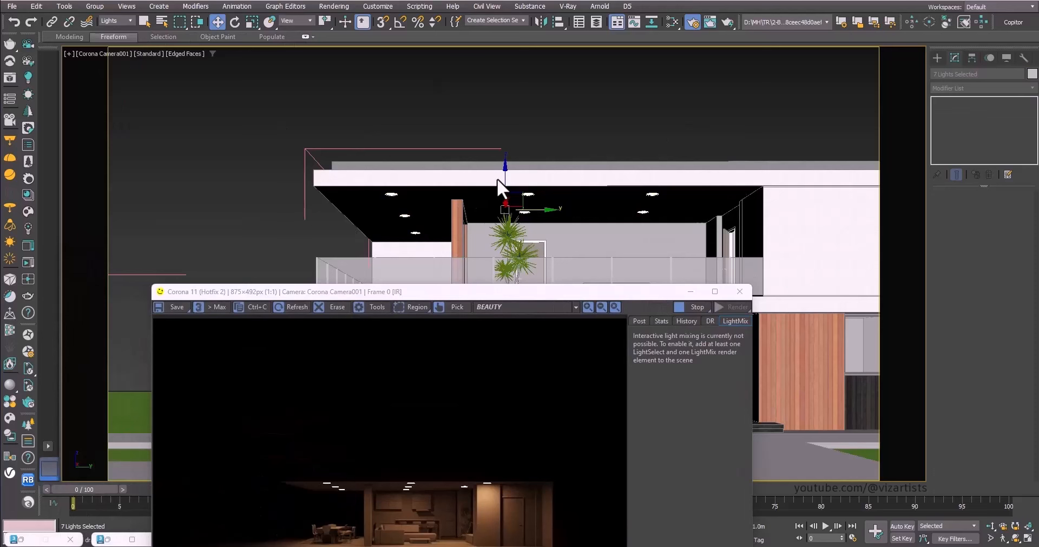
drag(506, 179, 505, 180)
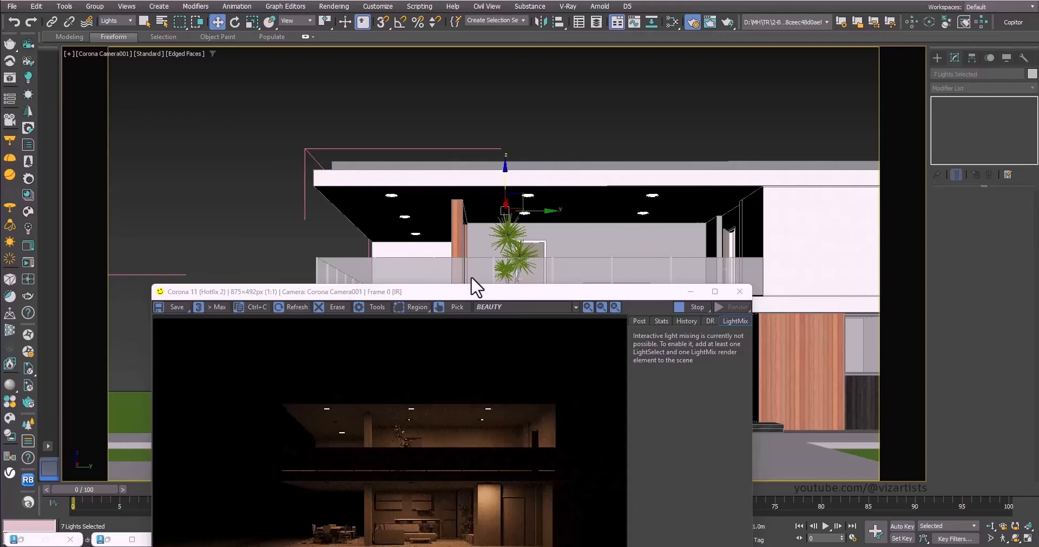
Step: Check the upper-floor lighting in the interactive render and set the upper terrace light's colour temperature to 4000 K
drag(467, 294, 336, 114)
scroll(193, 238, up, 1)
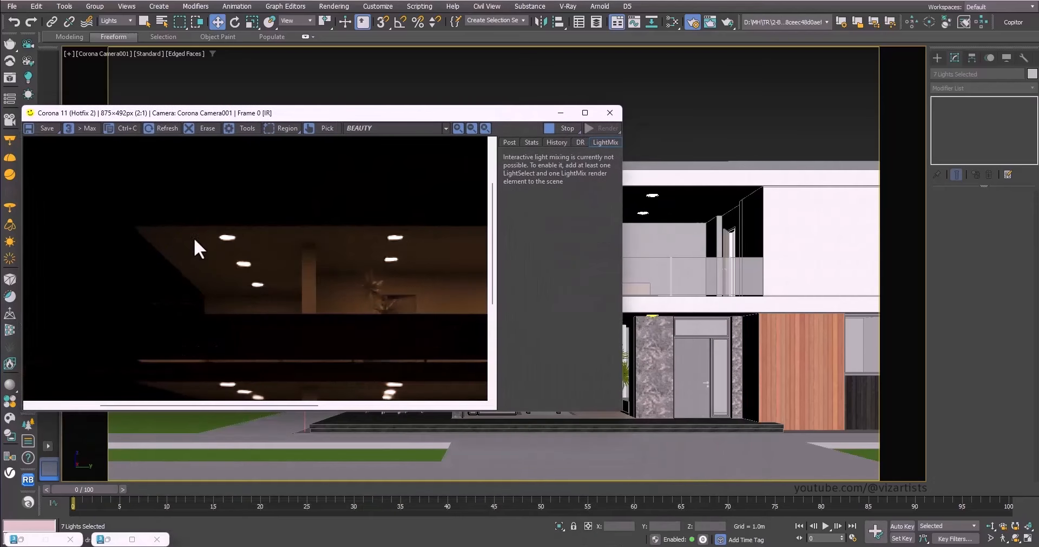
scroll(236, 241, up, 2)
scroll(236, 240, down, 3)
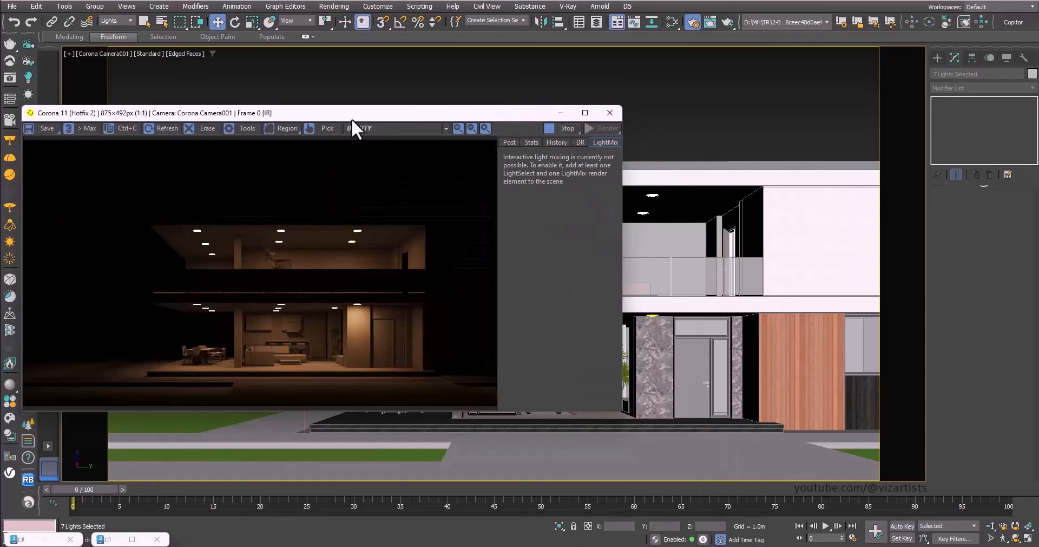
drag(352, 115, 356, 144)
click(658, 175)
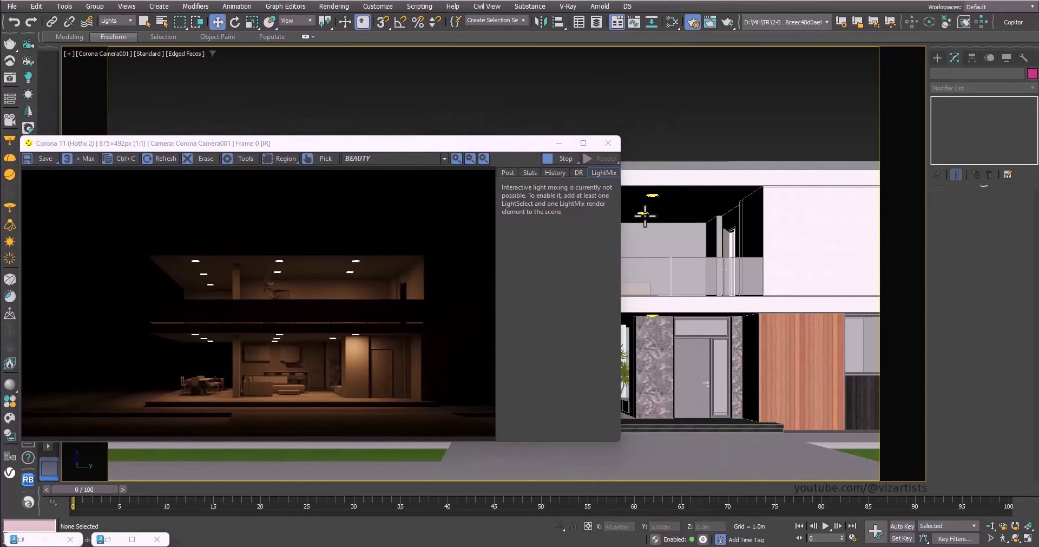
click(645, 216)
click(657, 199)
click(654, 194)
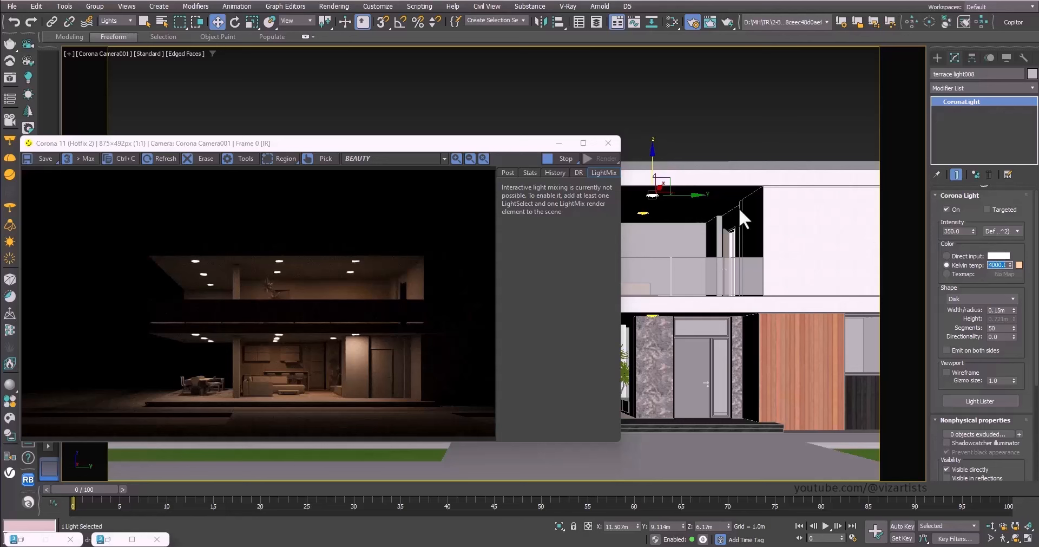
Step: Set the inner first floor light's colour temperature to 3000 K and its intensity to 800
click(647, 211)
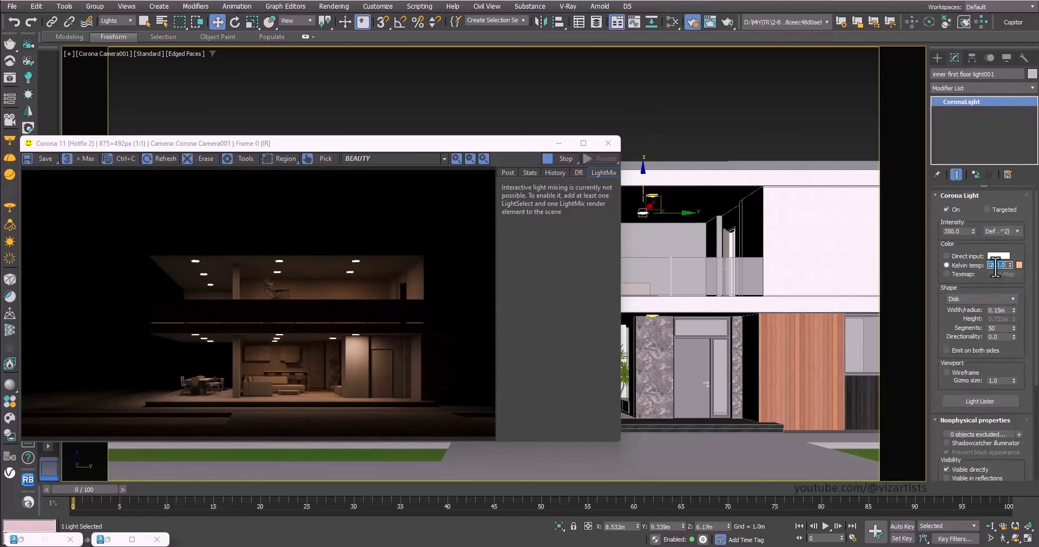
click(996, 266)
text(3000)
key(Return)
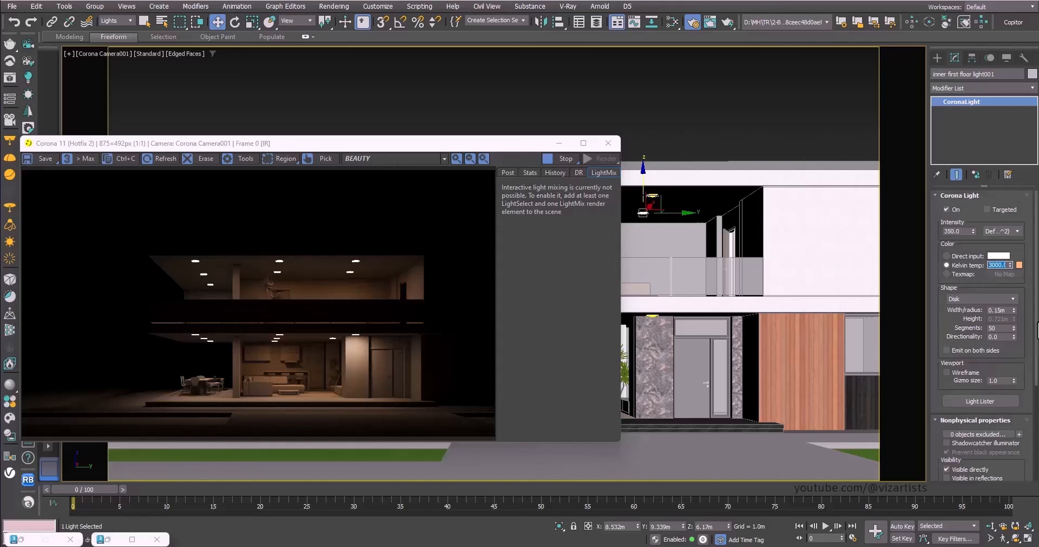
click(952, 219)
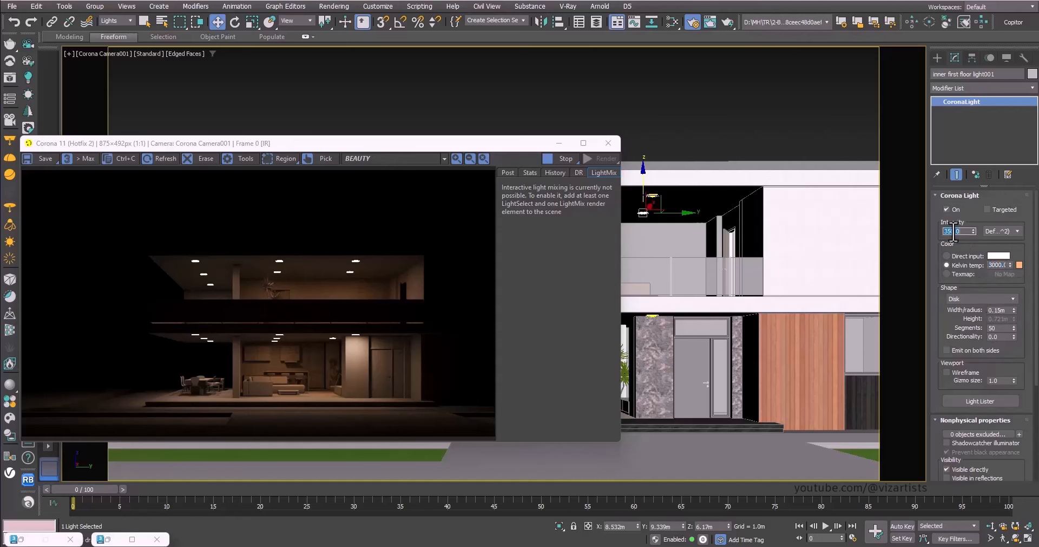
text(00)
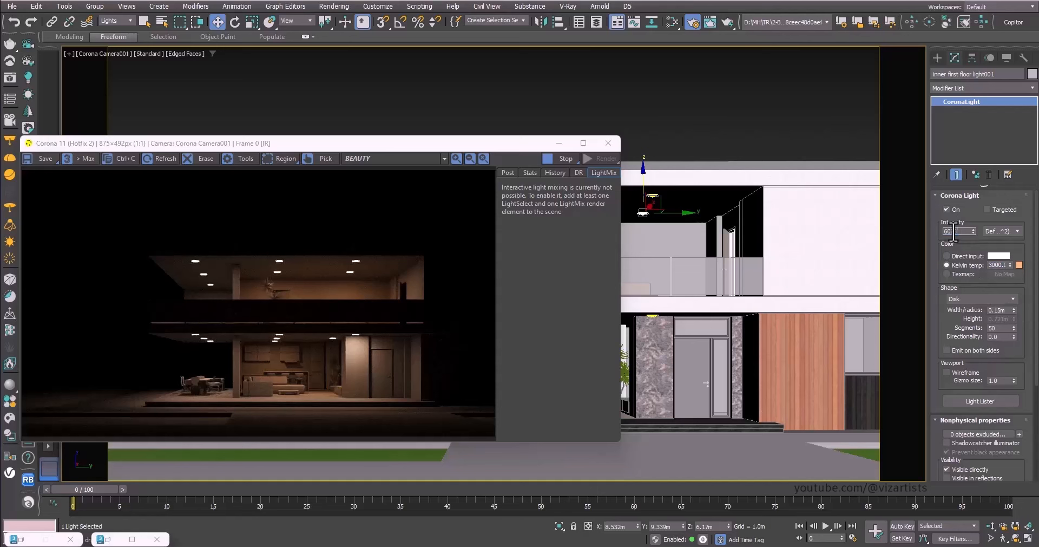
text(0)
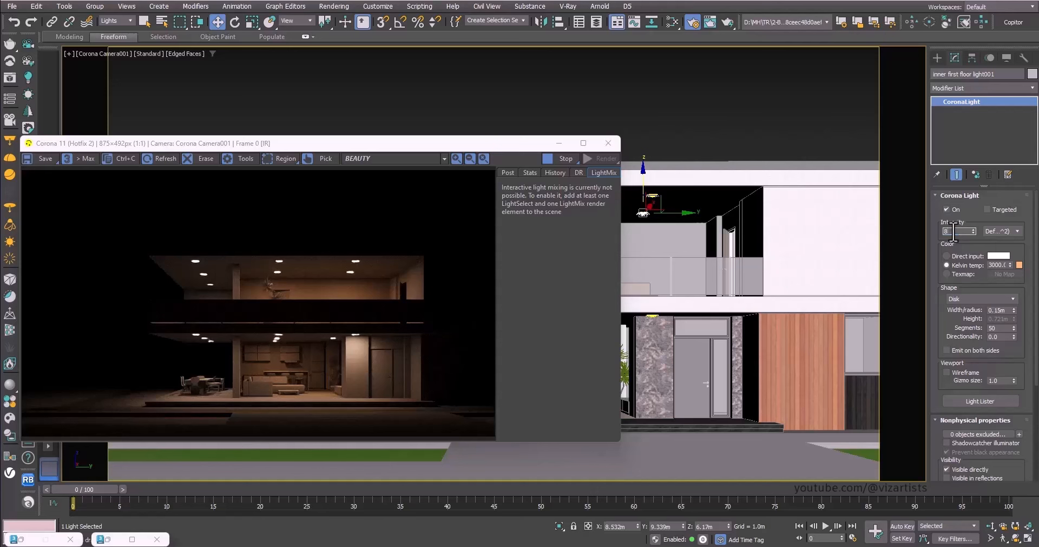
text(00)
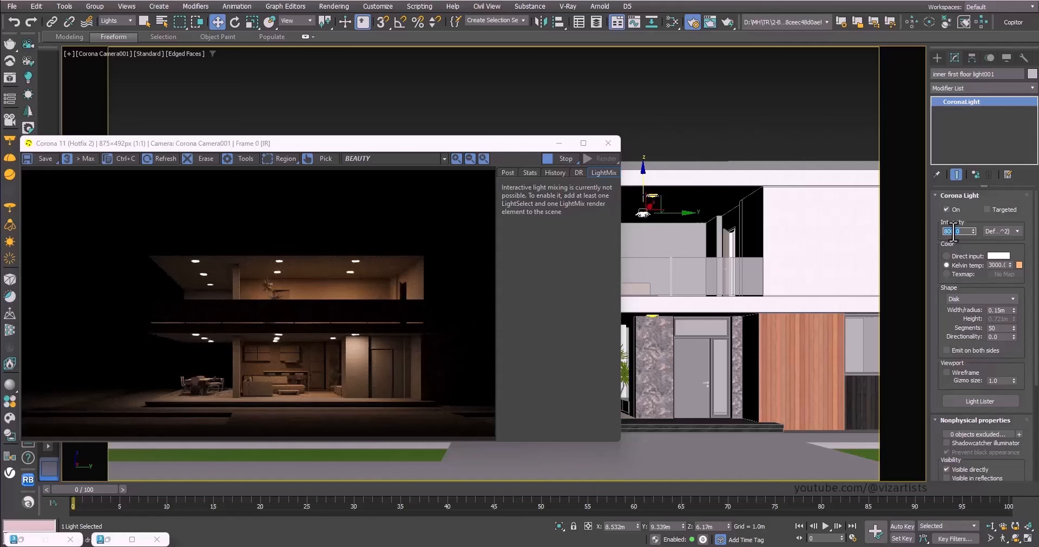
Step: Set the inner first floor light's intensity to 1200 and the inner ground floor light's intensity to 1000
key(Return)
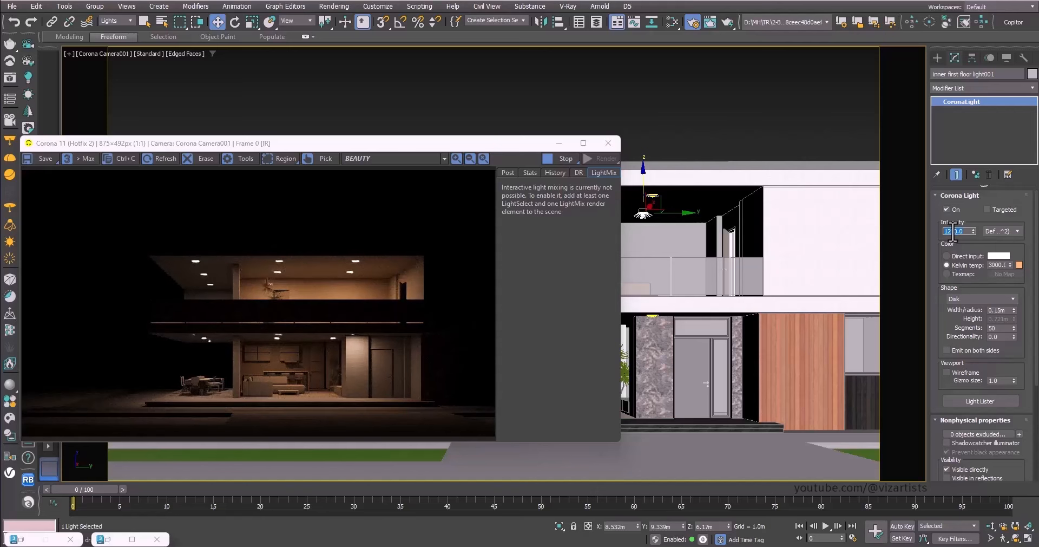
drag(457, 153, 332, 152)
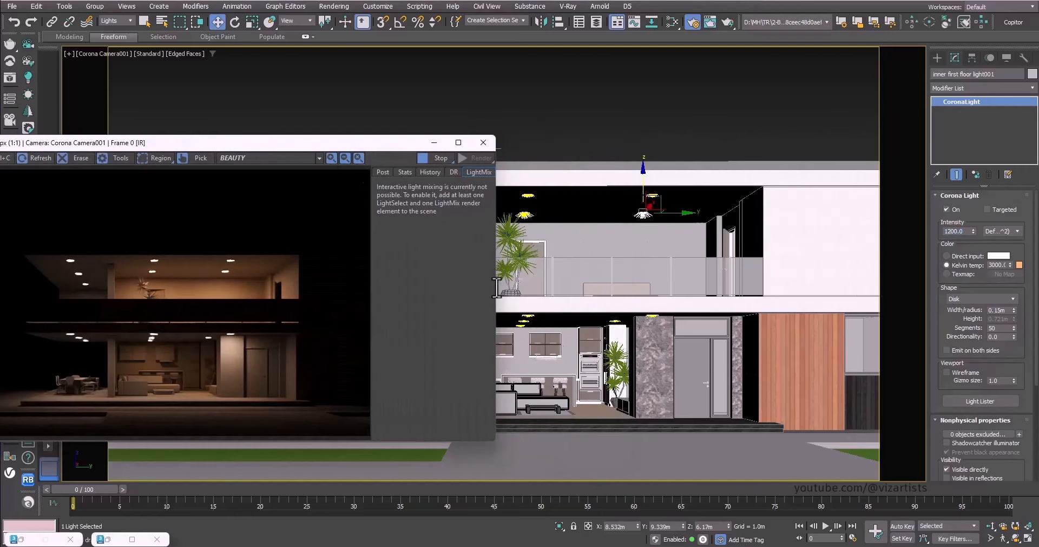
click(525, 318)
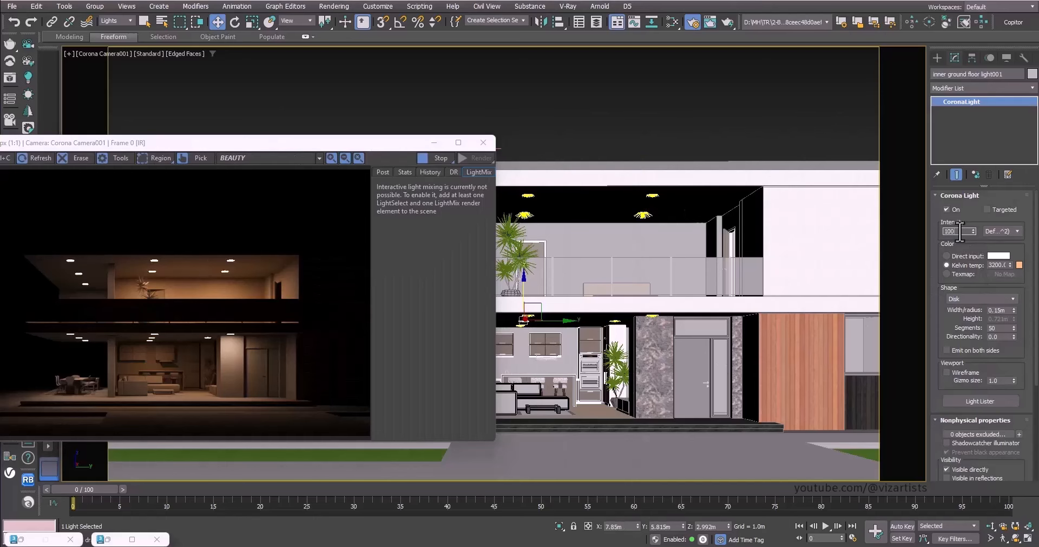
click(960, 231)
text(1000)
key(Return)
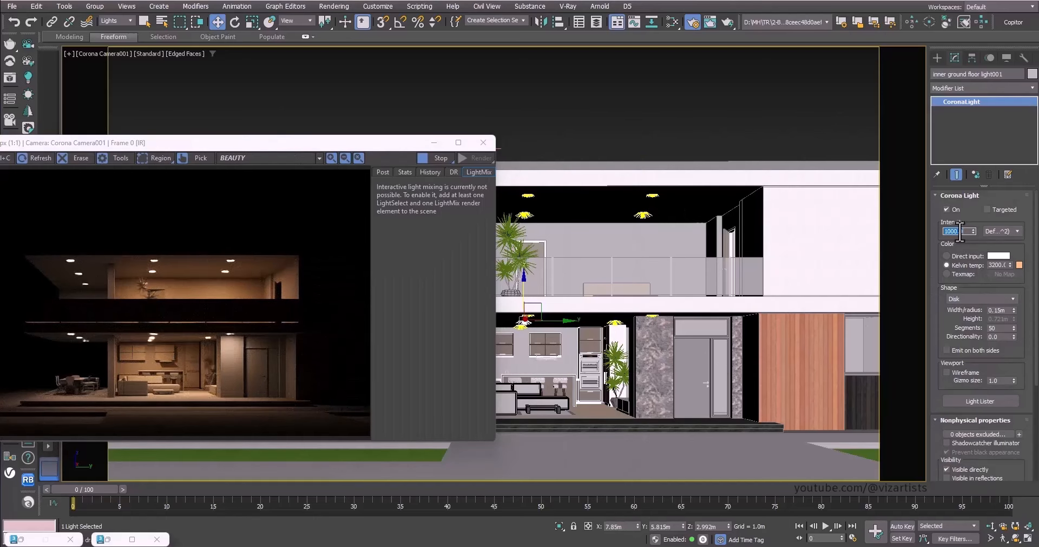
Step: Try 3800 K on the upper terrace light and settle on a colour temperature of 3500 K
drag(334, 146, 434, 133)
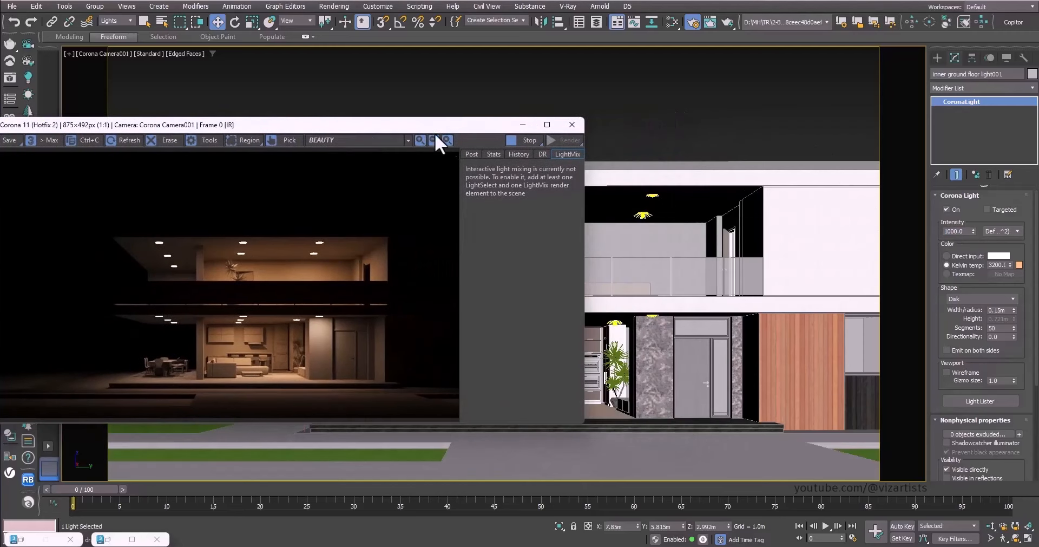
click(650, 184)
click(651, 196)
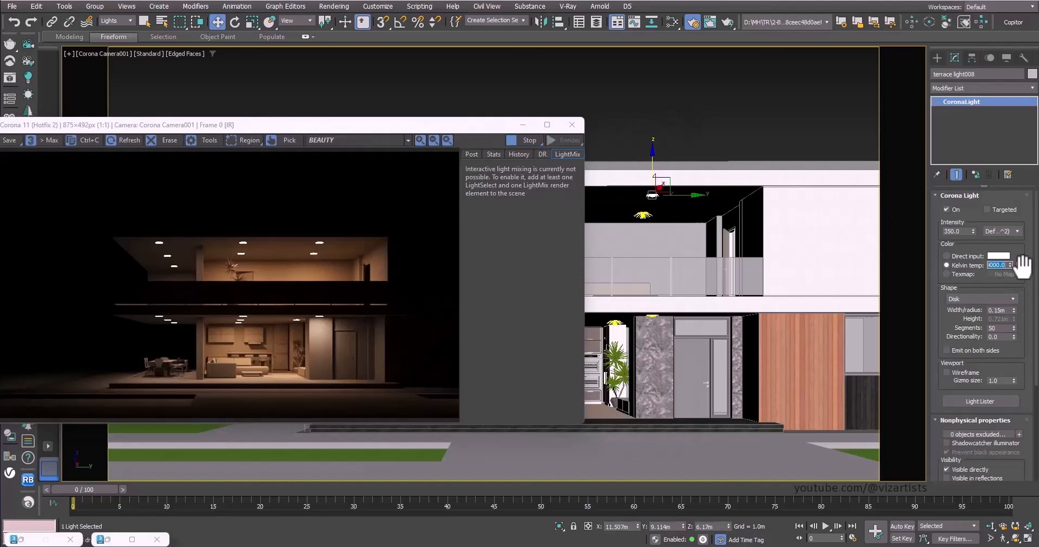
key(Return)
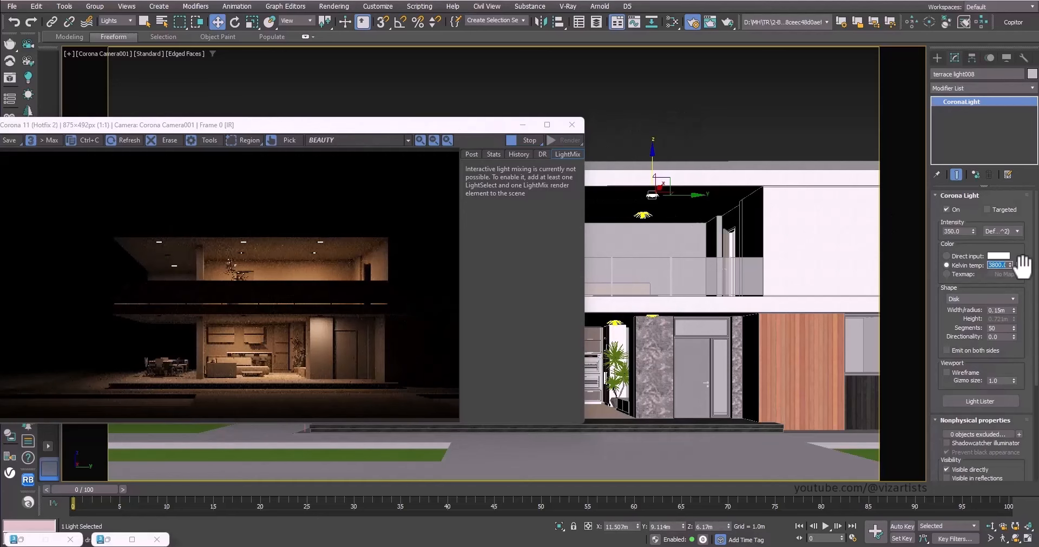
text(3500)
key(Return)
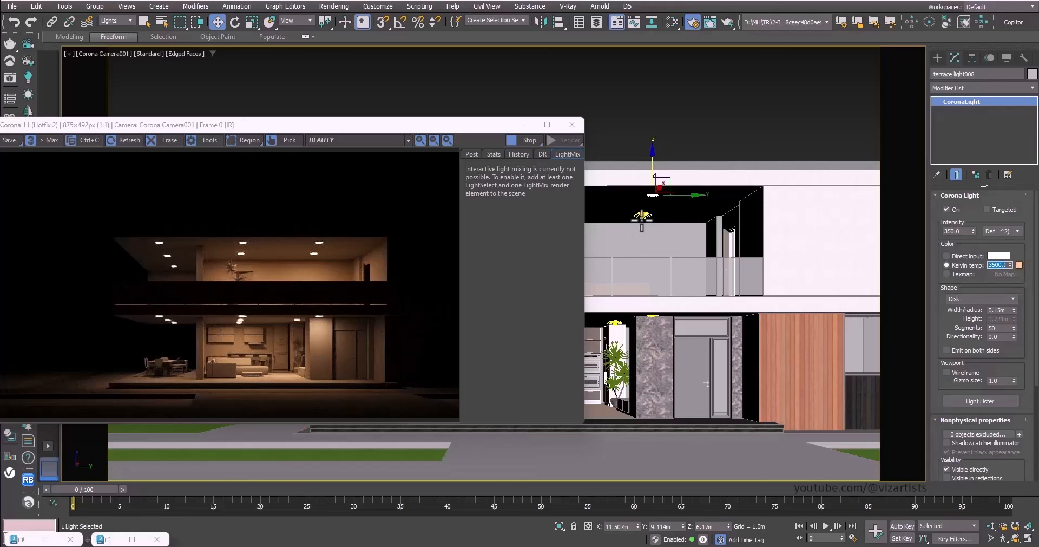
click(953, 209)
click(953, 208)
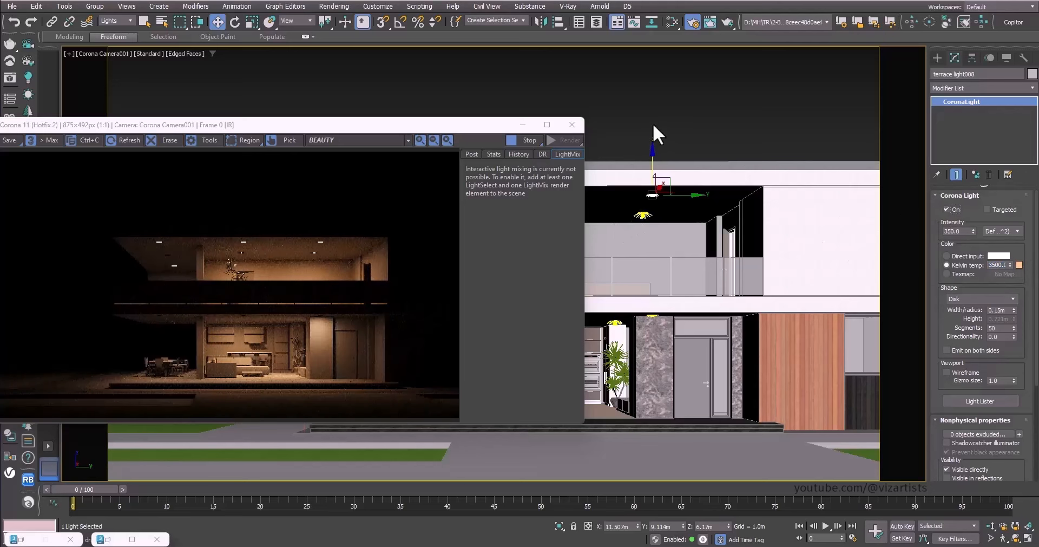
Step: Deselect the lights, stop the interactive render and minimize the frame buffer
click(644, 213)
click(701, 117)
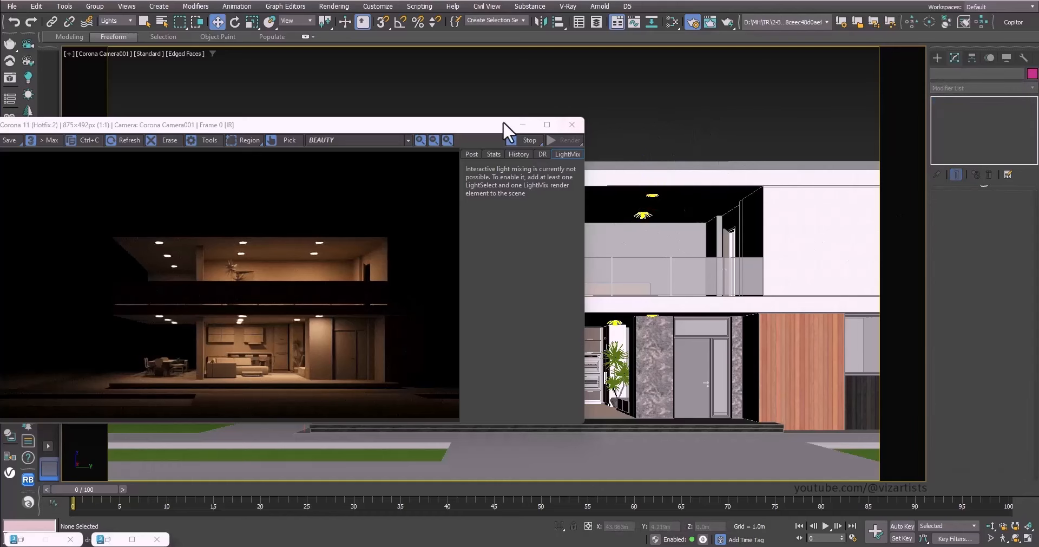
drag(486, 126, 564, 131)
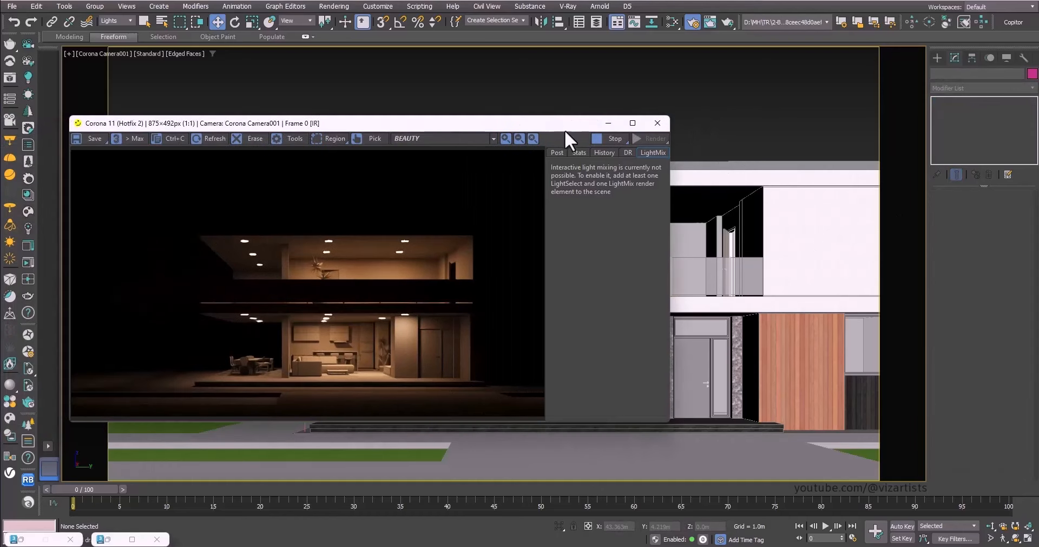
click(612, 139)
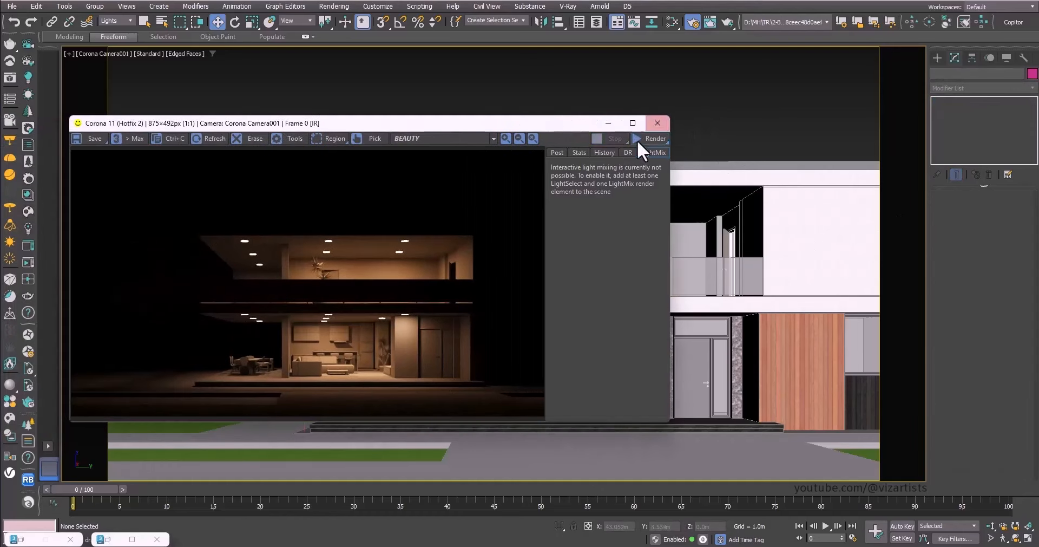
click(602, 126)
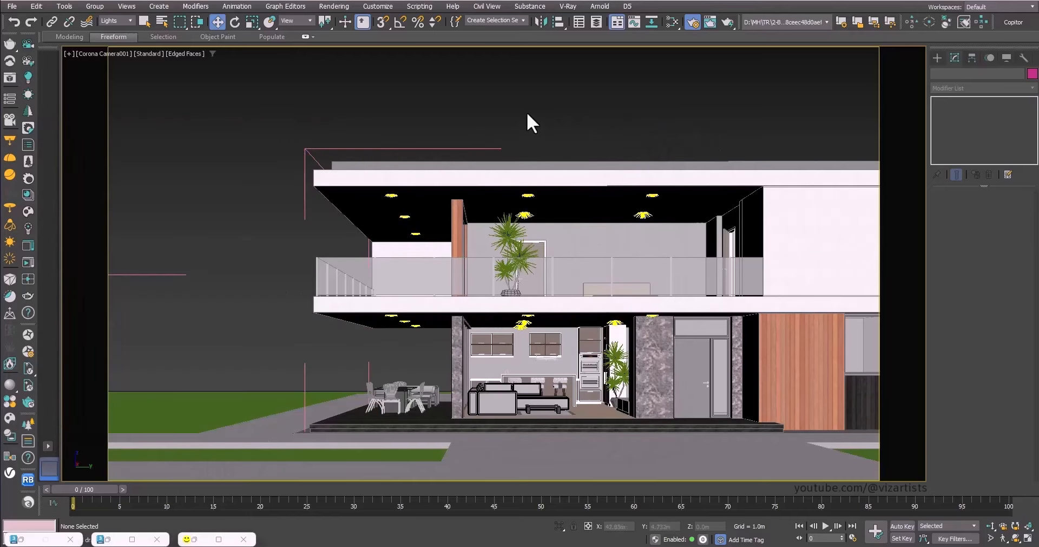
Step: Open the Slate Material Editor and copy the LESSON01 folder's path from File Explorer
key(m)
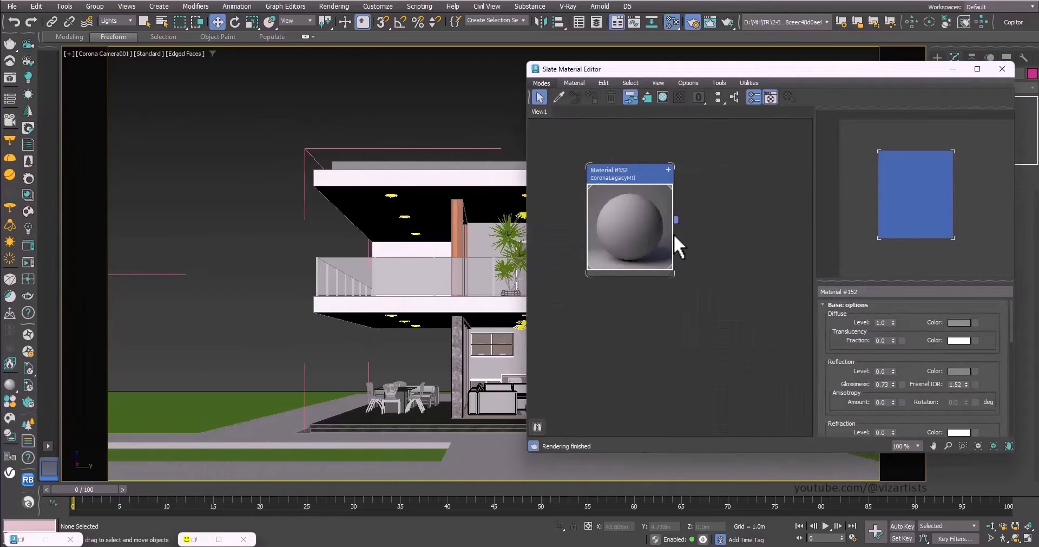
scroll(674, 235, down, 5)
right_click(669, 264)
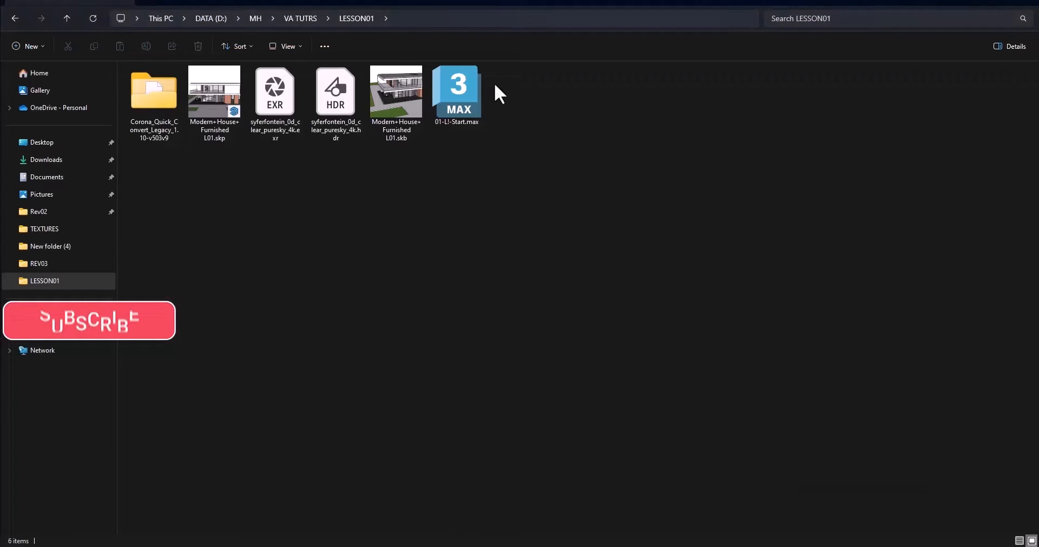
click(481, 20)
key(ctrl+c)
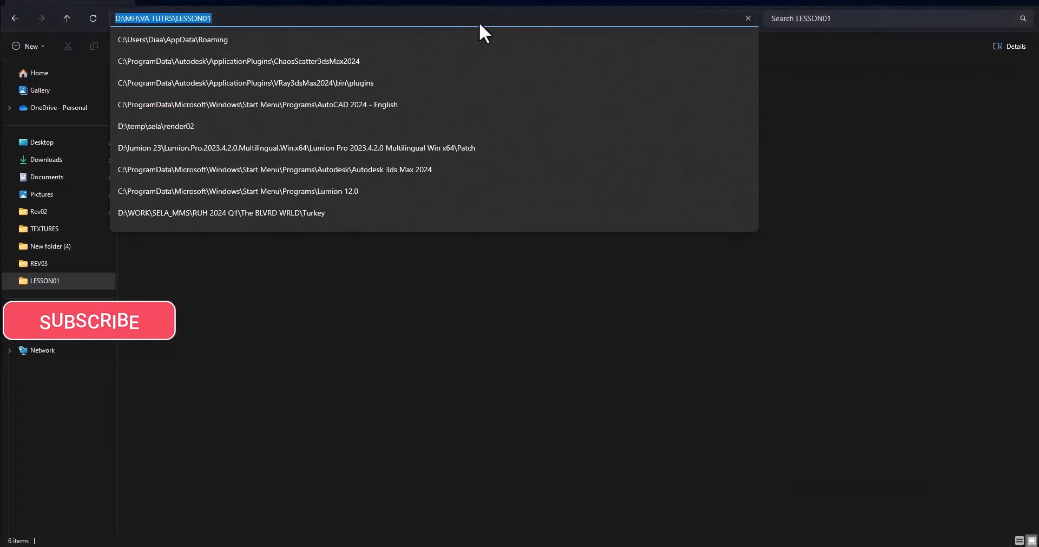
click(981, 2)
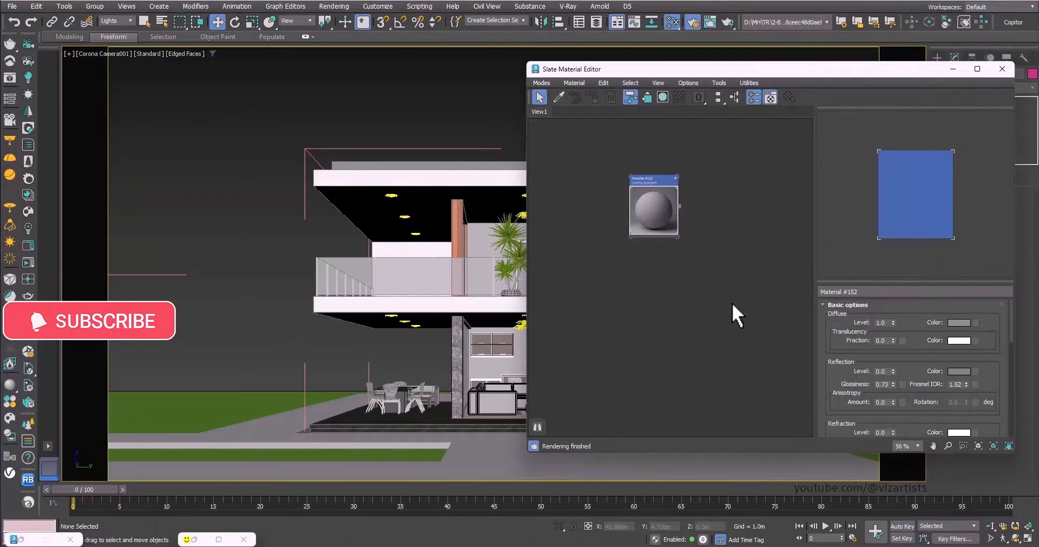
Step: Add a CoronaBitmap map loading syferfontein_0d_clear_puresky_4k.hdr from the LESSON01 folder with the default HDRI load settings
right_click(732, 303)
mouse_move(751, 322)
mouse_move(870, 346)
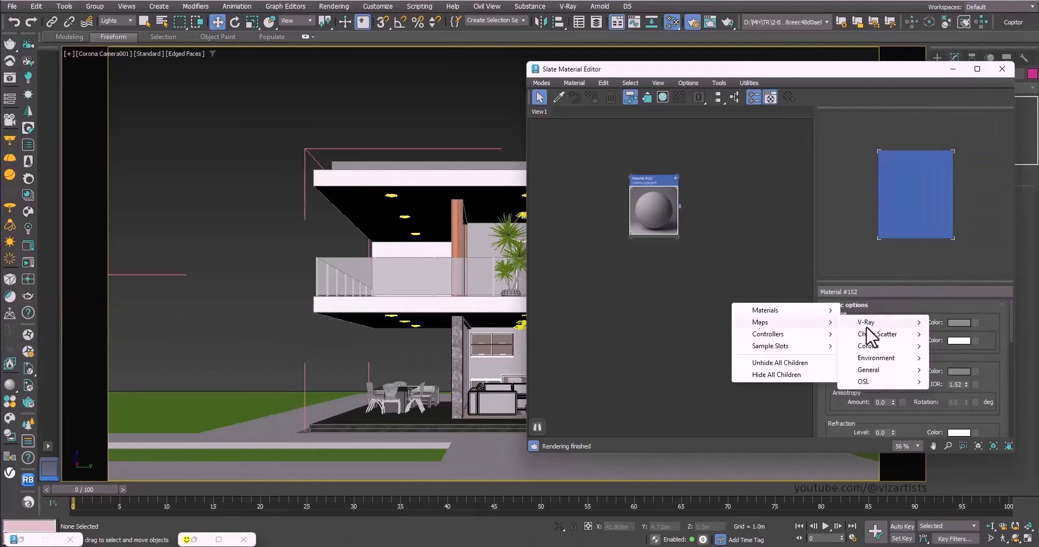
click(1004, 118)
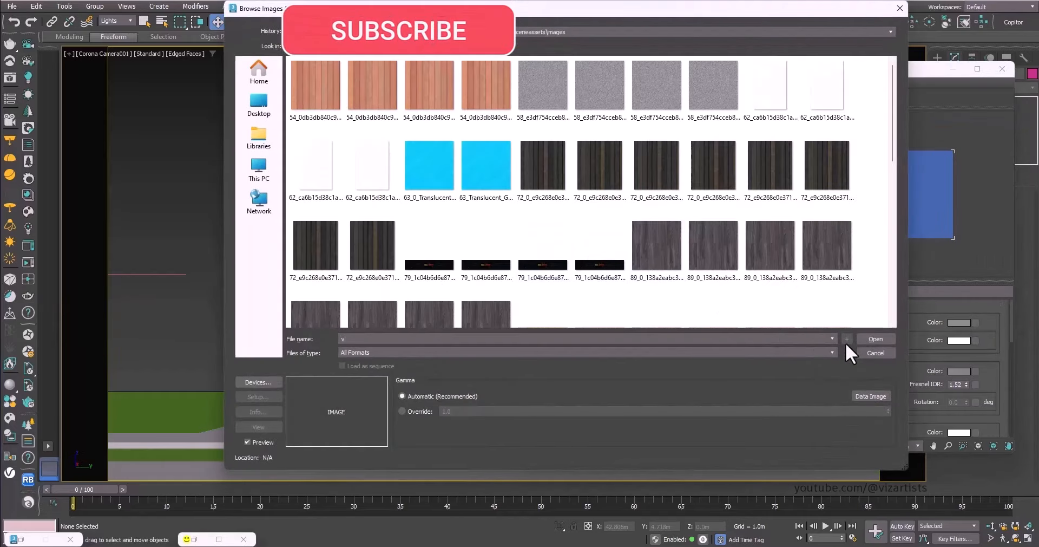
text(v)
key(ctrl+v)
click(872, 338)
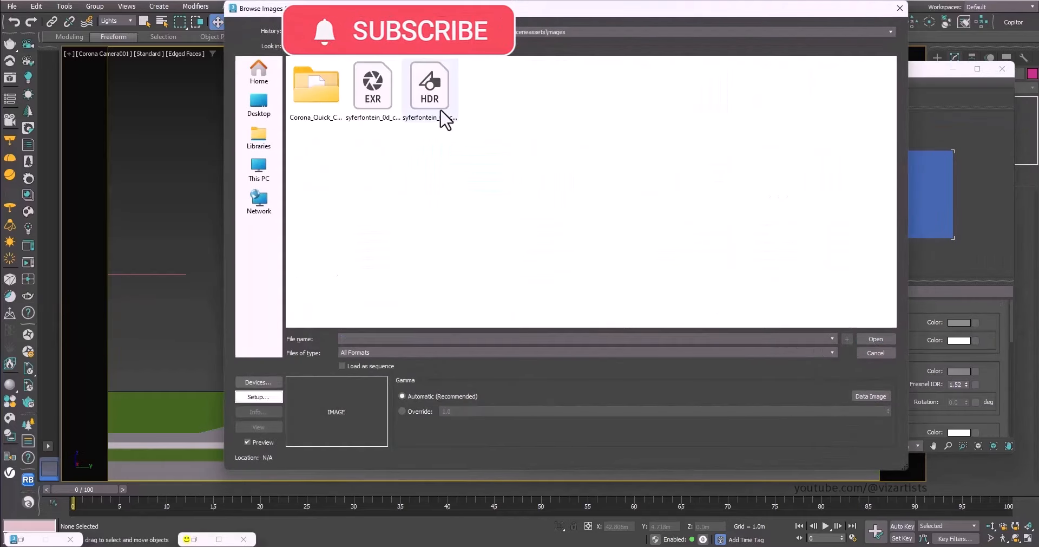
double_click(441, 111)
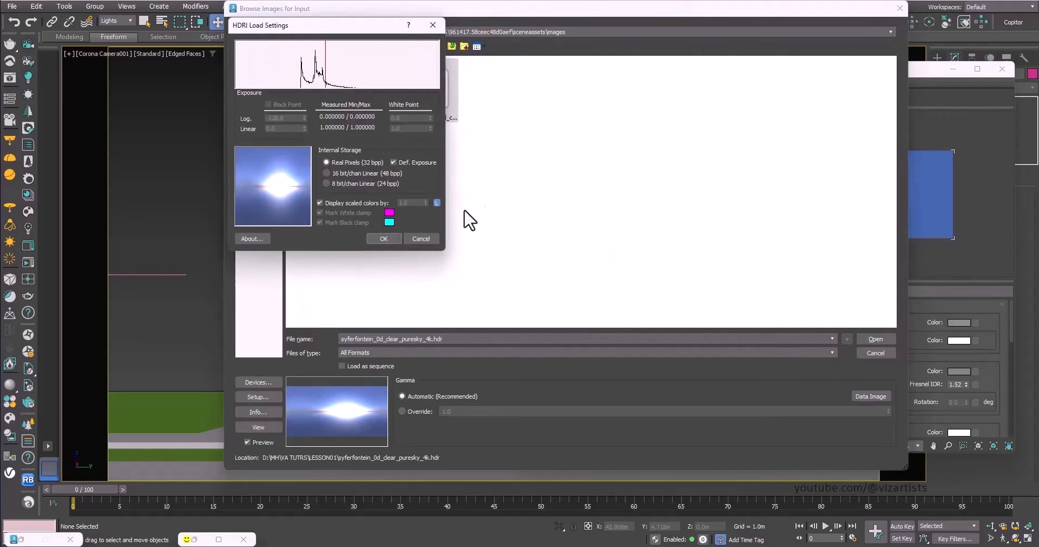
click(385, 239)
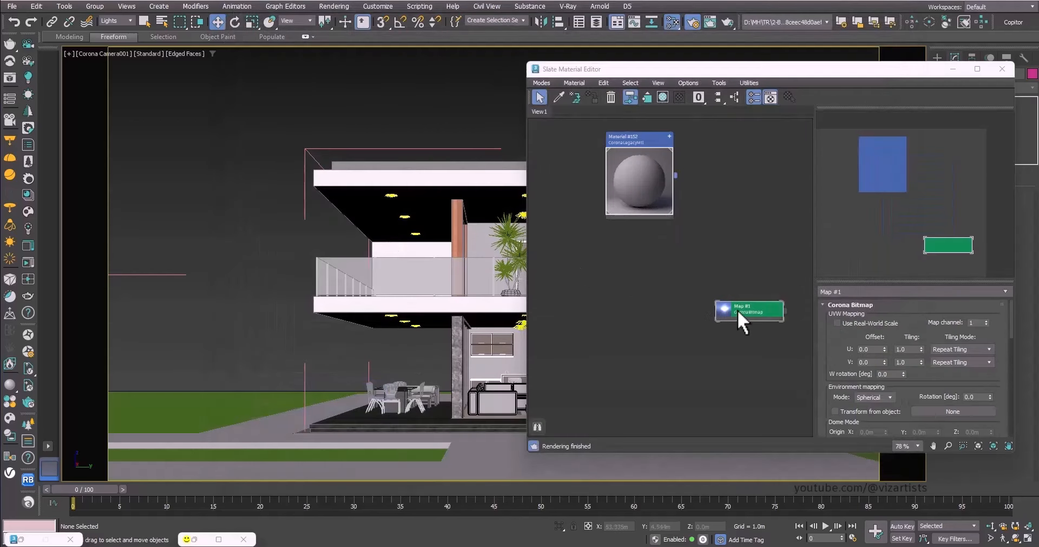
Step: Feed the sky bitmap into a new Color Correction map and arrange the two nodes side by side
mouse_move(738, 310)
mouse_down()
mouse_move(609, 302)
mouse_move(729, 324)
mouse_up()
scroll(672, 317, up, 2)
mouse_move(775, 335)
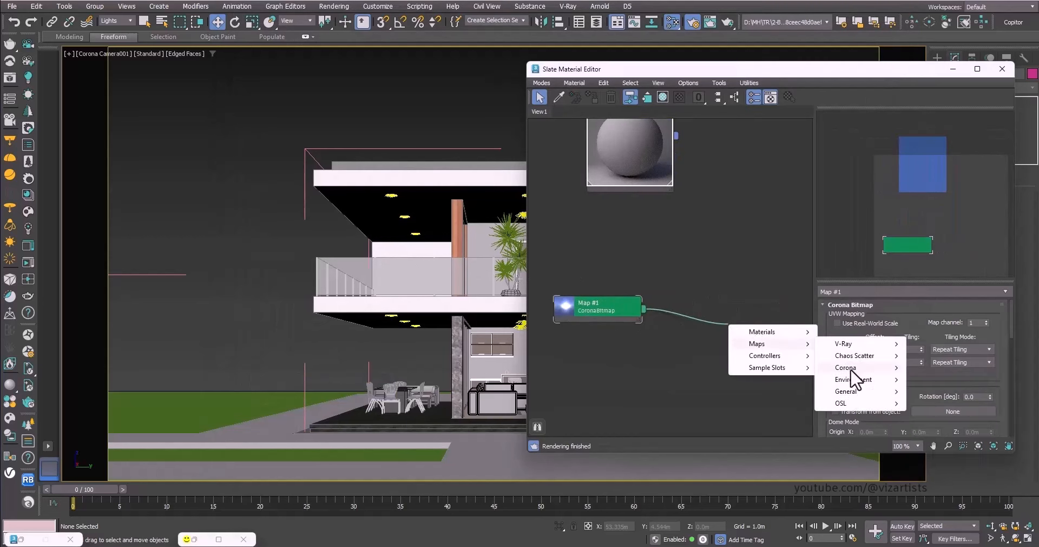
mouse_move(852, 369)
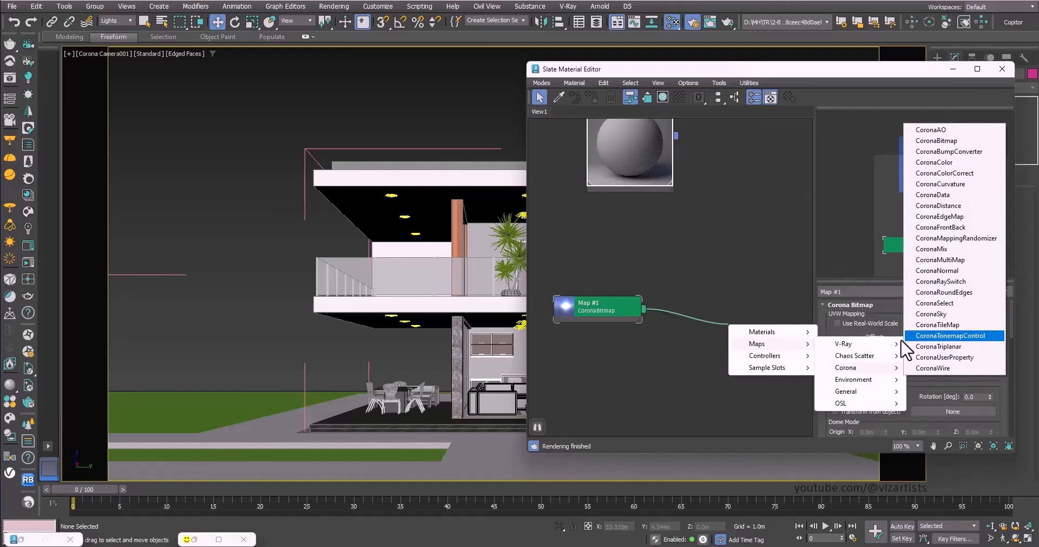
mouse_move(888, 392)
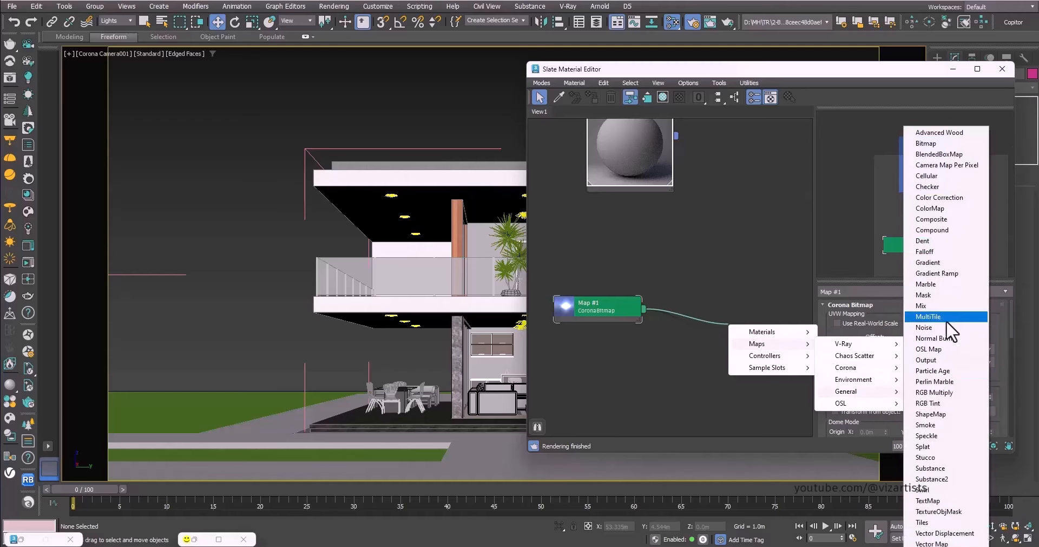
click(956, 202)
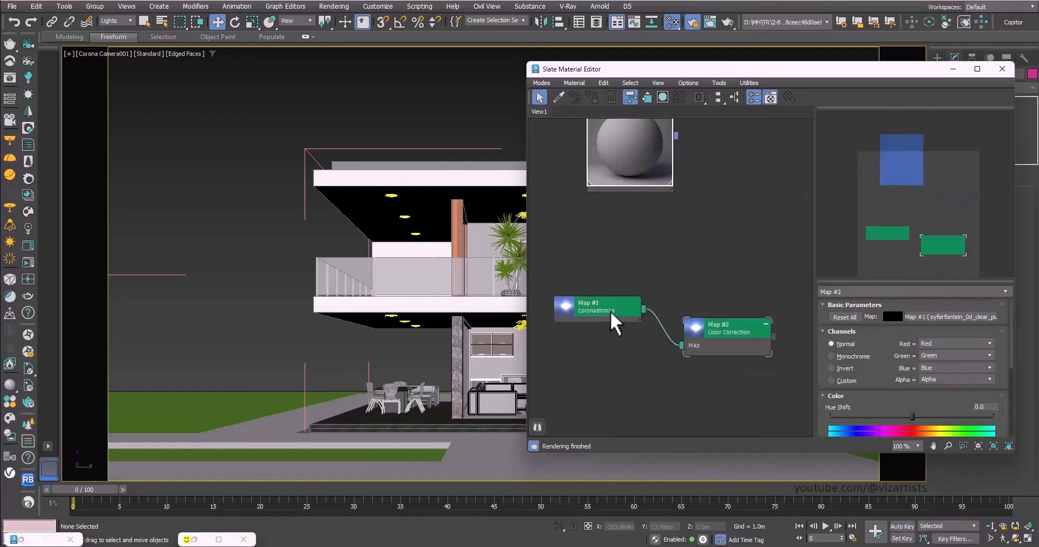
drag(610, 312, 632, 344)
drag(720, 335, 656, 335)
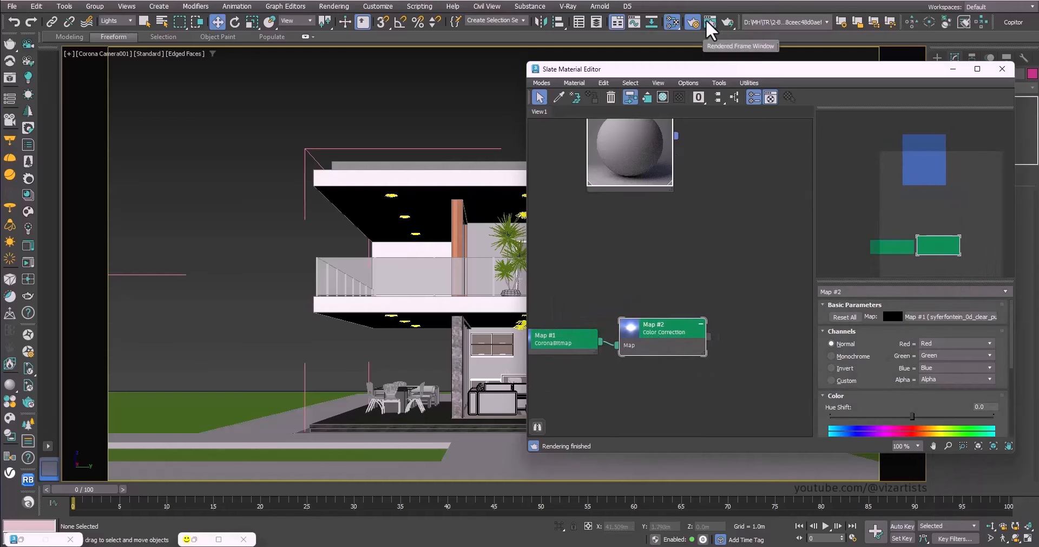
Step: Enable the direct visibility override in the render setup and assign the Color Correction map to it as an instance
key(F10)
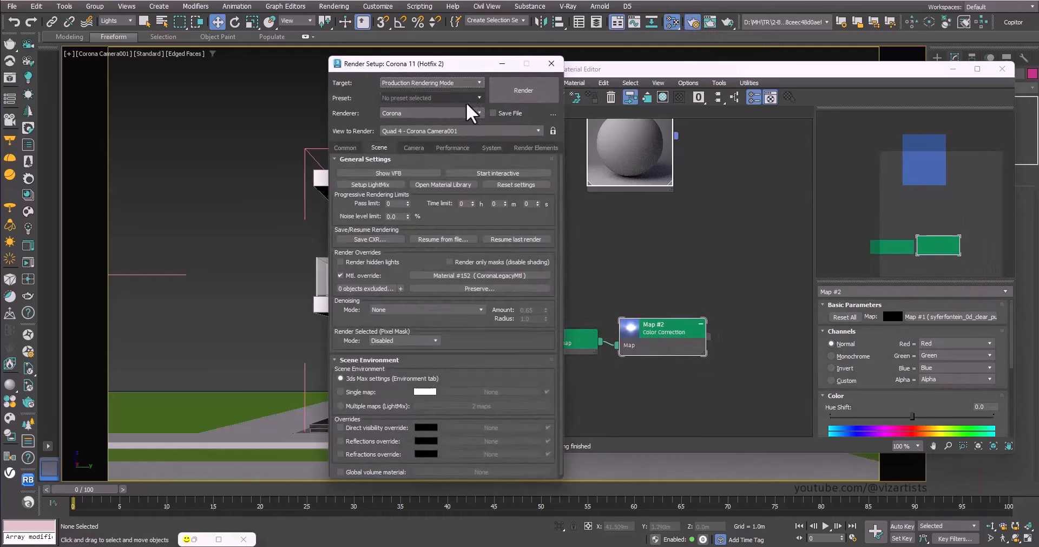
drag(413, 68, 301, 65)
scroll(276, 394, down, 1)
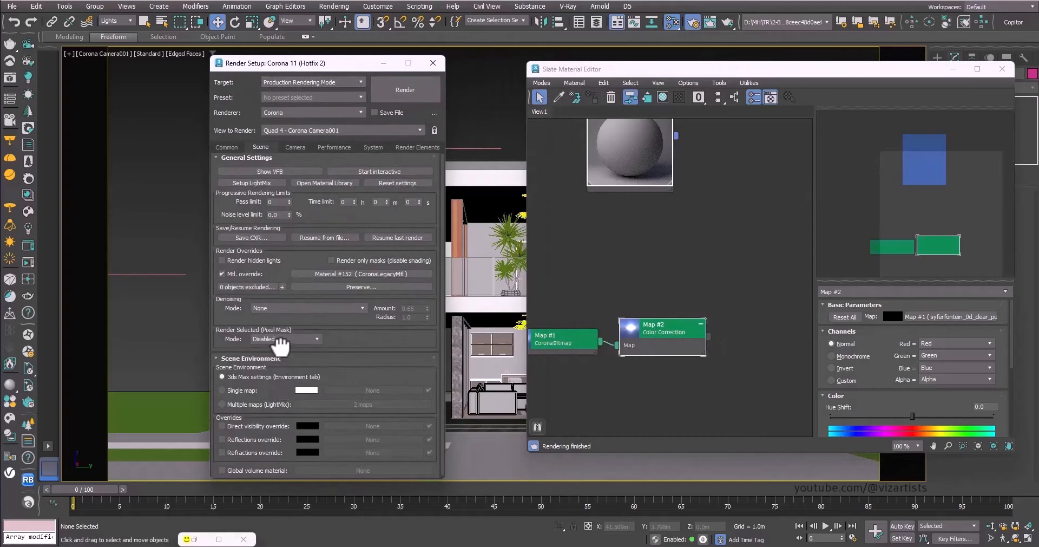
click(256, 425)
drag(709, 337, 398, 424)
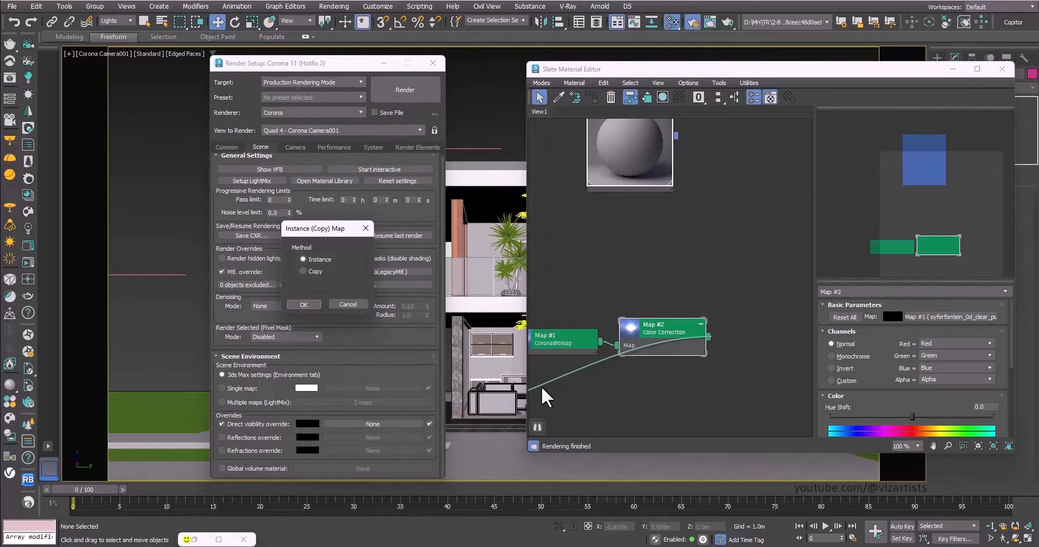
click(311, 305)
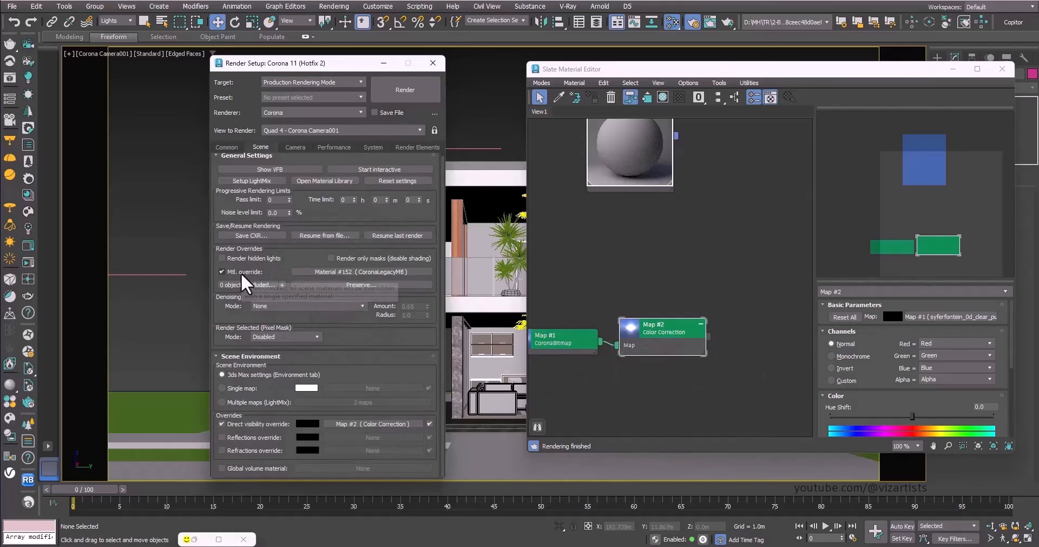
click(384, 63)
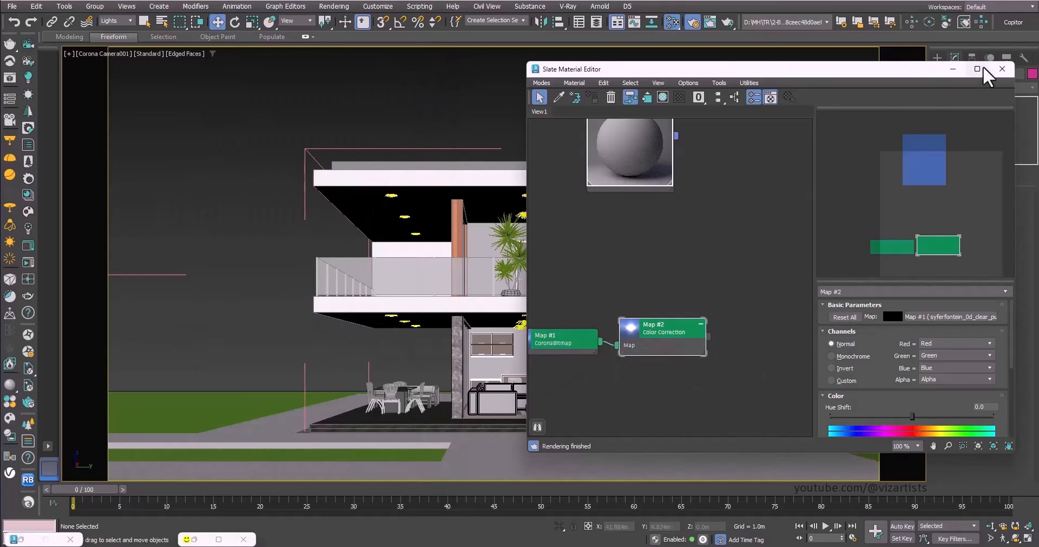
Step: Minimize the material editor, restore the frame buffer and restart the interactive render with the sky background
click(948, 69)
double_click(201, 540)
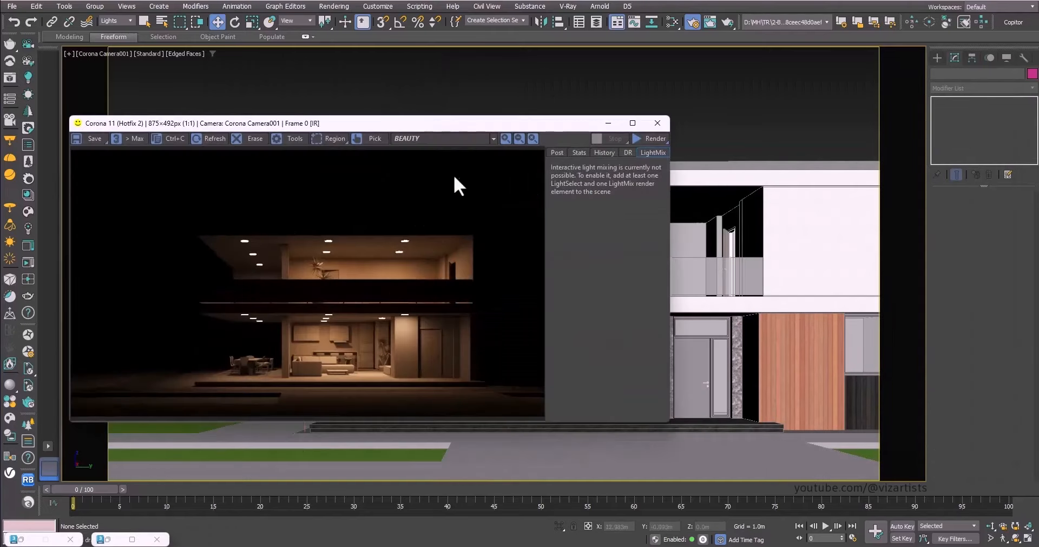
click(666, 141)
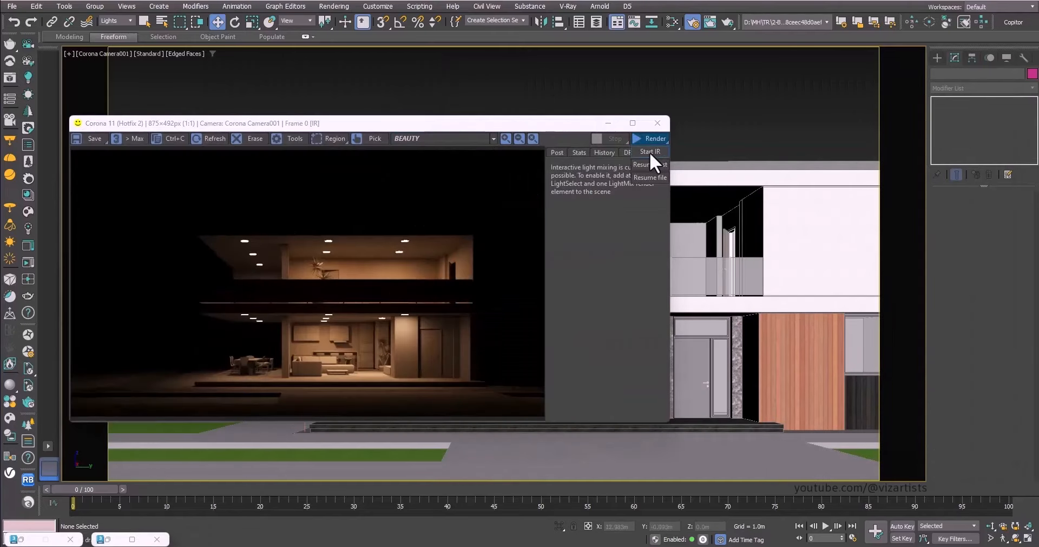
click(650, 151)
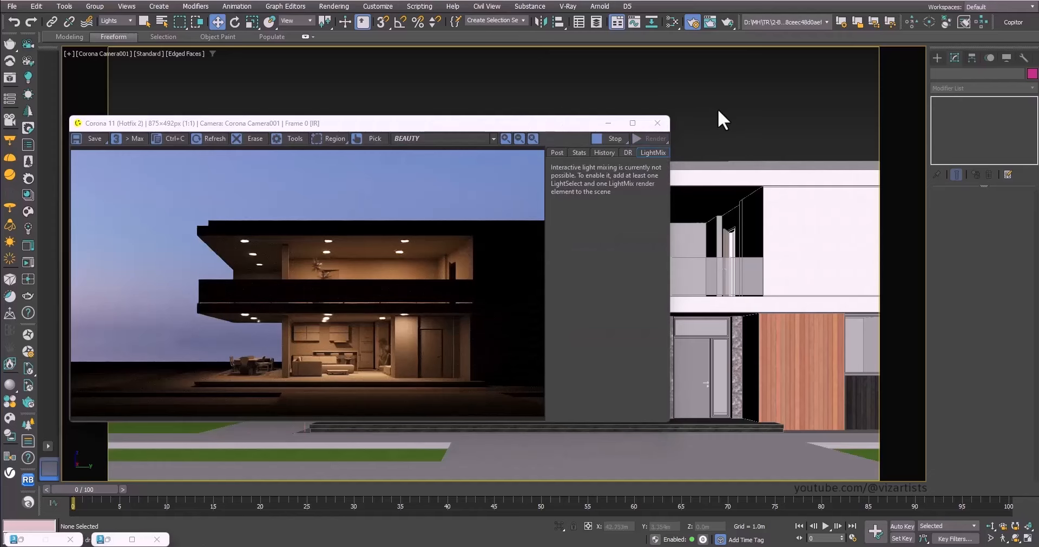
Step: Raise the sky Color Correction map's saturation to about 36.2 and move the CoronaBitmap node slightly away from it
key(m)
middle_drag(672, 311, 684, 250)
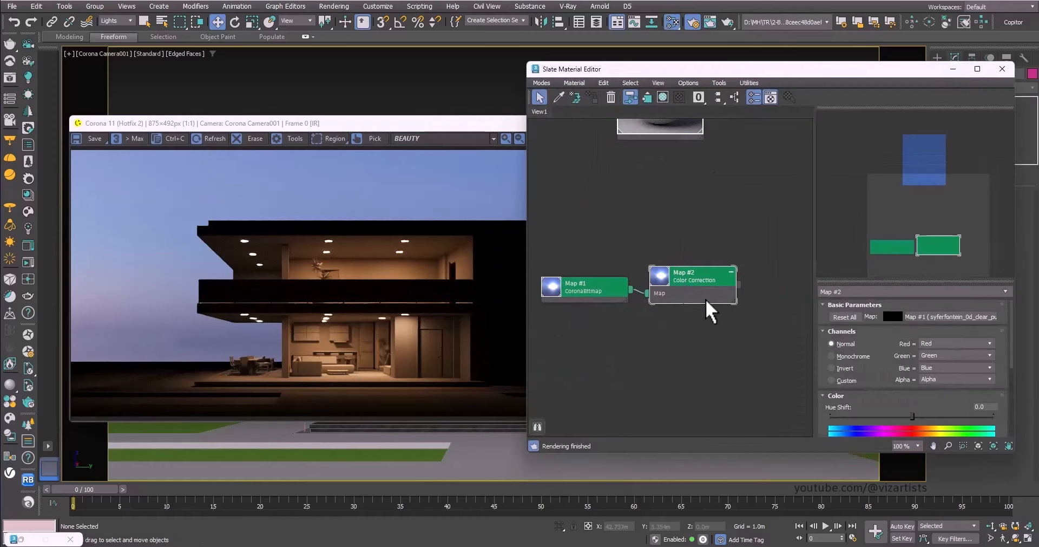
drag(846, 382, 865, 313)
scroll(928, 396, down, 1)
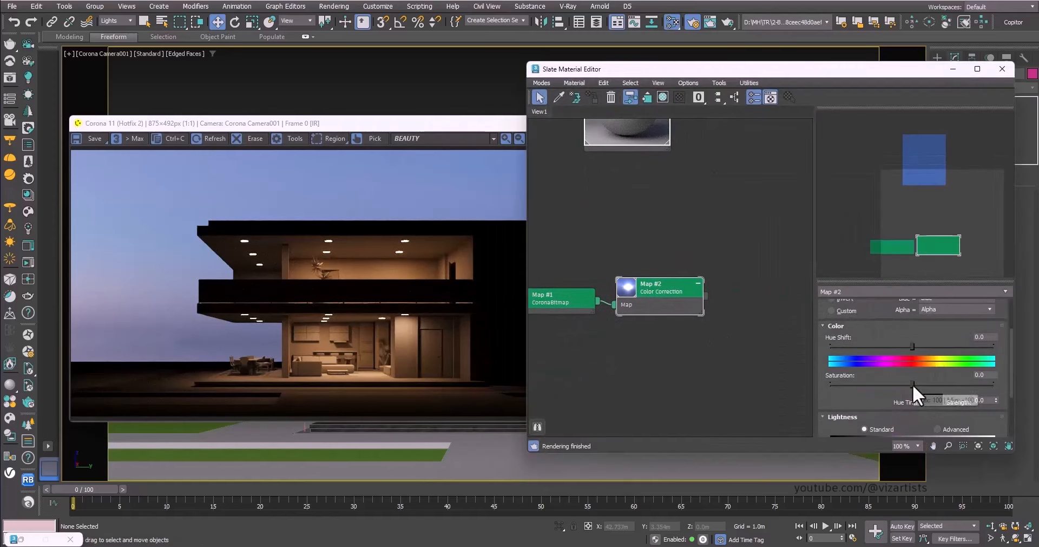
drag(913, 384, 929, 384)
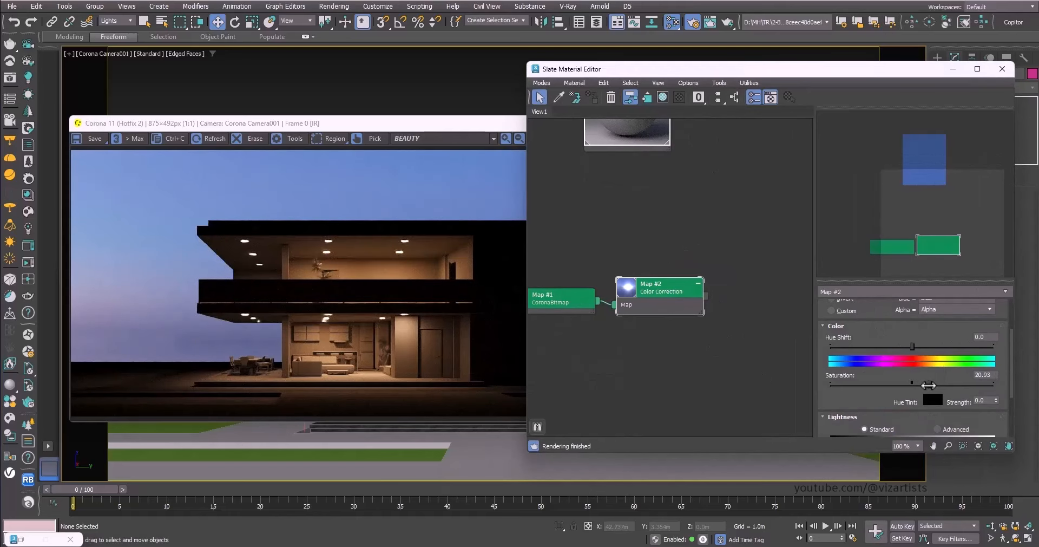
drag(563, 303, 541, 314)
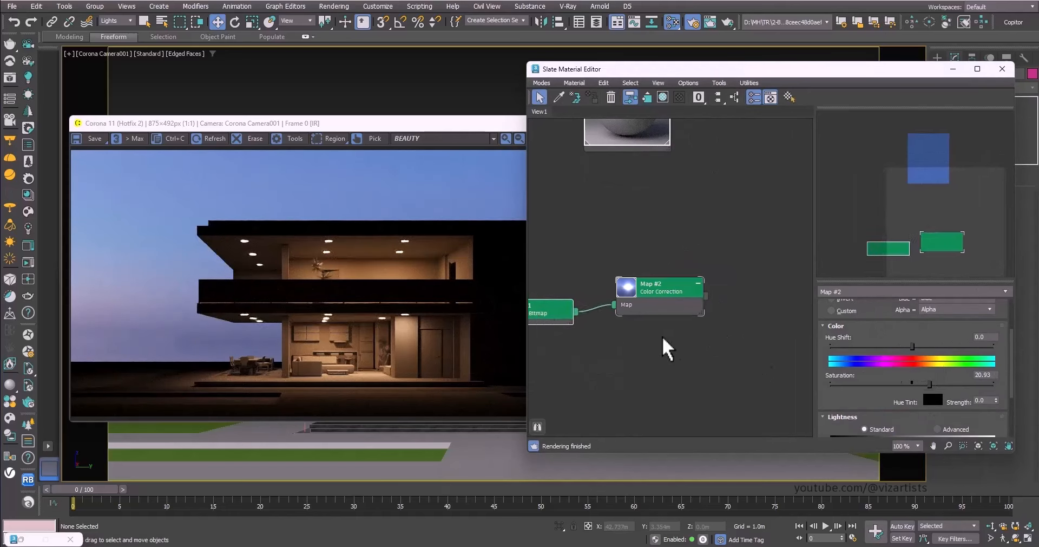
drag(930, 384, 942, 385)
Step: Switch the Color Correction map's lightness to Advanced and set the RGB gamma/contrast to 0.9
scroll(863, 355, up, 3)
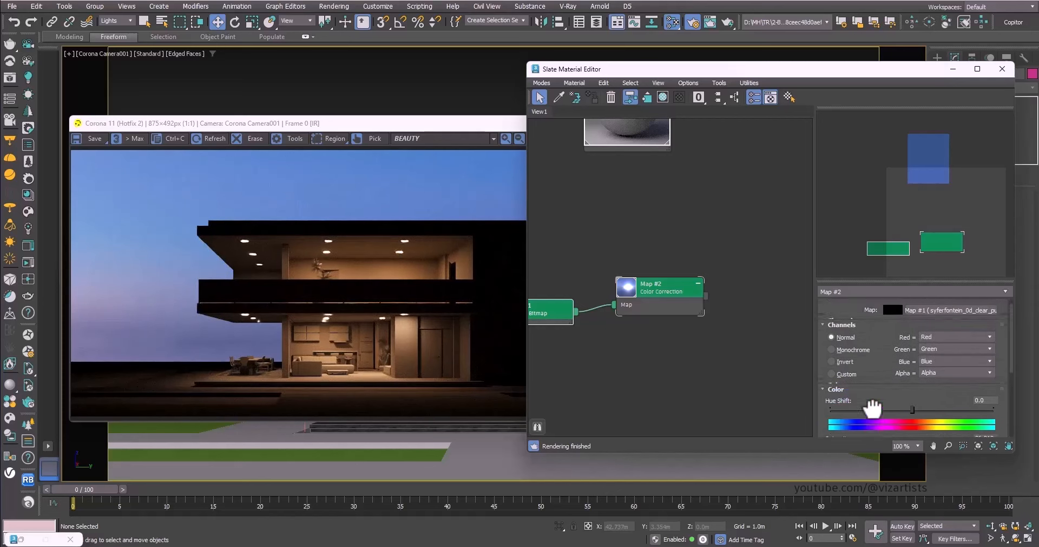
scroll(866, 368, down, 2)
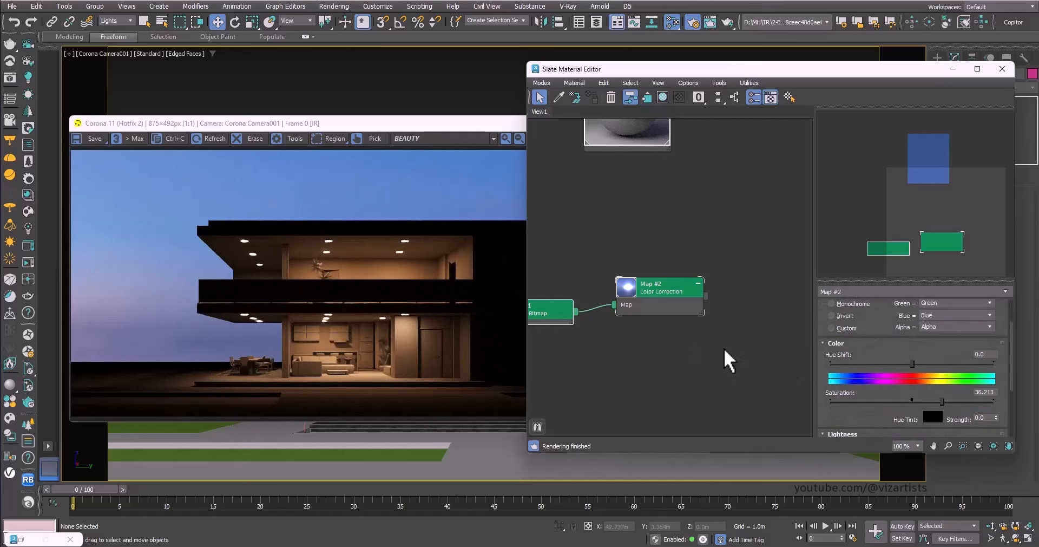
drag(893, 395, 893, 321)
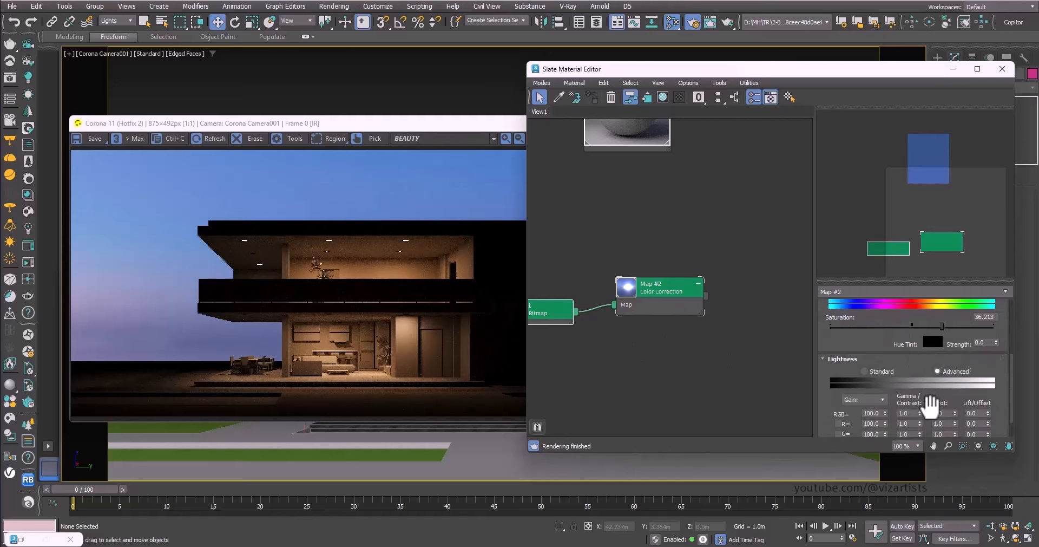
click(909, 413)
text(0.9)
key(Return)
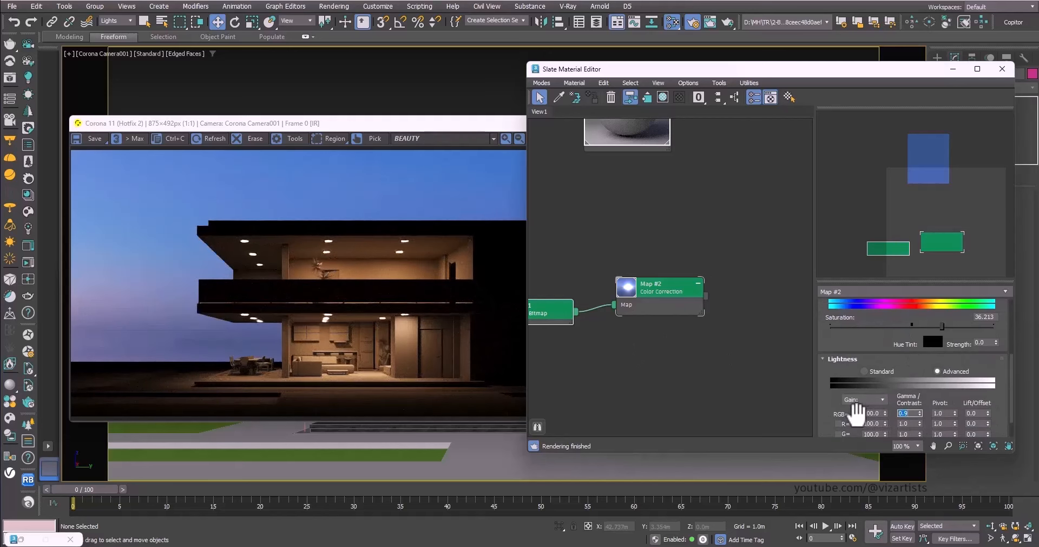
drag(850, 412, 894, 417)
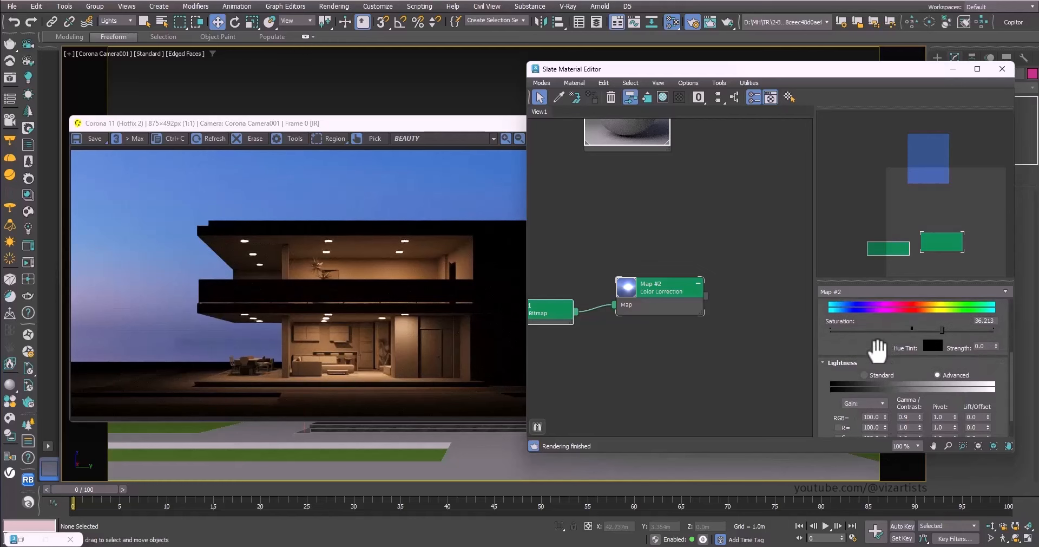
drag(877, 353, 875, 425)
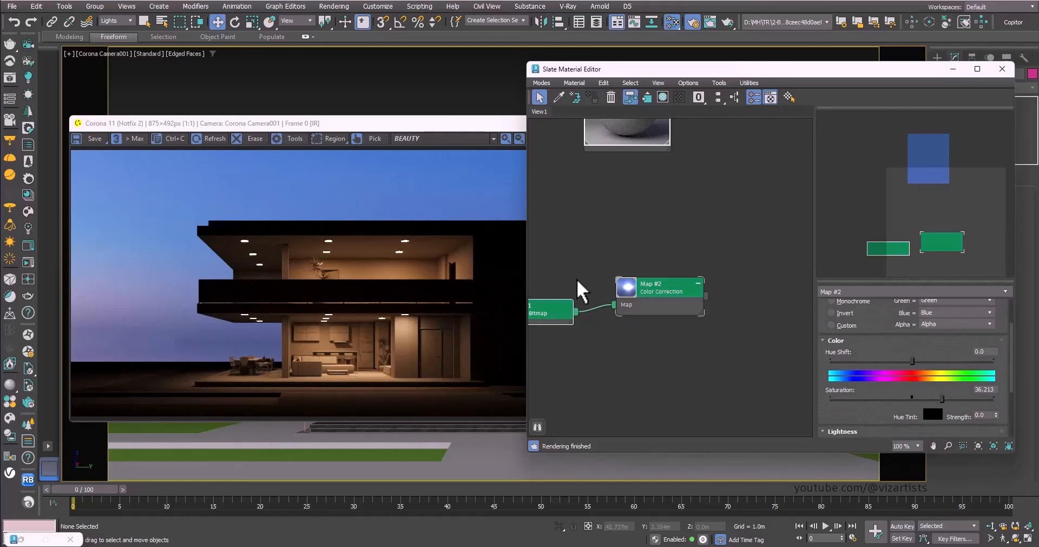
Step: Select the CoronaBitmap node and compare output amounts of 0.8 and 1.0, keeping 0.8
click(555, 313)
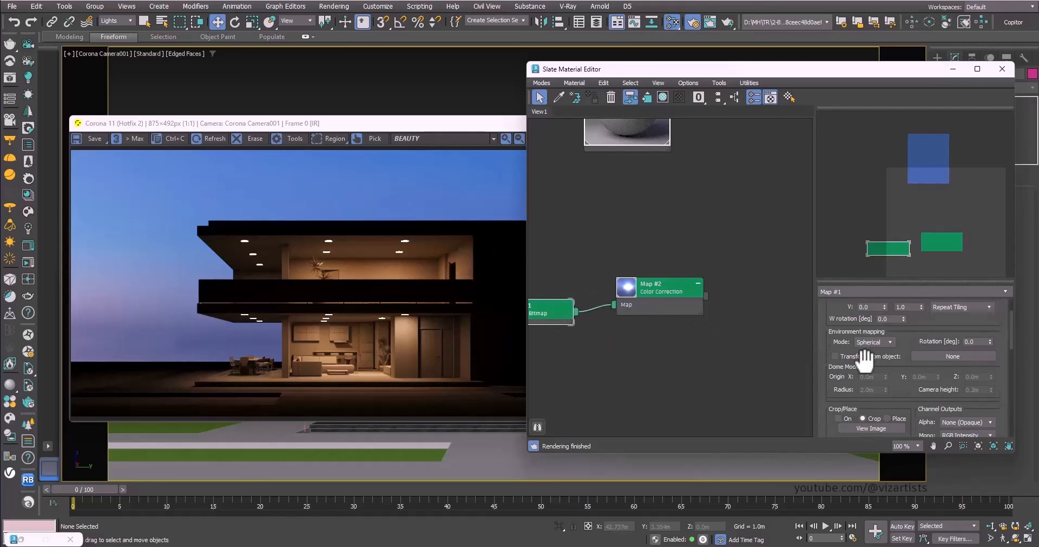
drag(865, 359, 872, 385)
drag(850, 337, 849, 281)
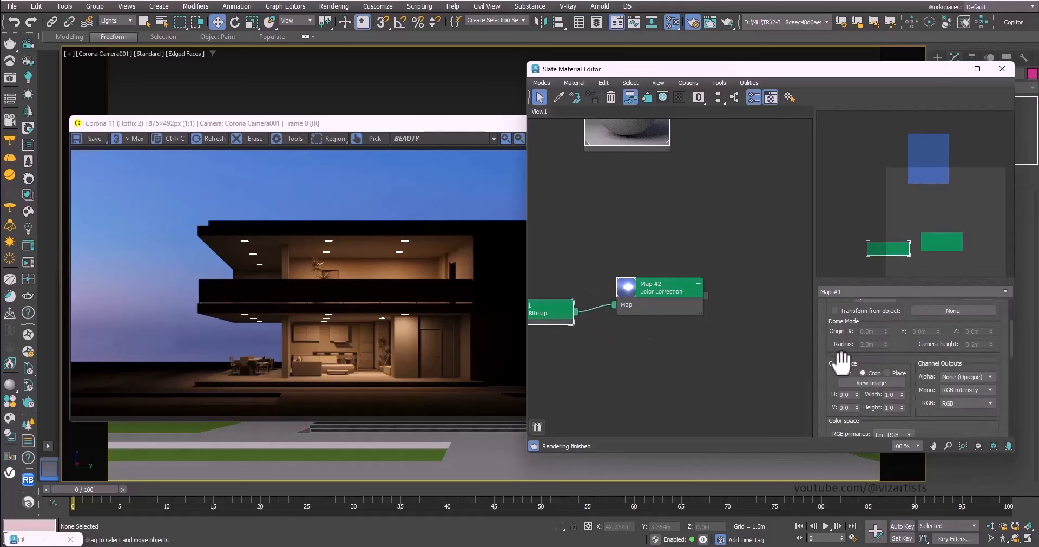
drag(841, 358, 840, 282)
drag(918, 350, 928, 209)
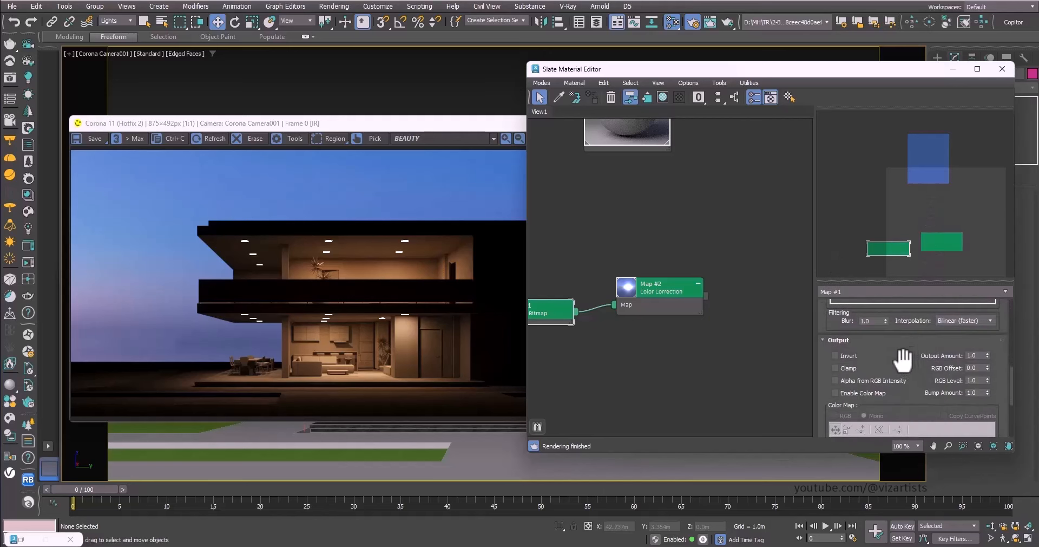
drag(902, 359, 898, 378)
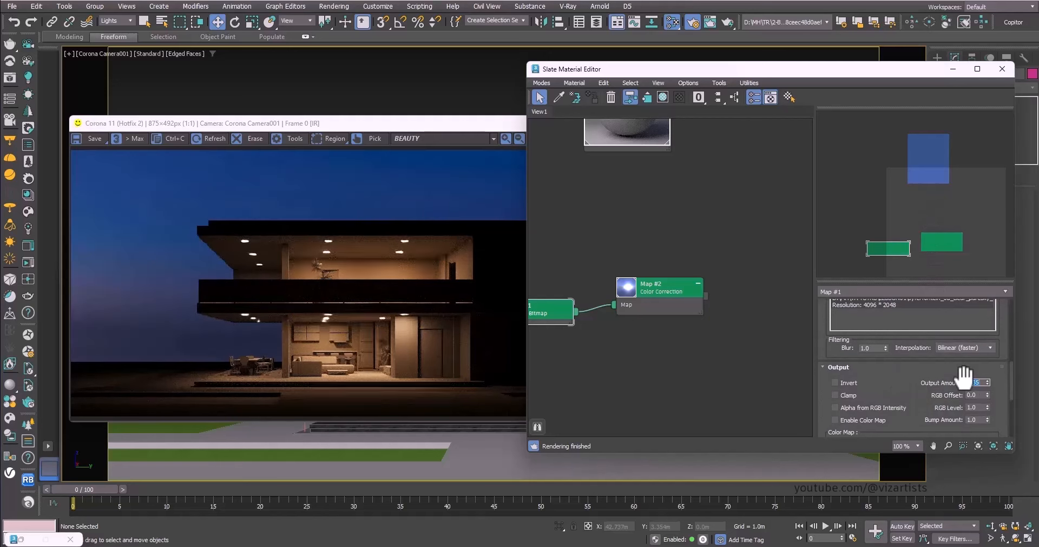
text(0.8)
key(Return)
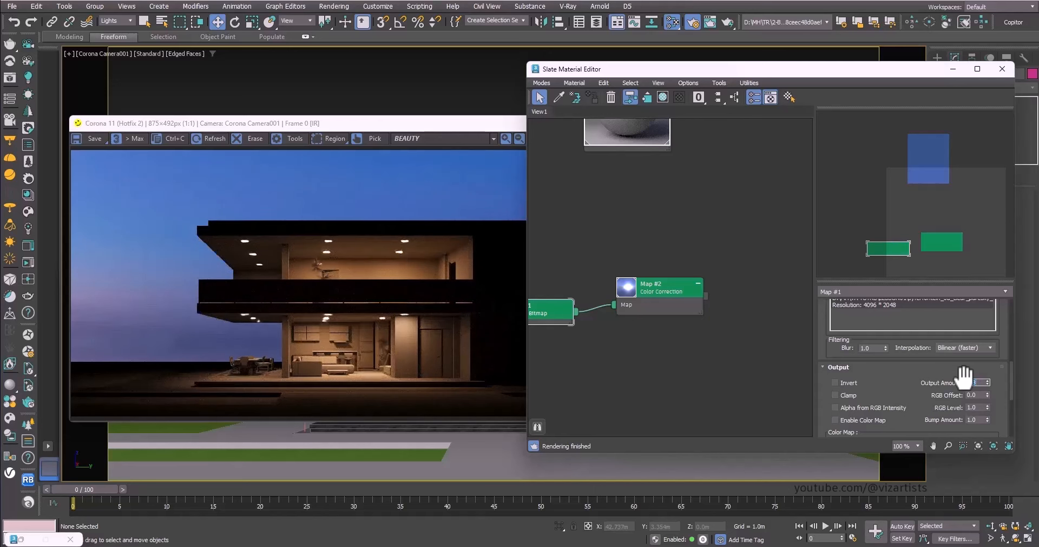
text(1.0)
key(Return)
scroll(922, 386, up, 1)
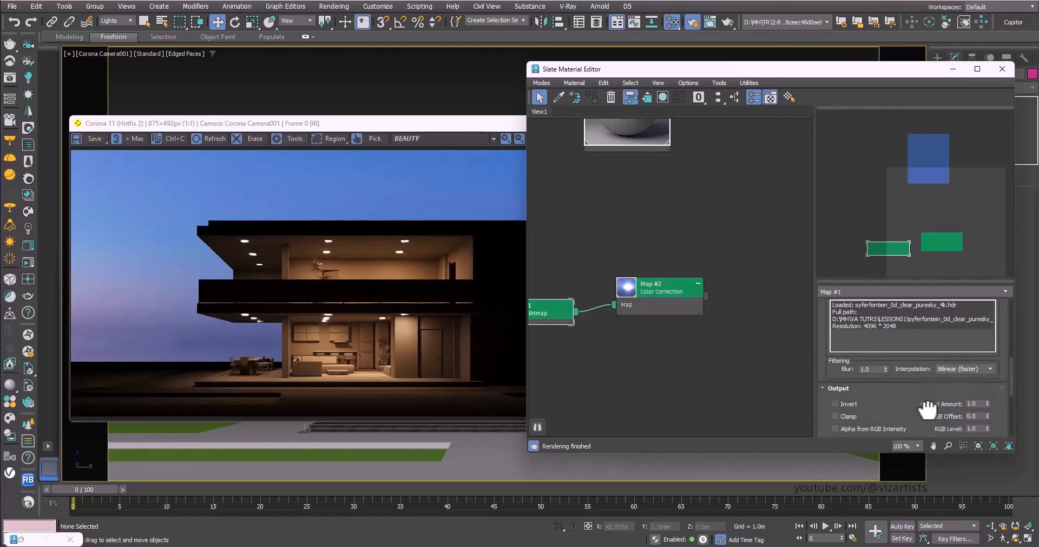
text(0.8)
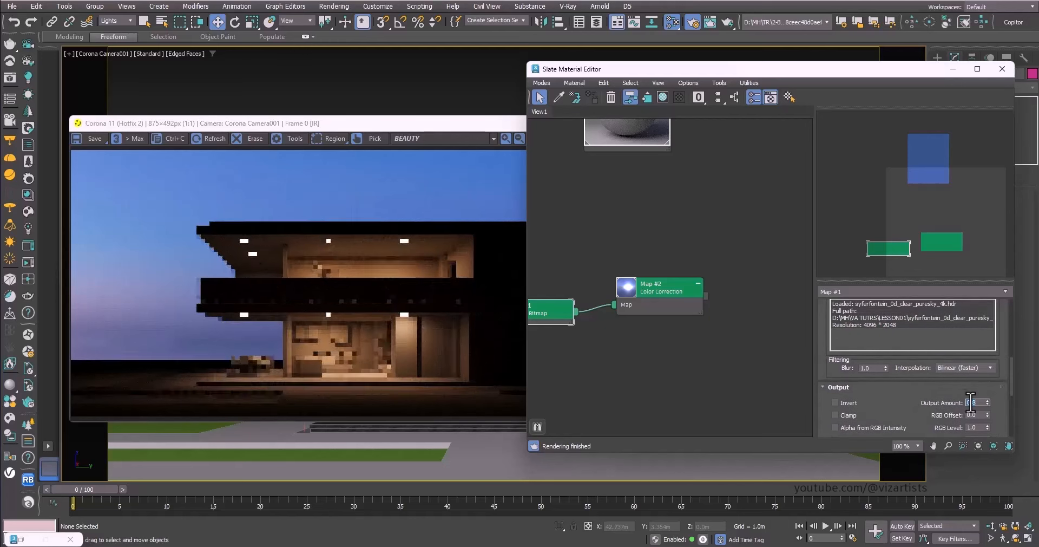
scroll(920, 395, up, 1)
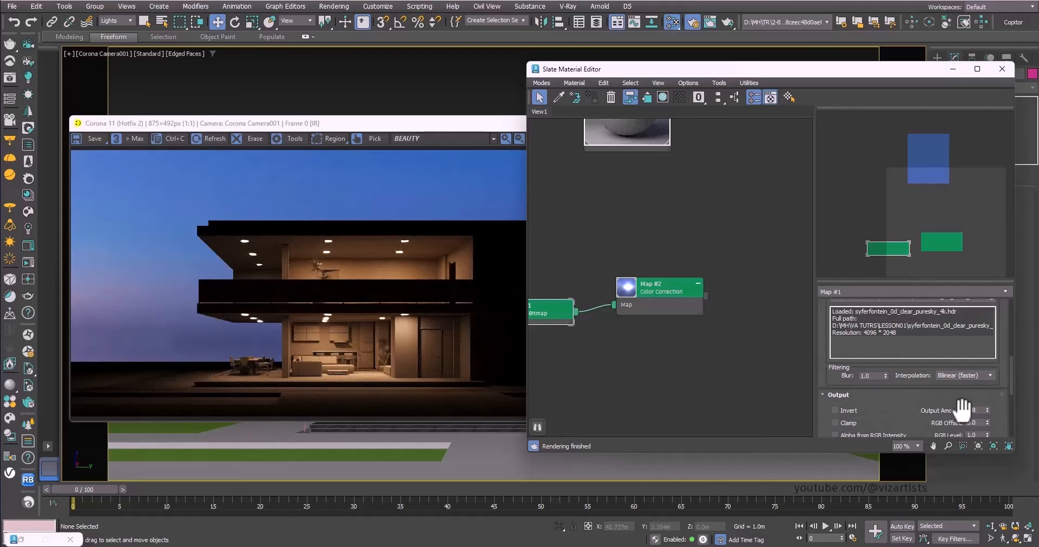
Step: Rotate the sky bitmap's spherical environment mapping to about 161.5 degrees
scroll(888, 428, up, 2)
scroll(935, 318, up, 7)
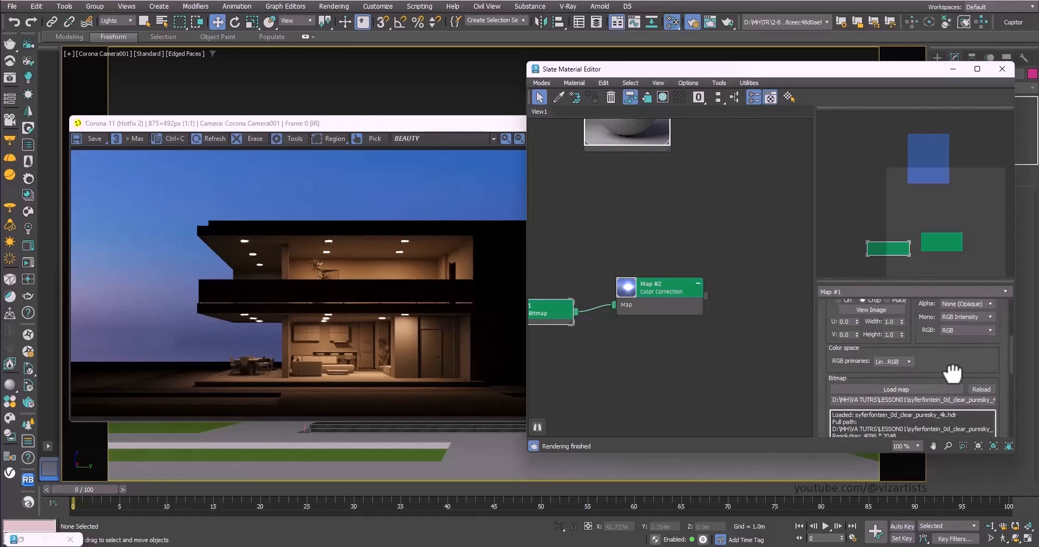
scroll(903, 342, up, 4)
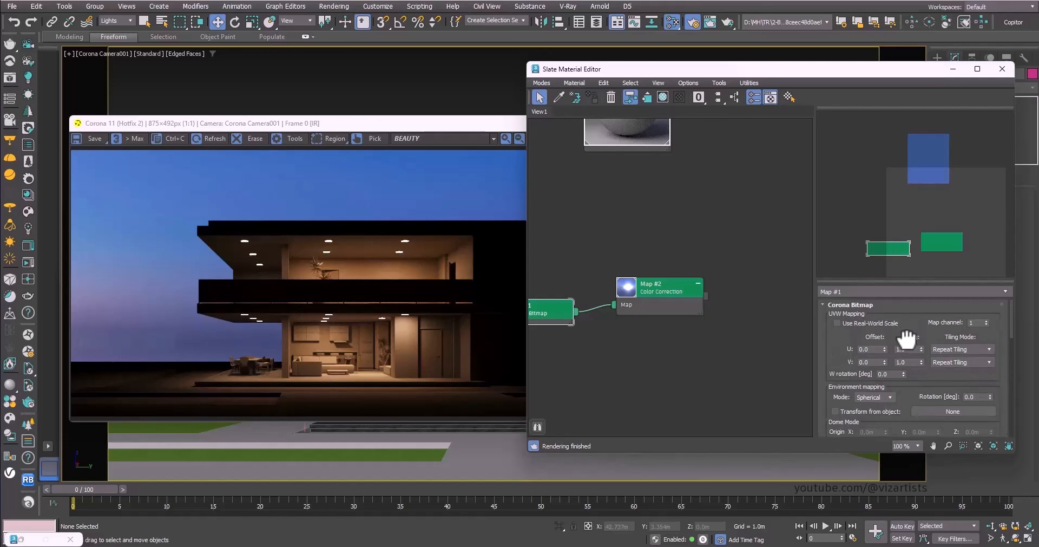
drag(907, 339, 892, 258)
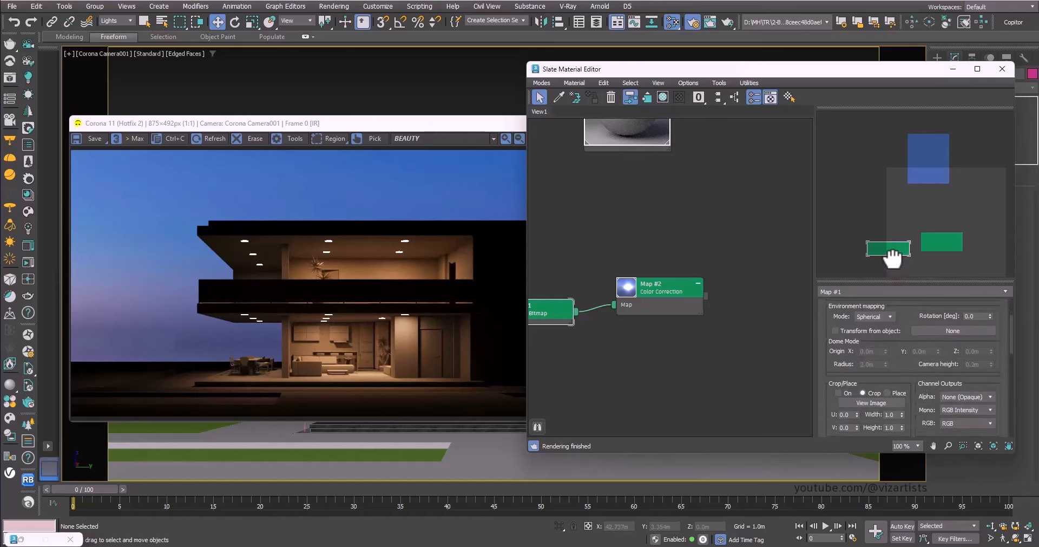
drag(990, 318, 987, 48)
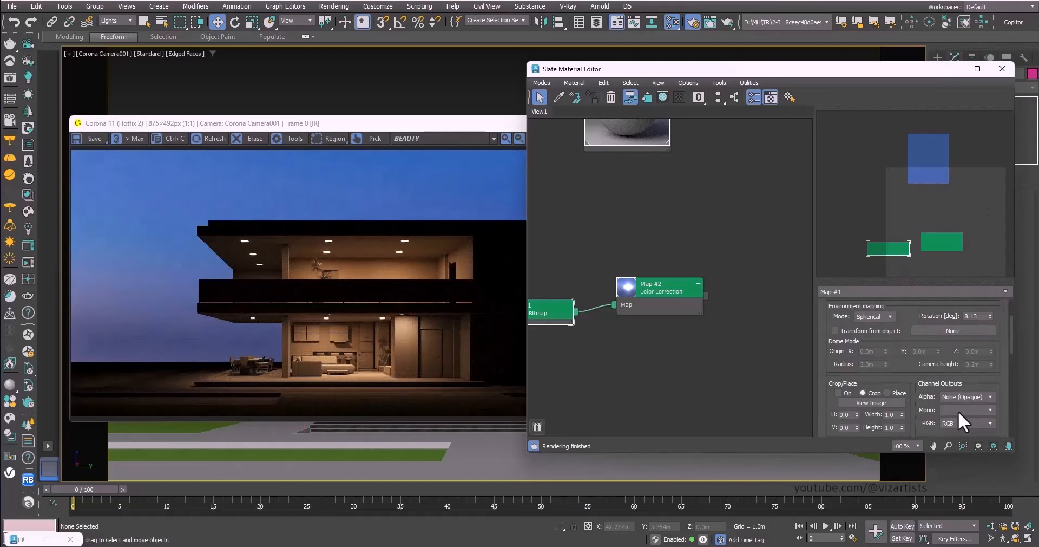
mouse_move(990, 316)
mouse_down()
mouse_move(993, 295)
mouse_move(986, 447)
mouse_move(989, 303)
mouse_move(992, 319)
mouse_up()
Step: Shift the sky bitmap by setting its U offset to 0.449 and V offset to -0.01, and check the render
scroll(882, 337, up, 2)
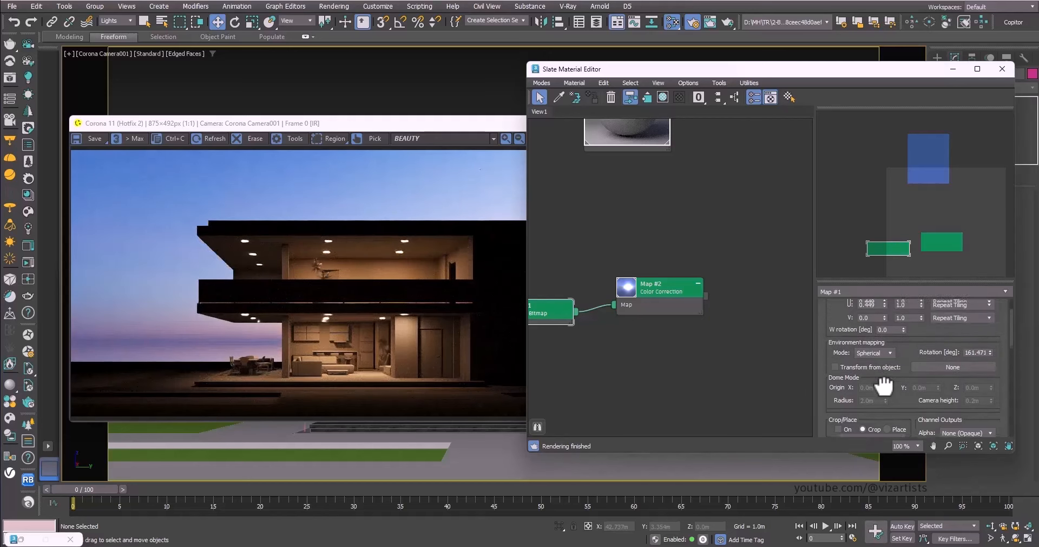
click(885, 334)
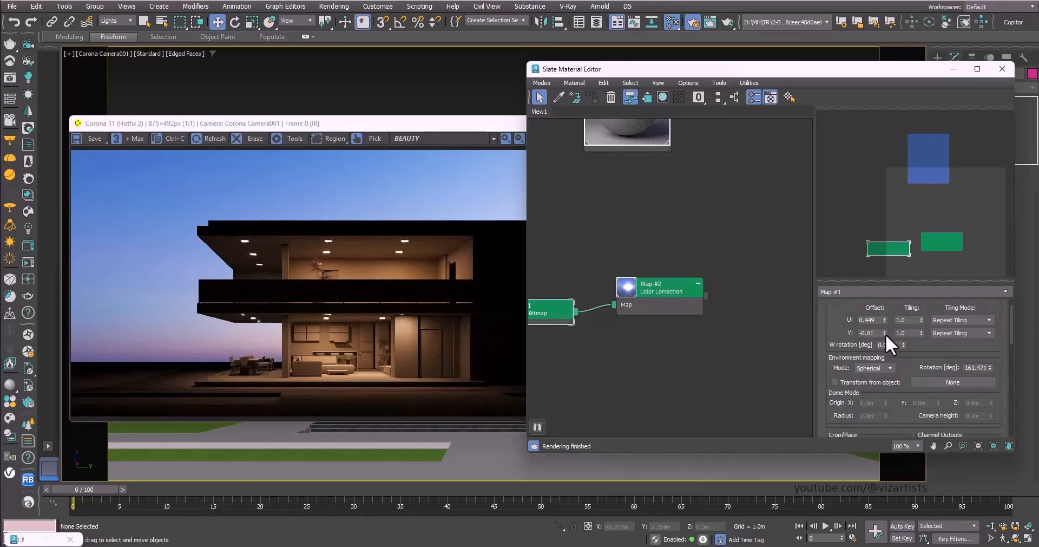
click(418, 339)
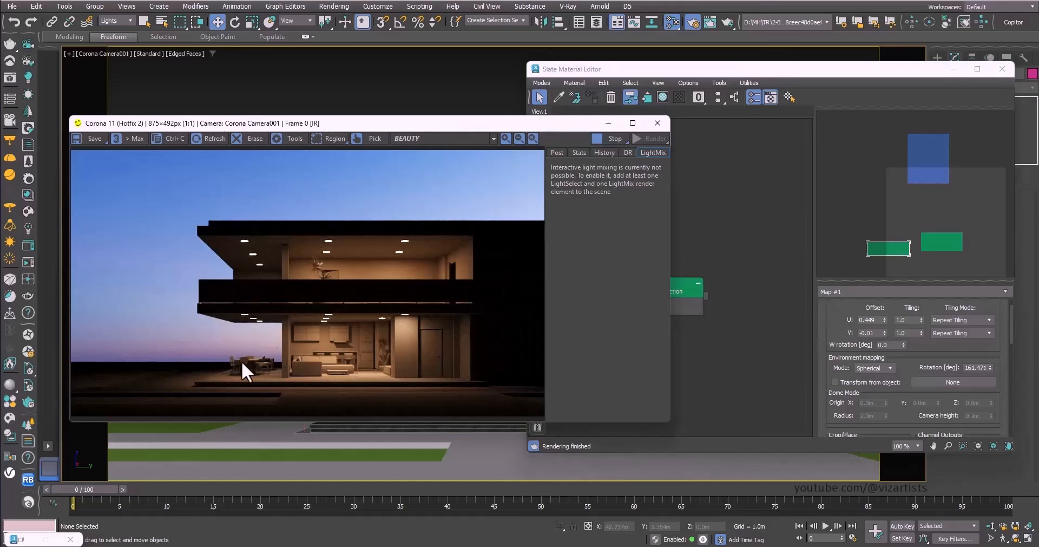
click(847, 341)
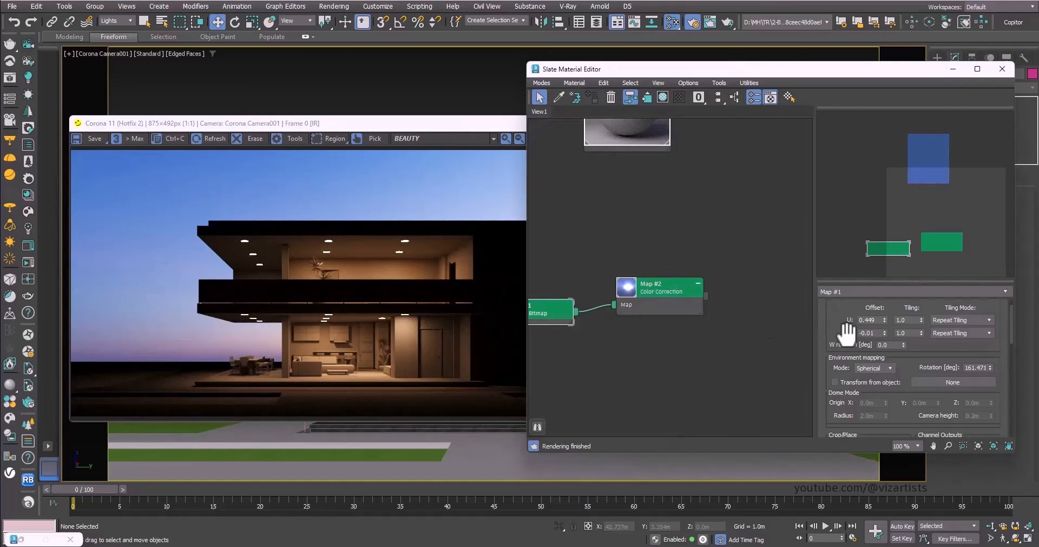
Step: Select the Color Correction node and raise its saturation to about 68.8
drag(845, 327, 835, 260)
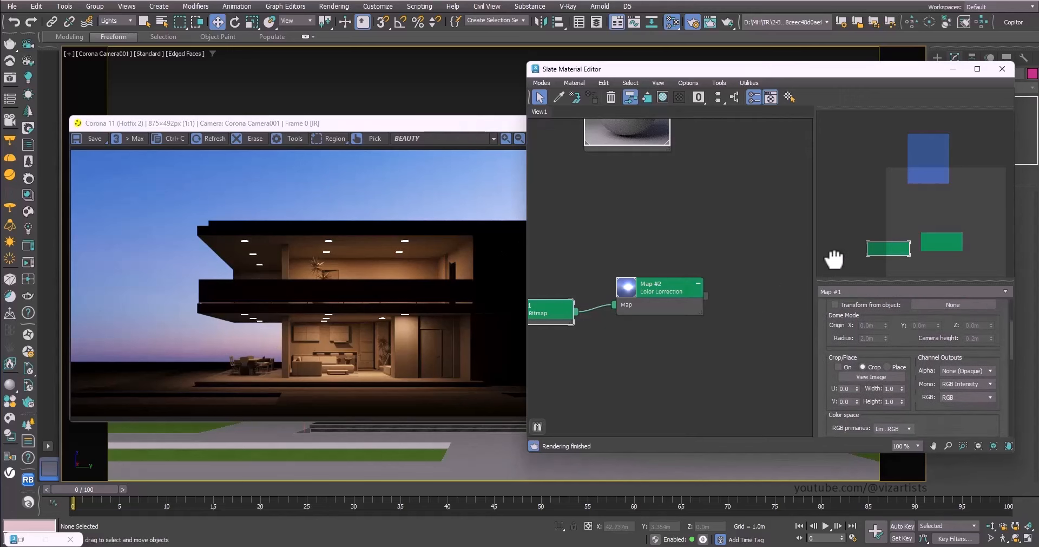
drag(895, 342, 970, 381)
click(627, 290)
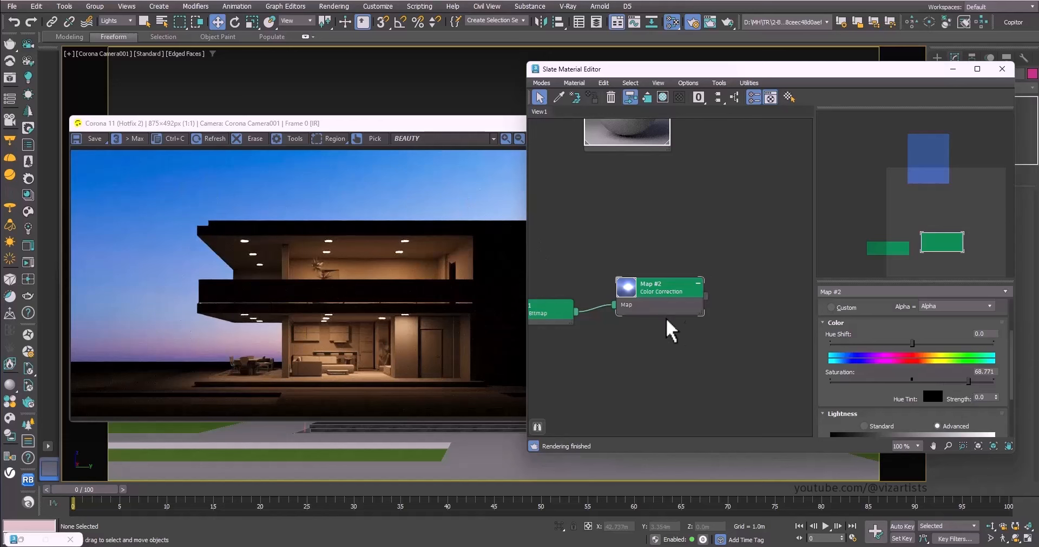
Step: Duplicate the Color Correction node together with its CoronaBitmap above the originals, and move the material editor to free some space
scroll(677, 287, down, 2)
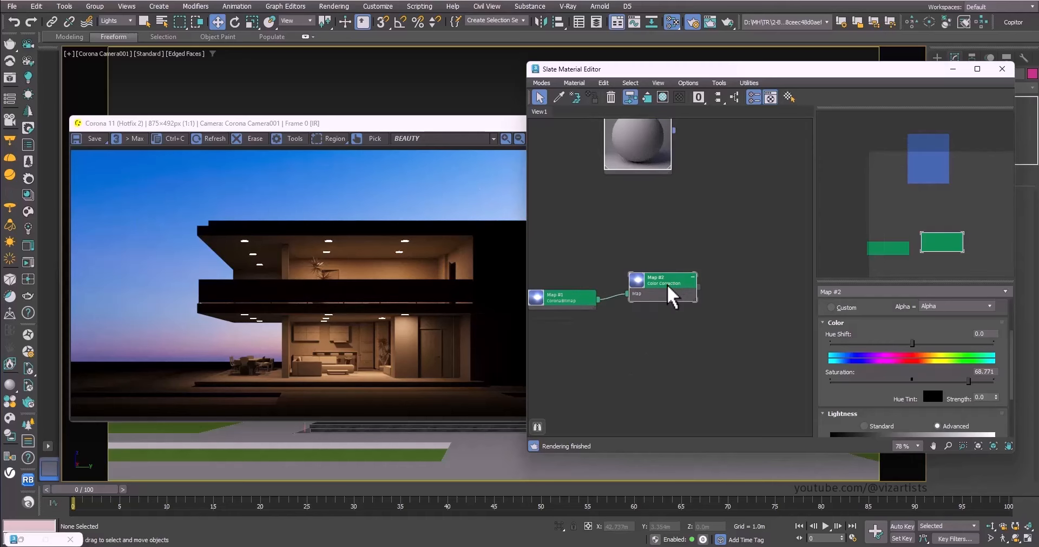
shift+drag(668, 288, 667, 231)
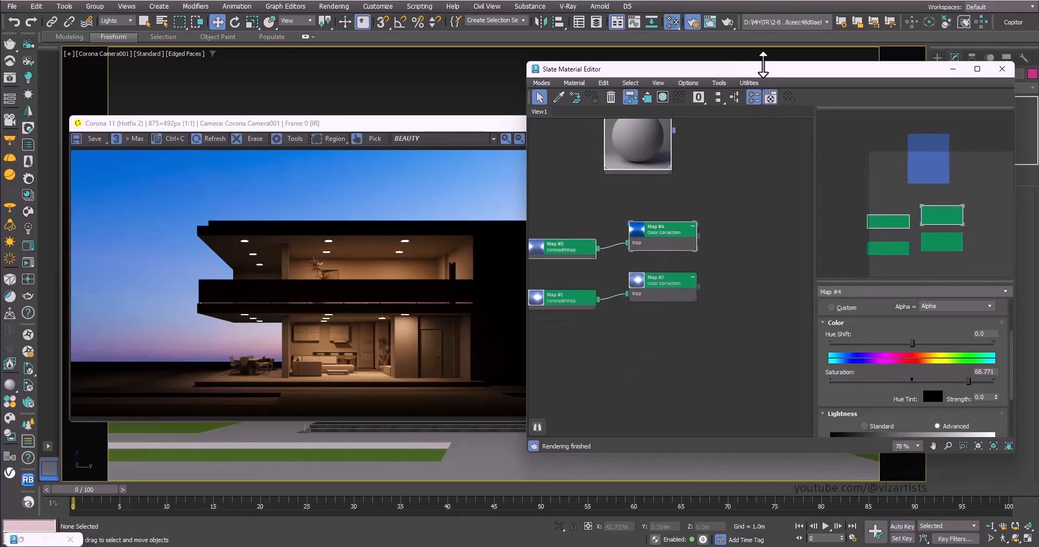
drag(765, 67, 656, 93)
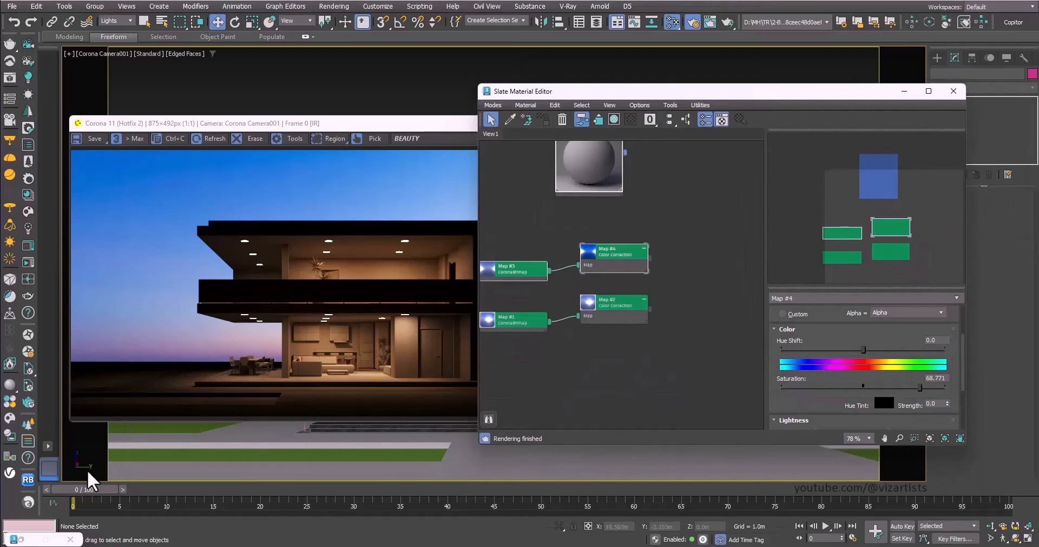
Step: Set the scene environment to Single map in the render setup and assign the duplicated Color Correction map to it
key(F10)
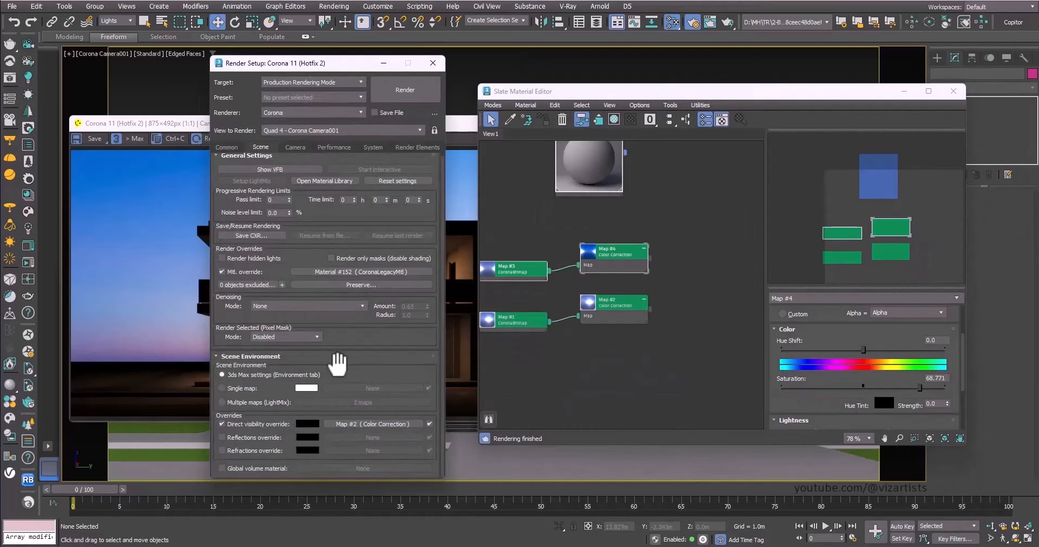
click(223, 387)
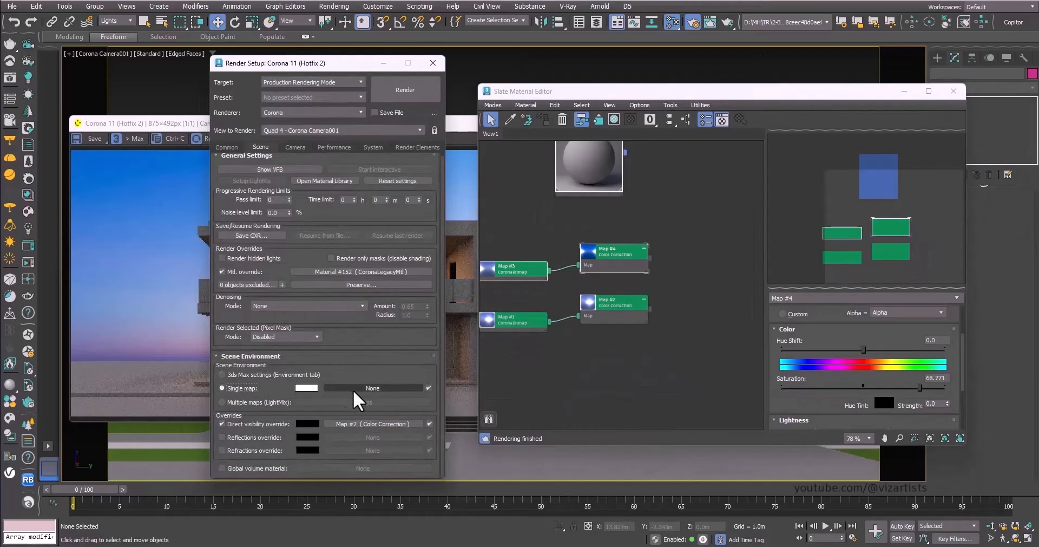
drag(647, 261, 383, 388)
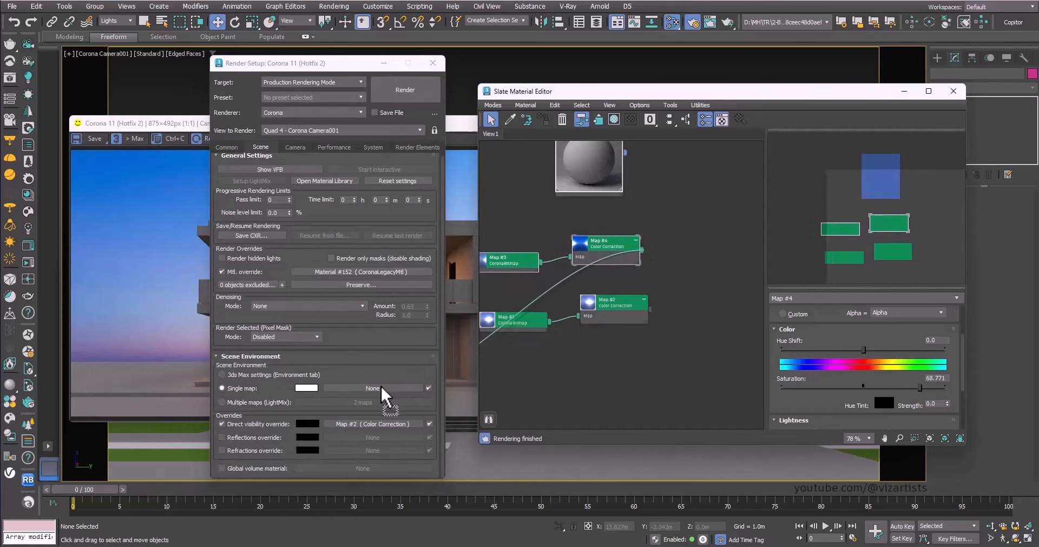
click(305, 302)
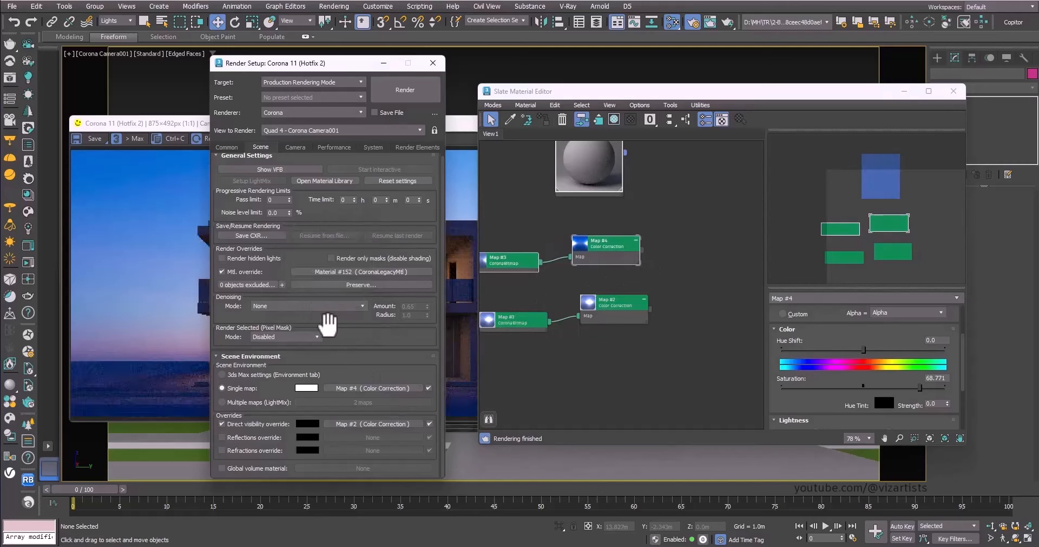
Step: Check the render, and reuse the direct visibility override's Map #2 as an instance for the reflections and refractions overrides
click(384, 63)
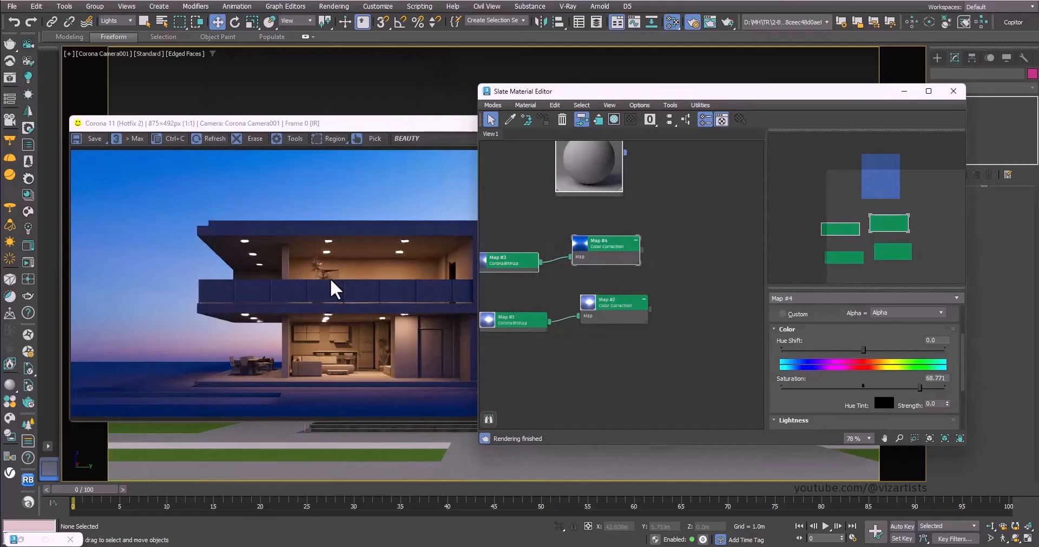
click(436, 257)
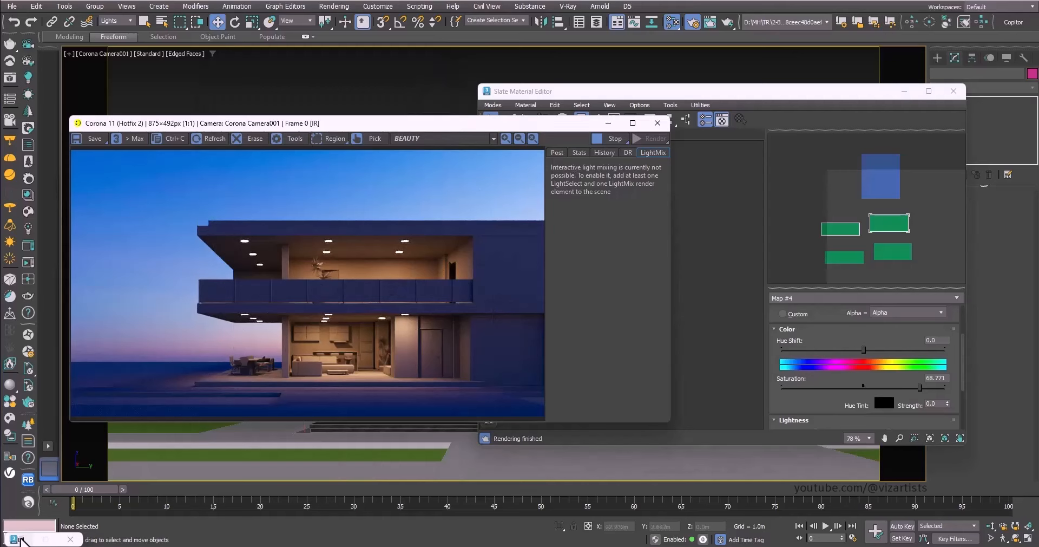
click(20, 540)
right_click(358, 424)
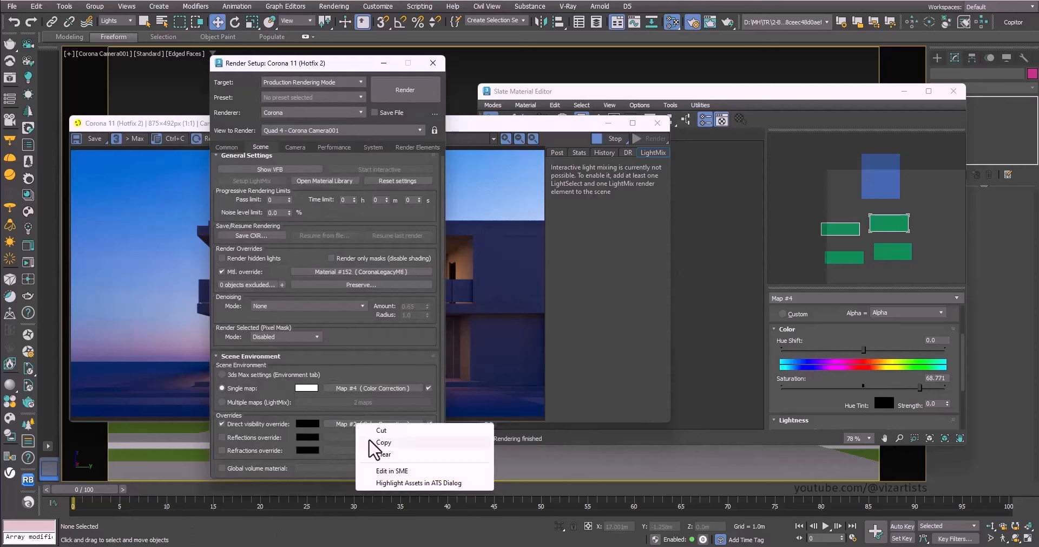
click(383, 442)
right_click(360, 437)
click(399, 445)
right_click(359, 450)
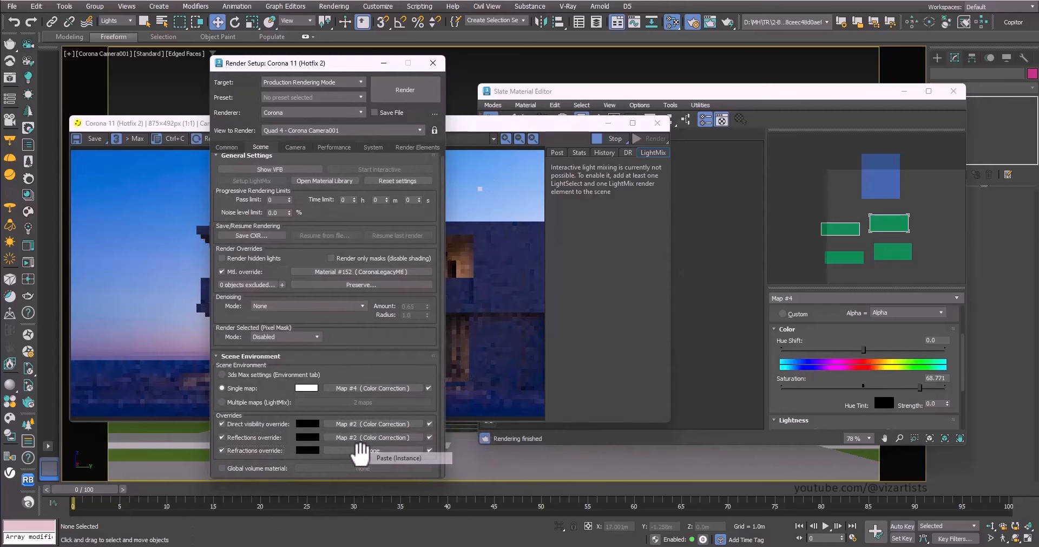
click(399, 458)
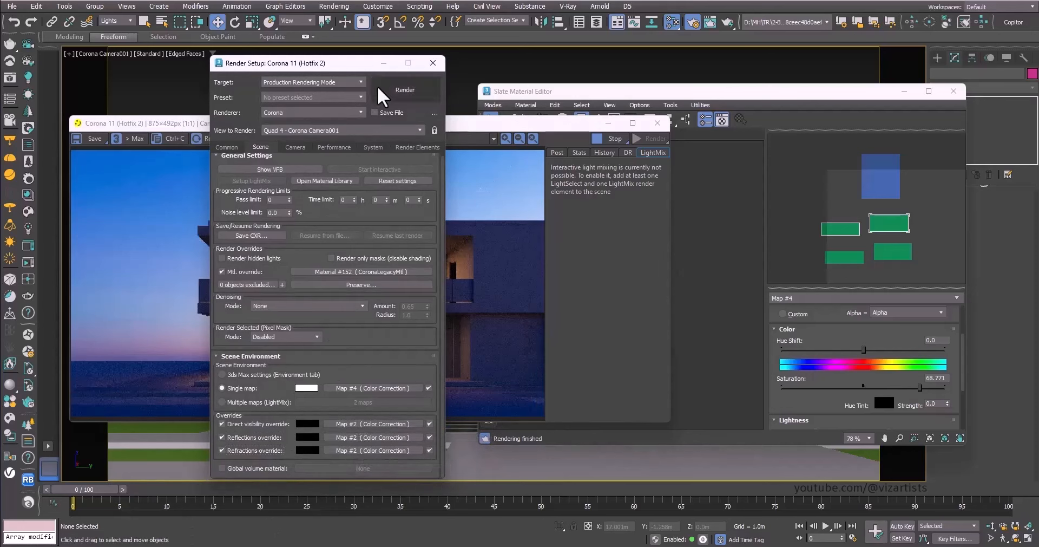
click(384, 63)
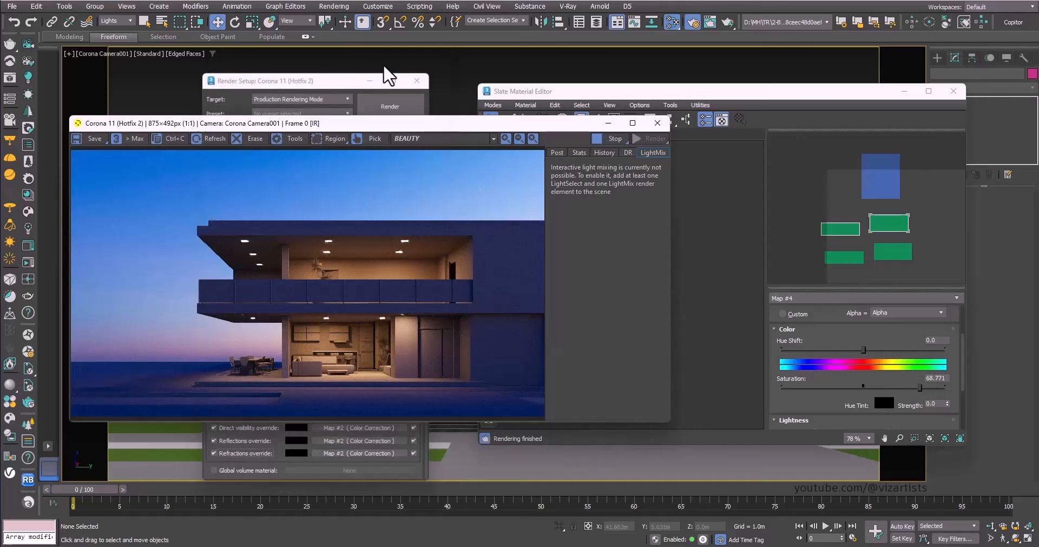
Step: Lower the saturation of the Map #4 Color Correction to about -4.3
click(550, 93)
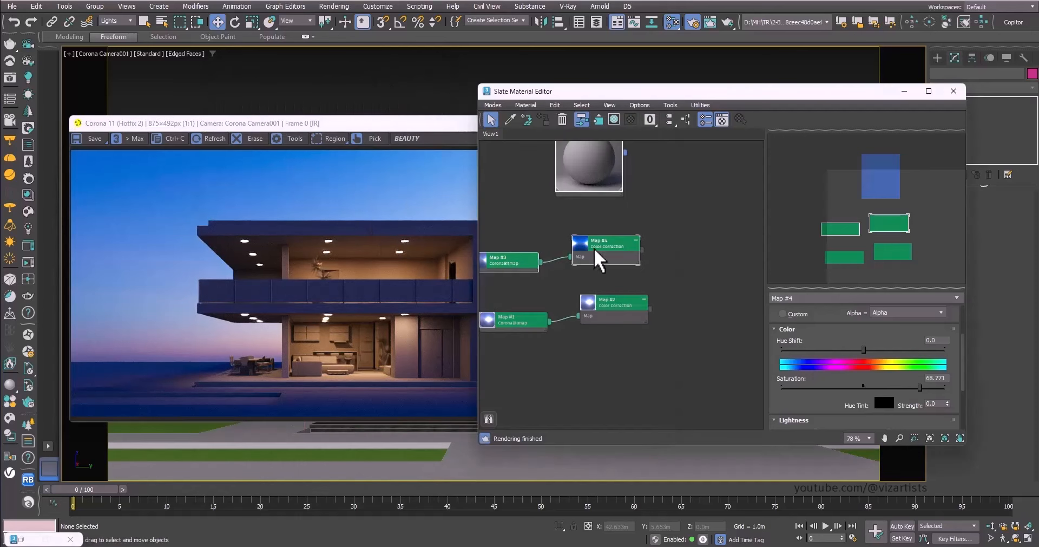
scroll(599, 259, up, 2)
drag(920, 386, 881, 386)
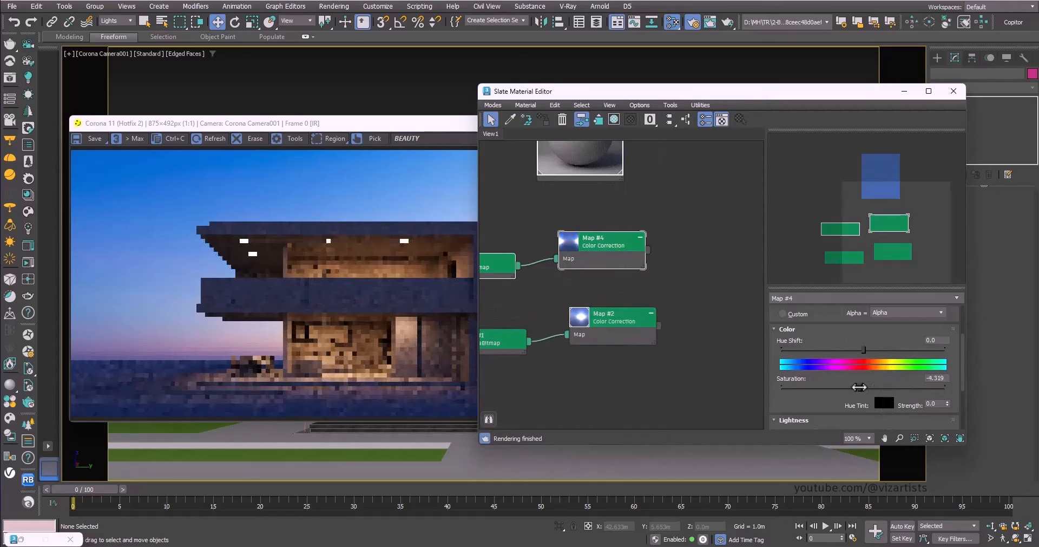
Step: Set the Map #2 Color Correction's saturation to about 77.4 and its hue shift to about 2.99
click(599, 317)
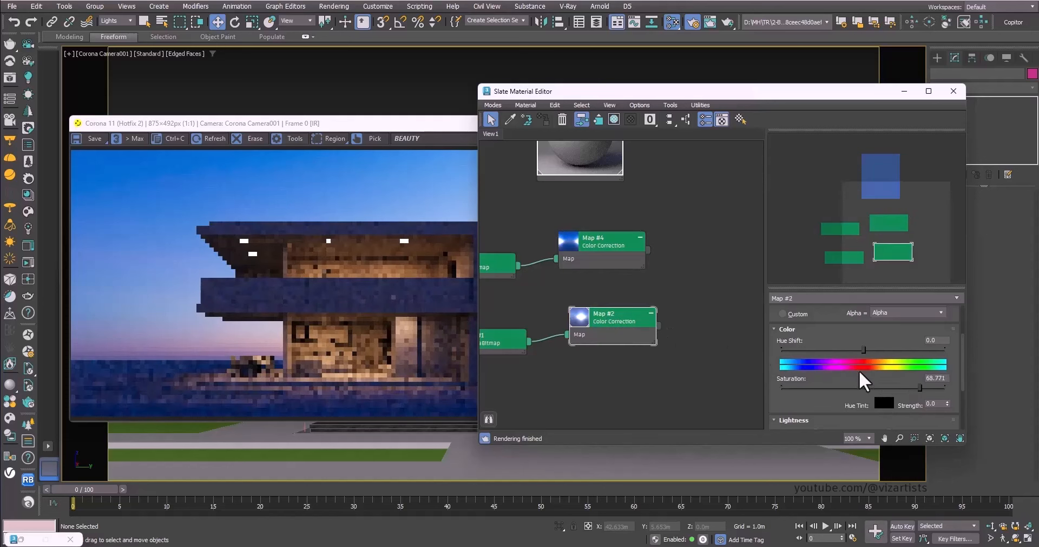
drag(901, 387, 926, 388)
mouse_move(863, 350)
mouse_down()
mouse_move(851, 352)
mouse_move(908, 350)
mouse_move(866, 351)
mouse_up()
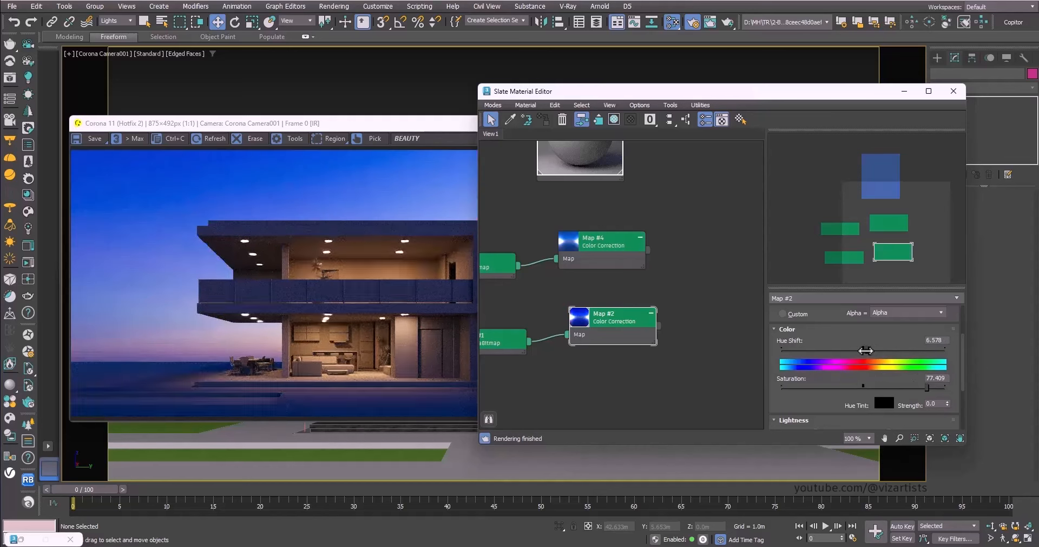
drag(867, 350, 864, 351)
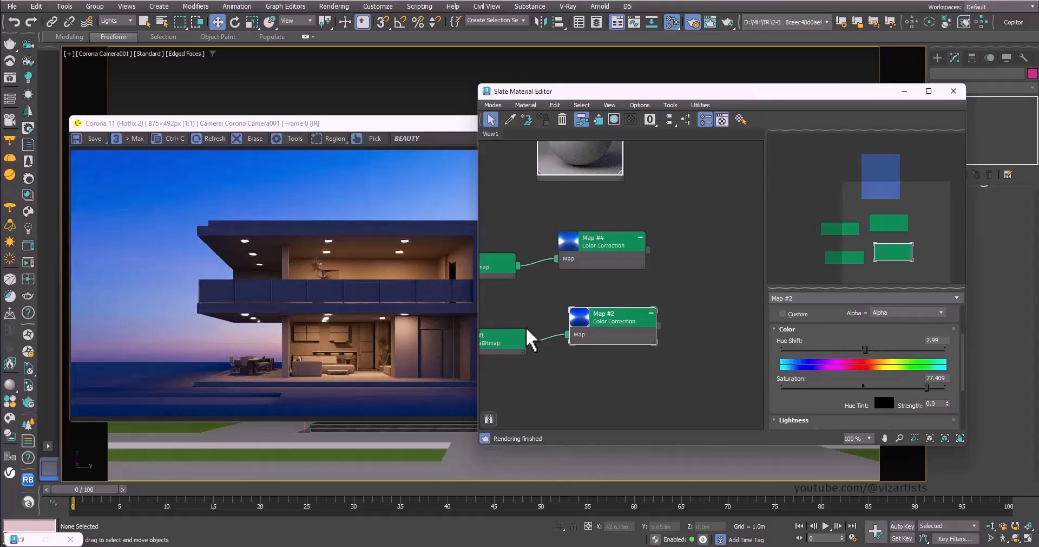
Step: Set the Map #4 Color Correction's saturation to about 36.2 and minimize the material editor
click(613, 240)
drag(836, 387, 894, 388)
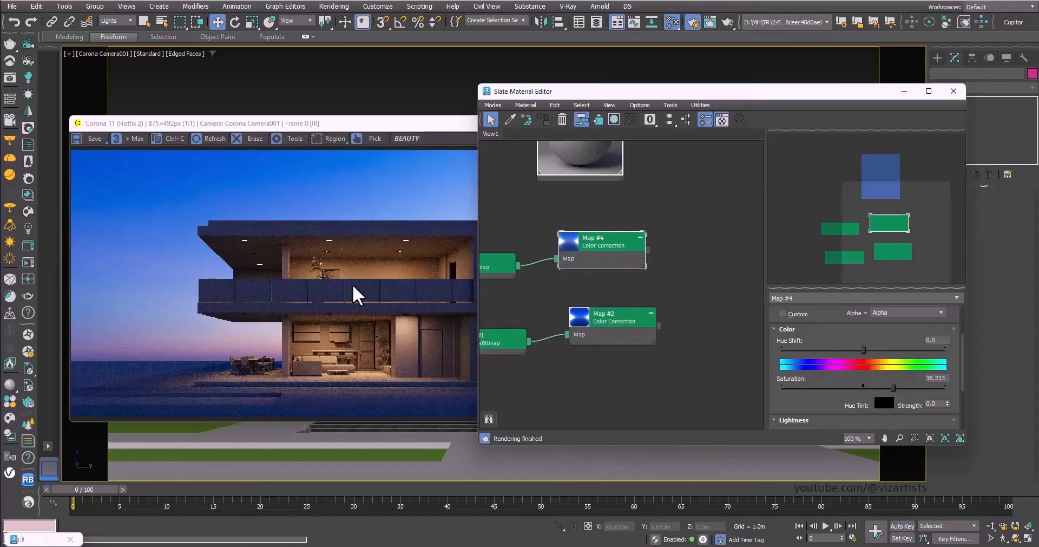
click(903, 91)
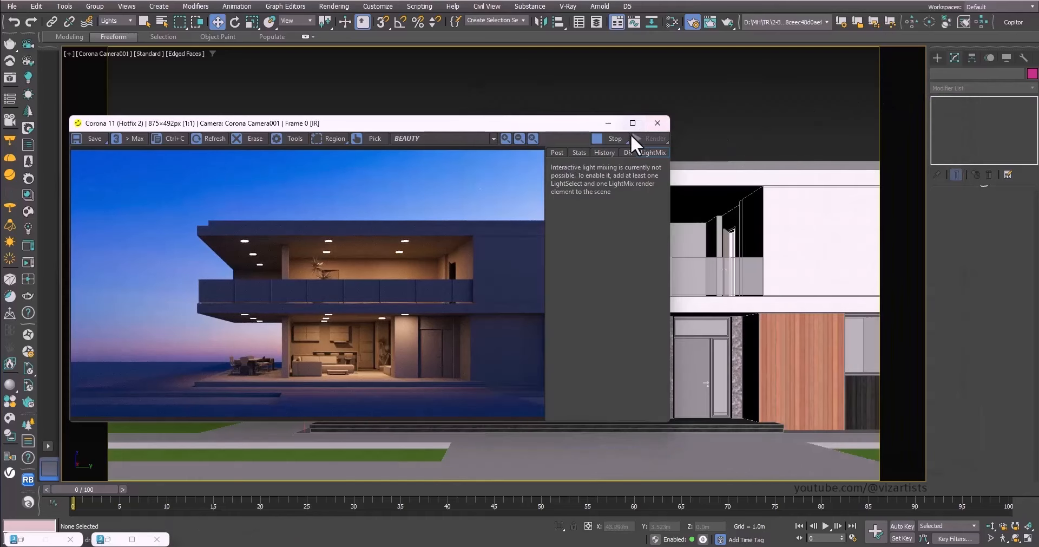
Step: Close the interactive render window and set the selection filter to All
click(652, 119)
right_click(651, 119)
click(678, 68)
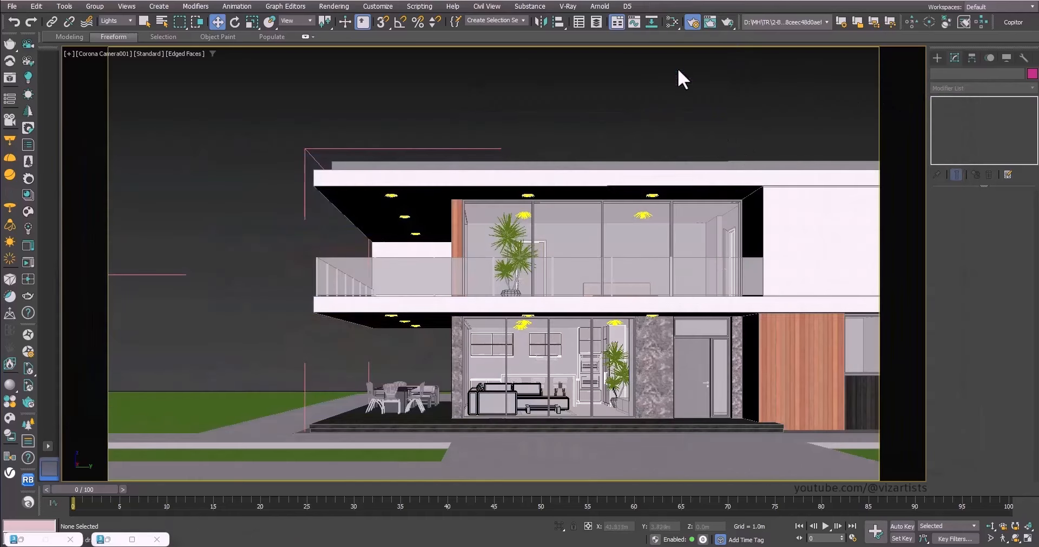
click(114, 21)
click(114, 33)
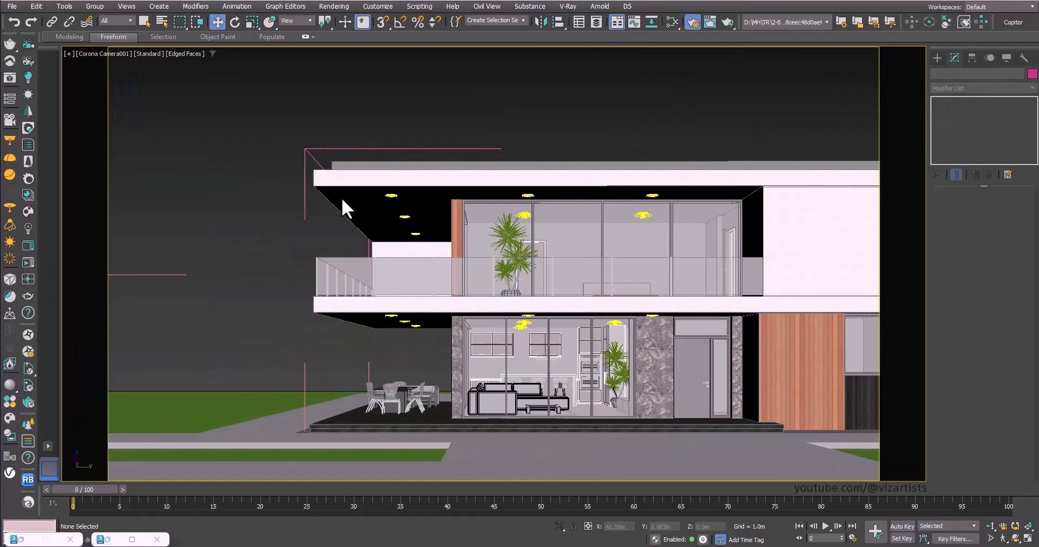
Step: With the upper front window group selected, open and minimize the Corona Material Library, and switch the viewport to Perspective
click(636, 244)
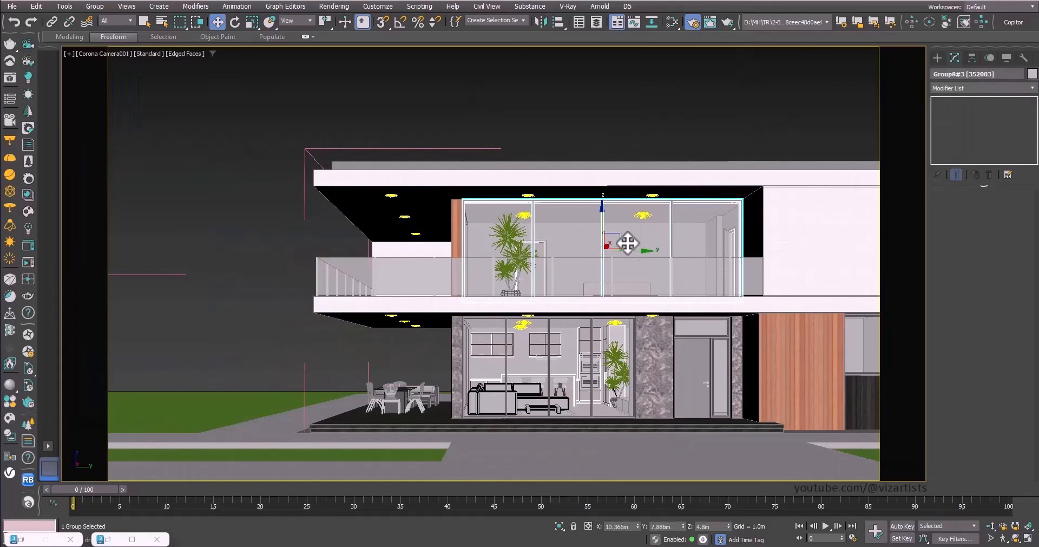
click(28, 197)
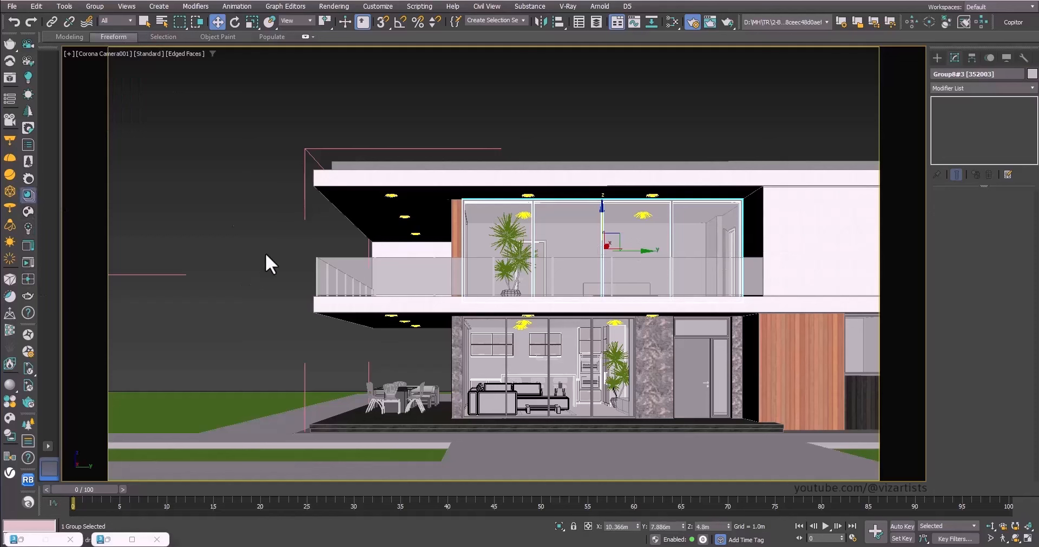
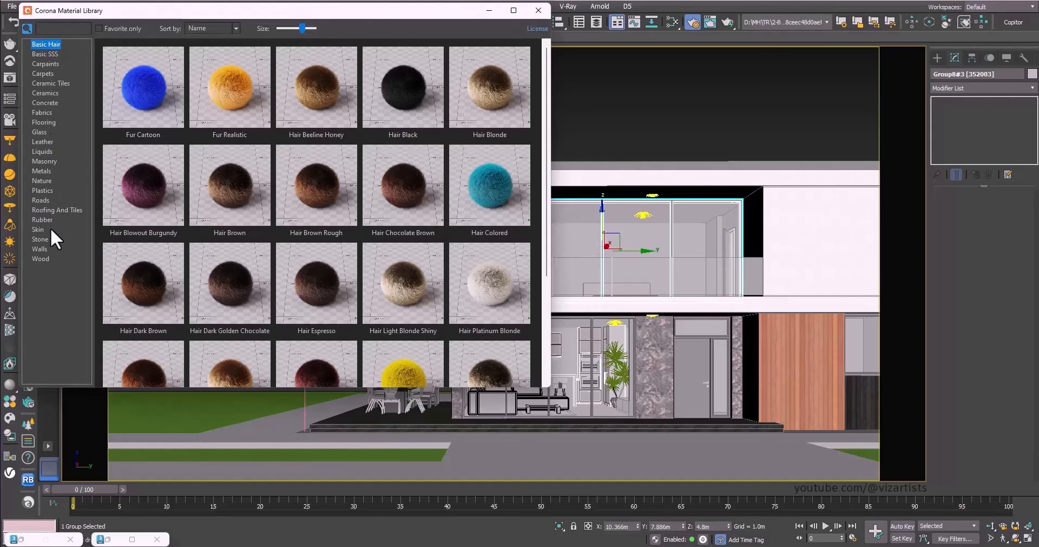
click(496, 11)
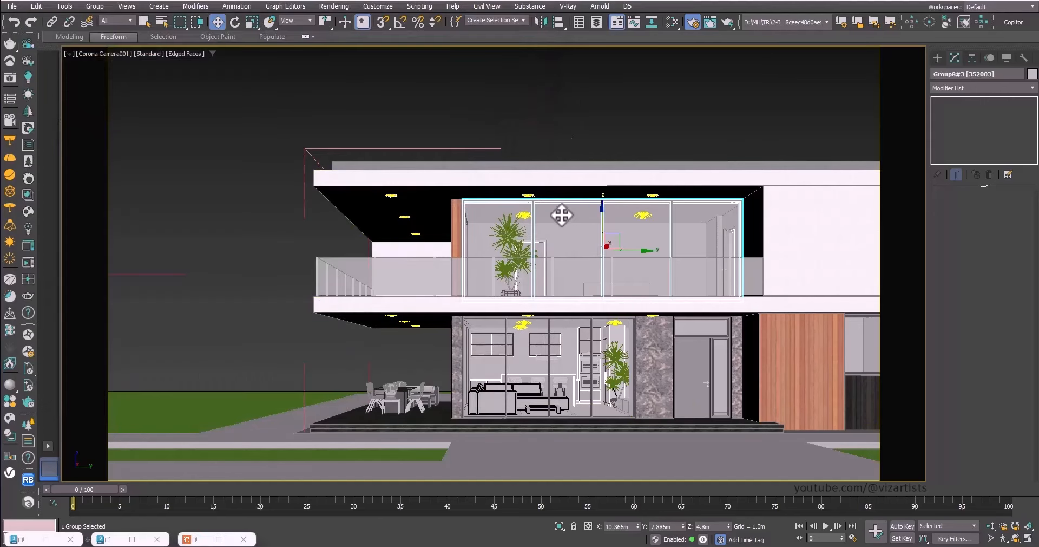
key(p)
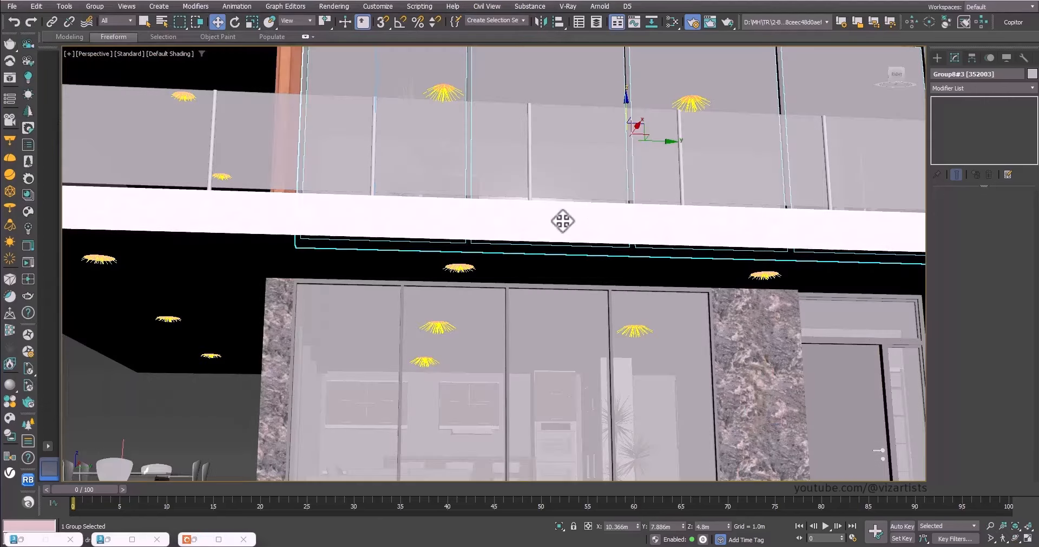
scroll(590, 204, up, 5)
scroll(594, 214, down, 8)
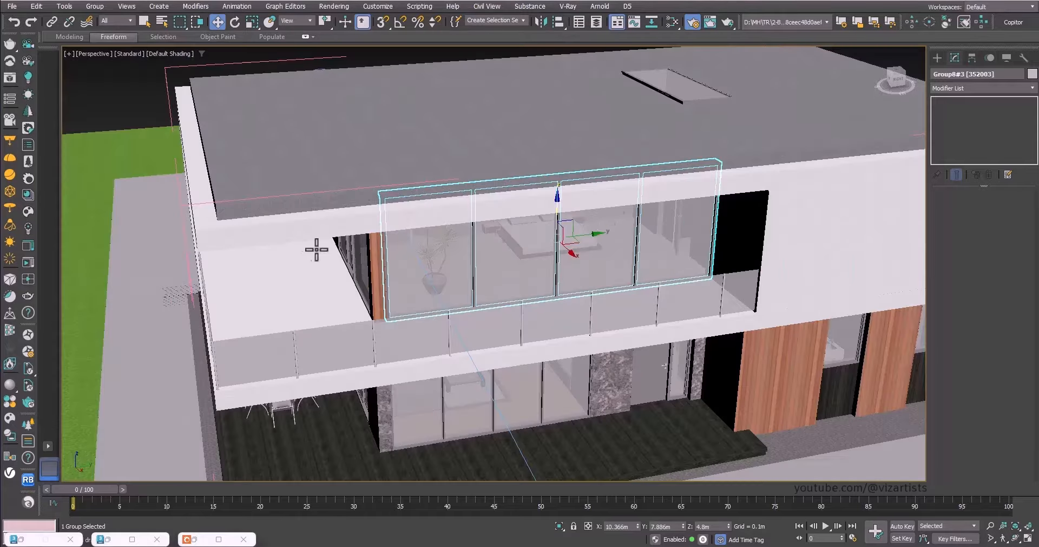
Step: Add the upper side glazing, both ground-floor glazing groups, the entrance door and a small ground-floor window to the selection
alt+middle_drag(313, 248, 429, 209)
ctrl+click(488, 232)
middle_drag(508, 342, 521, 290)
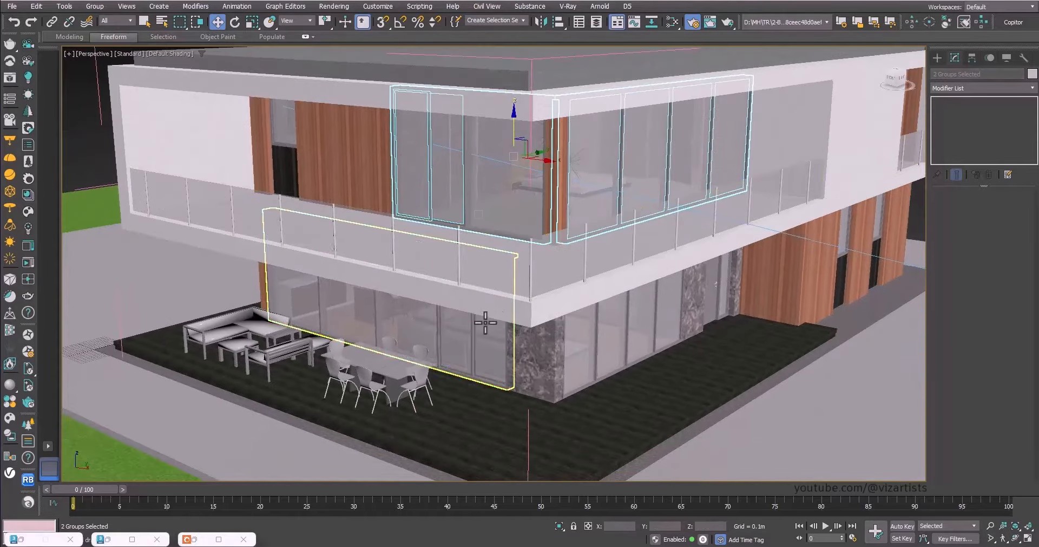
ctrl+click(485, 322)
ctrl+click(617, 330)
middle_drag(681, 307, 542, 276)
ctrl+click(707, 295)
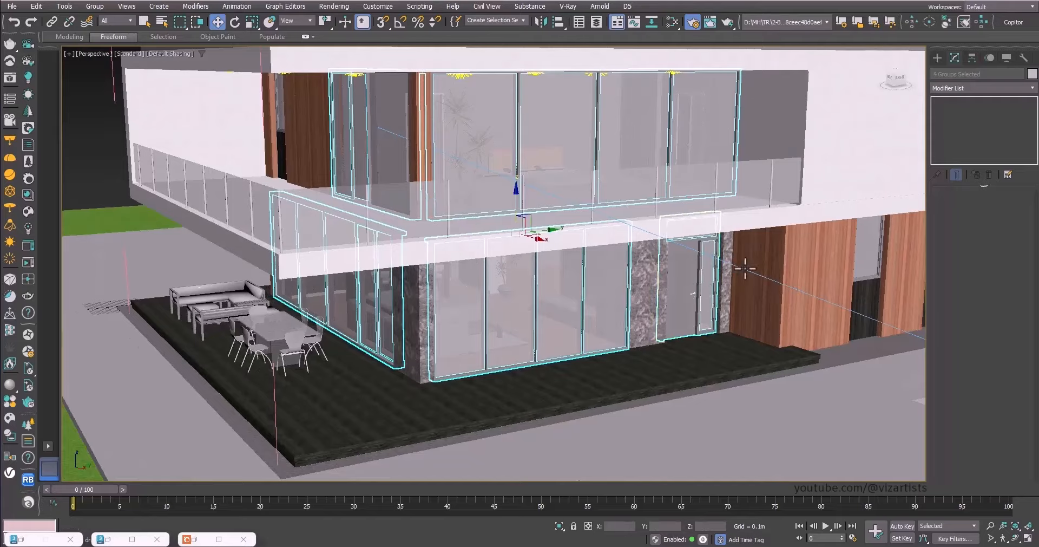
middle_drag(707, 295, 475, 271)
ctrl+click(612, 284)
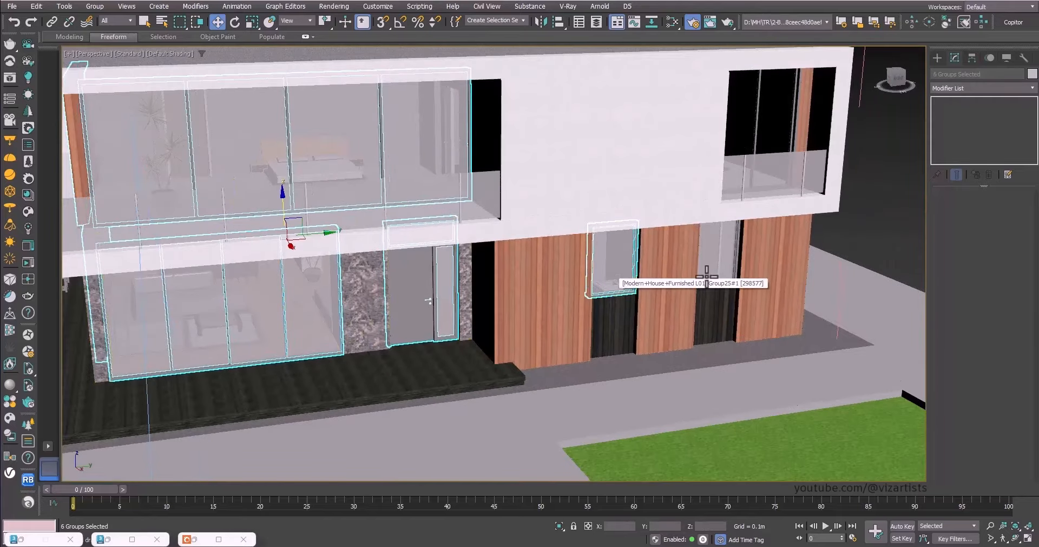
Step: Try to add the glazing behind the upper floor's far-end balcony to the selection, and clear the mistaken picks
scroll(738, 204, up, 10)
scroll(570, 231, down, 10)
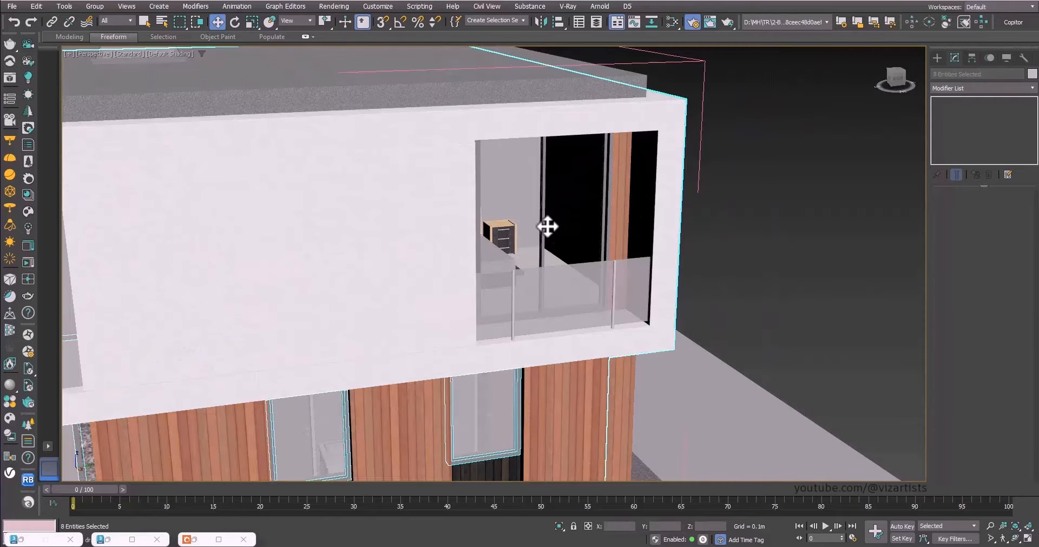
click(552, 225)
key(ctrl+z)
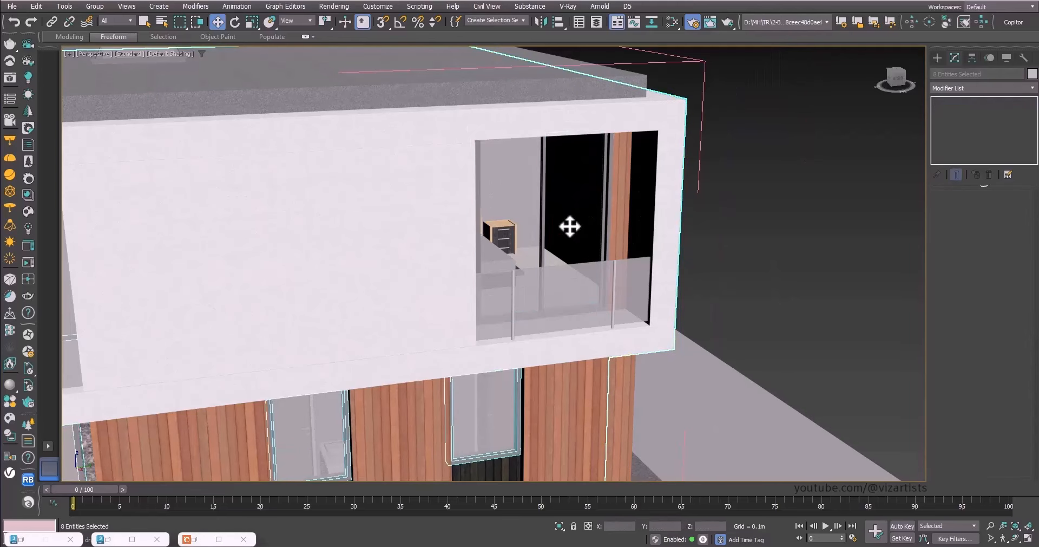
ctrl+click(542, 220)
scroll(544, 221, down, 3)
drag(622, 216, 666, 141)
key(ctrl+z)
click(690, 232)
click(573, 200)
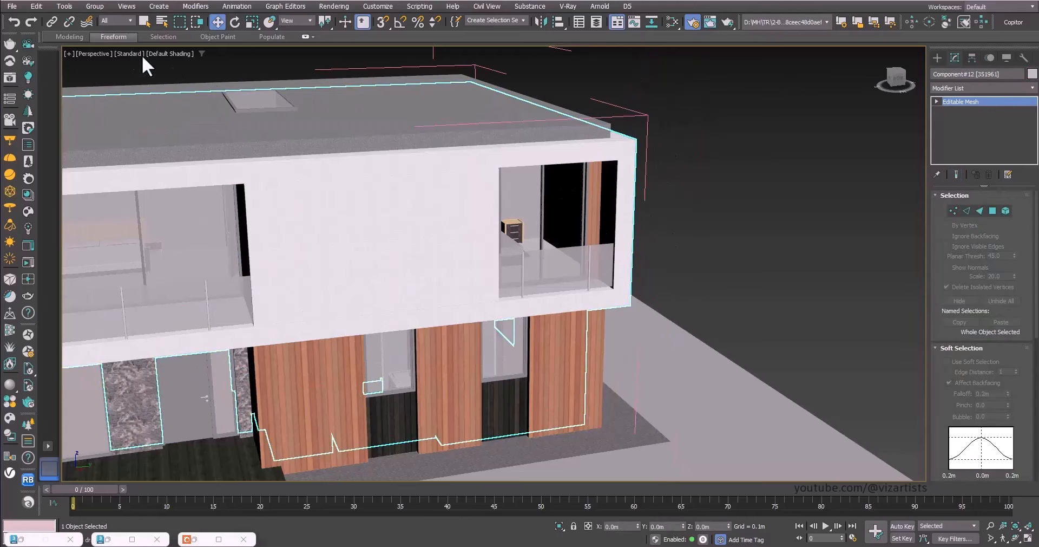
click(95, 6)
click(645, 252)
Step: Select the two small ground-floor windows, the entrance door, the front and side glazing on both floors, and the balcony railing
click(496, 367)
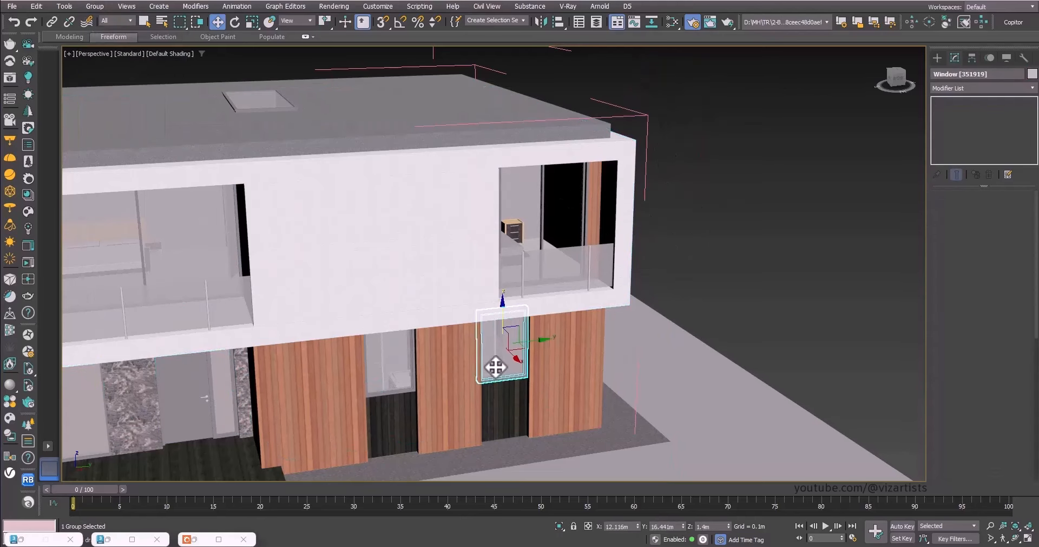
ctrl+click(374, 373)
middle_drag(330, 376, 740, 320)
ctrl+click(615, 348)
ctrl+click(486, 353)
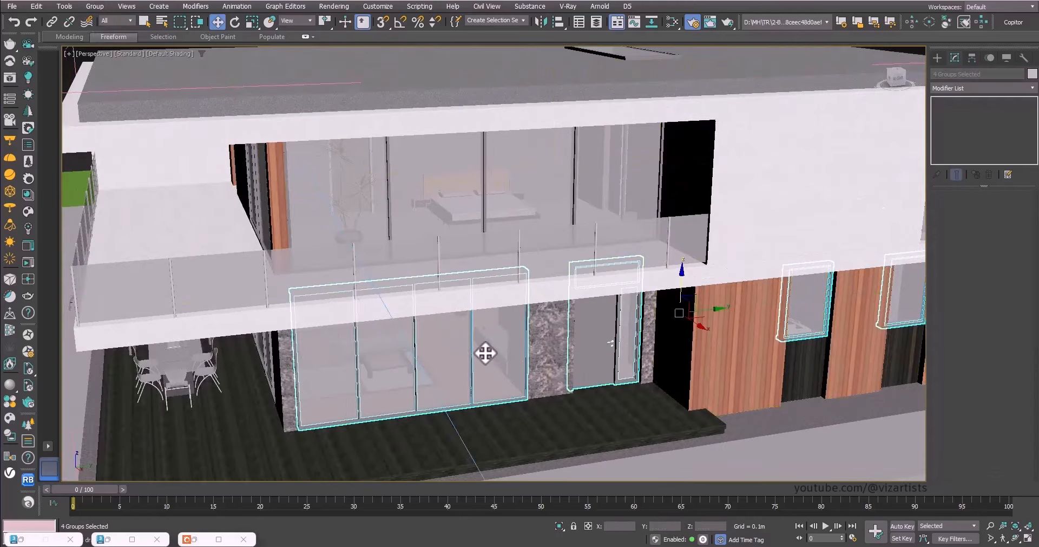
ctrl+click(527, 184)
middle_drag(357, 273, 685, 270)
ctrl+click(594, 216)
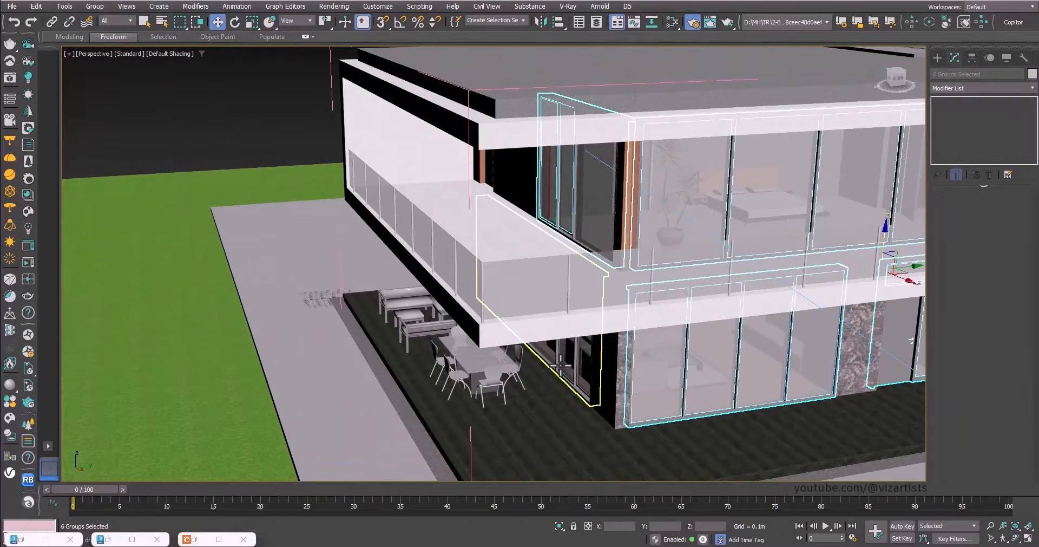
ctrl+click(595, 283)
ctrl+click(653, 281)
middle_drag(656, 276, 303, 293)
middle_drag(877, 254, 655, 269)
scroll(685, 265, up, 3)
scroll(711, 268, down, 8)
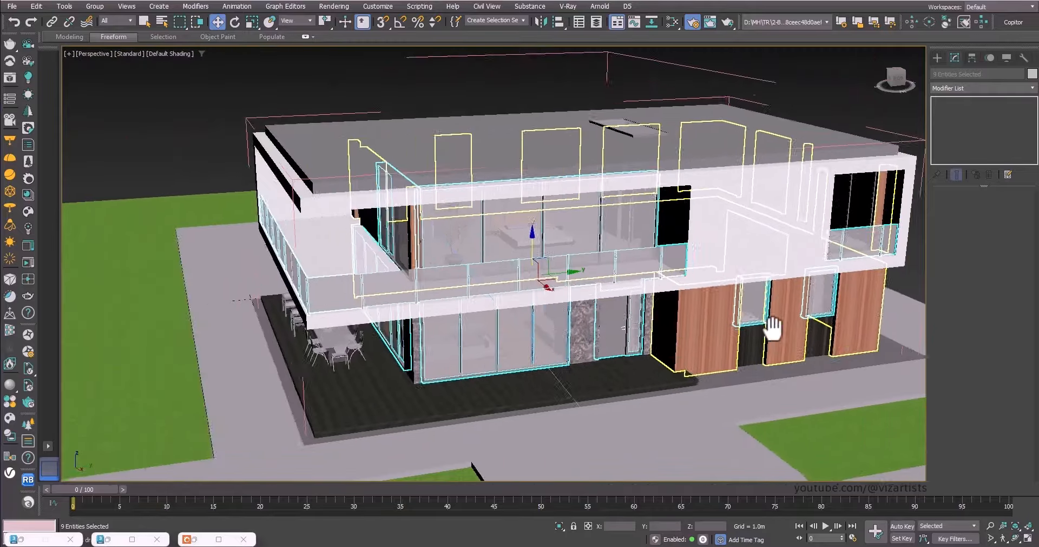
Step: Isolate the selected windows, door and glass railing, and open their groups
right_click(688, 317)
click(718, 206)
alt+middle_drag(709, 224, 592, 232)
click(93, 5)
click(109, 44)
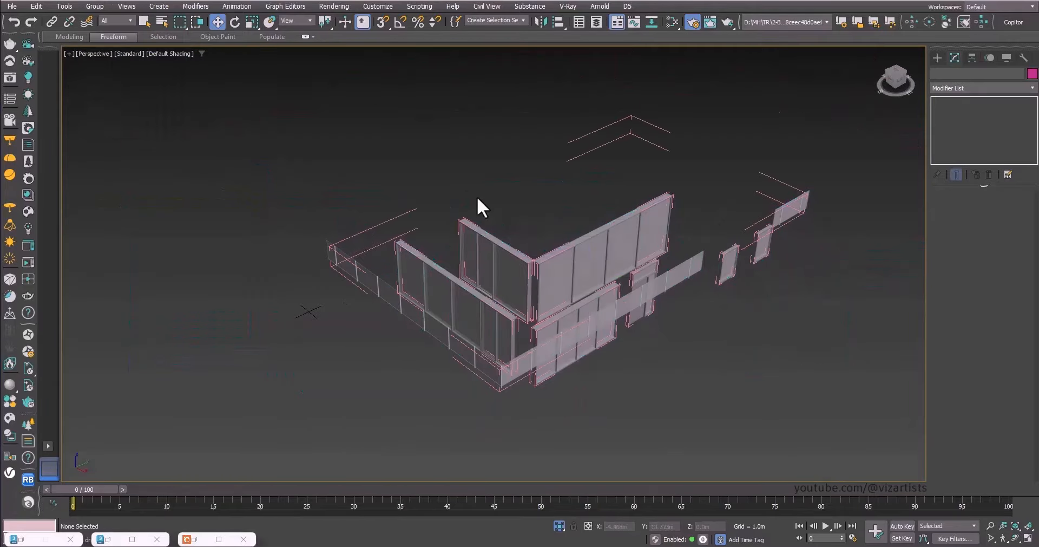
Step: Select the glass panes of the front and side glazing on both floors, together with the balcony railing glass
scroll(476, 196, up, 4)
scroll(607, 281, down, 5)
middle_drag(607, 281, 441, 197)
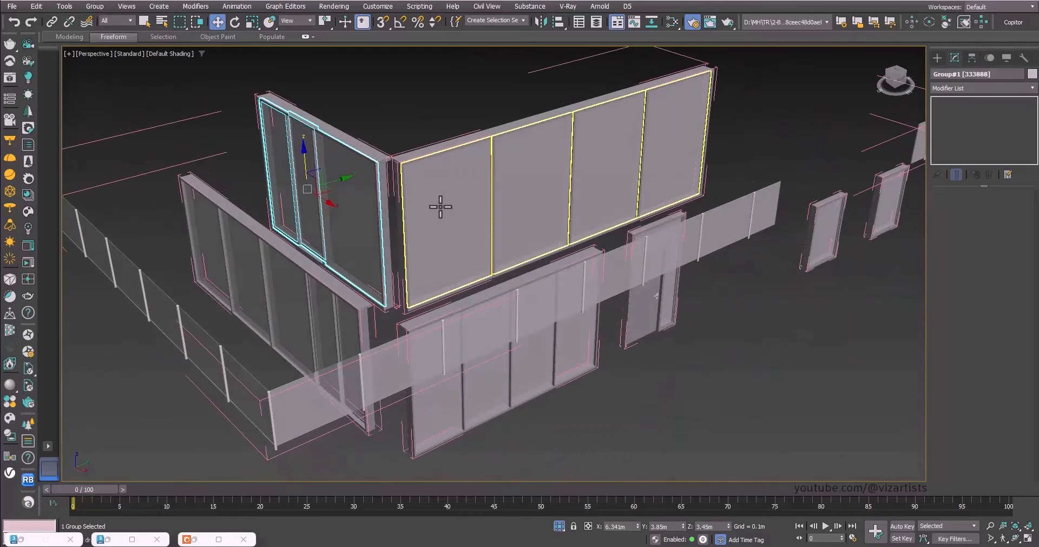
ctrl+click(472, 312)
ctrl+click(478, 332)
ctrl+click(324, 347)
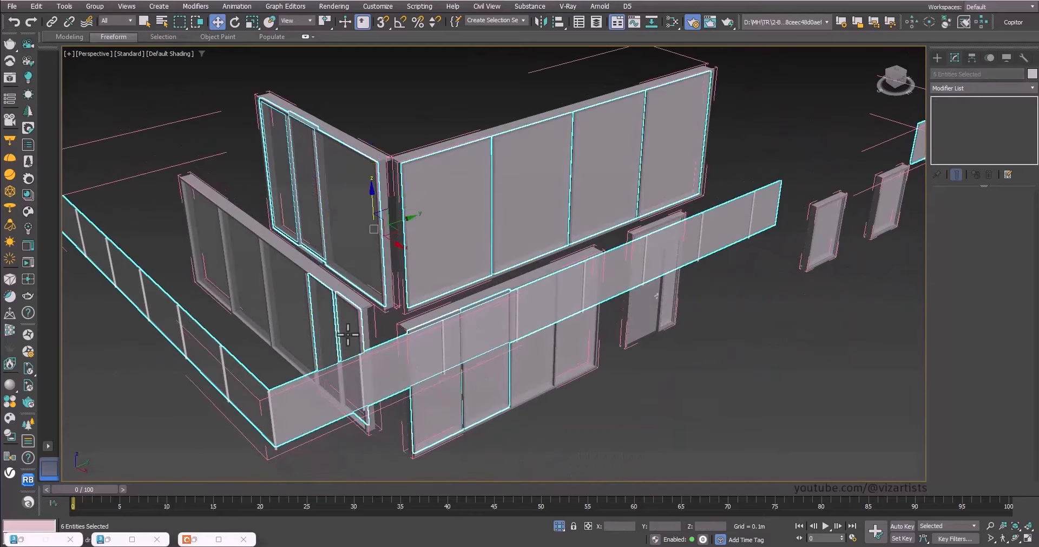
ctrl+click(347, 336)
ctrl+click(273, 304)
ctrl+click(555, 333)
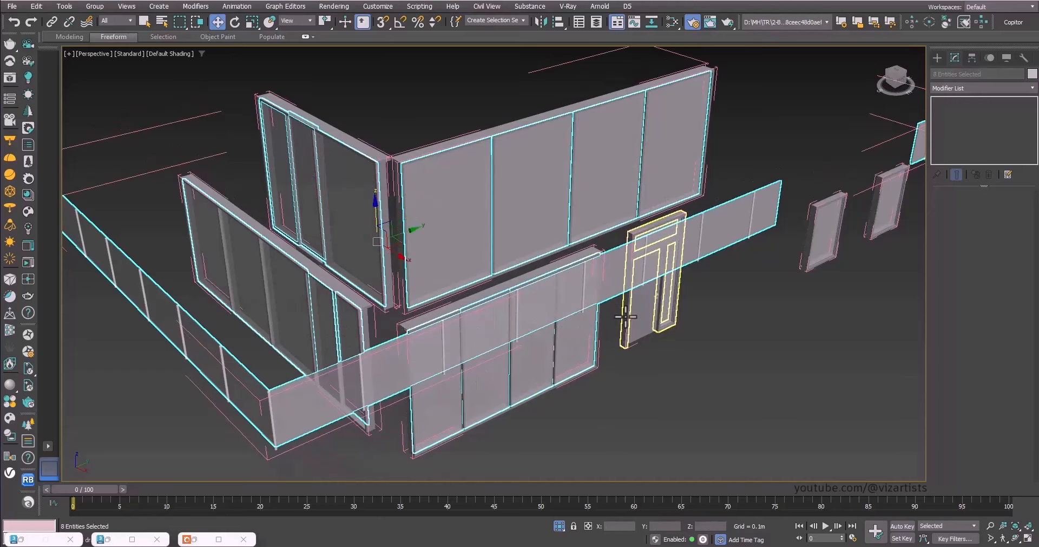
Step: Add the entrance door's glass and the panes of the two small ground-floor windows to the selection
ctrl+click(669, 301)
alt+middle_drag(716, 258, 342, 245)
scroll(304, 299, up, 2)
ctrl+click(304, 299)
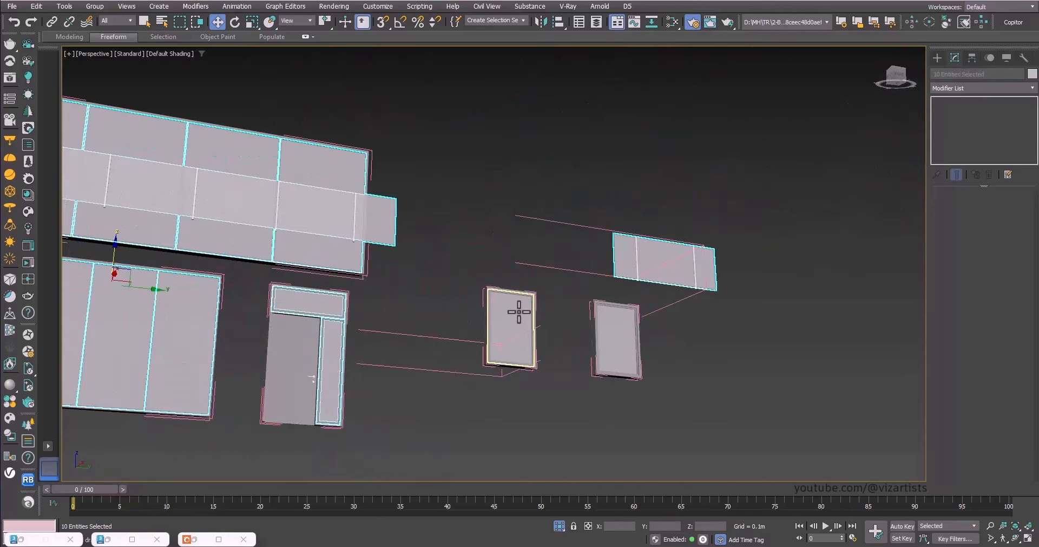
ctrl+click(517, 308)
ctrl+click(610, 329)
scroll(432, 337, down, 5)
alt+middle_drag(432, 336, 432, 278)
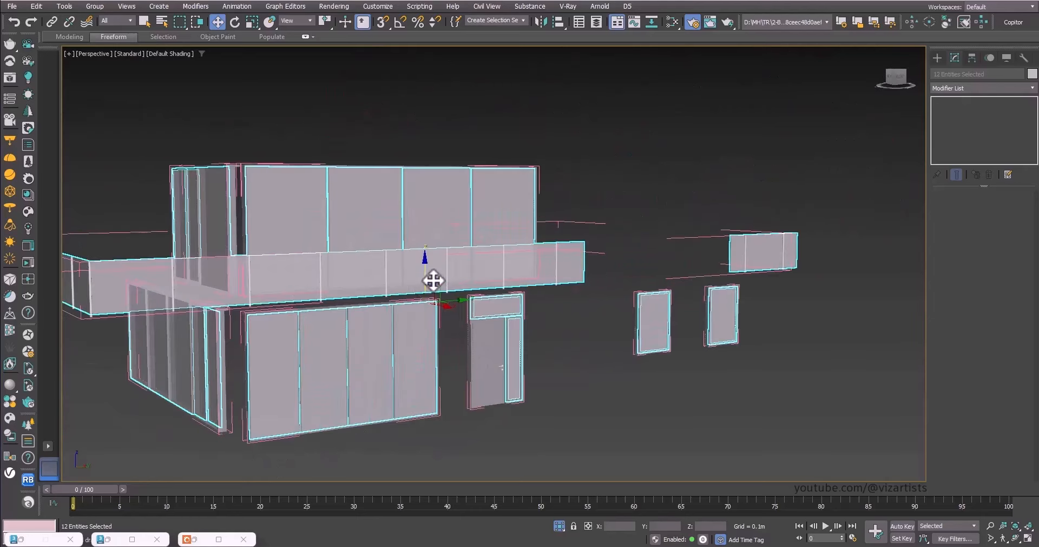
scroll(432, 279, up, 3)
Step: Assign a material from the Corona Material Library's Glass category to all the selected panes
click(203, 540)
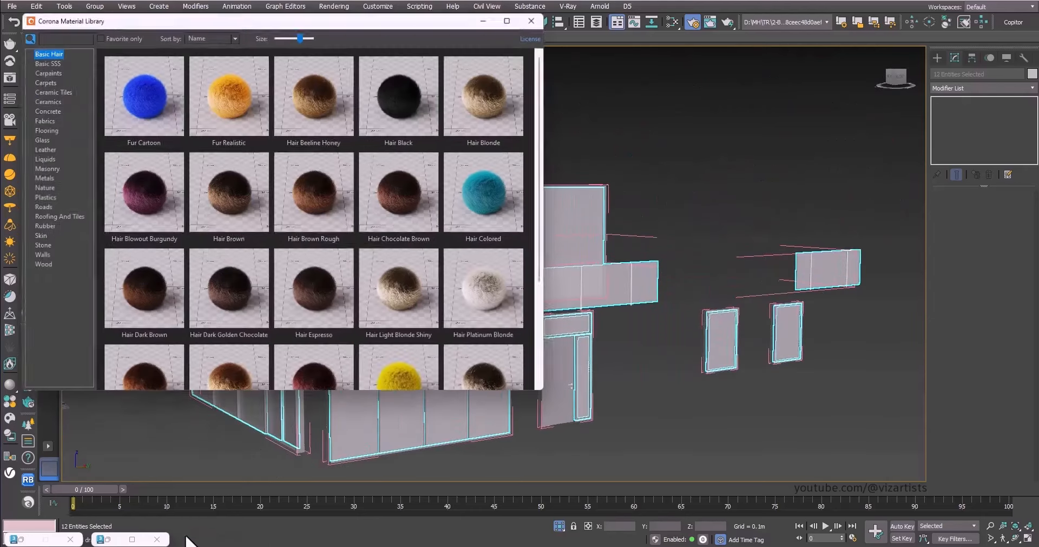
click(41, 132)
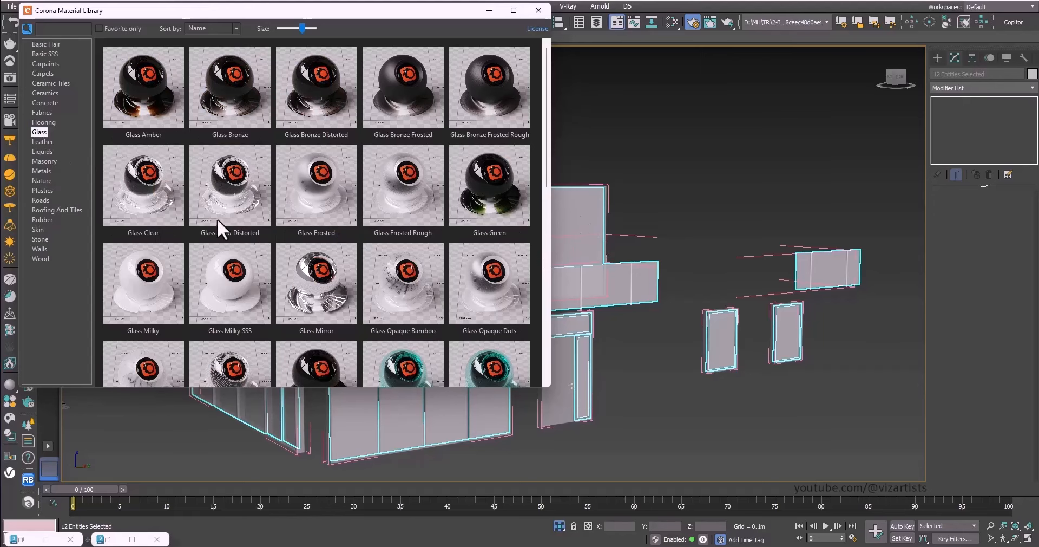
drag(416, 14, 295, 85)
click(494, 294)
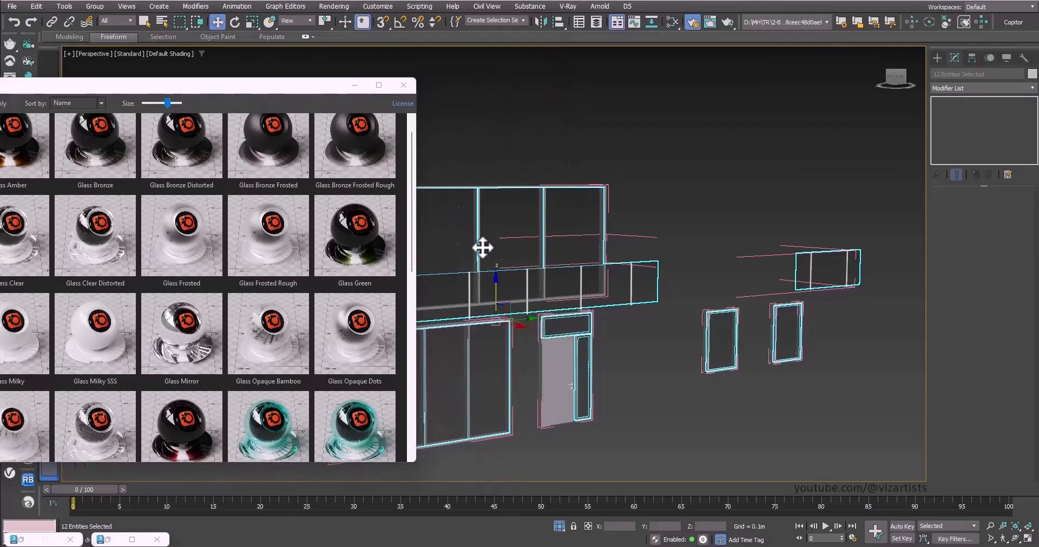
Step: Hide the selected glass panes so only the frames, railing posts and door leaf remain
click(379, 85)
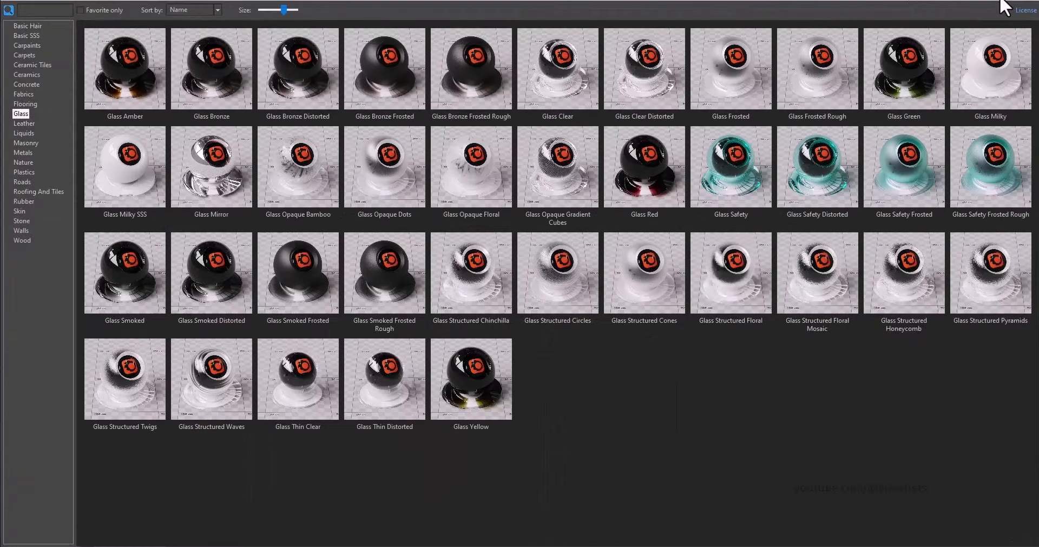
click(1005, 6)
right_click(509, 135)
click(542, 144)
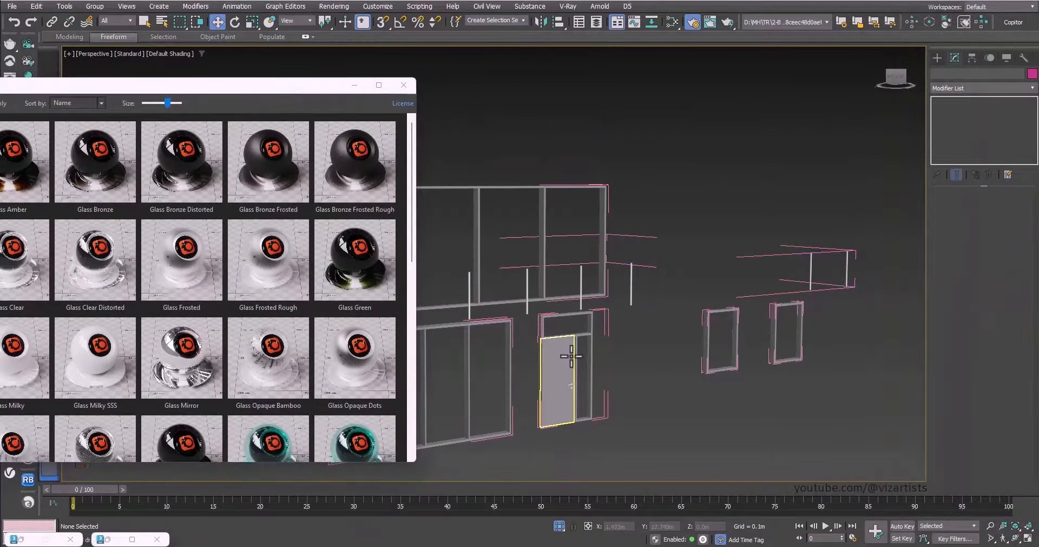
Step: Select all the remaining window frames, door parts and railing posts together
scroll(596, 271, up, 5)
scroll(639, 203, down, 8)
scroll(650, 217, up, 5)
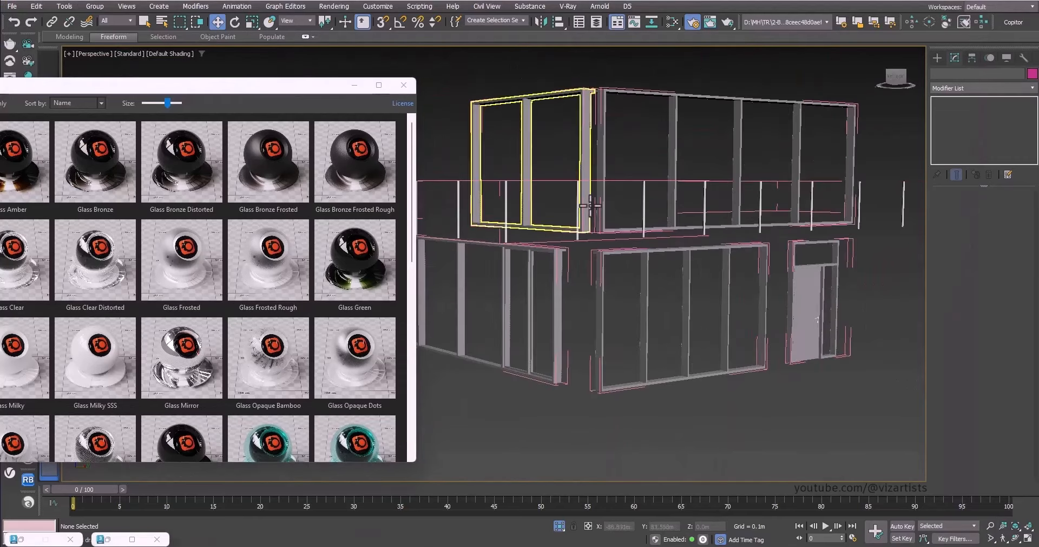
scroll(591, 206, down, 6)
scroll(591, 205, up, 5)
scroll(650, 162, down, 7)
drag(773, 105, 539, 195)
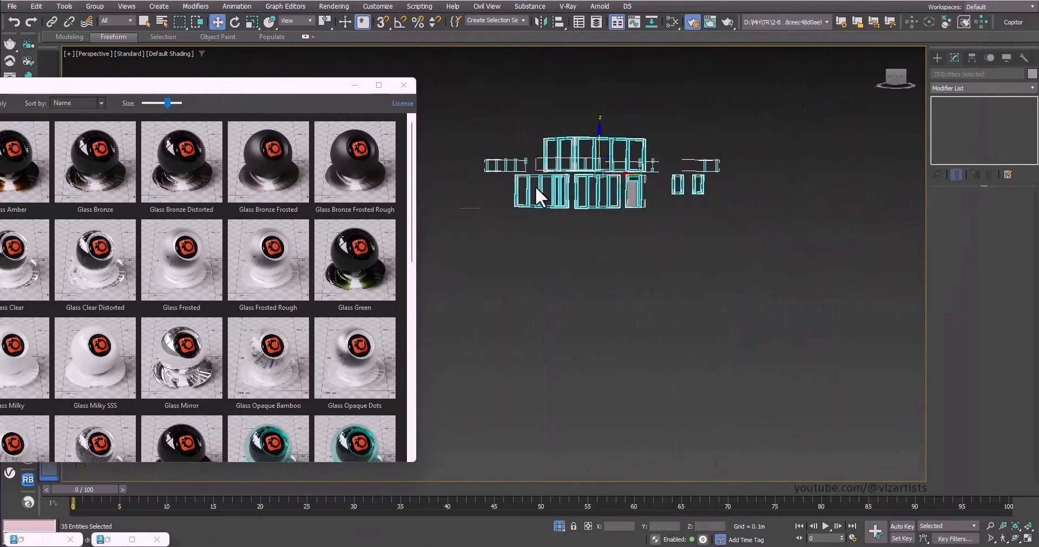
scroll(541, 146, up, 10)
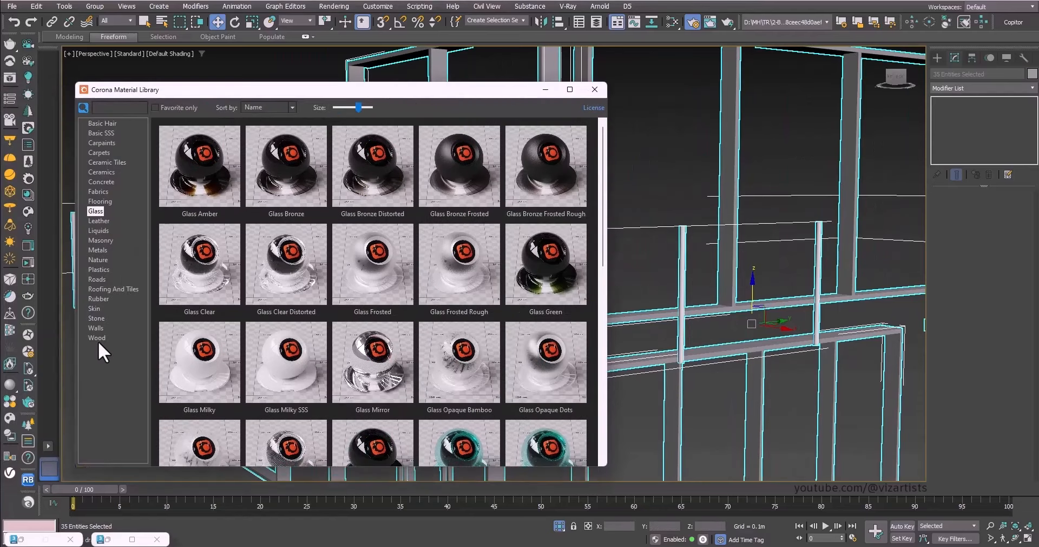
Step: Assign Aluminium Black Anodized from the library's Metals category to the whole selection, and close the library
click(105, 251)
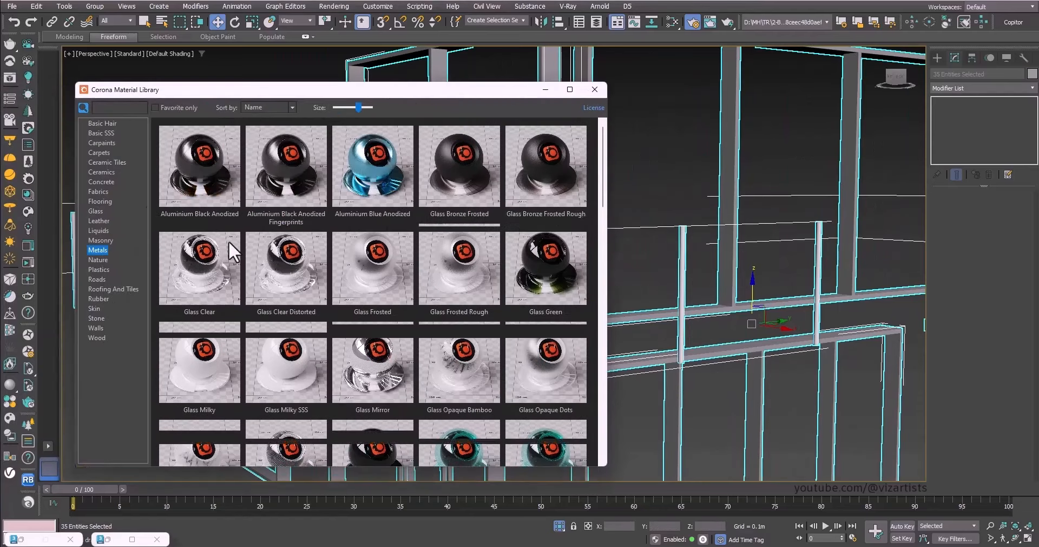
drag(201, 191, 553, 66)
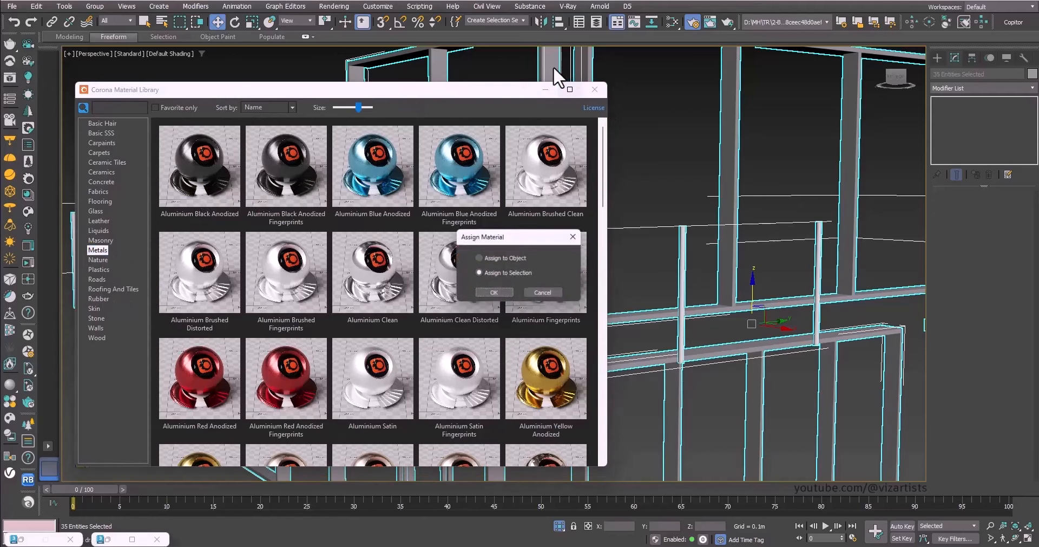
click(505, 294)
click(595, 90)
Step: Unhide all objects to bring back the complete house with its glazing
right_click(637, 112)
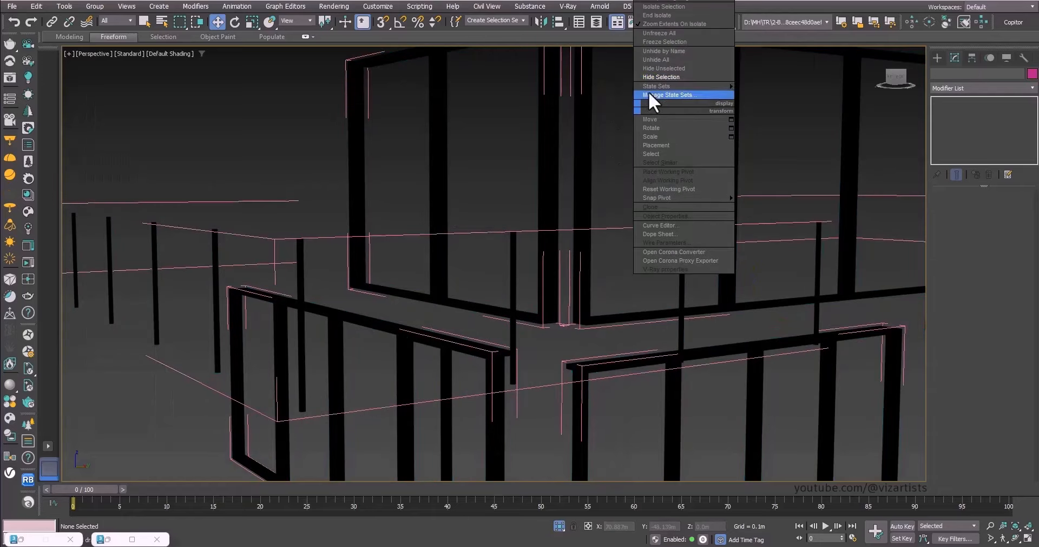
click(664, 70)
scroll(665, 69, down, 8)
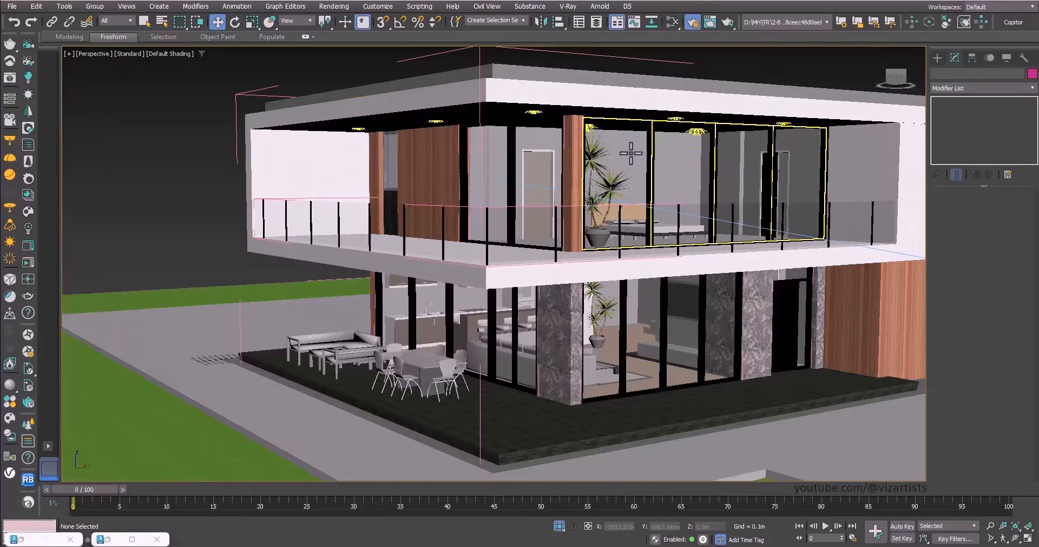
scroll(680, 163, up, 9)
scroll(360, 172, down, 5)
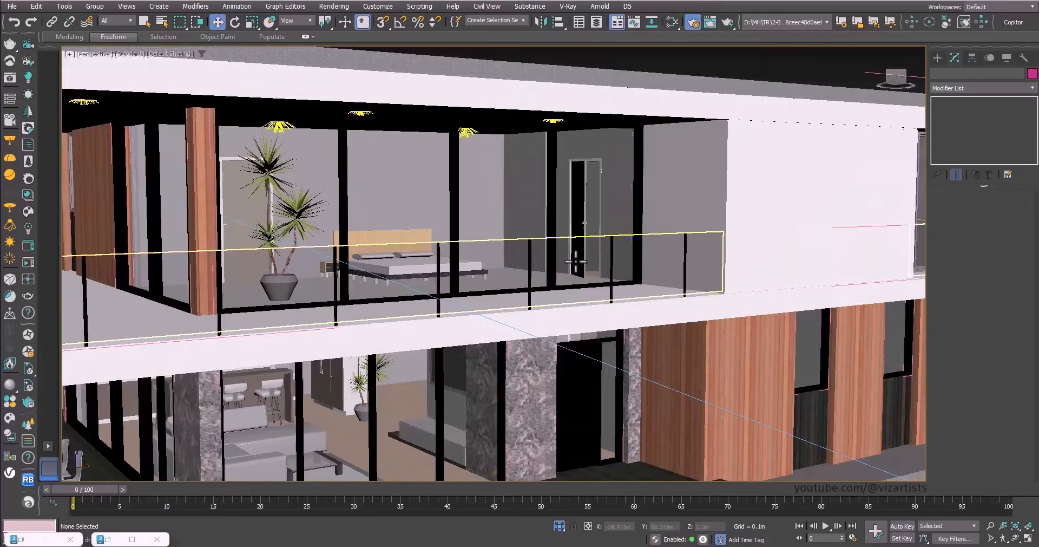
middle_drag(552, 295, 552, 132)
scroll(470, 261, up, 5)
scroll(470, 260, down, 5)
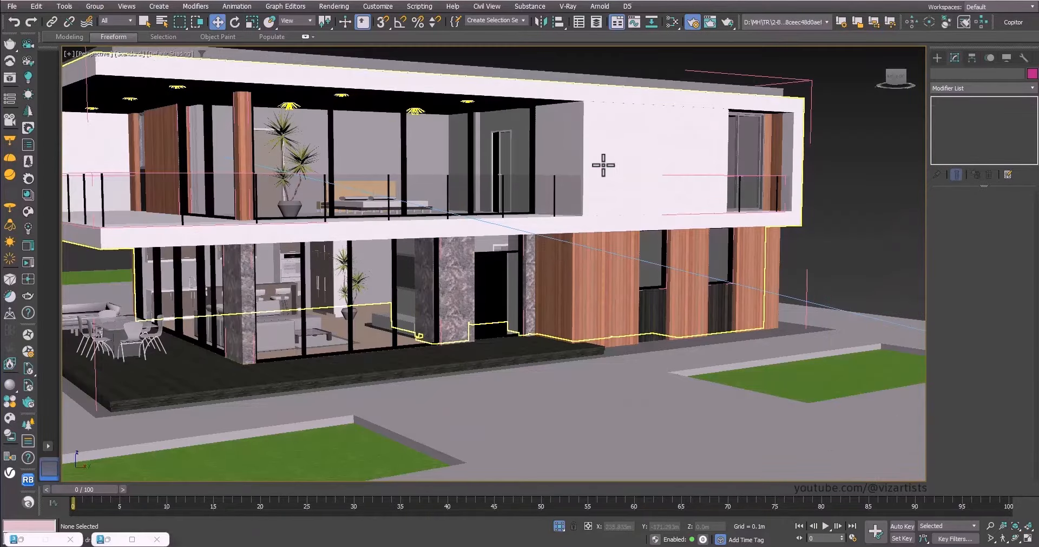
Step: Select the white upper-storey body, sample the multi/sub-object material MultiMat_11 into the Slate Material Editor, and move its node aside
click(608, 130)
scroll(679, 188, up, 1)
scroll(680, 188, up, 2)
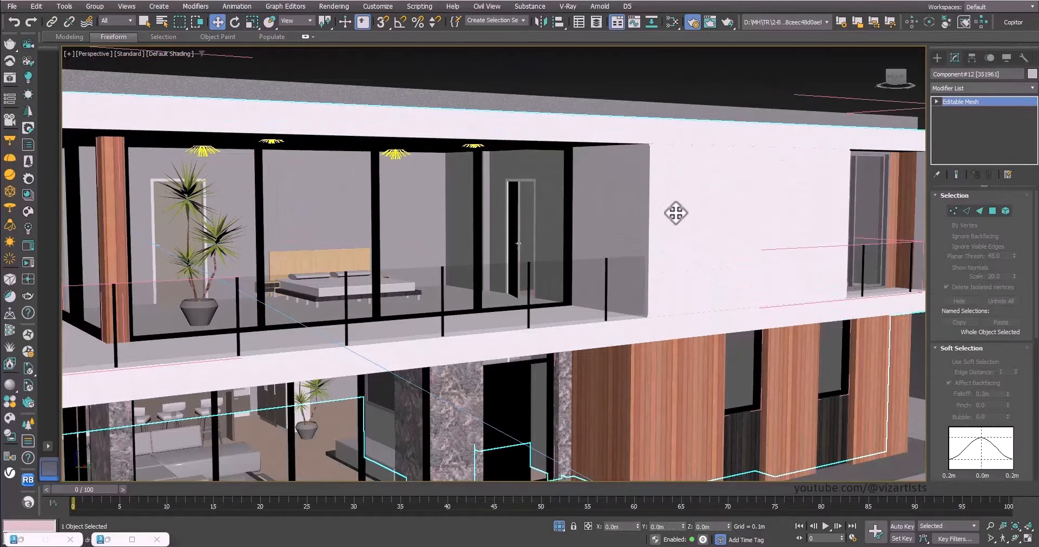
middle_drag(638, 205, 638, 218)
key(m)
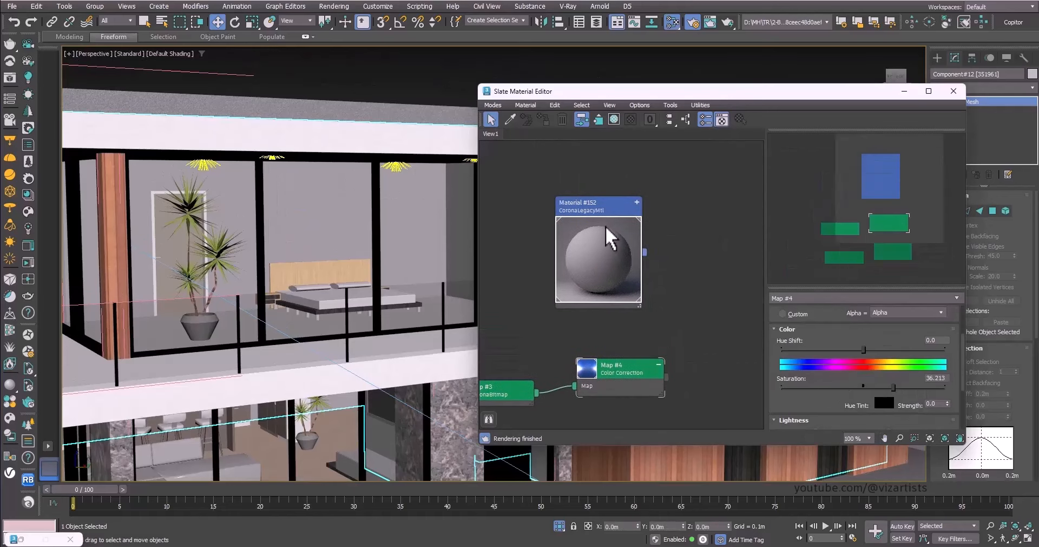
click(510, 119)
scroll(379, 163, up, 4)
click(392, 141)
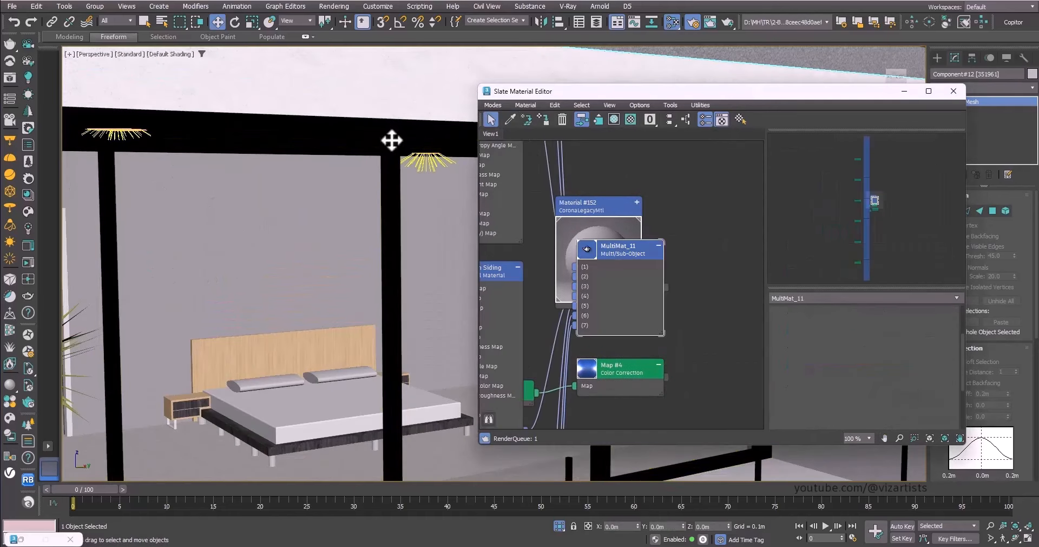
scroll(661, 279, down, 4)
drag(634, 257, 501, 356)
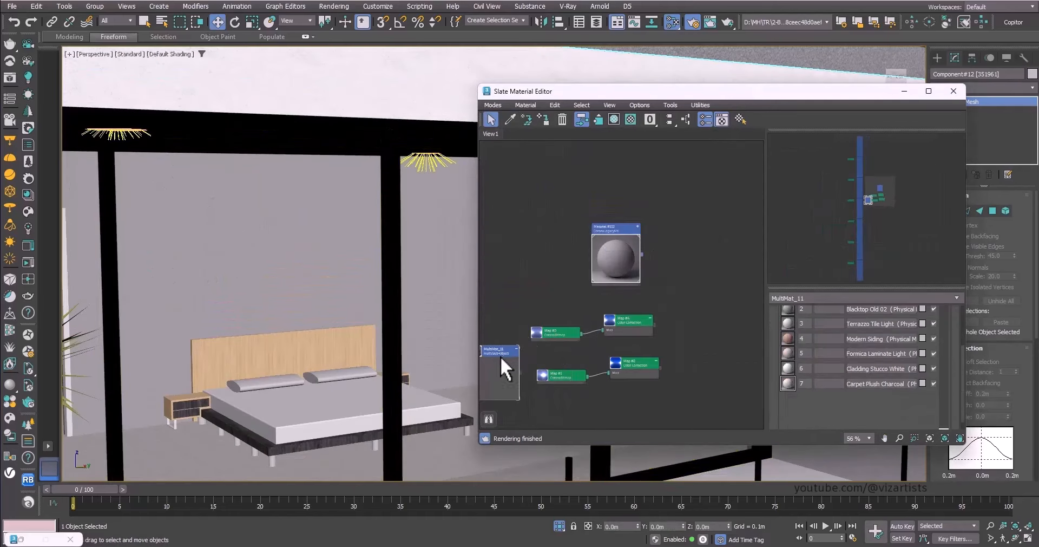
Step: Sample the Aluminium Black Anodized material from an upper window frame into the Slate Material Editor, then put the editor away and clear the selection
click(510, 119)
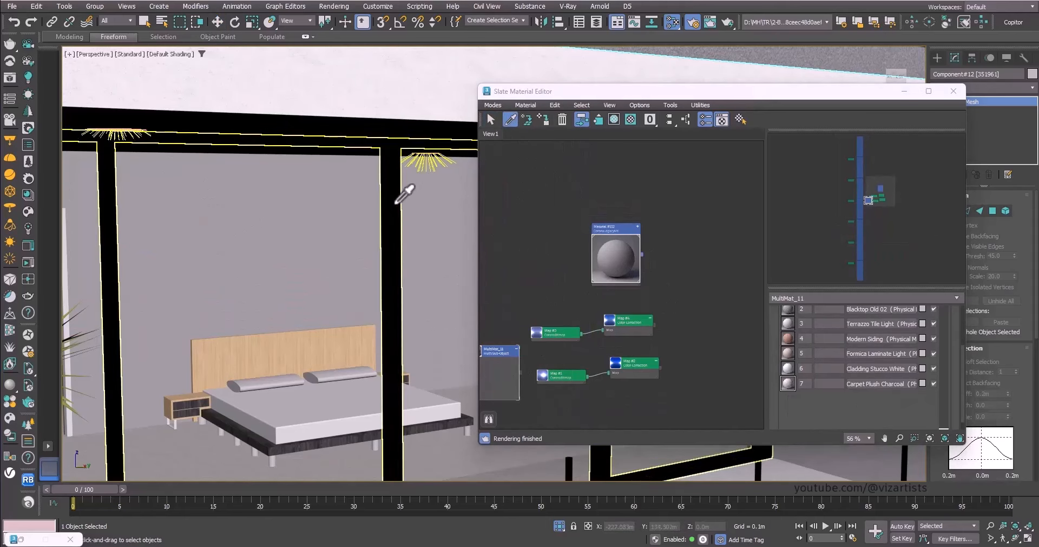
click(396, 201)
double_click(618, 222)
drag(618, 222, 519, 167)
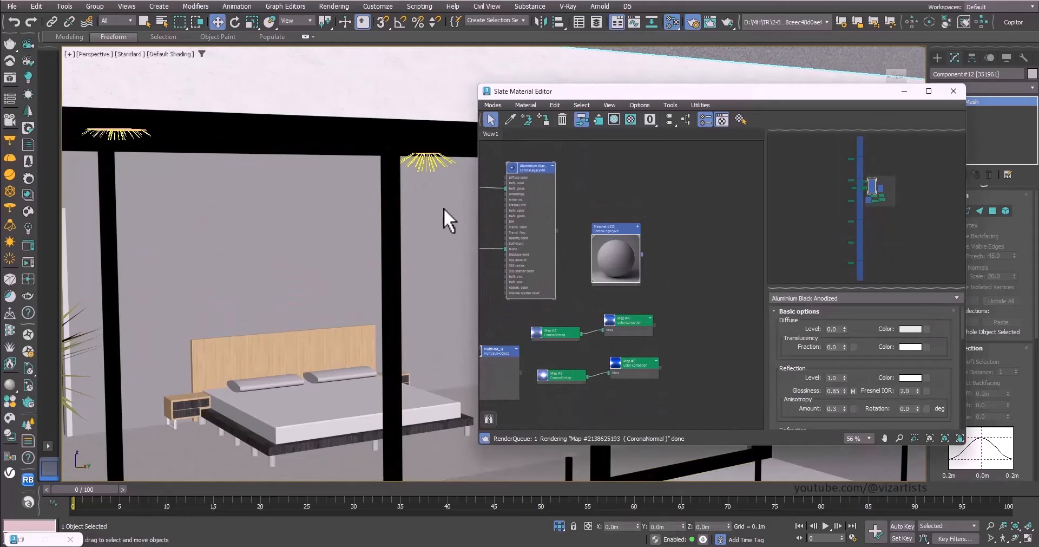
scroll(443, 208, down, 5)
middle_drag(443, 208, 352, 260)
scroll(554, 169, up, 1)
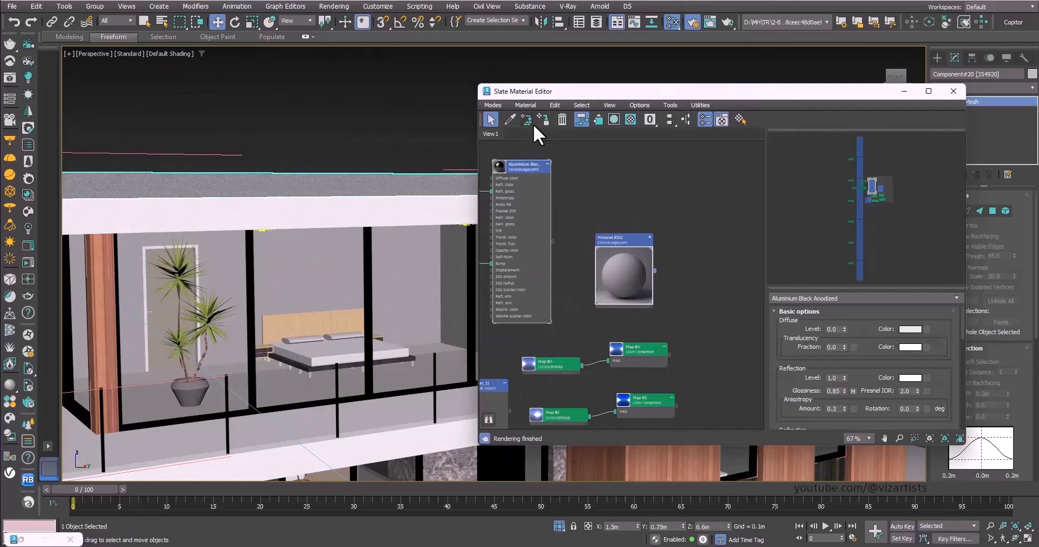
click(899, 92)
click(658, 84)
Step: Apply Wall Paint White Matte from the library's Walls category to the white upper-floor exterior wall, and close the library
middle_drag(532, 308, 529, 227)
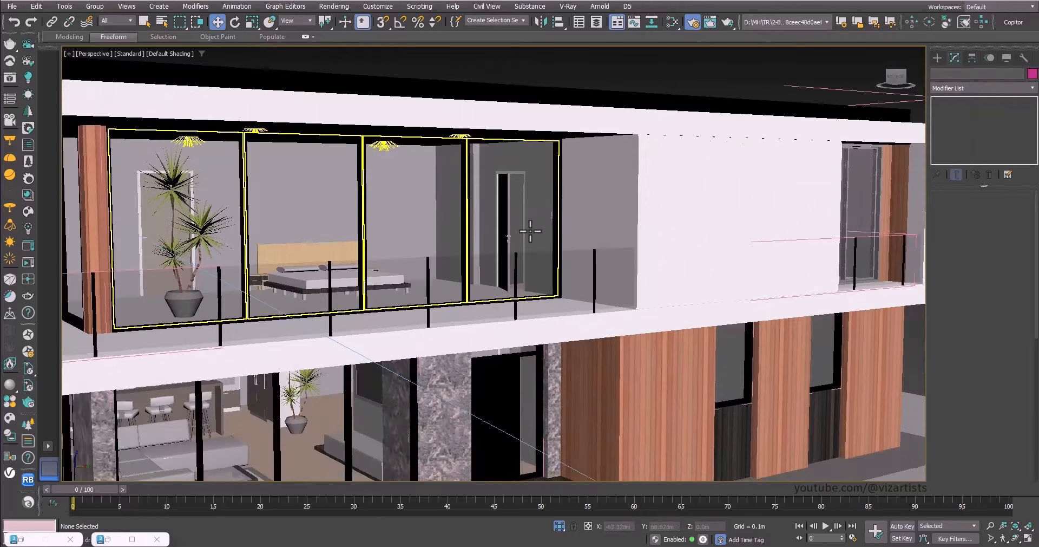
scroll(529, 228, down, 3)
middle_drag(518, 285, 541, 259)
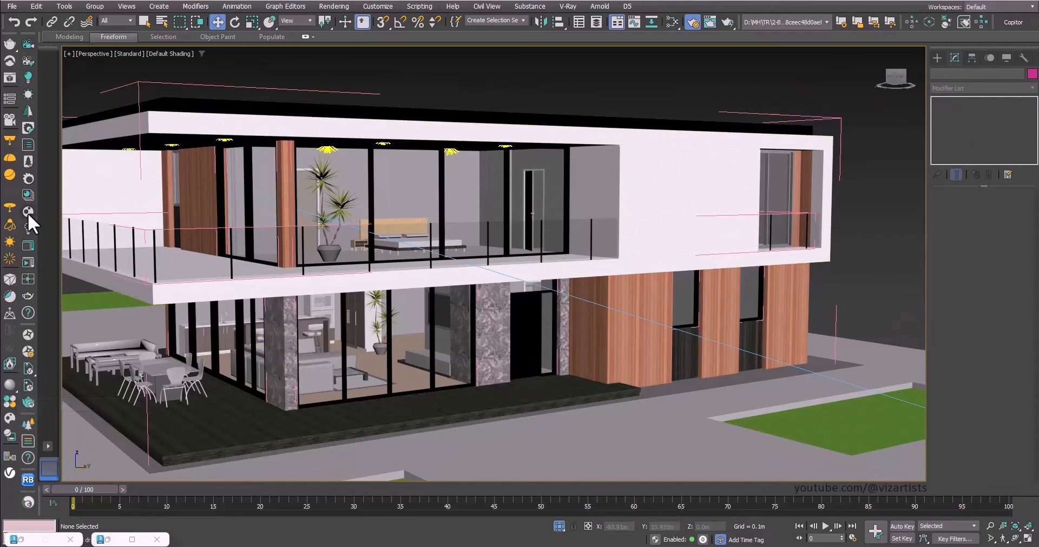
click(28, 213)
click(683, 150)
click(27, 191)
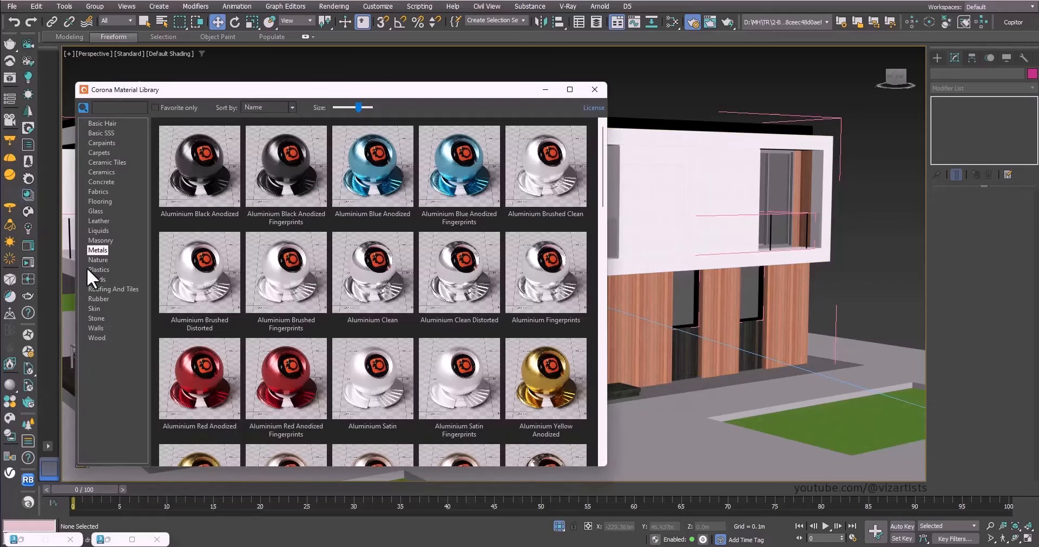
click(101, 327)
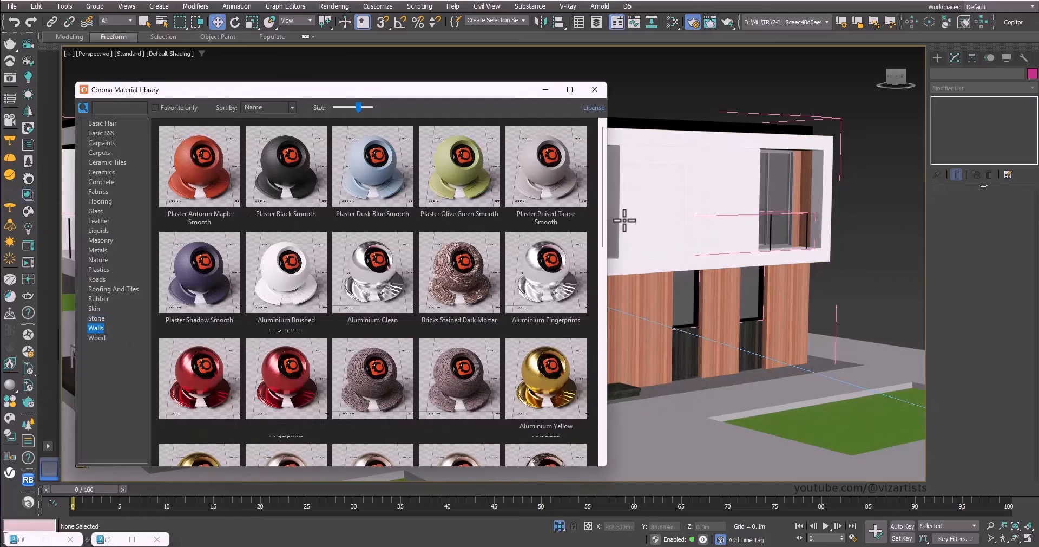
drag(603, 223, 606, 441)
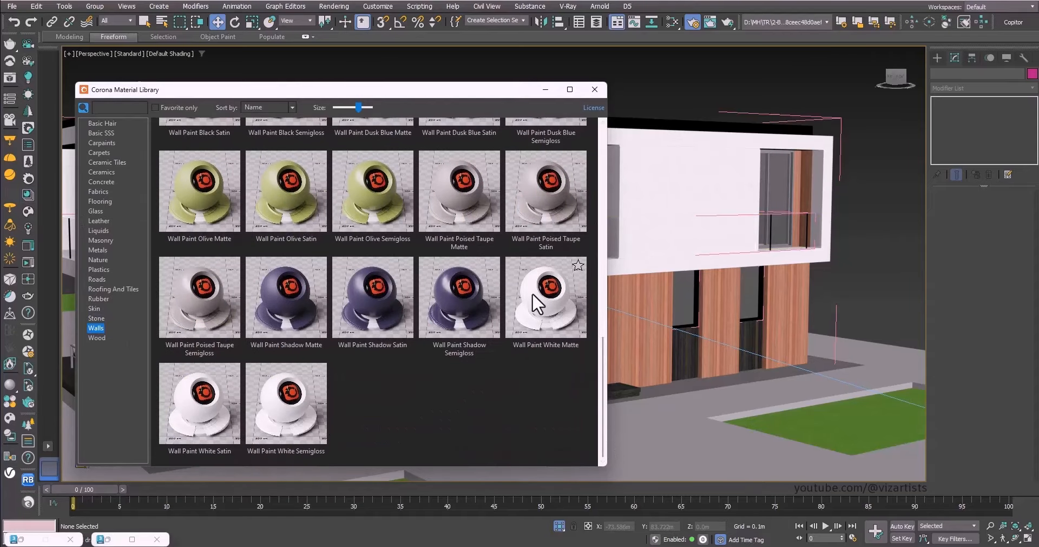
drag(532, 292, 727, 246)
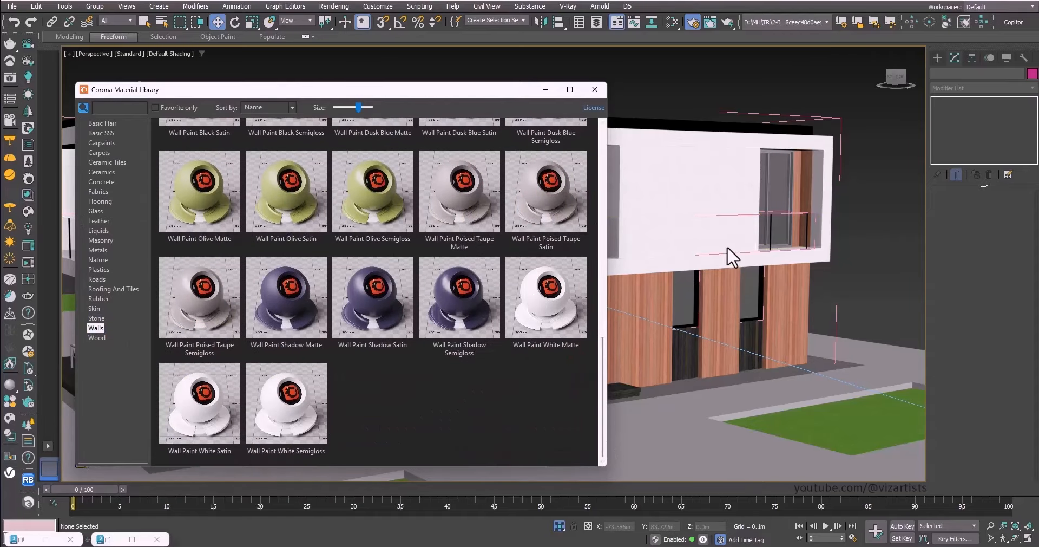
click(595, 89)
click(625, 163)
click(651, 94)
Step: Apply a stacked stone-wall material from the Corona library's Stone category to the ground-floor pillars, and put the library away
alt+middle_drag(651, 94, 385, 325)
click(385, 320)
scroll(620, 303, up, 4)
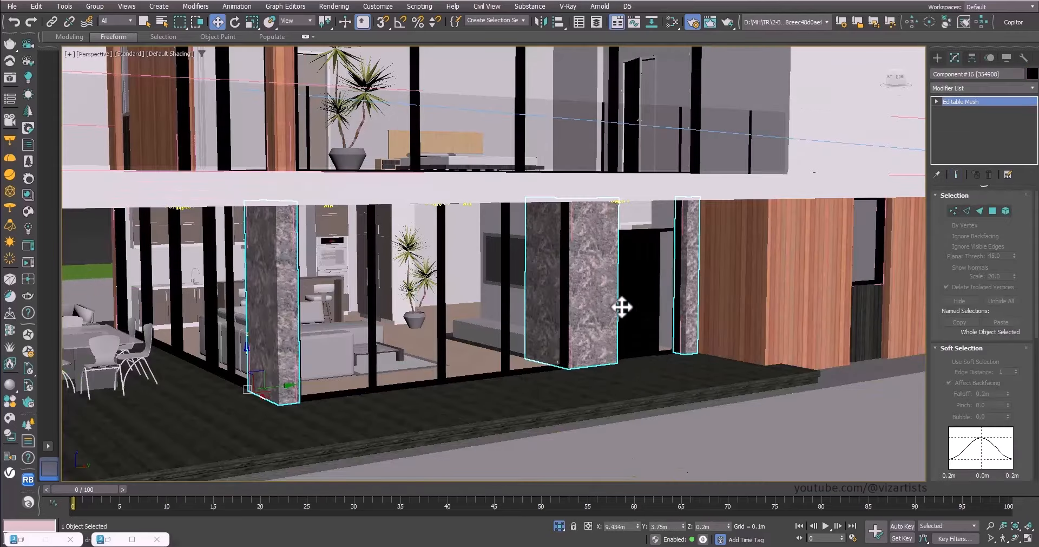
click(28, 193)
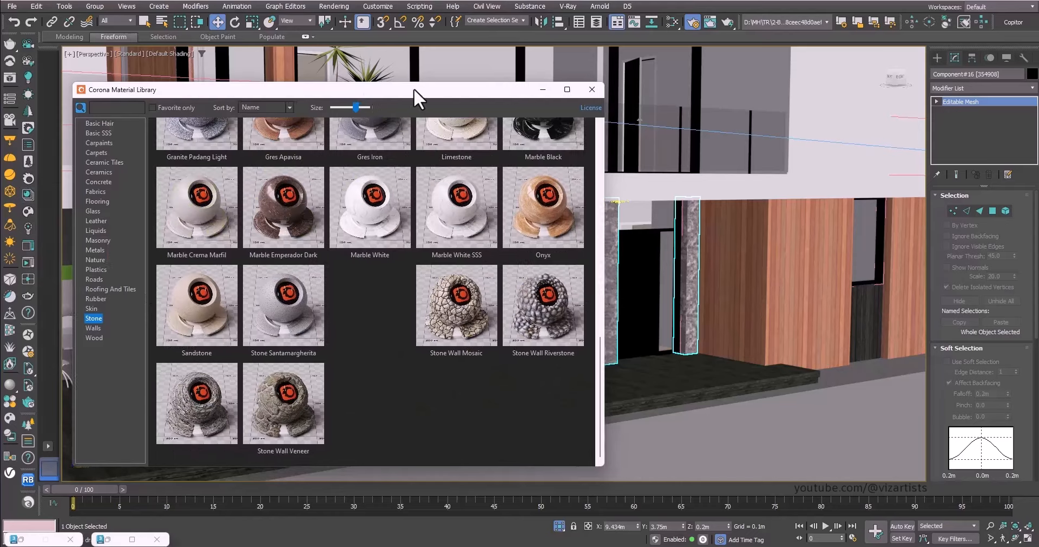
drag(418, 93, 298, 72)
scroll(248, 317, up, 1)
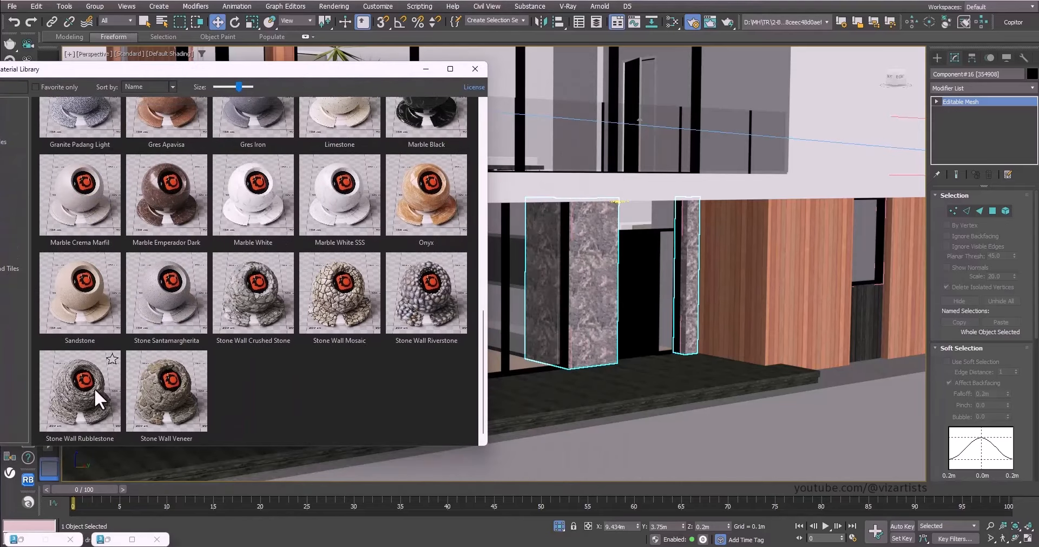
scroll(379, 316, up, 2)
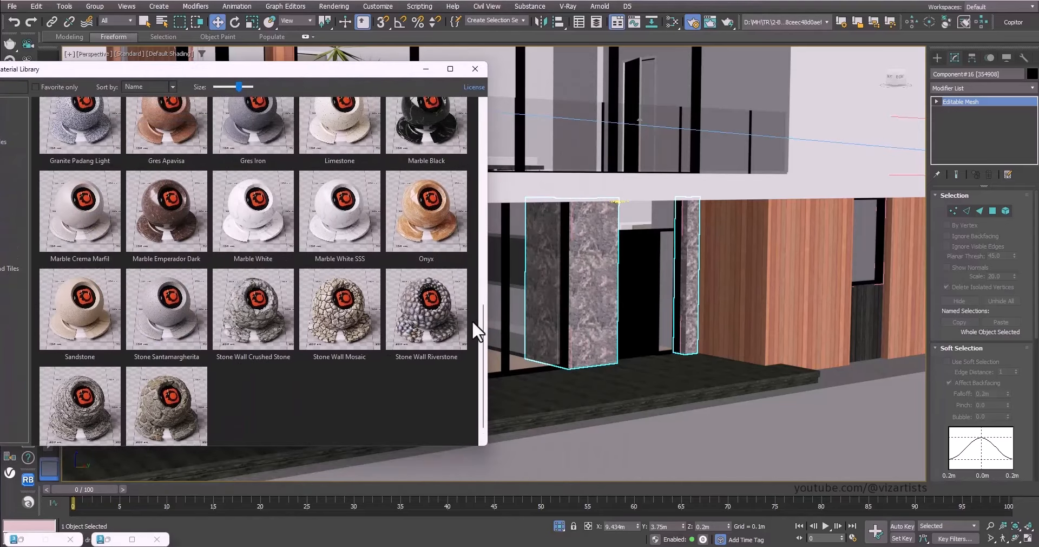
drag(479, 335, 474, 385)
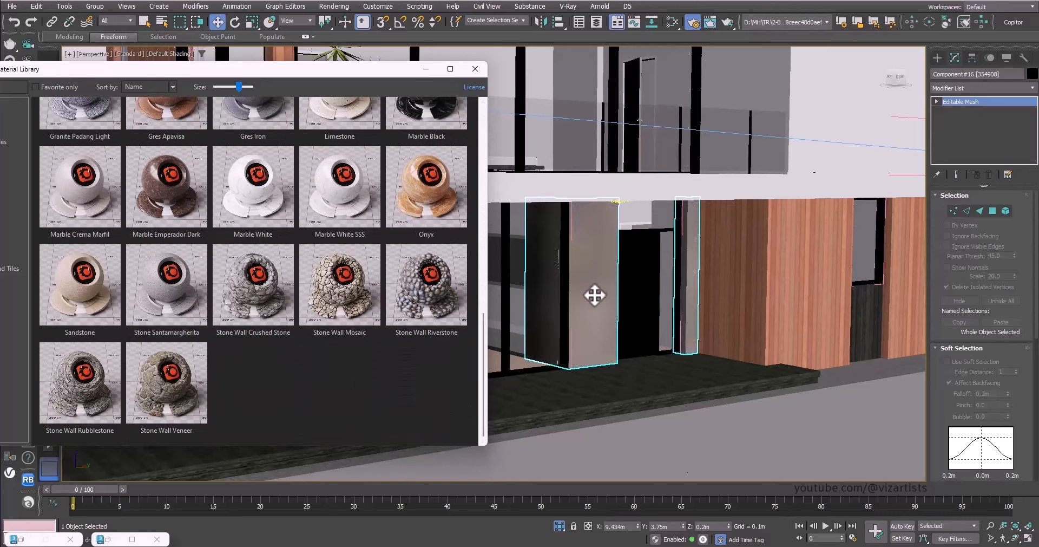
scroll(601, 287, up, 3)
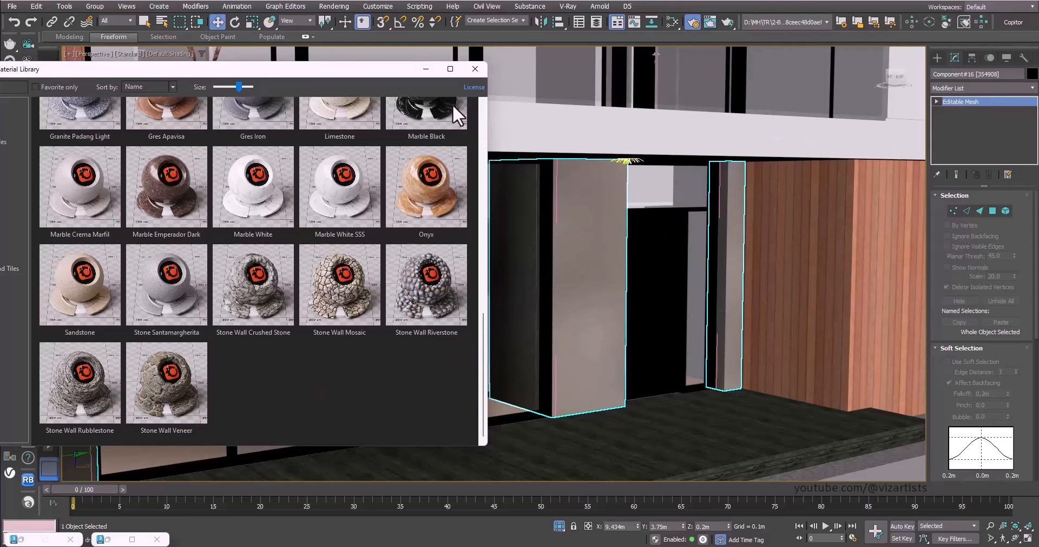
click(426, 69)
Step: Add a UVW Map modifier with Box mapping to the stone pillars and set its length, width and height to 0.01 m
click(976, 89)
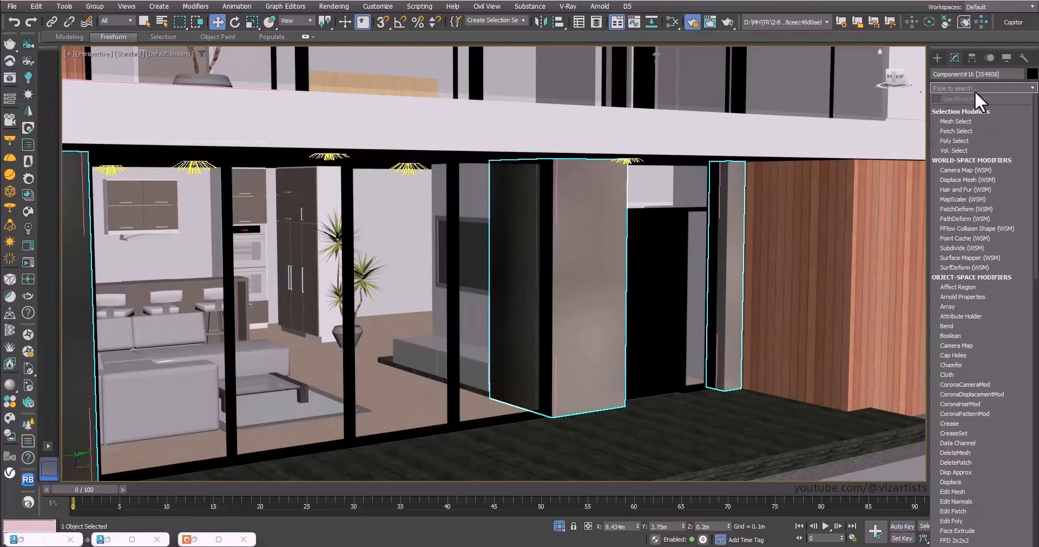
text(u)
click(969, 150)
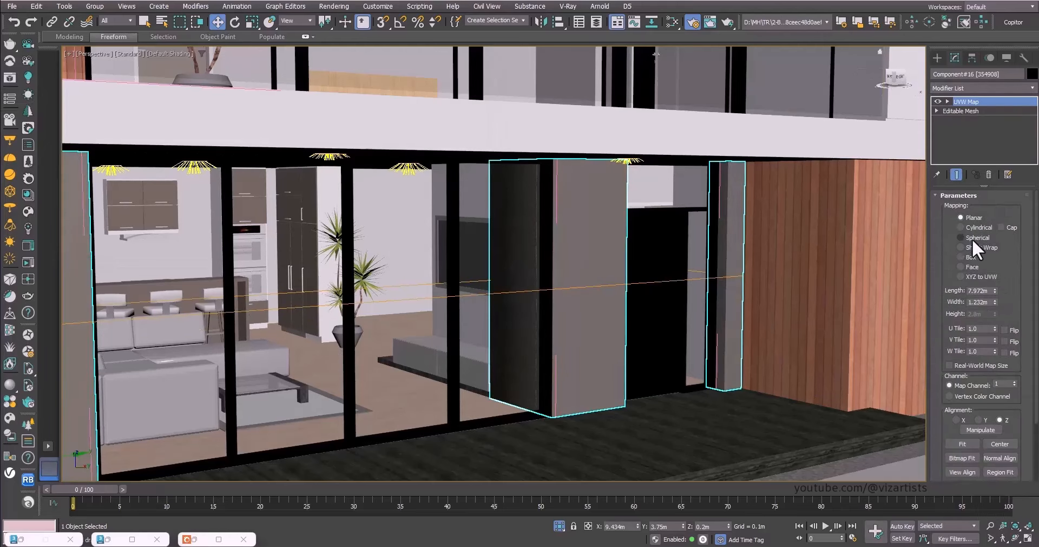
double_click(980, 291)
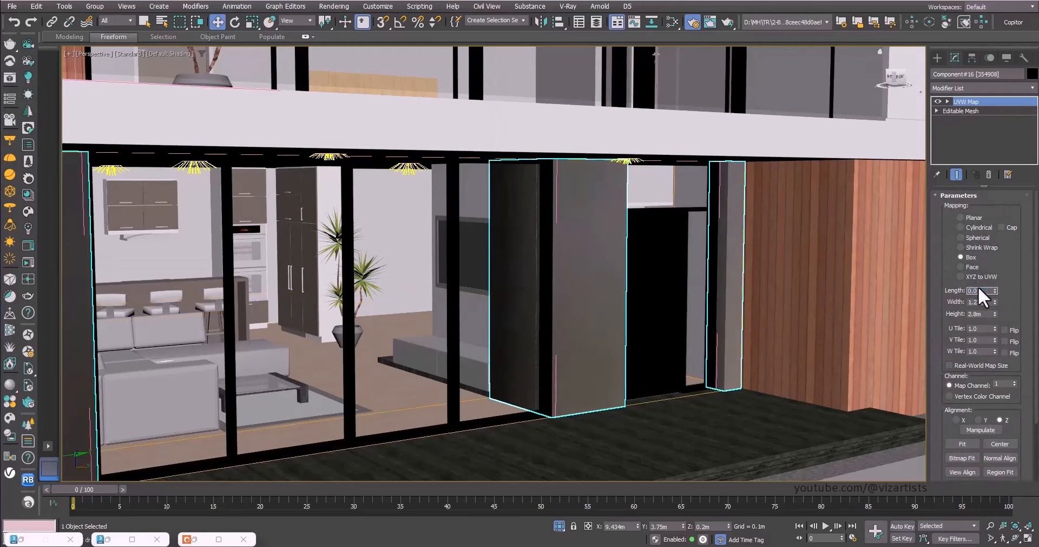
key(Tab)
text(0.0)
key(Tab)
text(0.0)
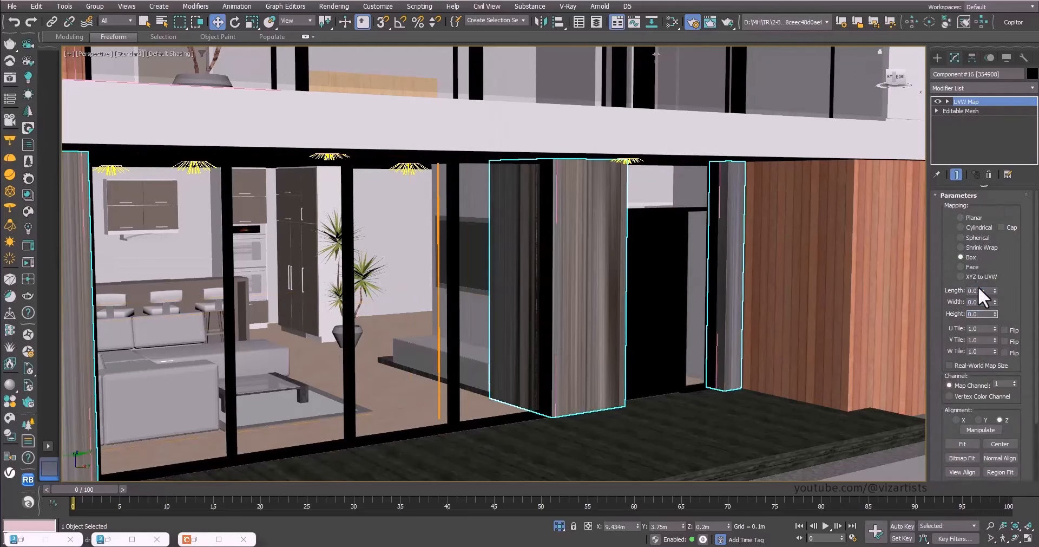
text(1)
key(Return)
scroll(547, 227, up, 5)
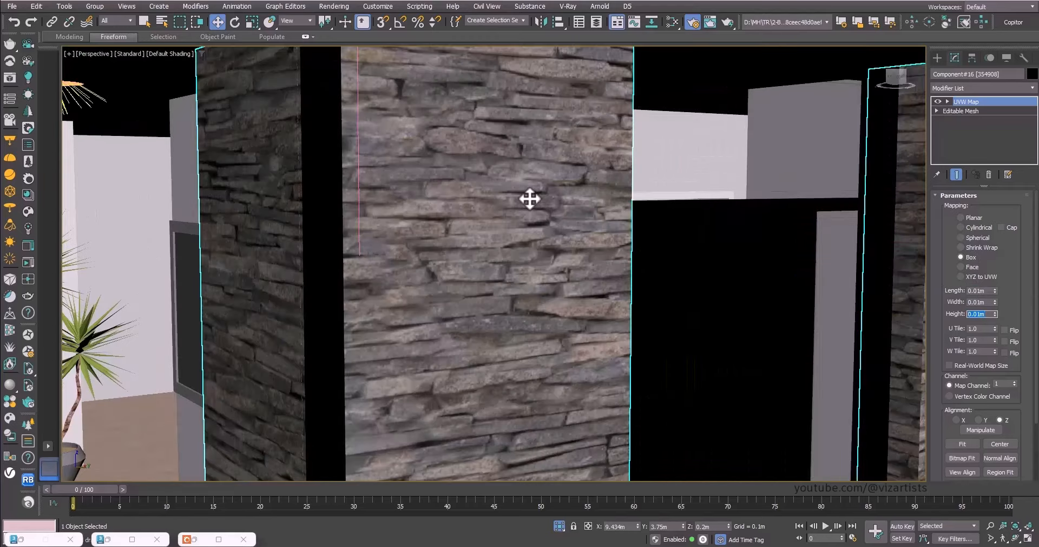
scroll(608, 272, down, 6)
Step: Select the grey paving that surrounds the house and lawn beds
click(694, 288)
scroll(604, 260, up, 5)
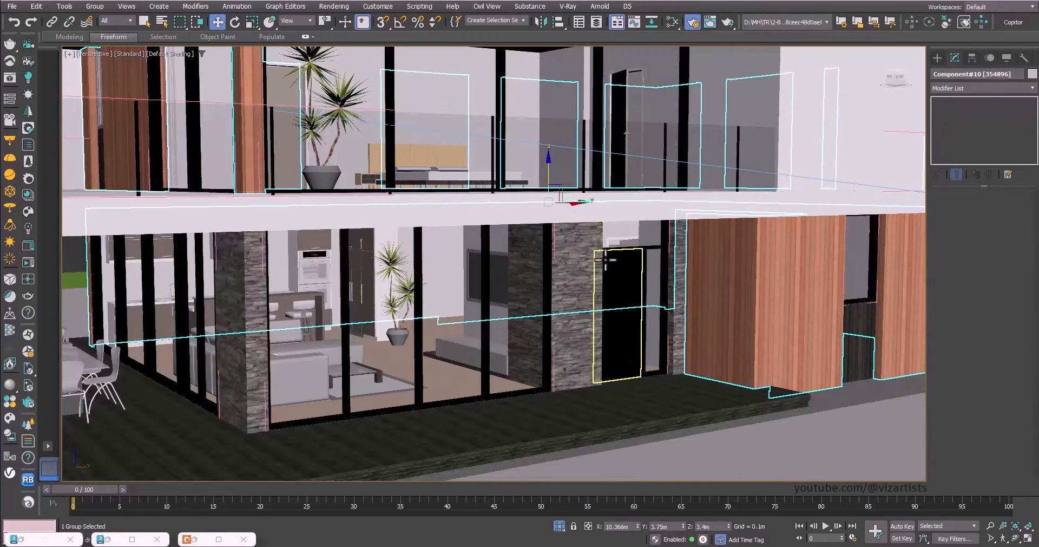
scroll(605, 260, down, 6)
click(700, 424)
scroll(701, 424, up, 4)
middle_drag(700, 424, 636, 391)
scroll(630, 373, up, 3)
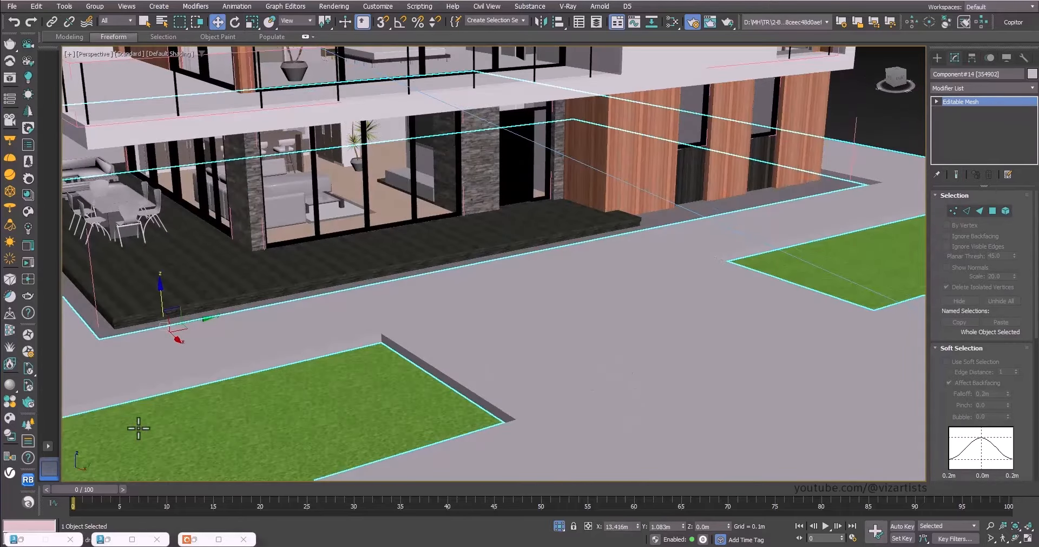
Step: Apply a slab-patterned concrete material from the Corona library's Concrete category to the paving, and close the library
click(29, 228)
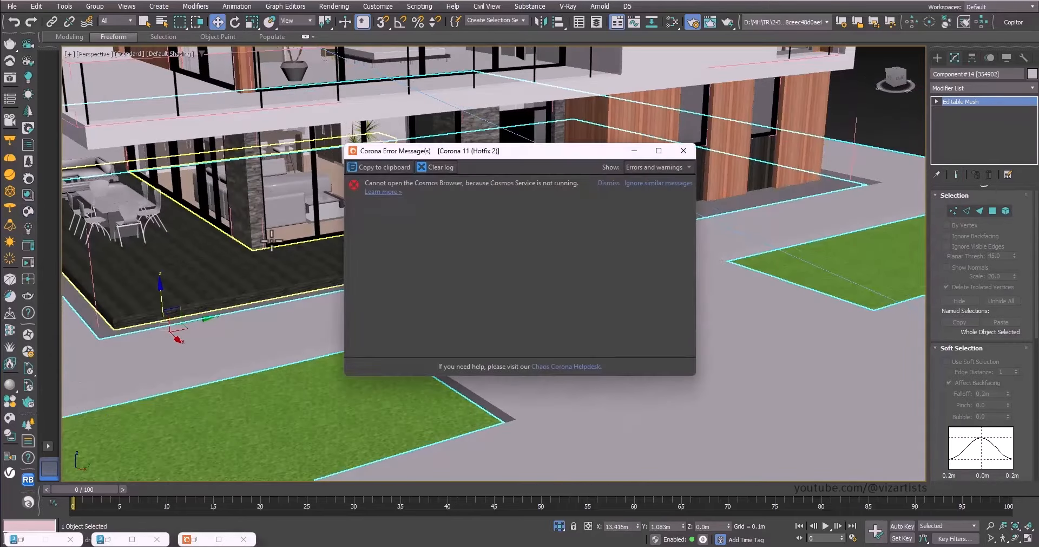
click(687, 154)
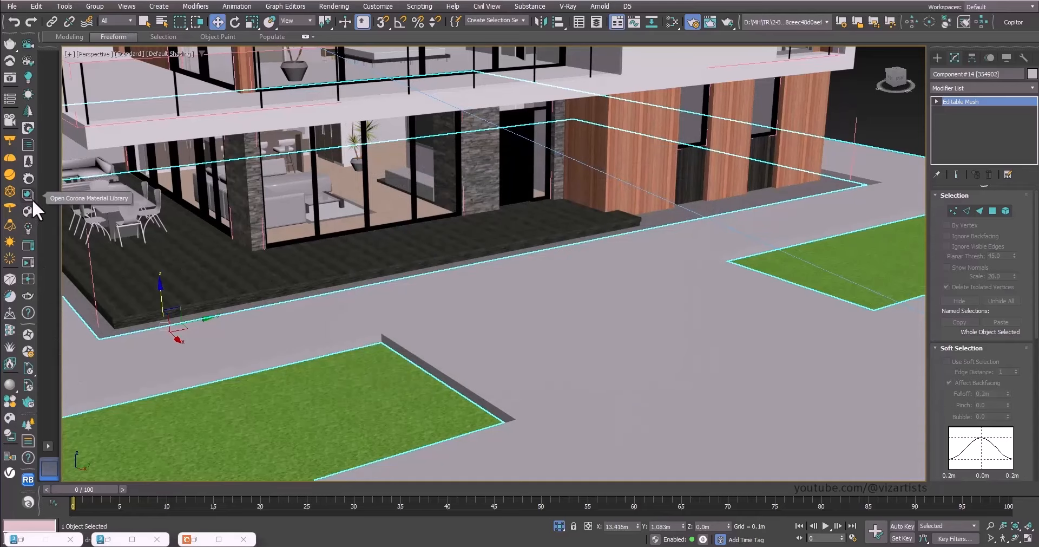
click(30, 198)
drag(112, 76, 227, 95)
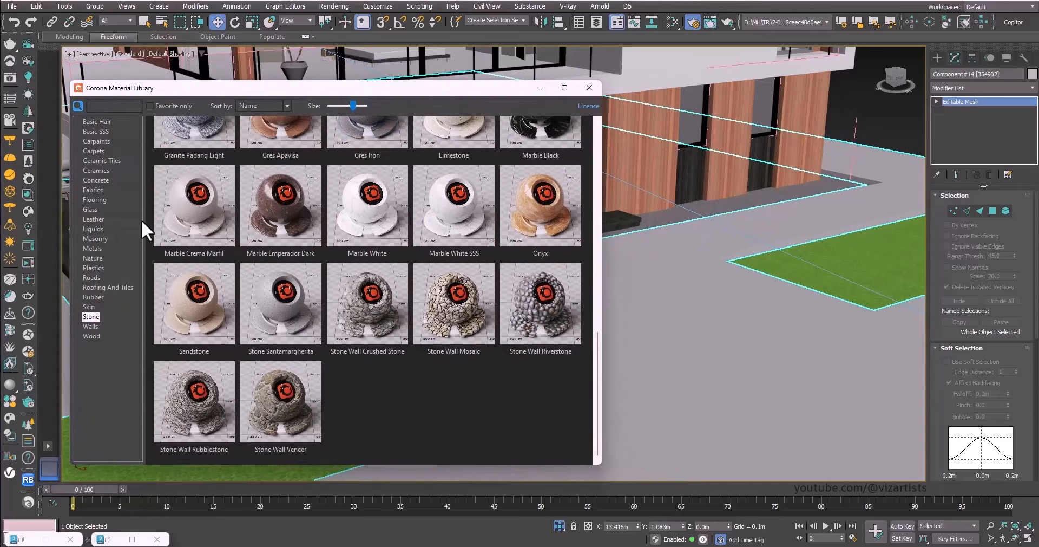
click(102, 180)
drag(216, 90, 136, 86)
scroll(228, 251, up, 1)
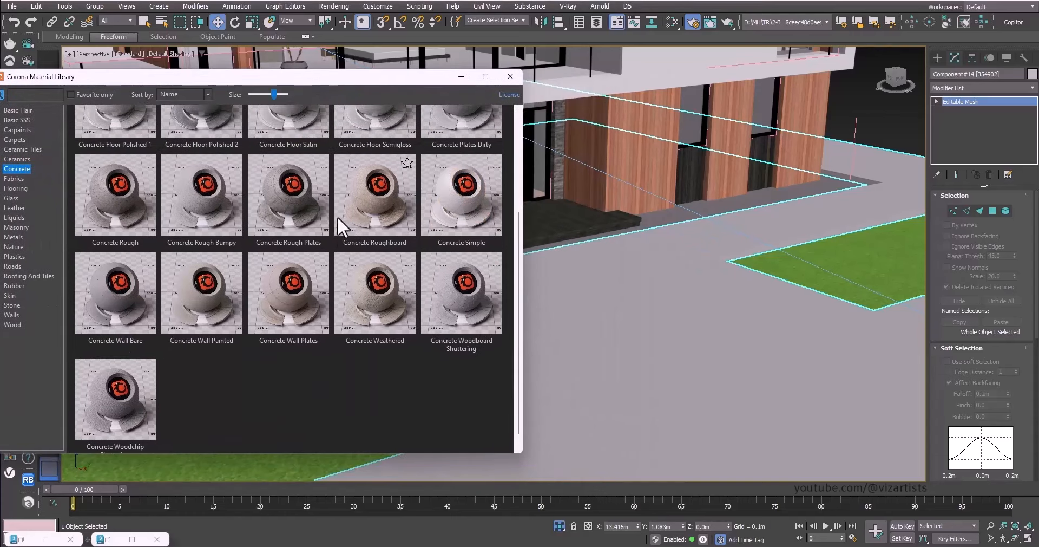
drag(670, 364, 657, 362)
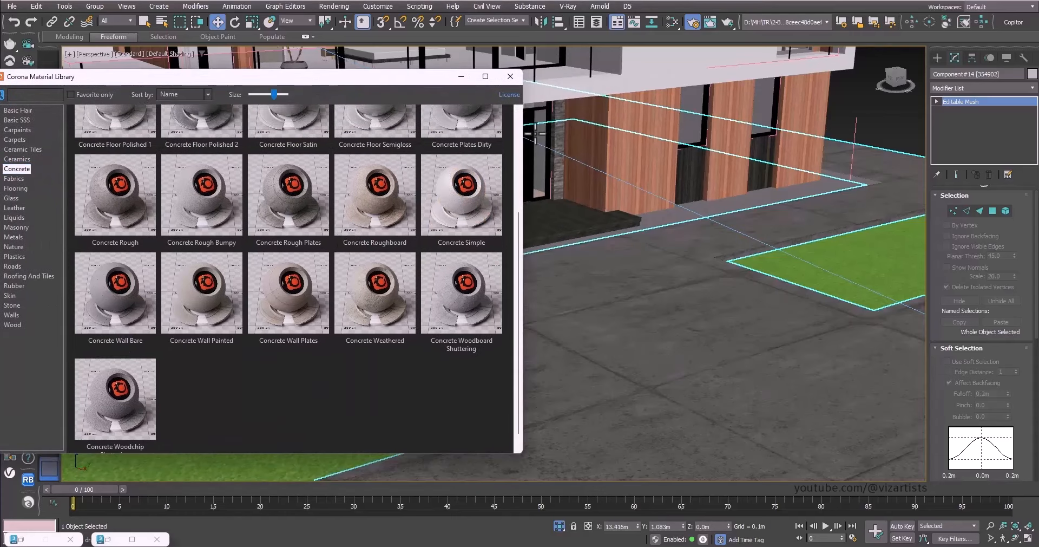
click(510, 76)
Step: Check the paving through the Corona camera, reselect it, and return to the perspective view
scroll(515, 368, down, 5)
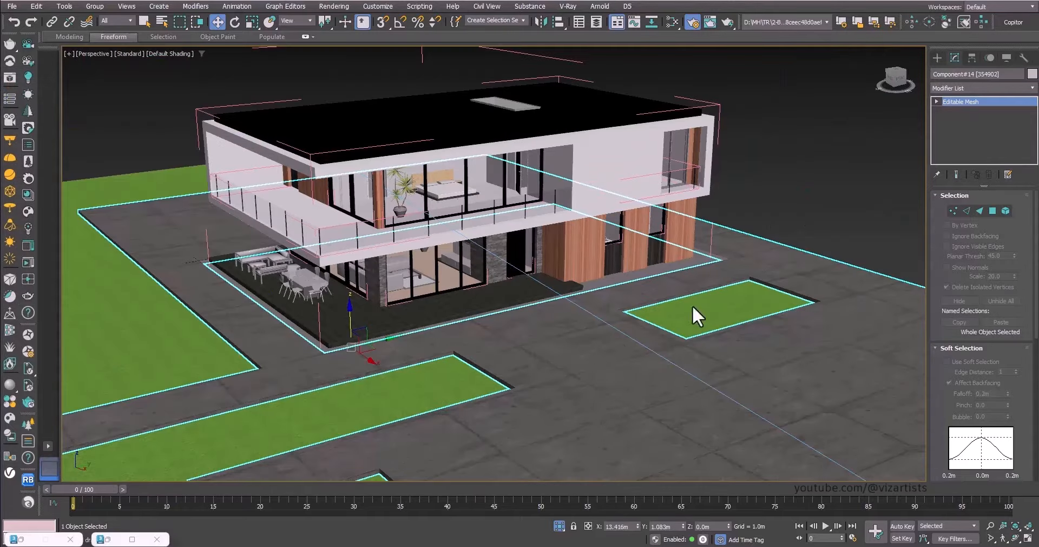
click(819, 160)
key(c)
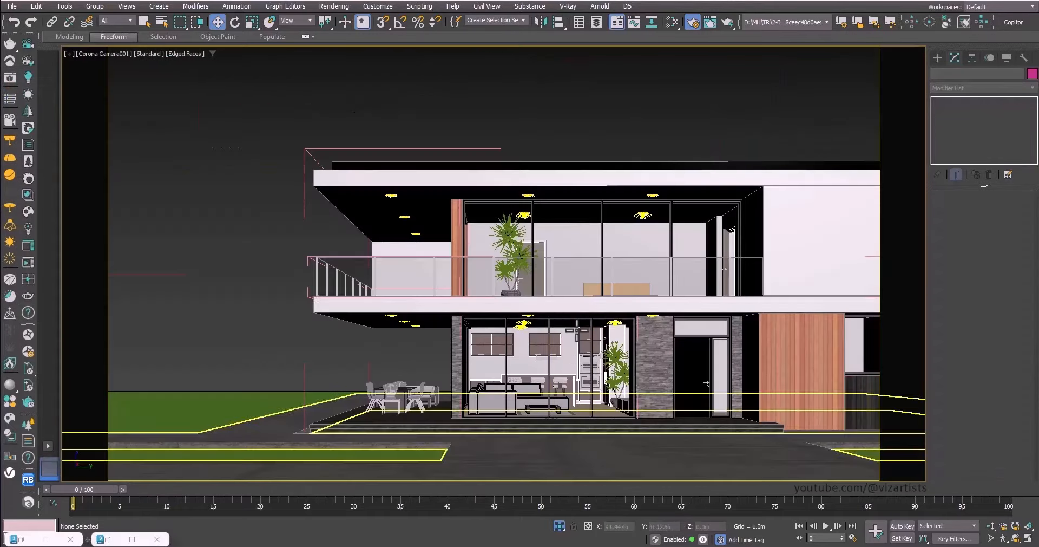
click(563, 450)
key(p)
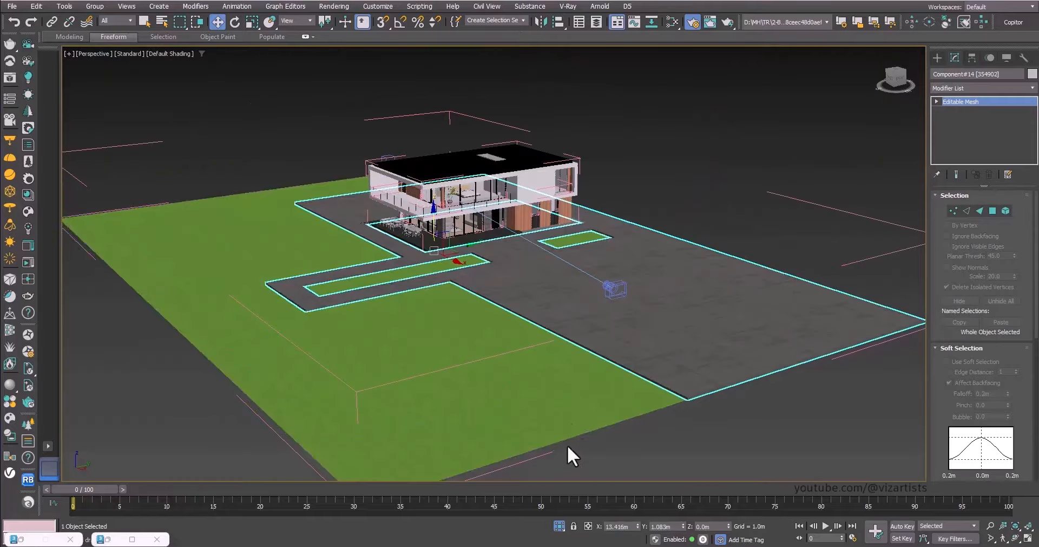
Step: Add a UVW Map modifier with Box mapping to the paving
alt+middle_drag(569, 451, 564, 350)
scroll(564, 350, up, 5)
click(963, 86)
scroll(966, 147, down, 10)
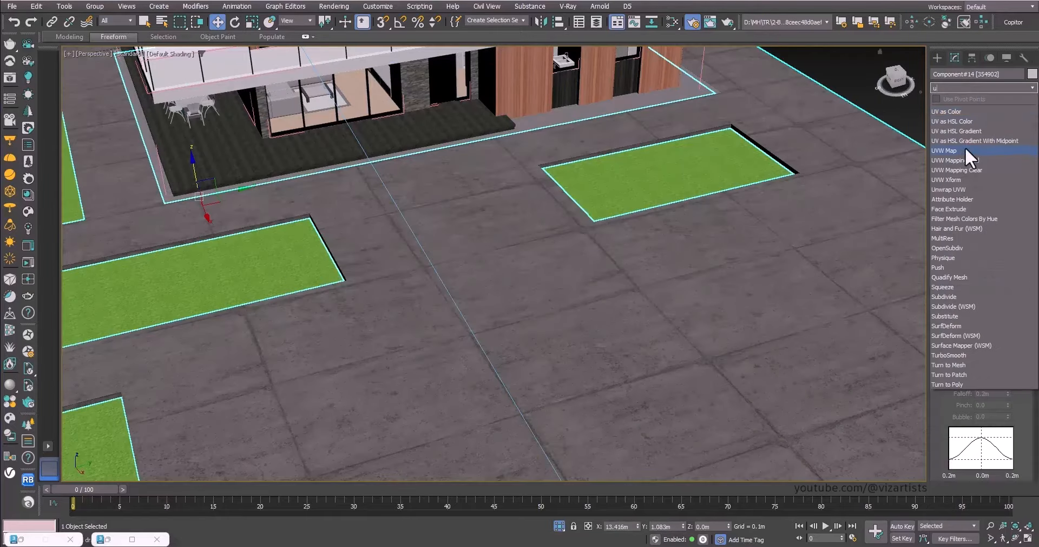
click(966, 152)
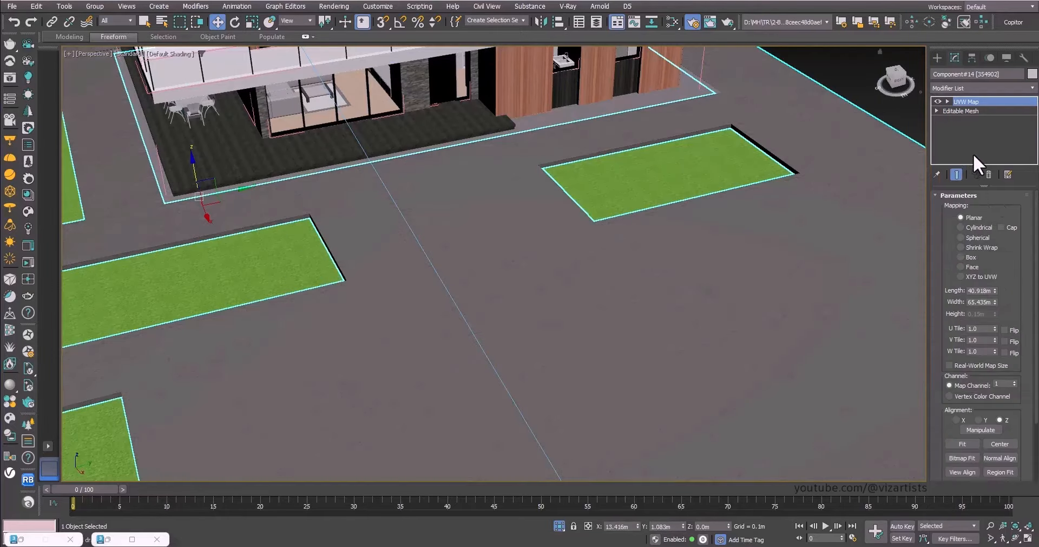
click(969, 258)
Step: Set the paving's box mapping length, width and height to 0.01 m
text(0.01)
key(Tab)
text(0)
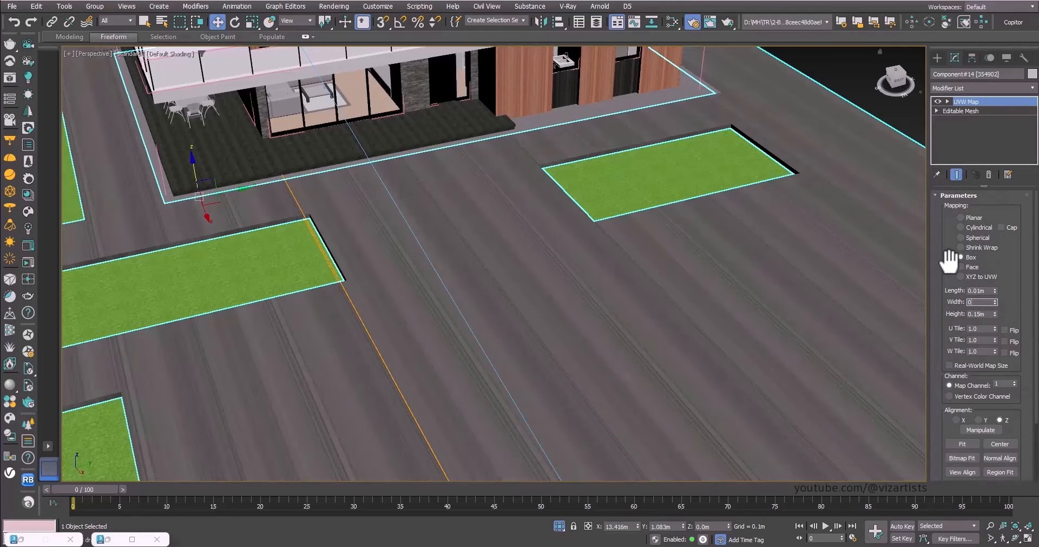
key(Tab)
text(0.01)
key(Return)
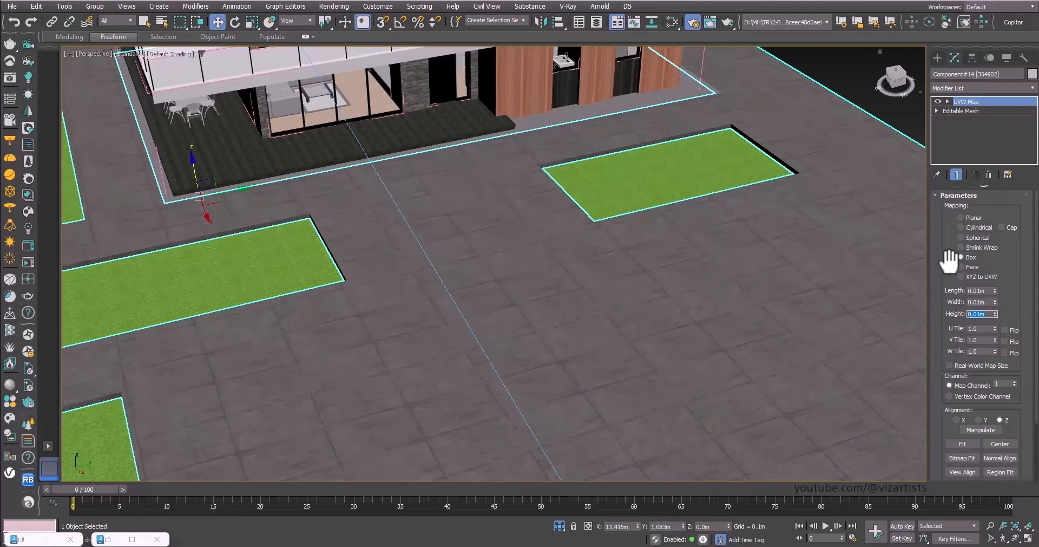
Step: Enlarge the paving's box mapping to 0.015 m in length, width and height
click(979, 292)
text(0.0)
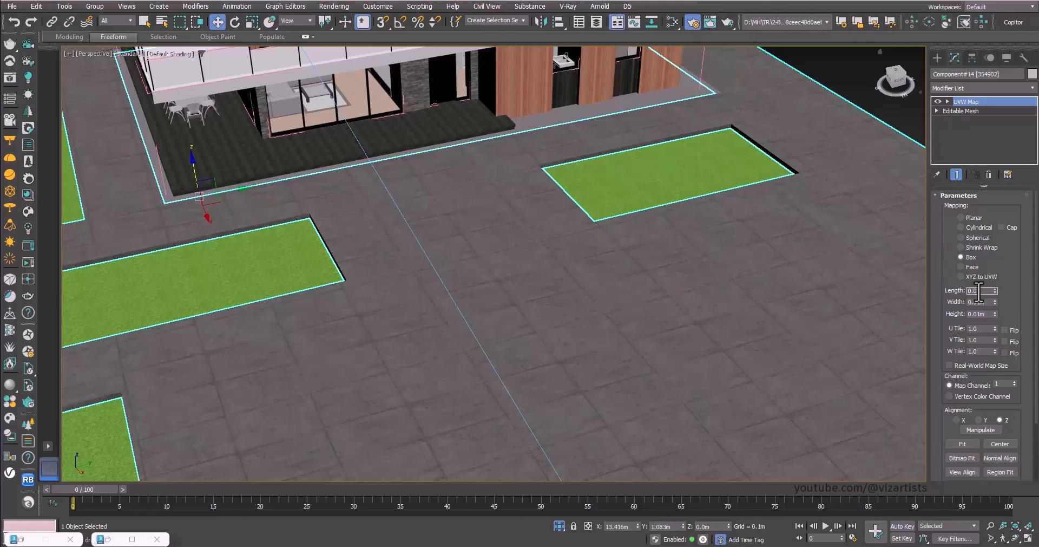
text(15)
key(Tab)
text(0.015)
key(Tab)
text(0.)
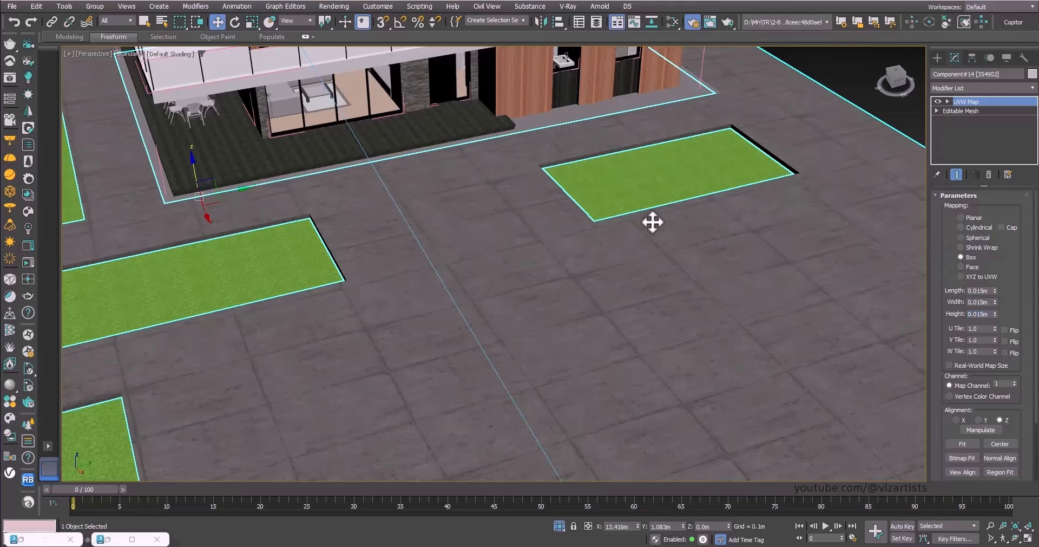
Step: Move the paving's UVW Map gizmo to line up the slab joints with the lawn bed's corner, and return to the modifier's top level
middle_drag(457, 224, 527, 290)
key(1)
scroll(452, 387, up, 4)
drag(421, 354, 435, 351)
drag(426, 384, 425, 339)
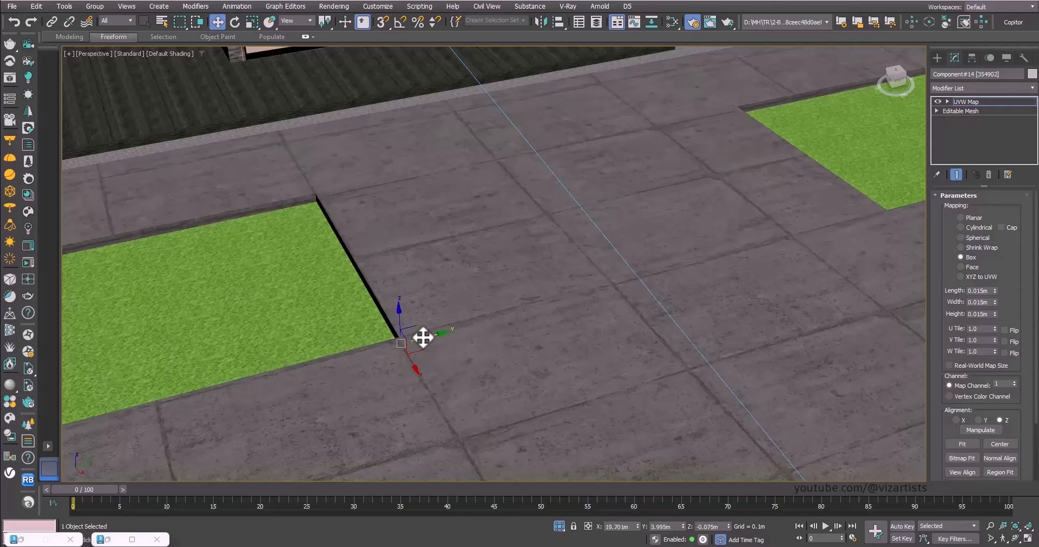
scroll(428, 339, down, 5)
right_click(800, 145)
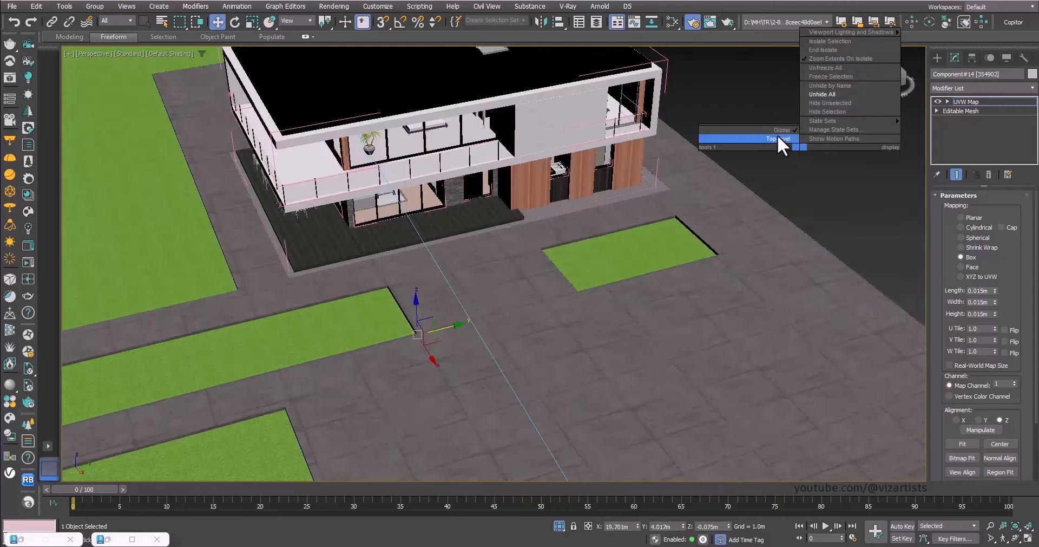
click(777, 137)
click(775, 140)
Step: Select the dark terrace deck in front of the house and apply a concrete material from the Corona library's Concrete category
scroll(534, 216, up, 4)
click(510, 234)
click(453, 219)
middle_drag(422, 243, 524, 290)
middle_drag(524, 289, 519, 327)
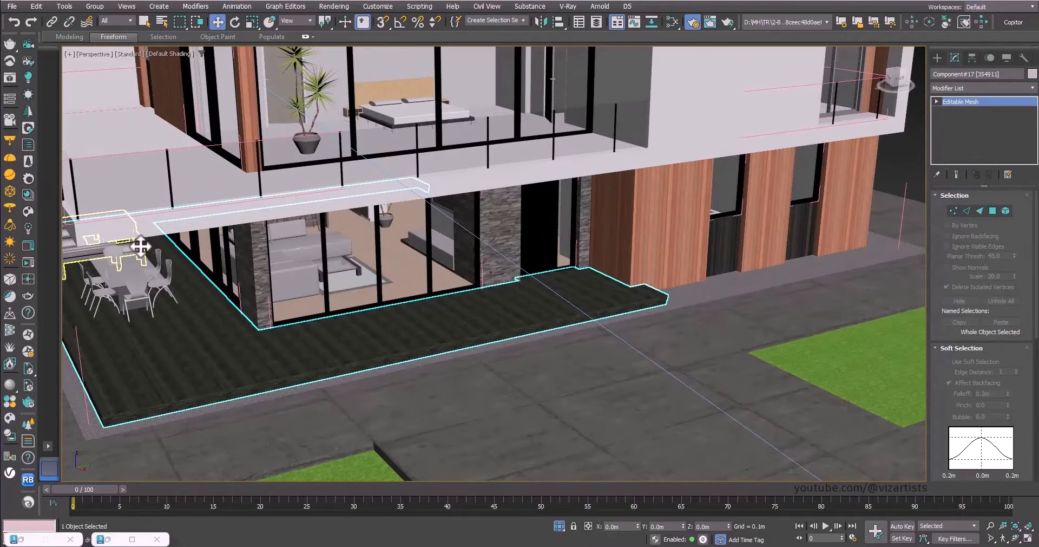
click(30, 216)
click(683, 151)
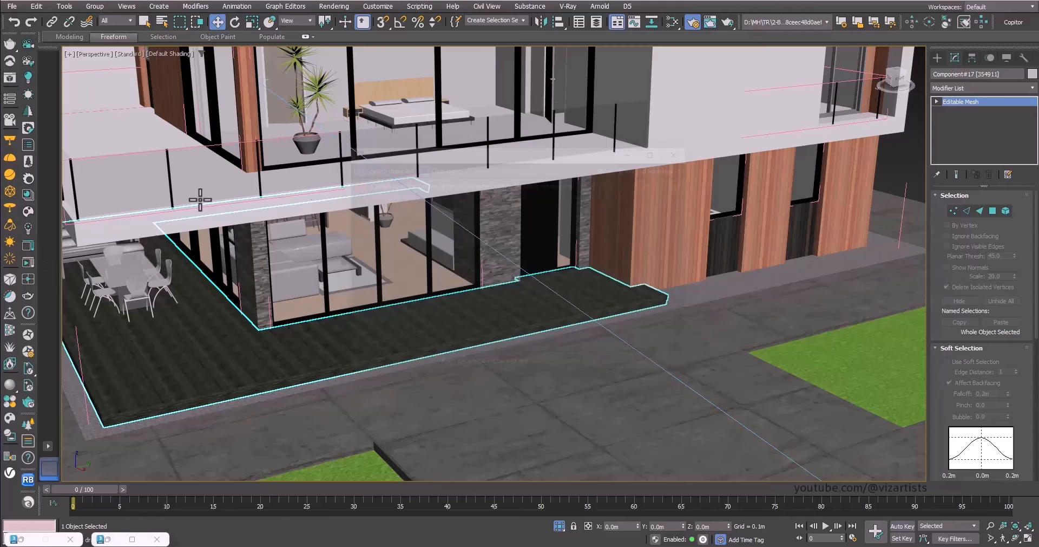
click(32, 196)
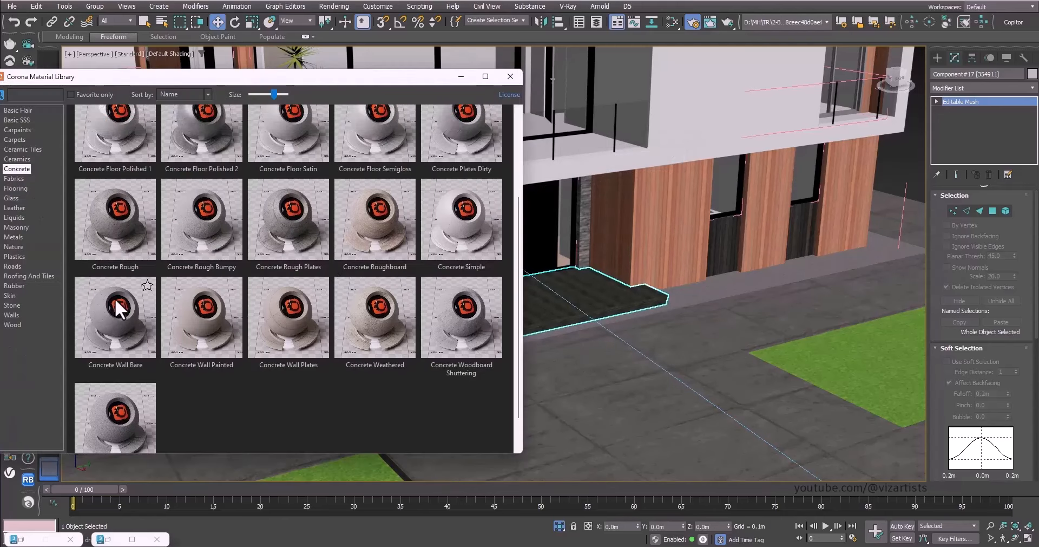
scroll(233, 198, up, 3)
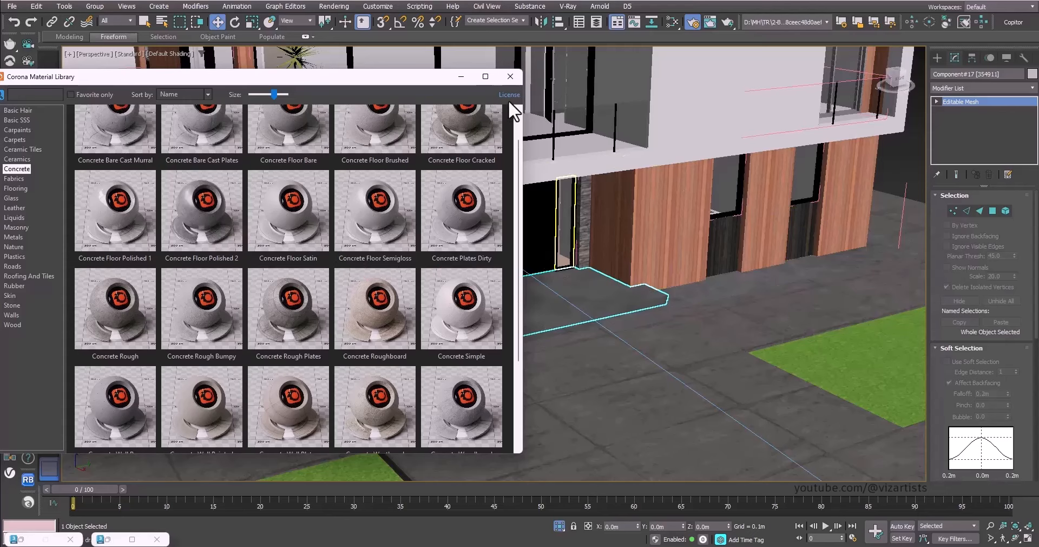
Step: Close the Corona Material Library and apply a UVW Map modifier with Box mapping to the entrance terrace slab
click(510, 77)
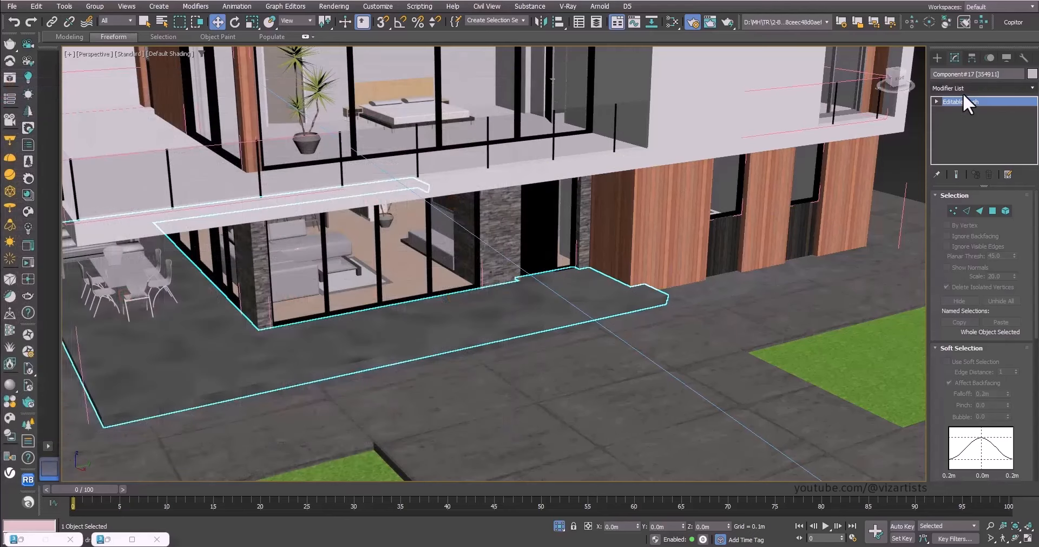
click(963, 93)
click(770, 302)
click(771, 303)
drag(968, 102, 576, 307)
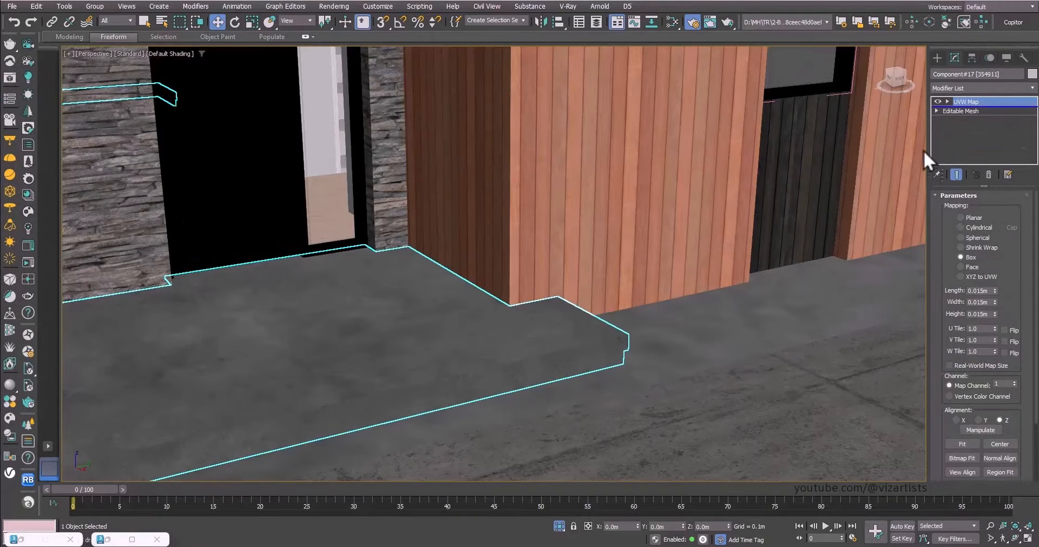
drag(924, 150, 764, 303)
scroll(696, 269, down, 5)
middle_drag(697, 269, 603, 382)
click(896, 170)
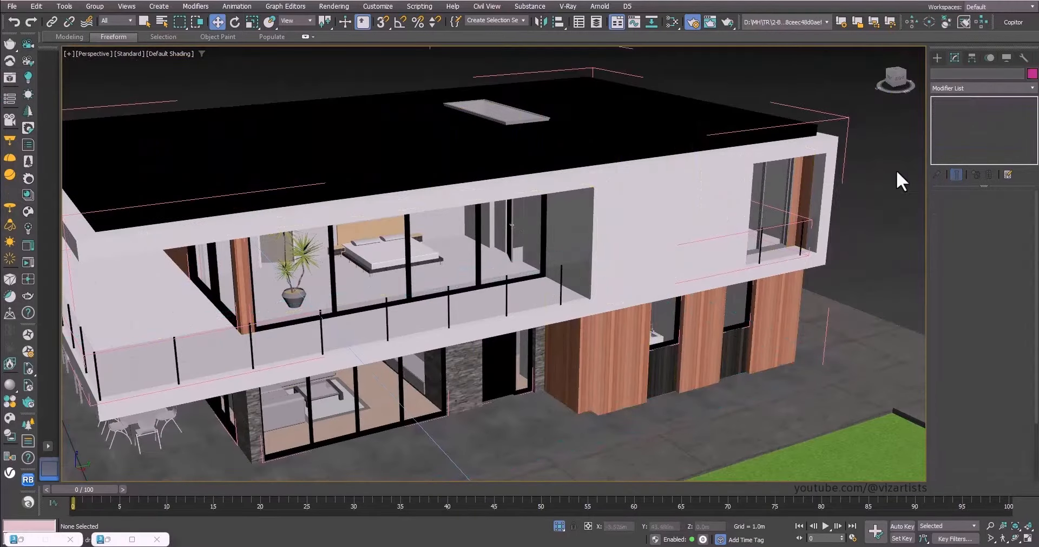
scroll(812, 205, up, 10)
scroll(836, 206, down, 10)
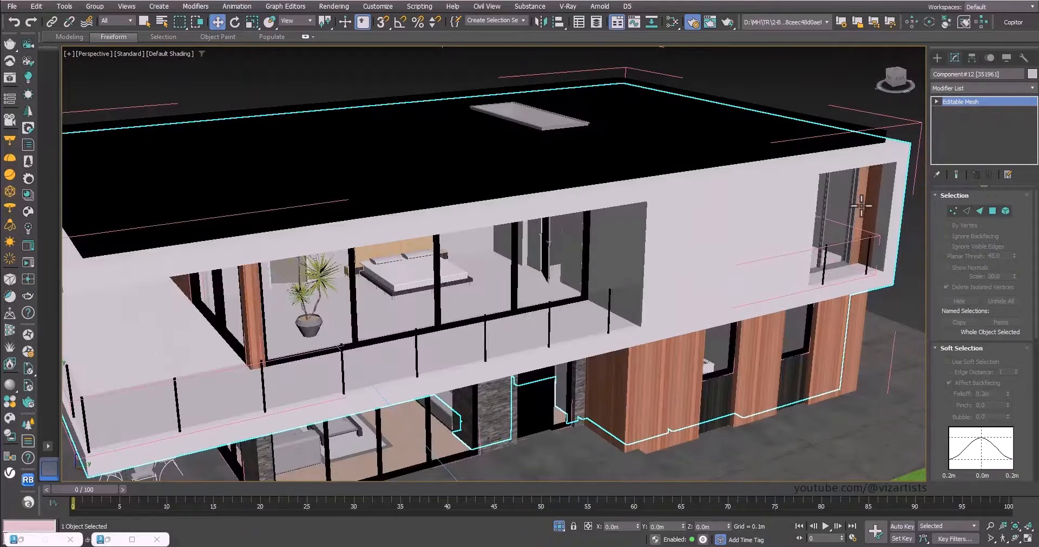
click(845, 211)
middle_drag(846, 213, 742, 232)
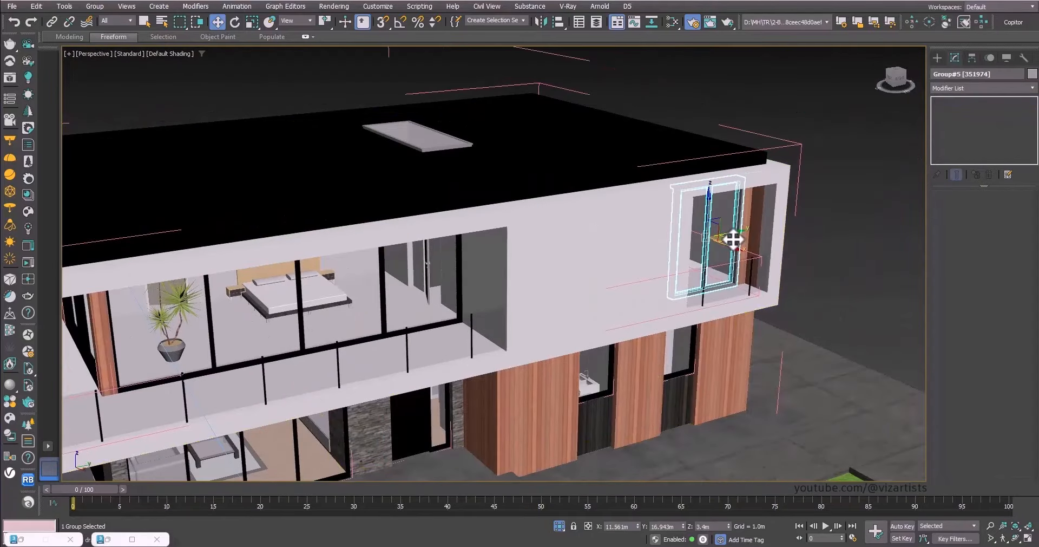
click(845, 211)
key(shift+z)
key(shift+z)
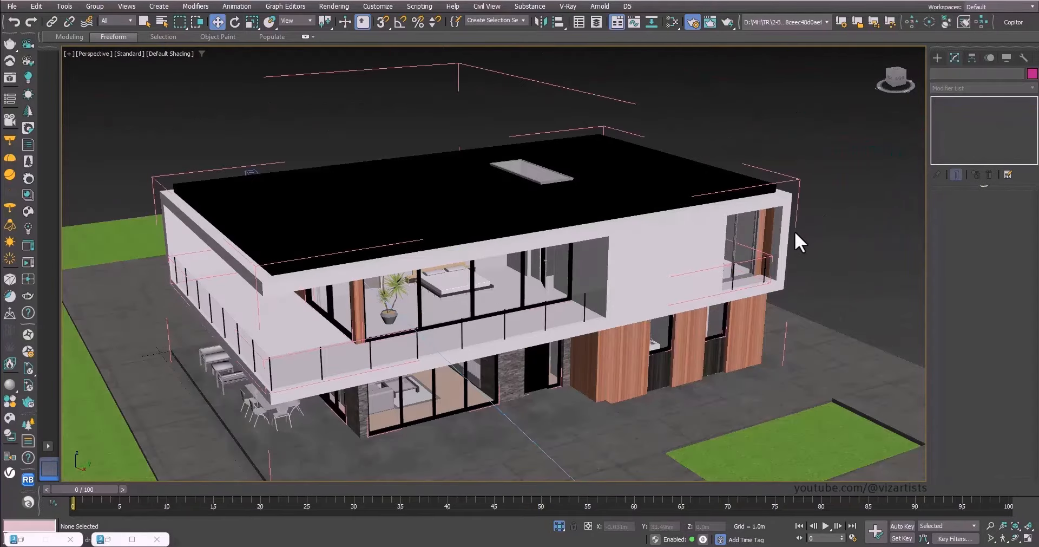
key(shift+z)
Step: Open the upper-floor corner window's group and ungroup the nested group to reach its frame parts
click(753, 228)
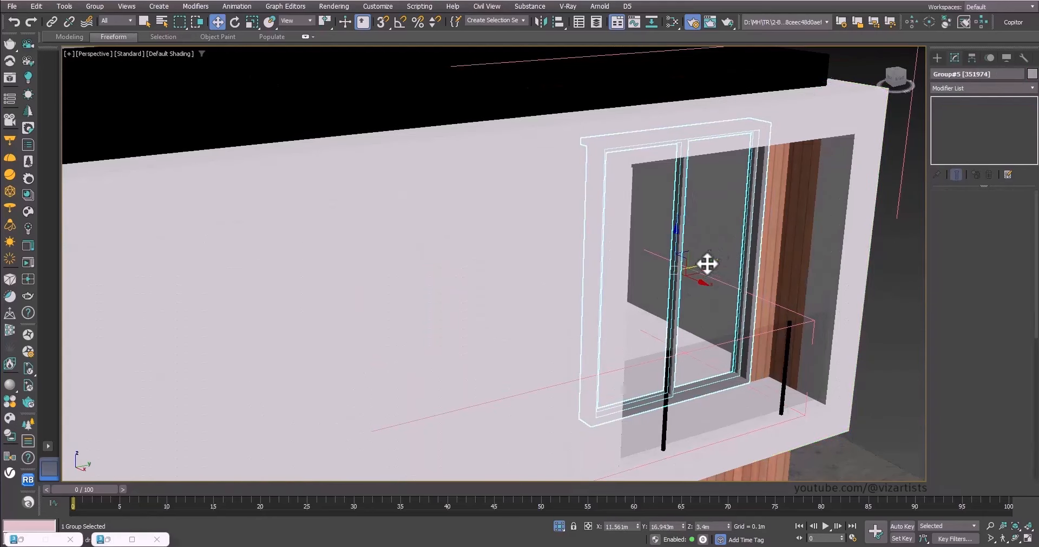
drag(705, 262, 618, 282)
key(ctrl+z)
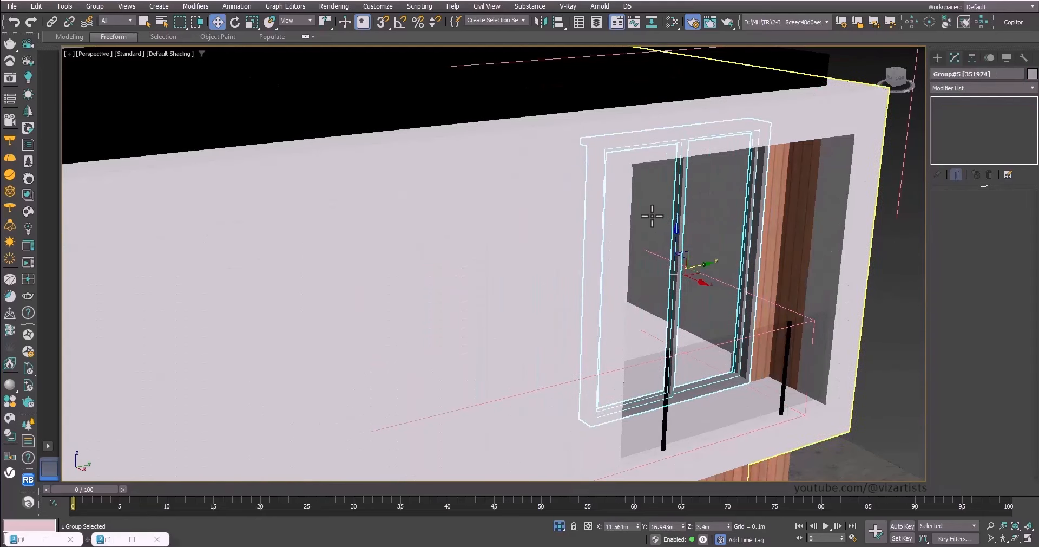
click(97, 7)
click(113, 50)
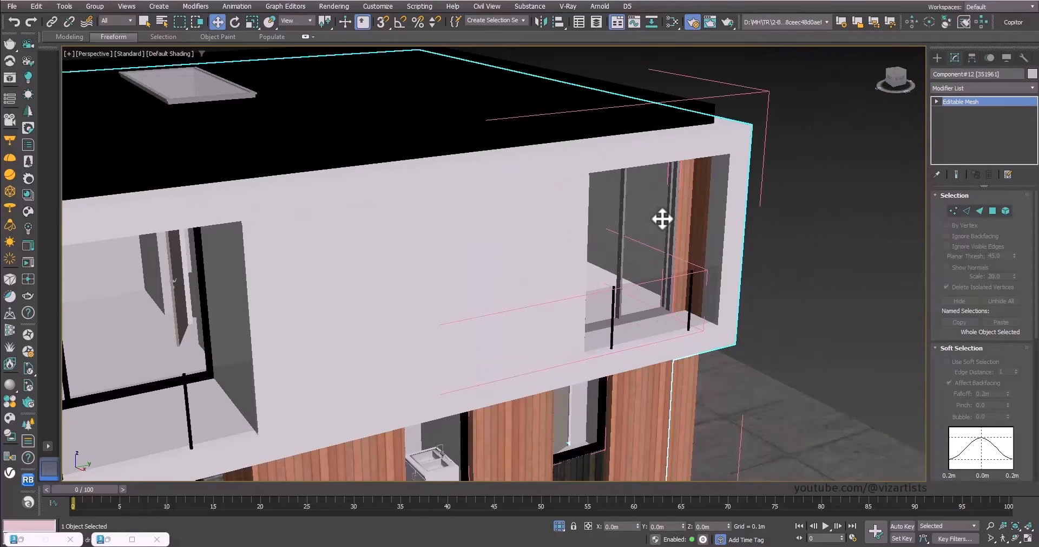
click(671, 213)
key(z)
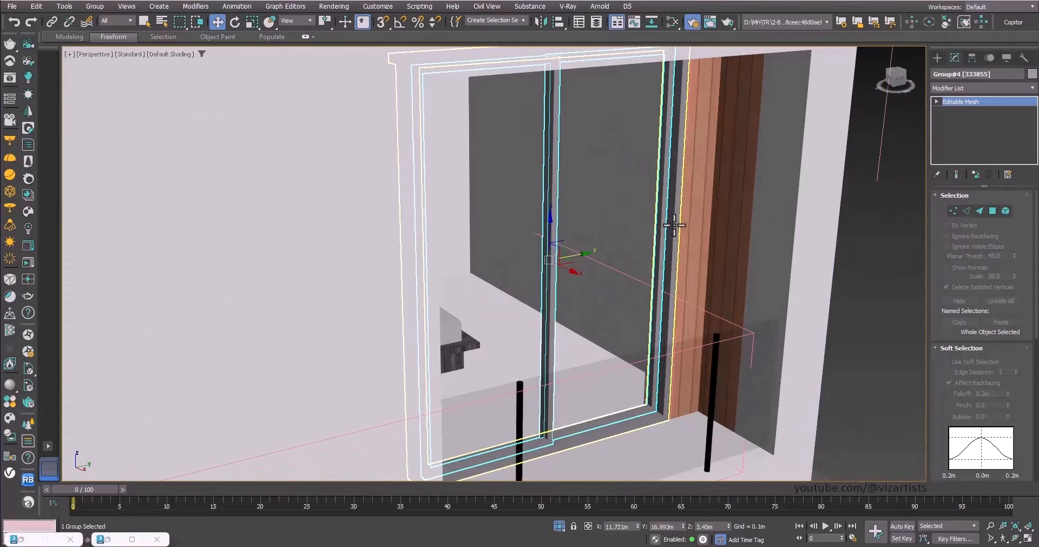
click(94, 6)
click(106, 37)
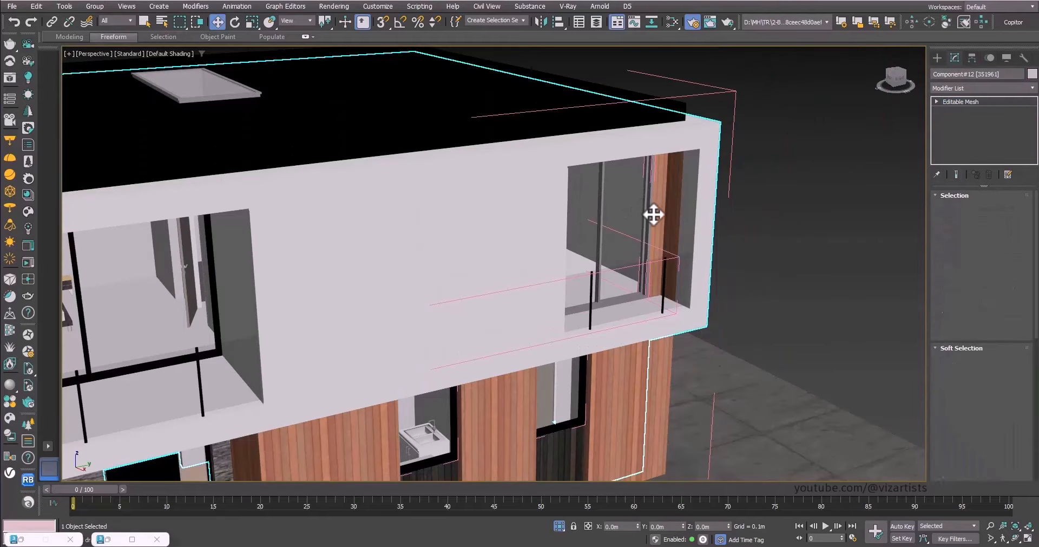
Step: Assign the Aluminium Black Anodized material to the three frame parts of the upper-floor corner window
click(653, 215)
key(z)
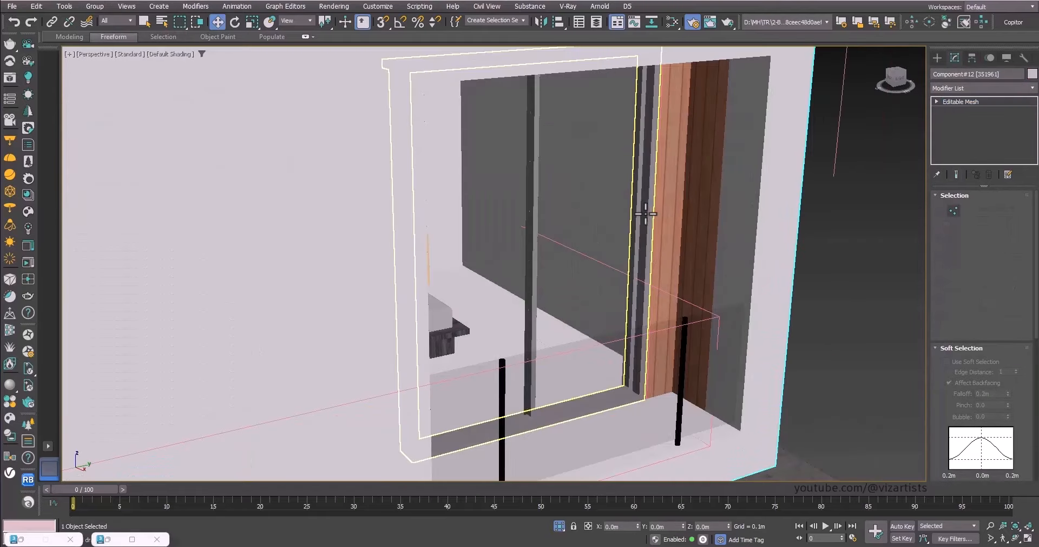
ctrl+click(534, 276)
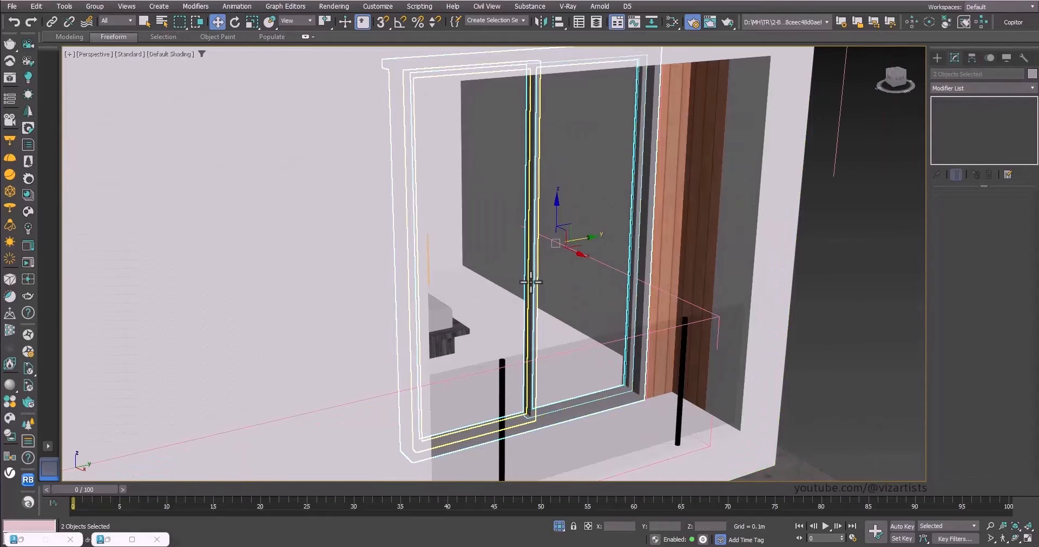
ctrl+click(533, 276)
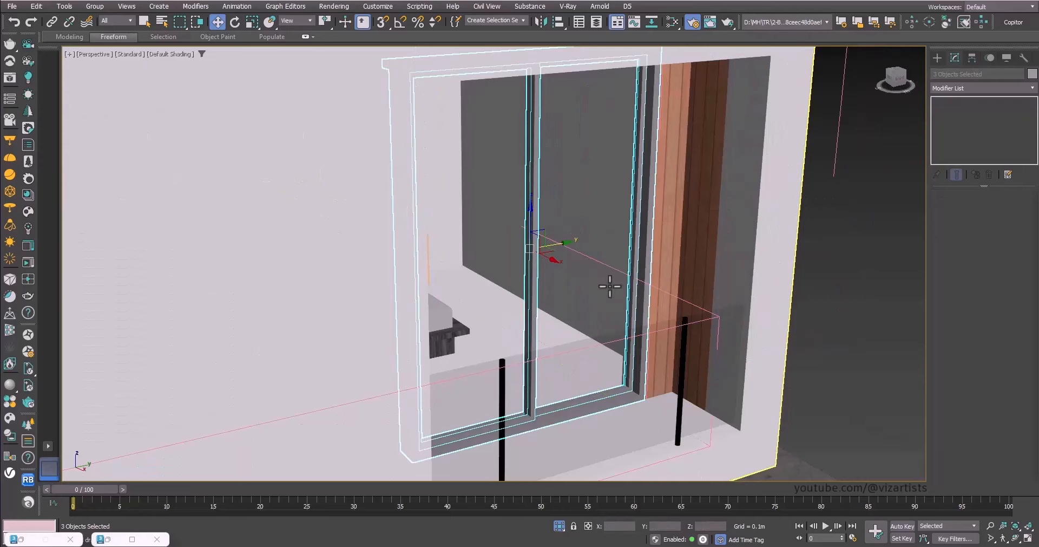
key(m)
click(530, 179)
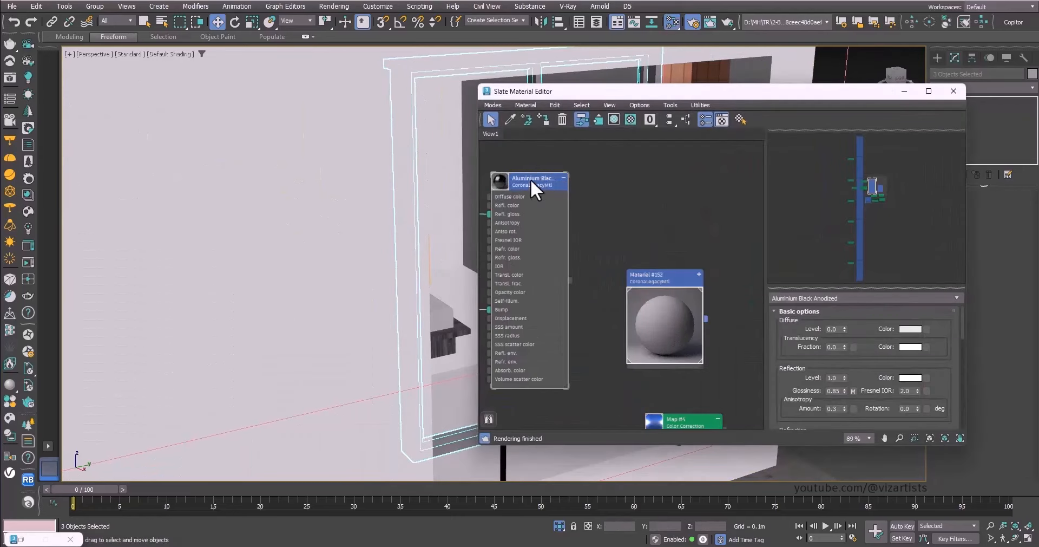
click(543, 118)
click(954, 91)
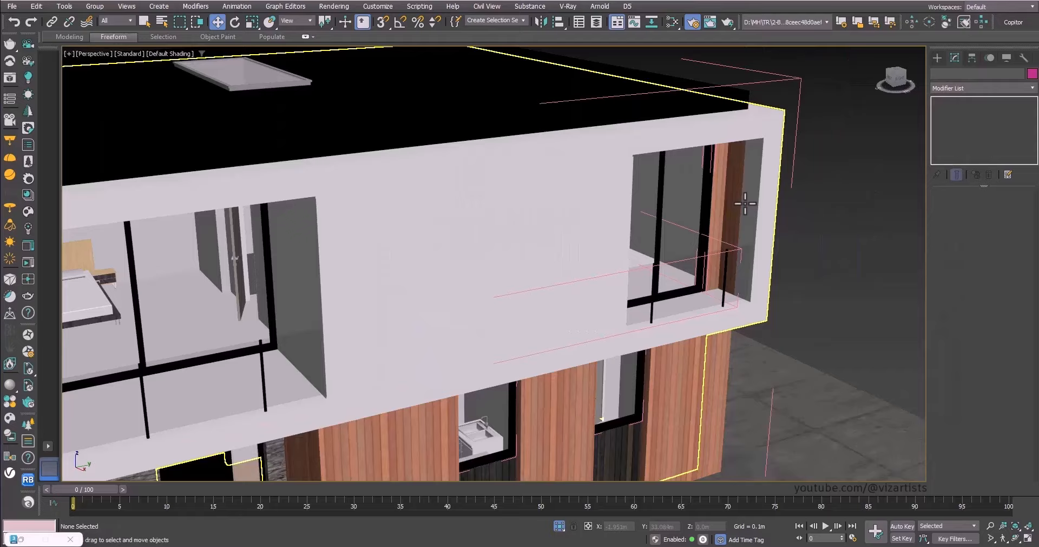
Step: Switch to the Corona Camera001 view and close the opened Modern+House+Furnished L01 group
key(c)
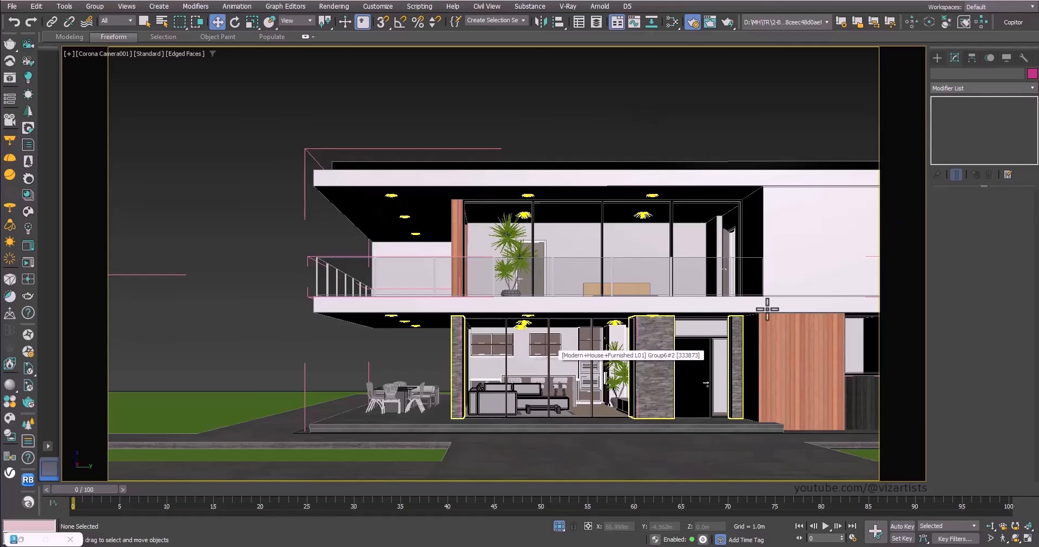
click(793, 303)
click(112, 21)
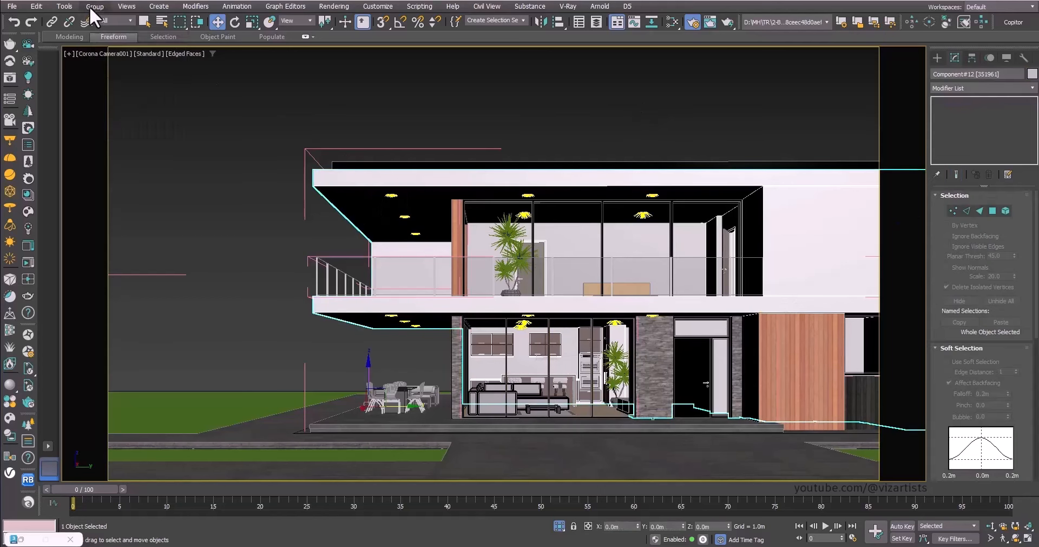
click(103, 20)
click(103, 62)
click(95, 6)
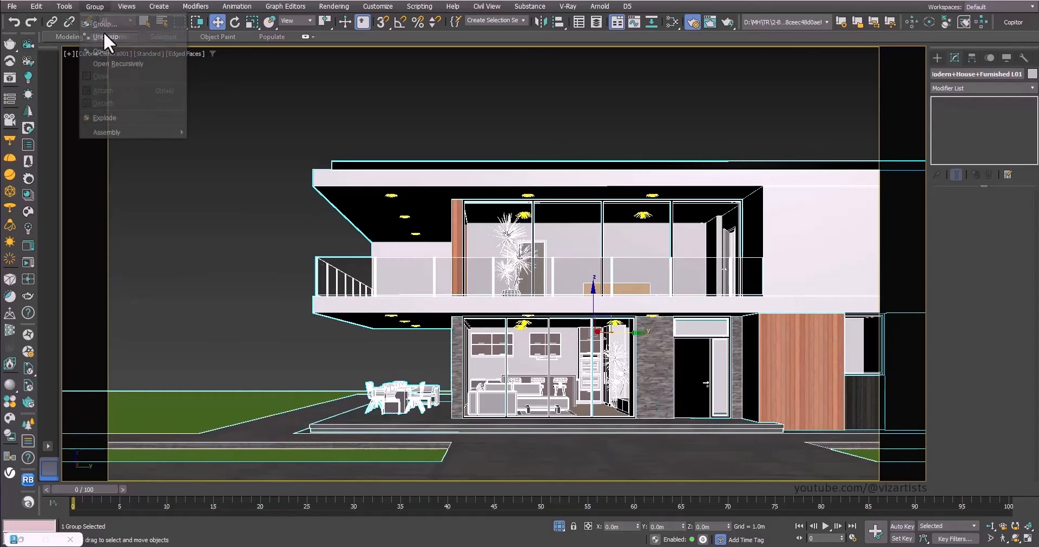
click(531, 101)
Step: Switch to File Explorer, open the Corona_Quick_Convert_Legacy_1.10-v503v9 folder in LESSON01 and copy its path
click(789, 266)
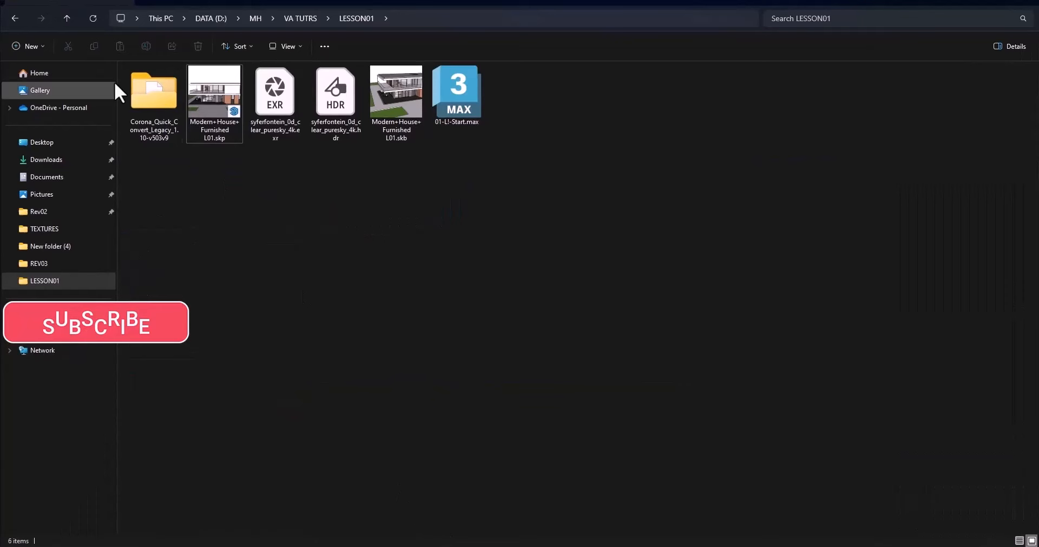
double_click(154, 97)
click(597, 21)
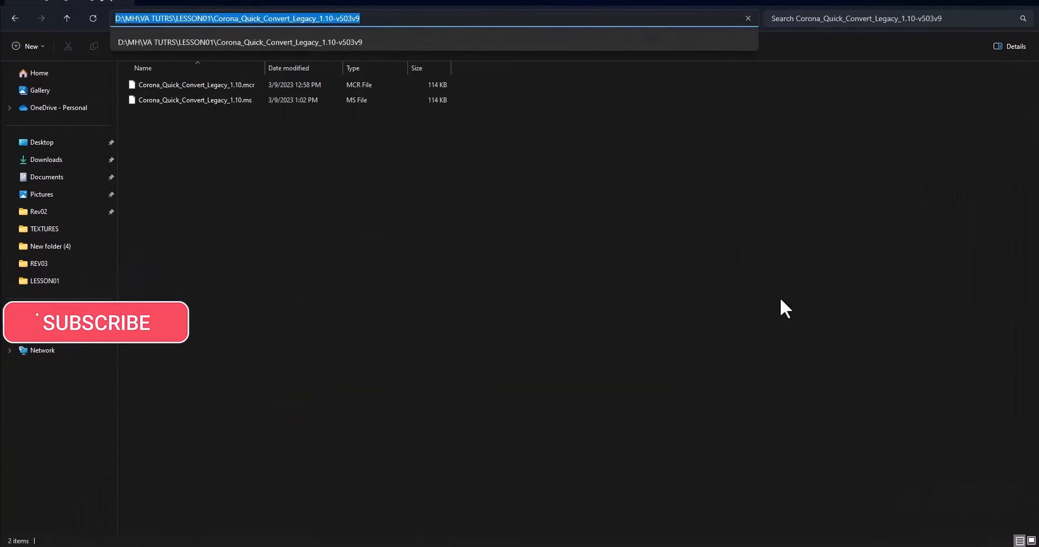
key(Escape)
key(Escape)
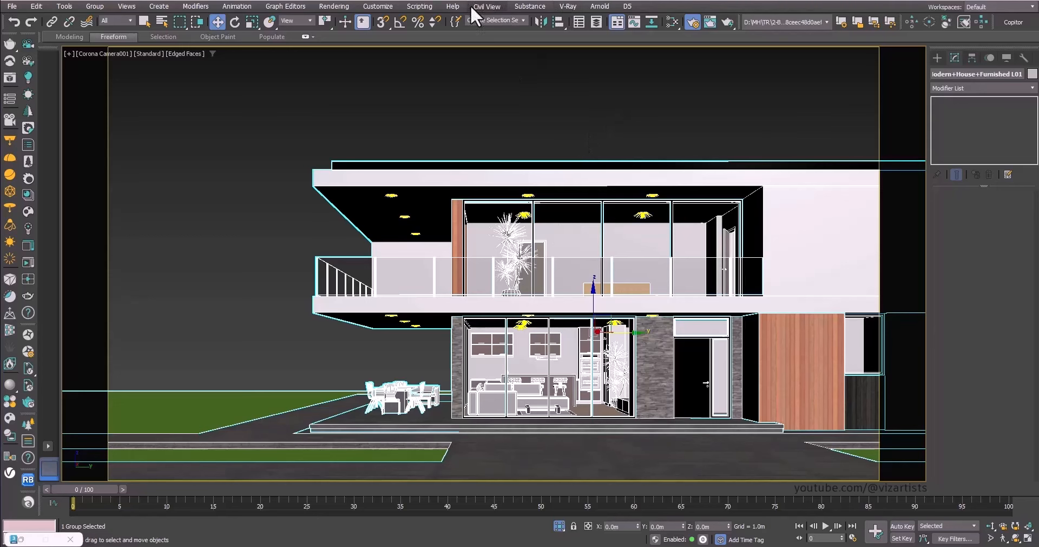
Step: Return to 3ds Max and run the Corona_Quick_Convert_Legacy_1.10 script from the copied folder path
click(410, 8)
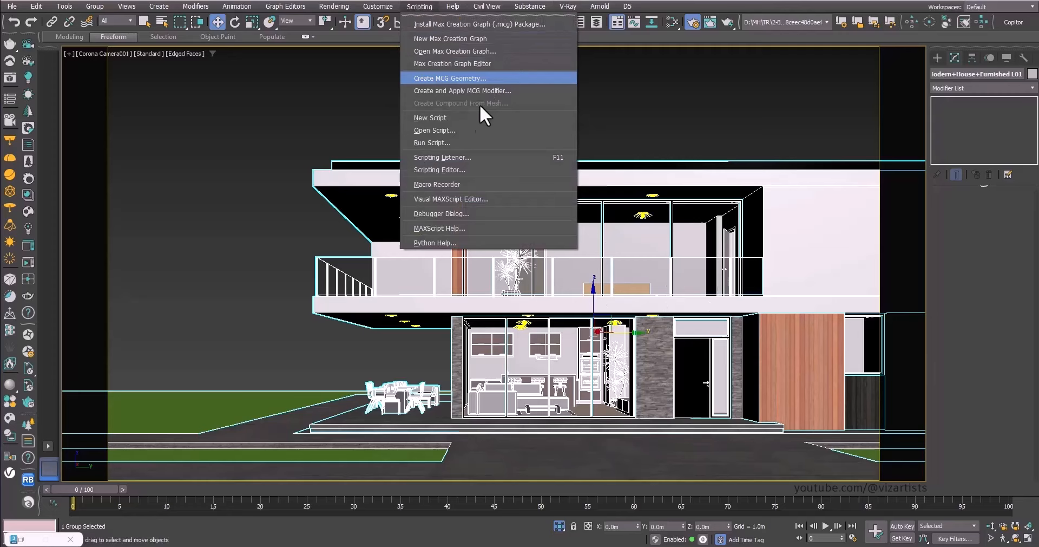
click(463, 139)
key(ctrl+v)
key(Return)
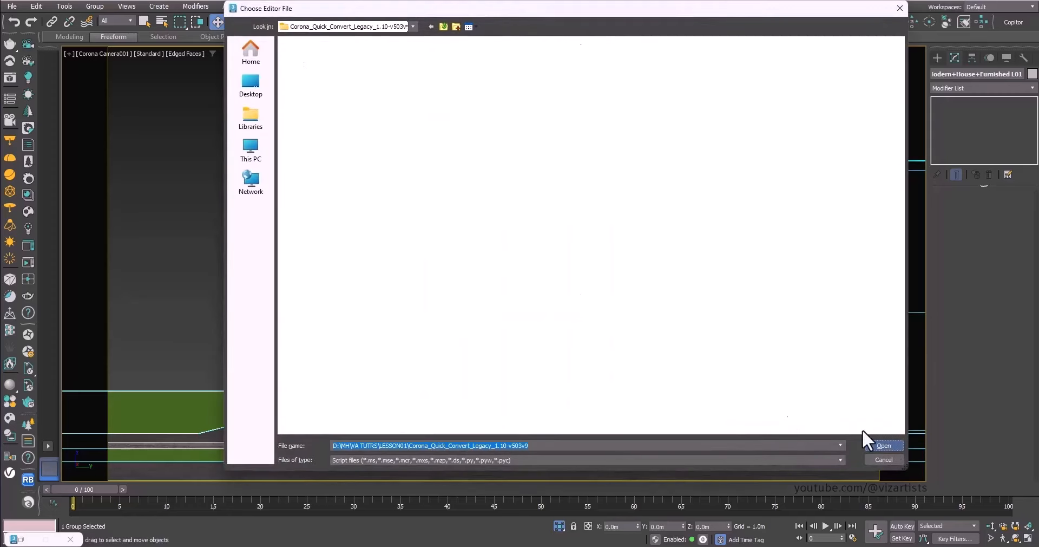
double_click(348, 65)
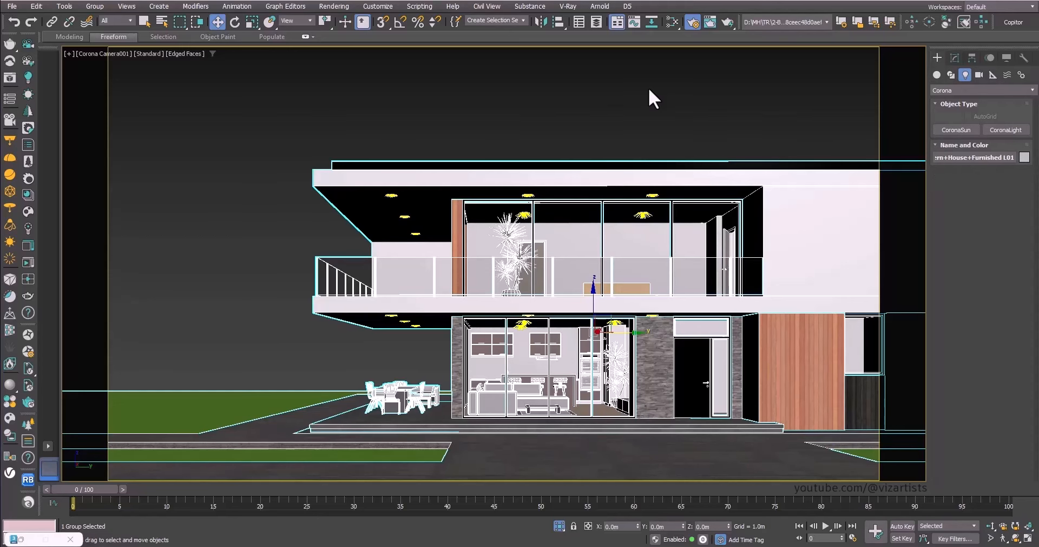
Step: Sample the house's material into the Slate Material Editor and examine the material types of its sub-materials, including Blacktop Old 02
click(649, 86)
key(m)
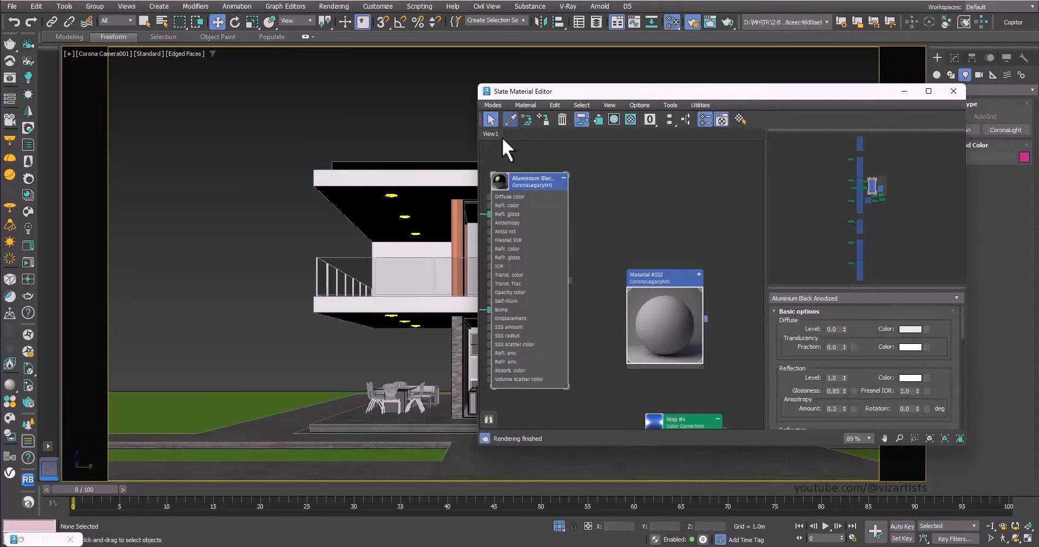
click(406, 386)
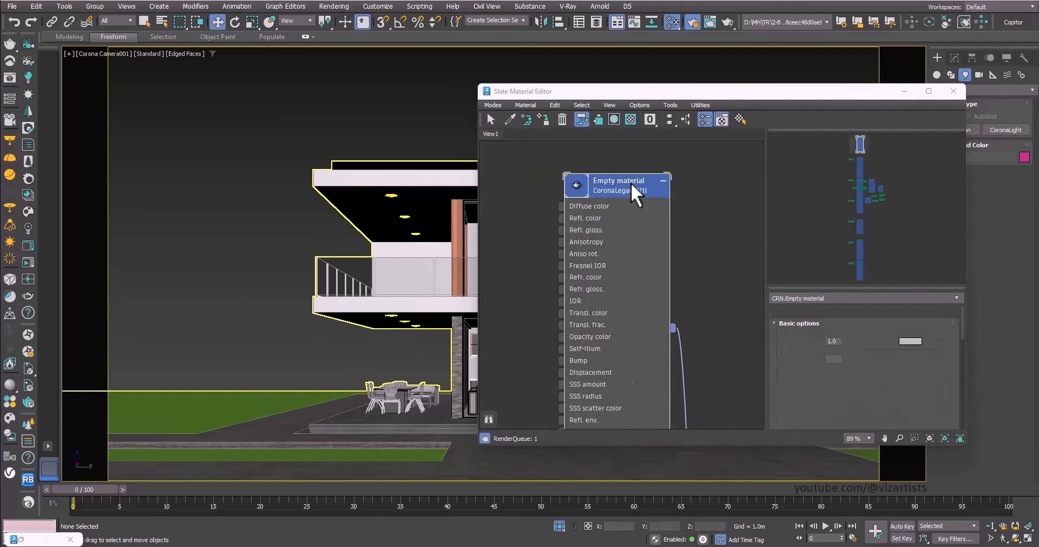
scroll(617, 222, down, 8)
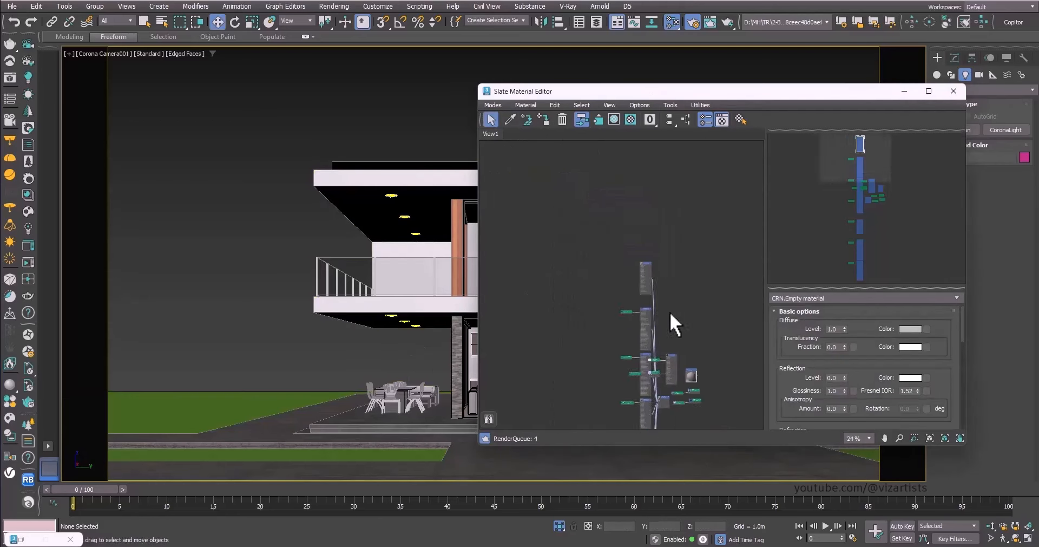
scroll(633, 241, up, 9)
click(630, 183)
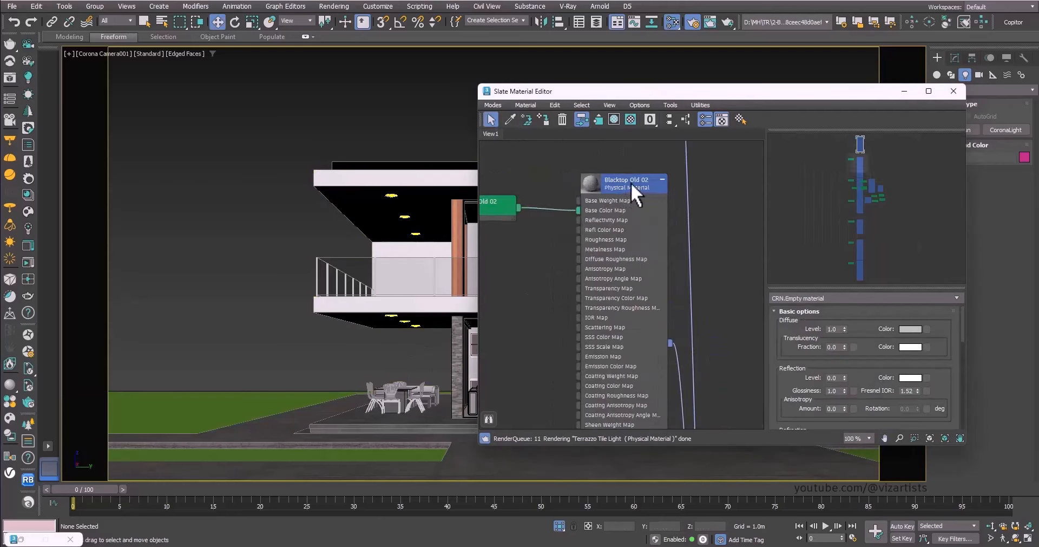
click(913, 91)
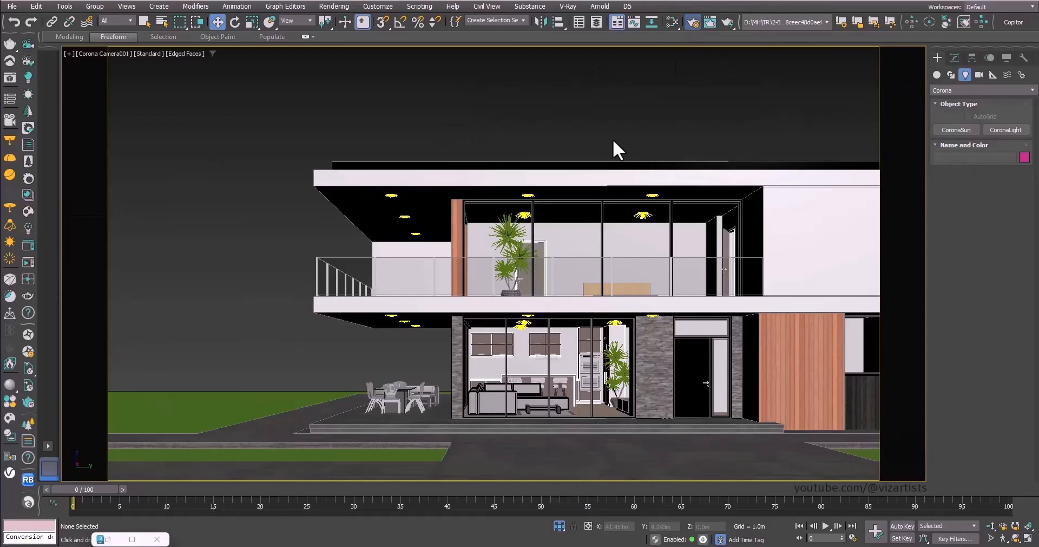
Step: Turn off the material override in the Corona render settings and start an interactive render of Corona Camera001
key(F10)
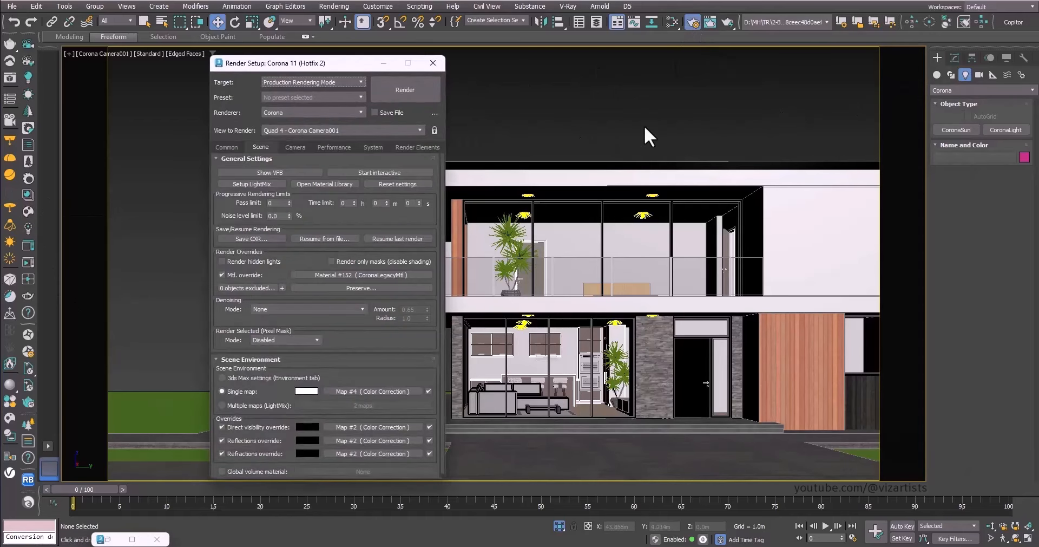
click(241, 273)
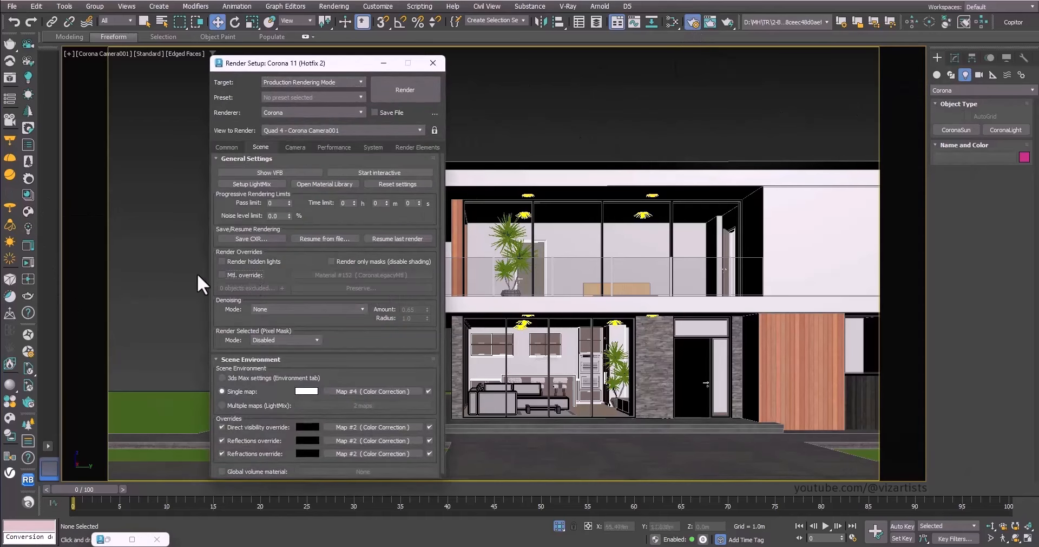
click(432, 63)
key(F10)
click(379, 172)
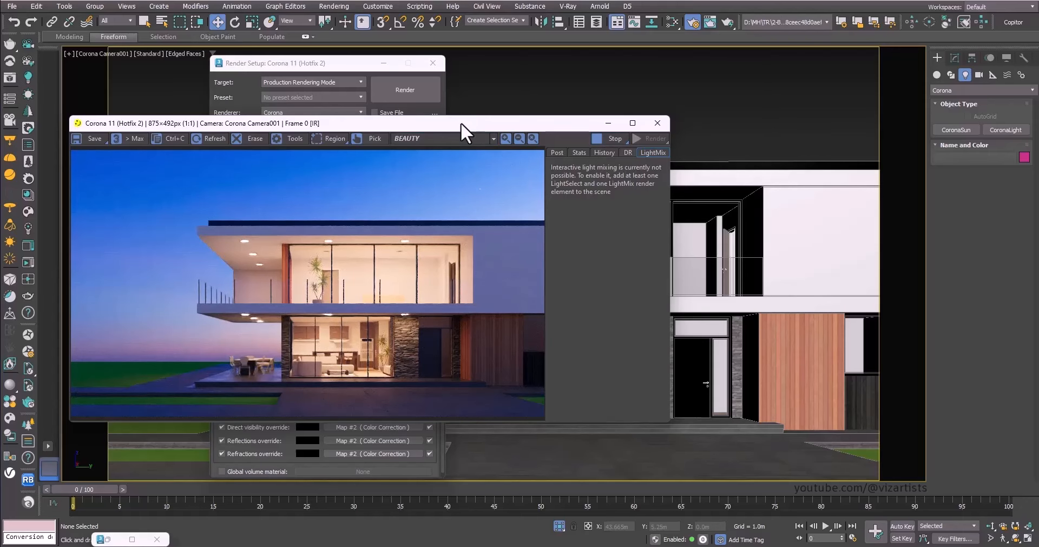
drag(461, 122, 395, 189)
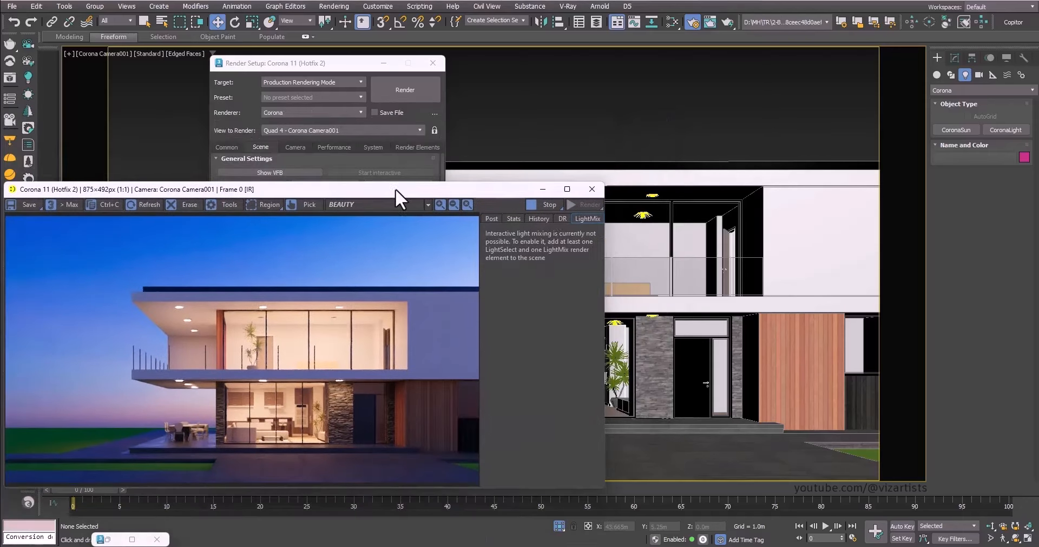
Step: Restrict selection to lights and select the first-floor interior Corona light to show its parameters
click(123, 20)
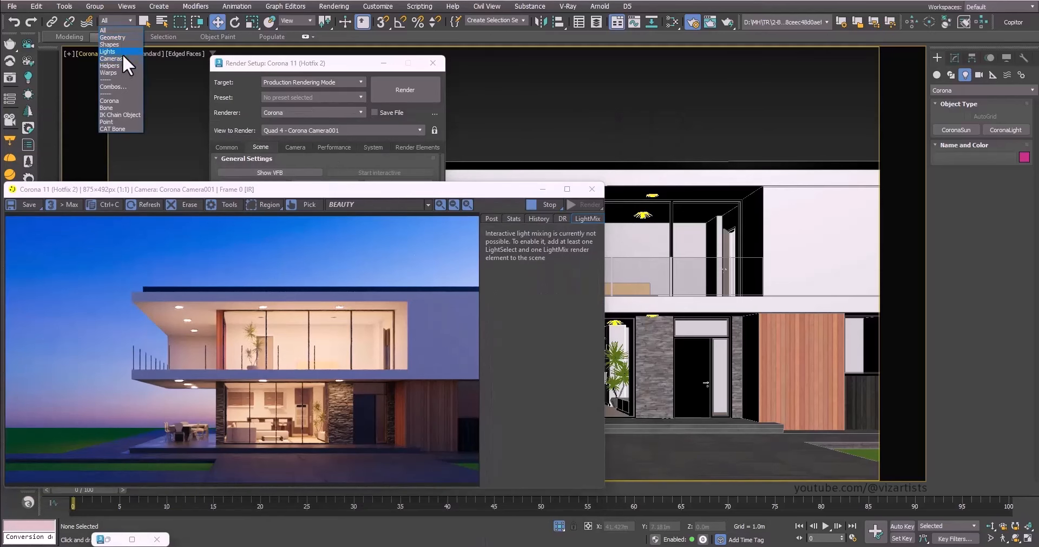
click(121, 51)
click(641, 217)
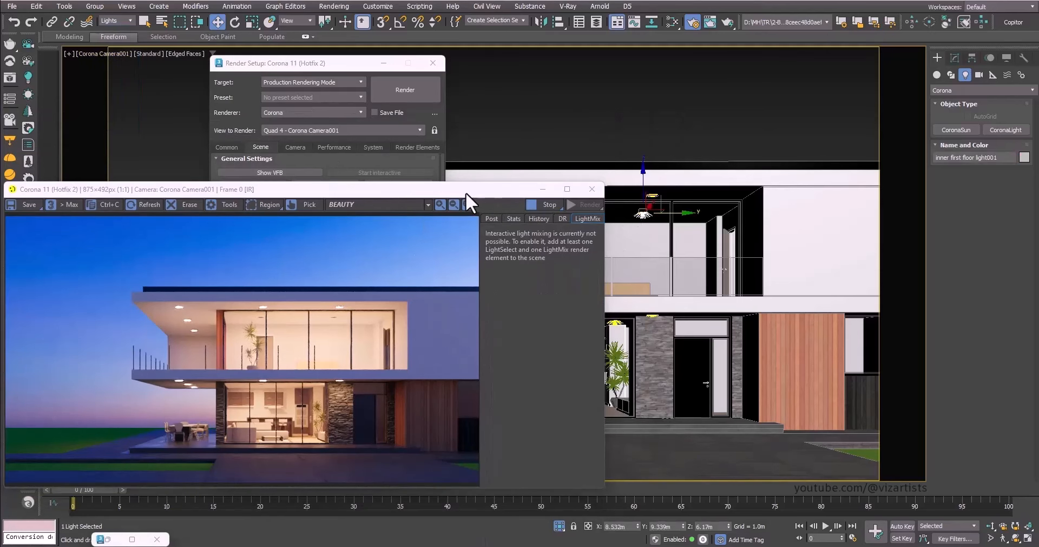
drag(465, 191, 539, 156)
click(958, 55)
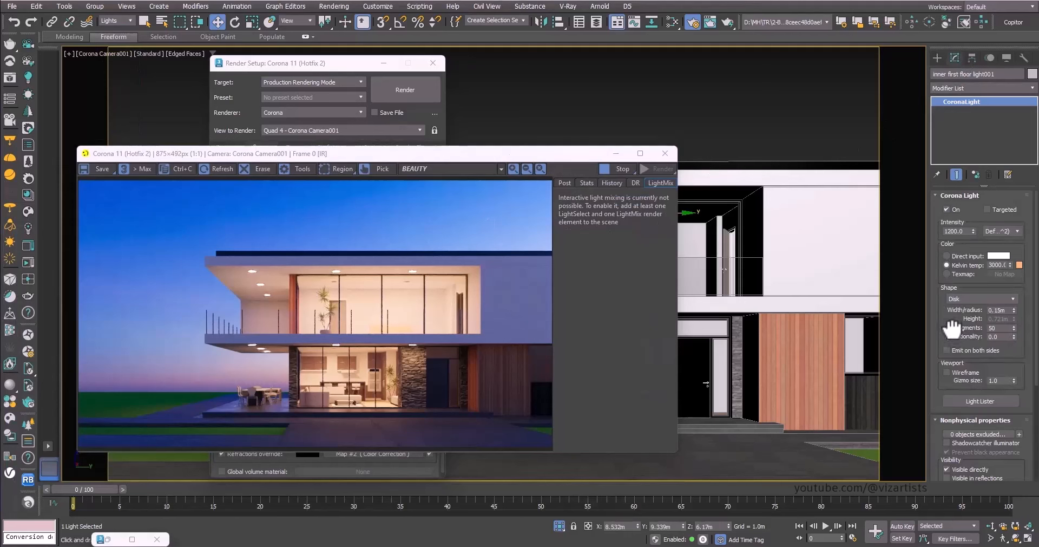
drag(953, 332, 953, 325)
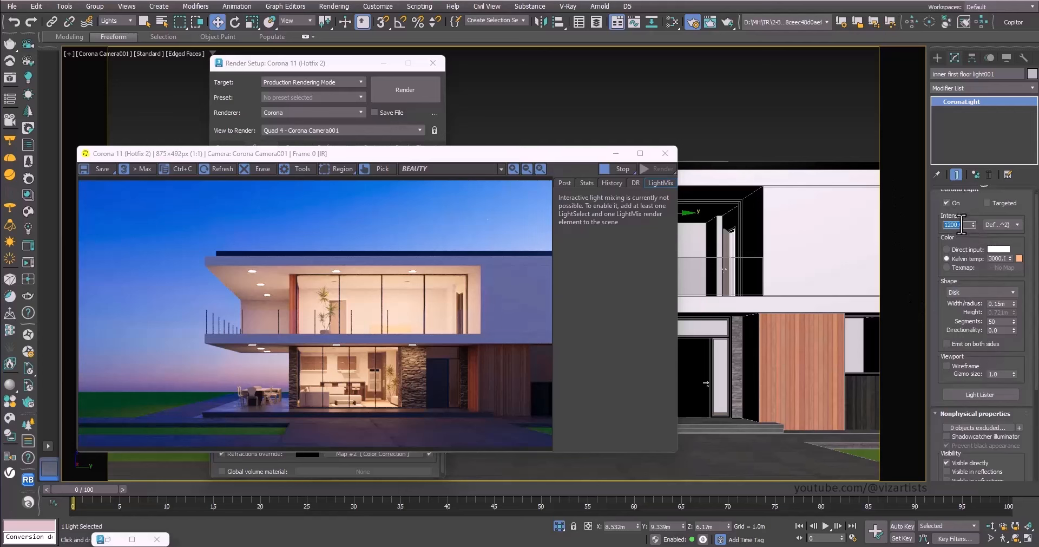
Step: Try intensities of 800, 500 and 700 for the first-floor light, settle on 1000, and set its Kelvin temperature to 2500
key(Return)
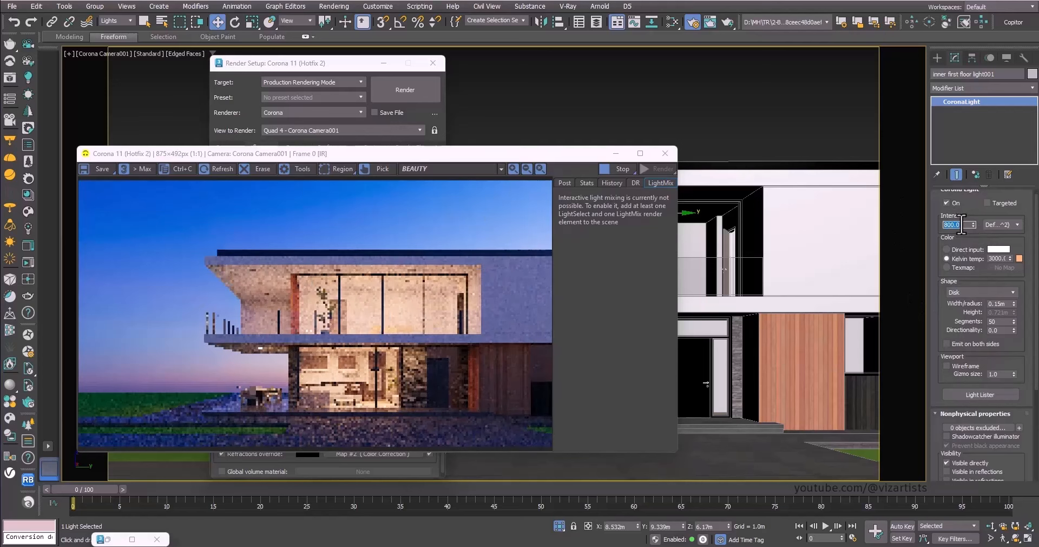
text(200)
key(Return)
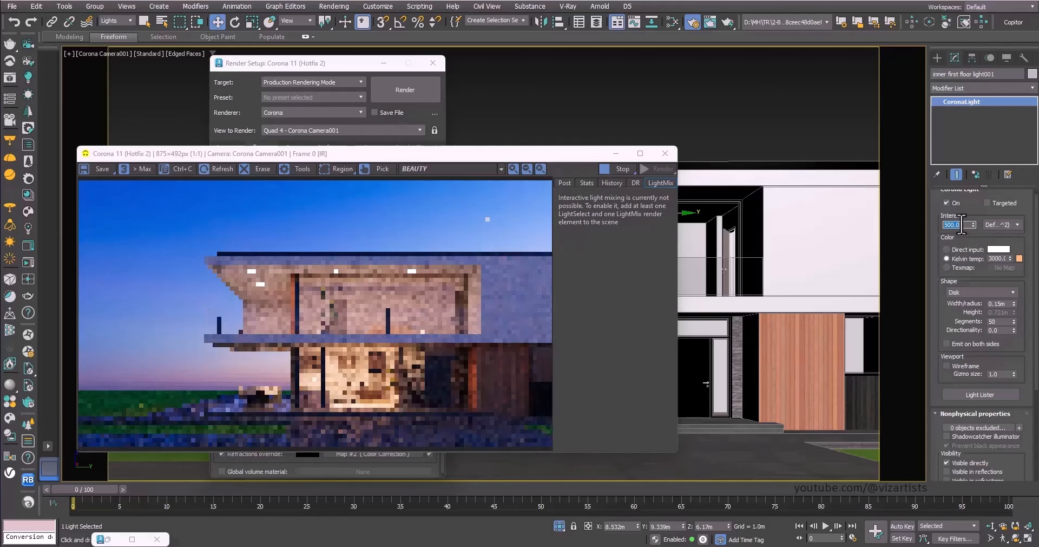
text(700)
key(Return)
text(10)
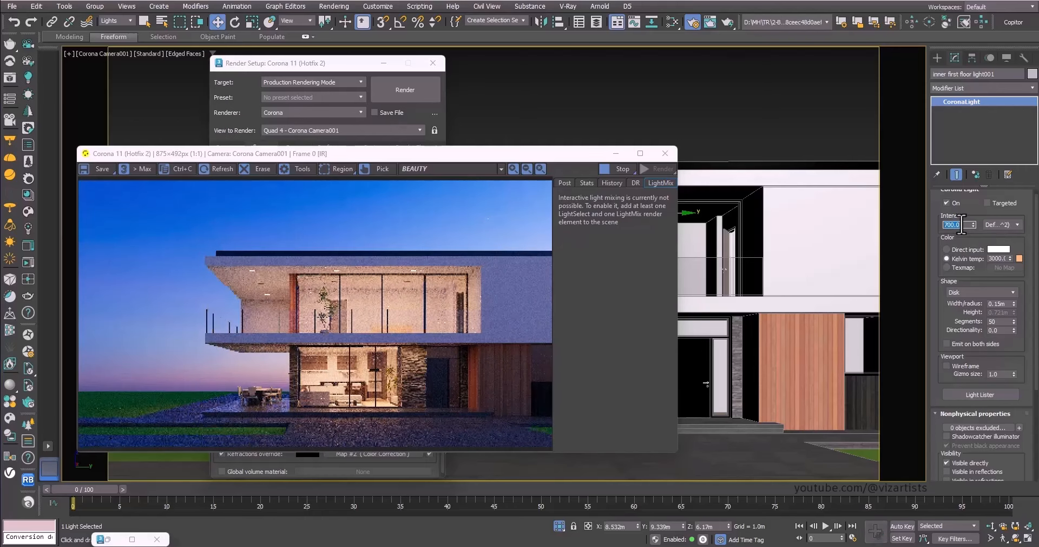
text(00)
key(Return)
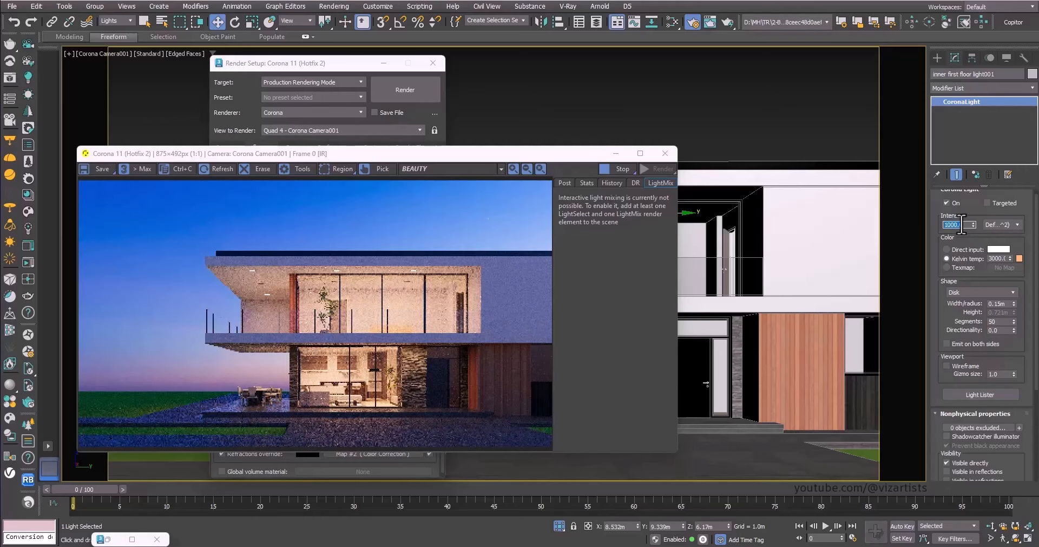
double_click(995, 258)
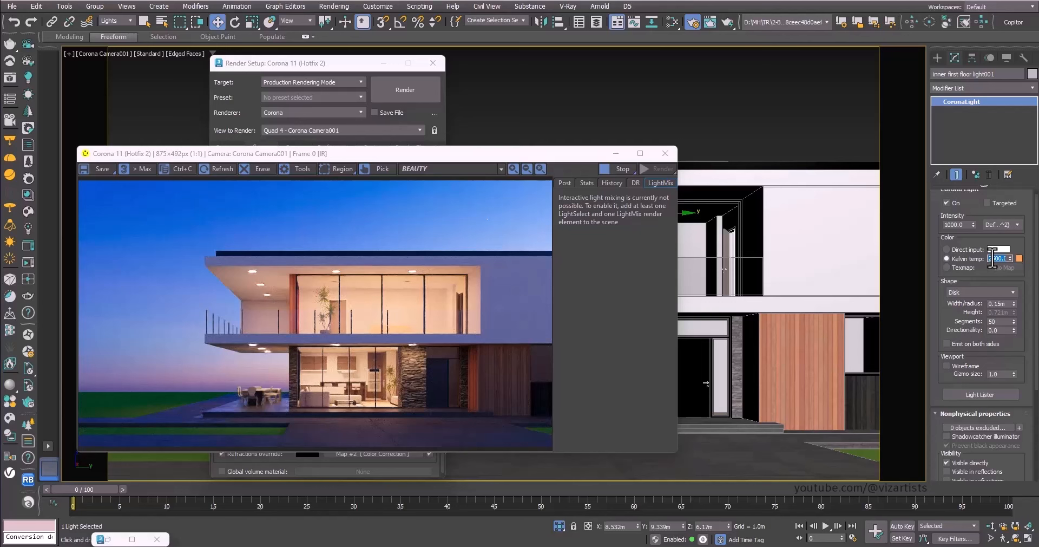
Step: Stop the interactive render, put away the render windows and deselect the light
click(620, 168)
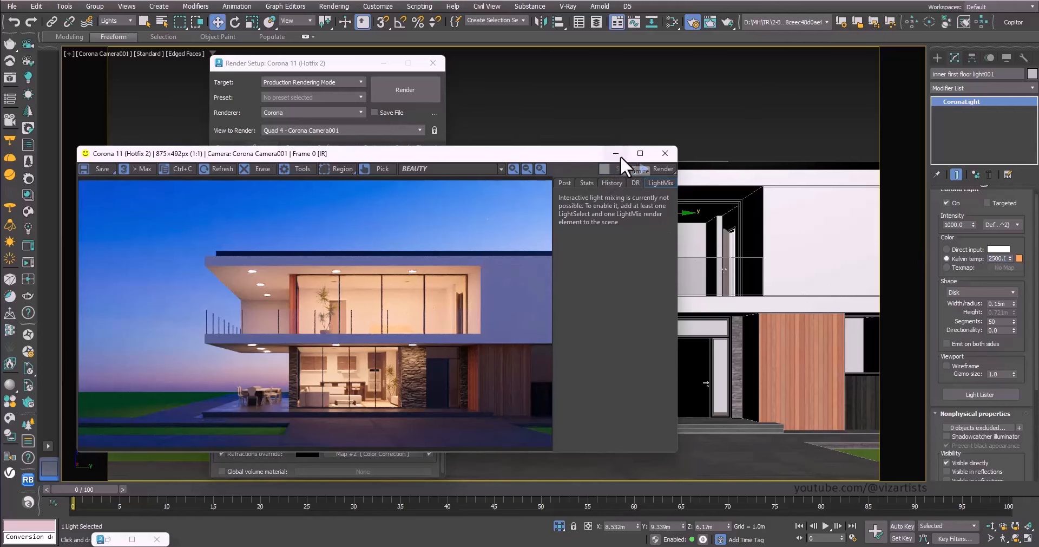
click(621, 156)
click(427, 68)
click(683, 130)
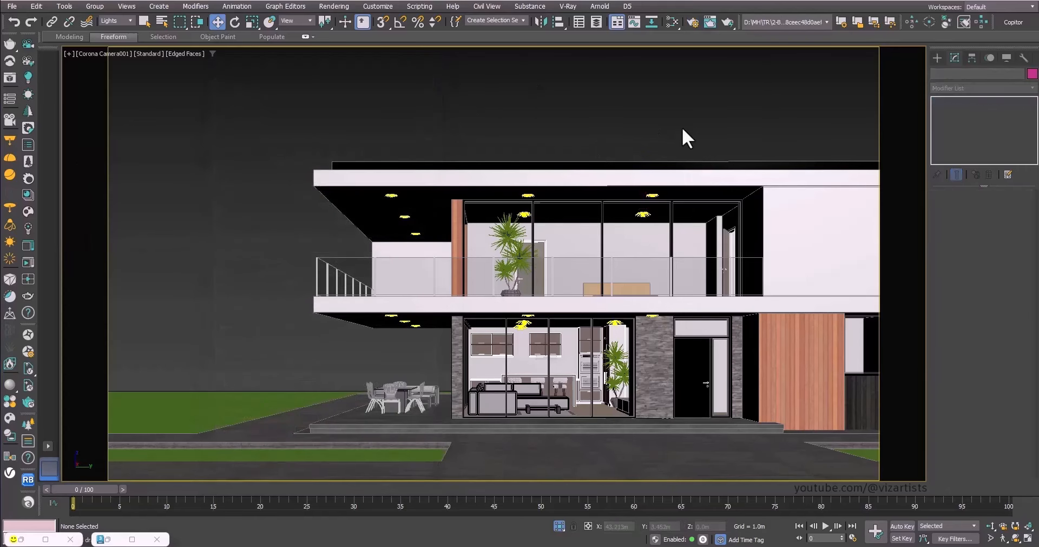
Step: Reset the selection filter to All and select the furnished modern house group
click(116, 20)
click(111, 31)
click(304, 438)
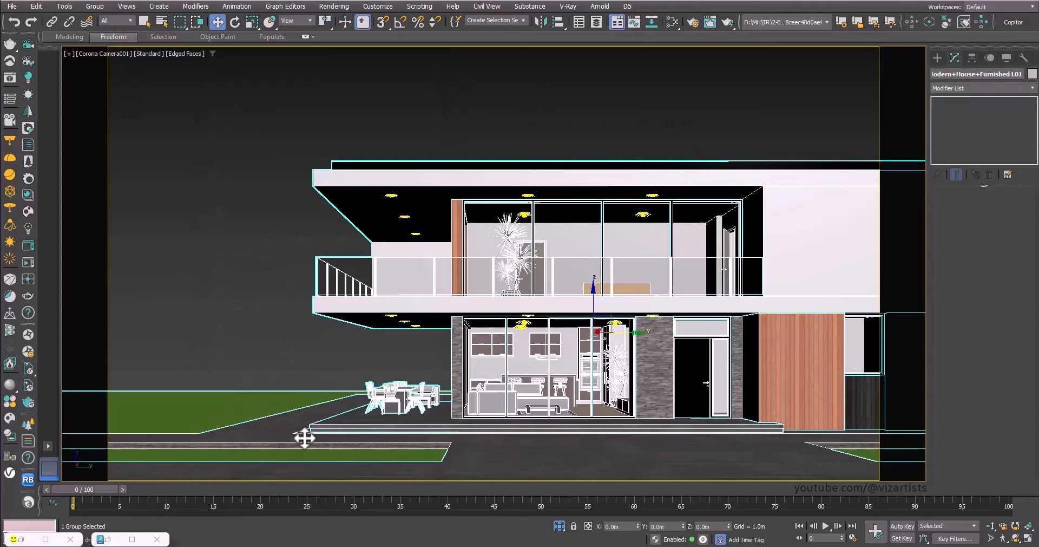
Step: Show the house from above in a Perspective view with nothing selected, and save the scene
key(p)
key(z)
scroll(318, 403, down, 3)
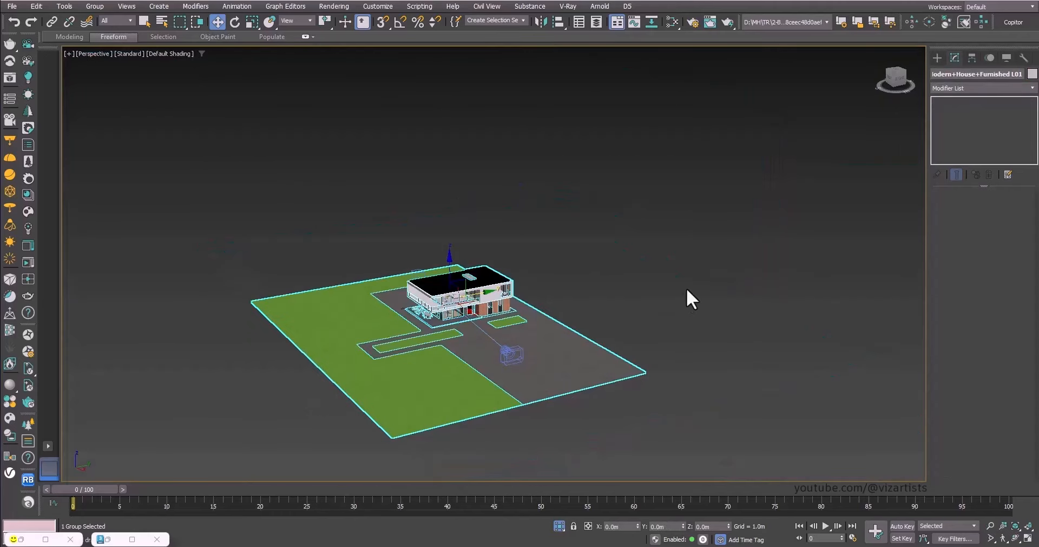
click(686, 290)
alt+middle_drag(533, 320, 466, 293)
scroll(466, 293, up, 3)
scroll(466, 293, up, 5)
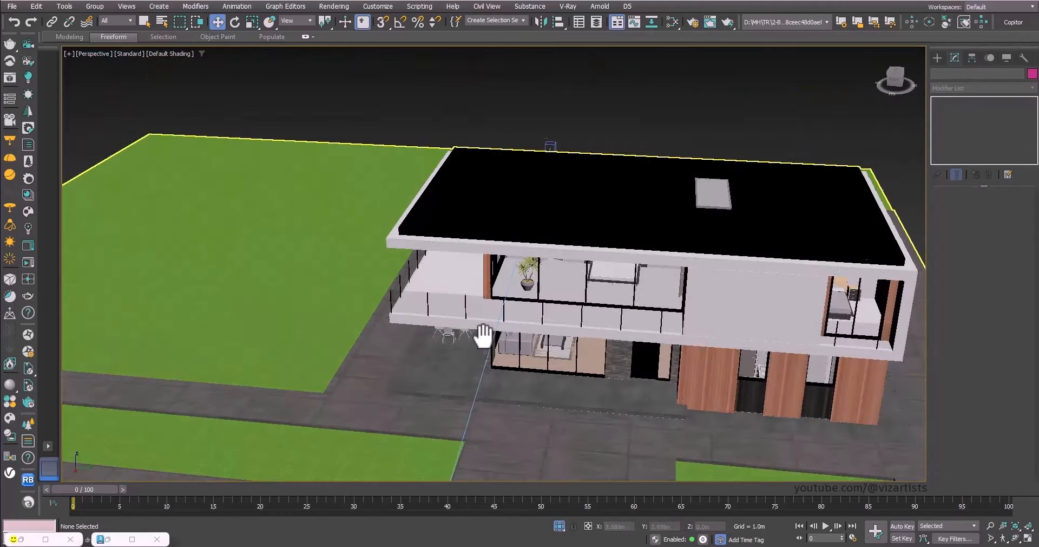
key(ctrl+s)
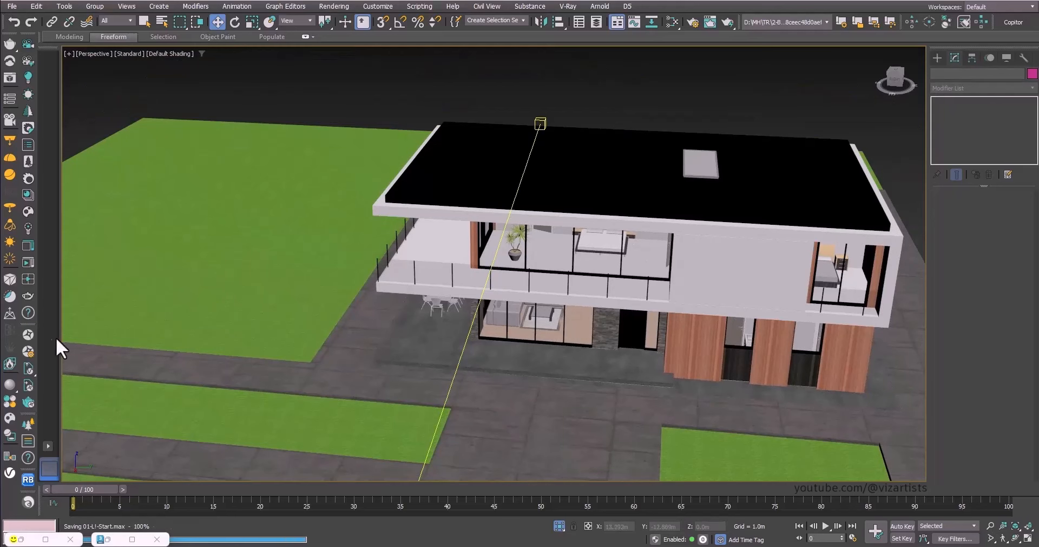
Step: Try to open the Chaos Cosmos asset browser, and run Stop Chaos Cosmos Browser from the Windows search
click(31, 215)
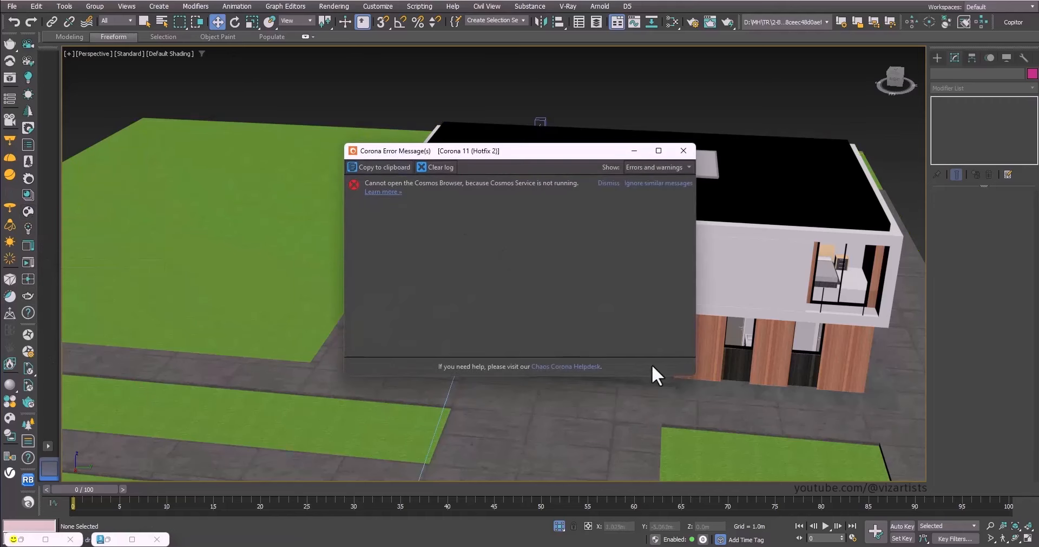
click(692, 151)
key(super+s)
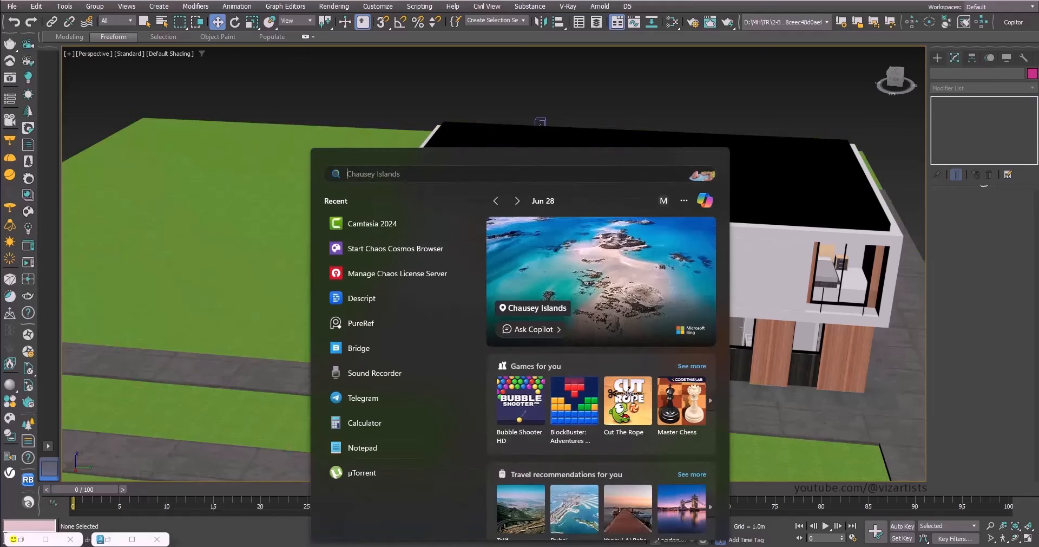
text(stop)
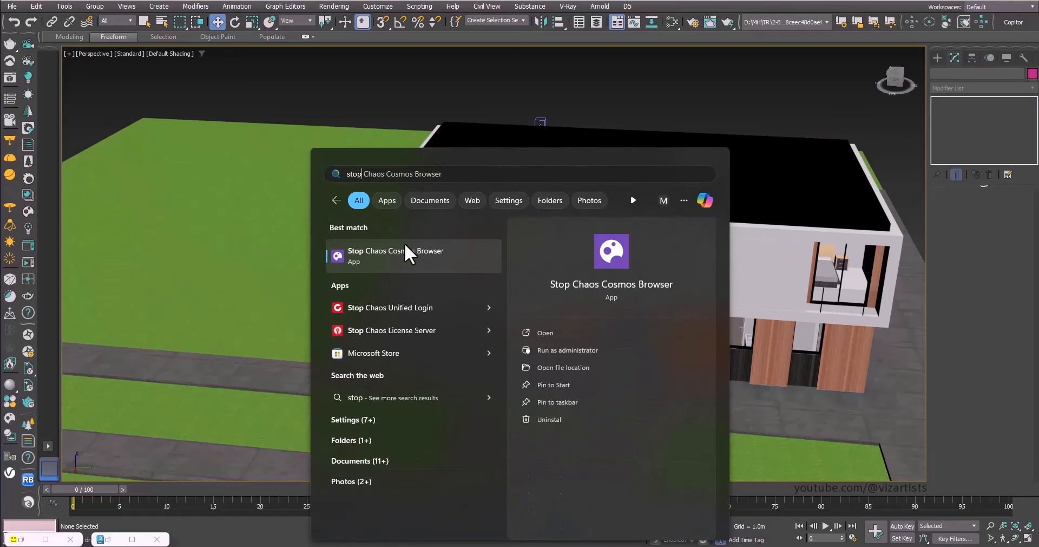
click(380, 257)
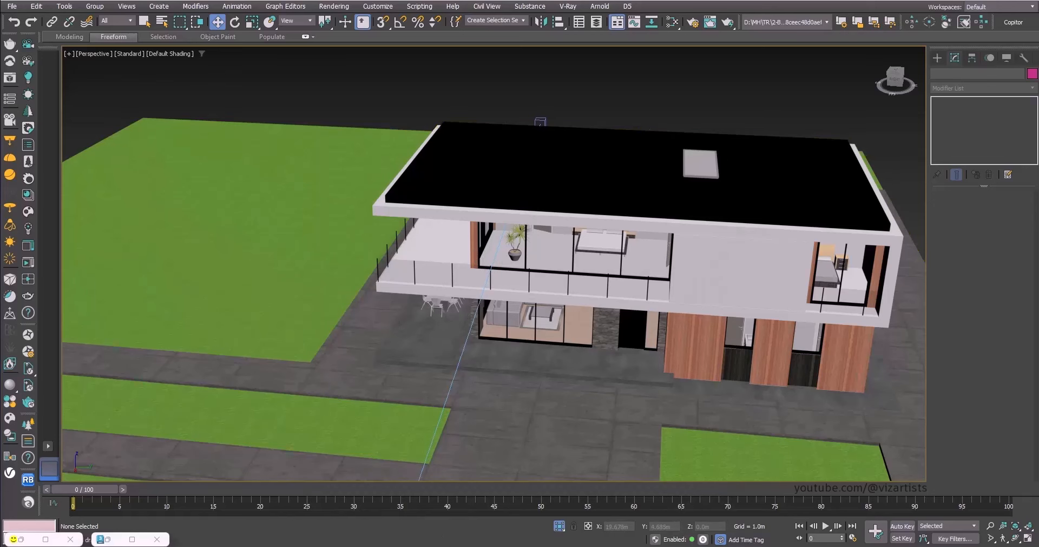
Step: Run Start Chaos Cosmos Browser from the Windows search
key(super)
text(s)
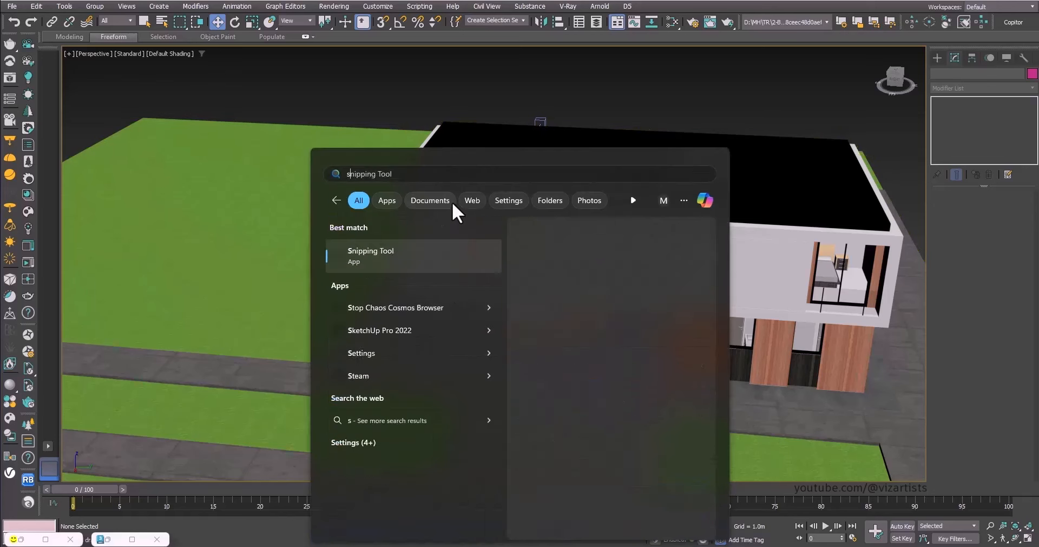
text(rowser)
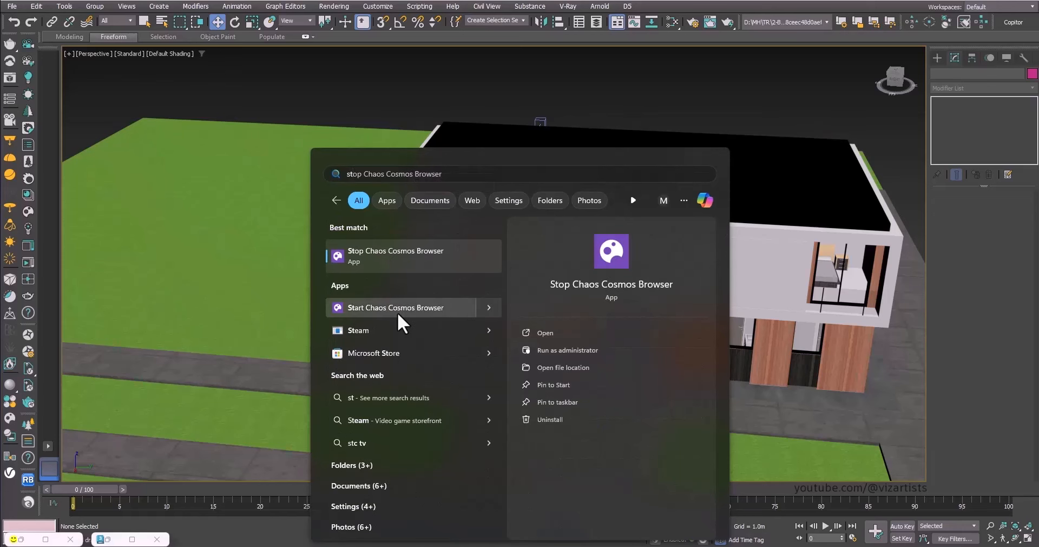
click(398, 311)
Step: Open the Chaos Cosmos asset browser from 3ds Max
scroll(427, 320, up, 3)
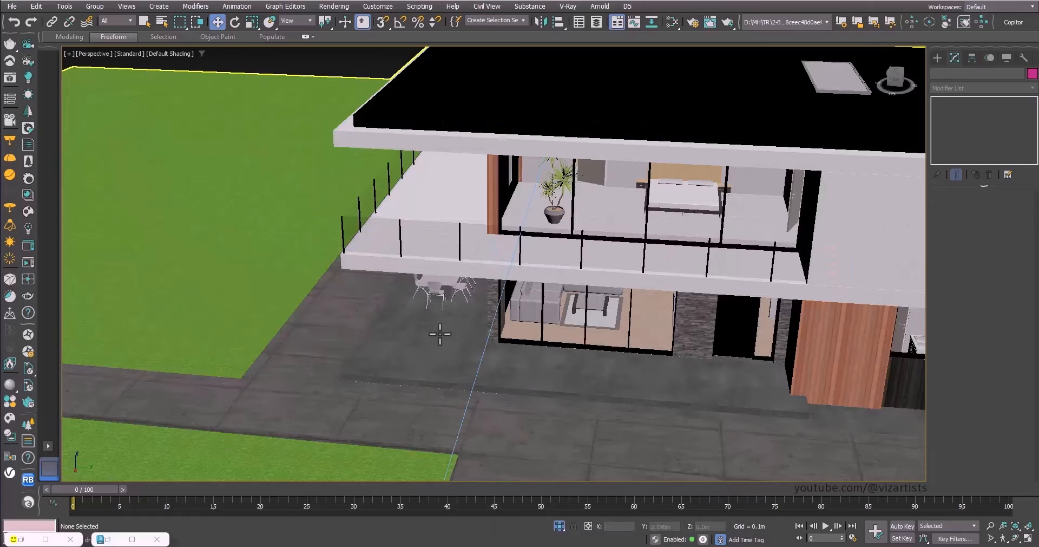
scroll(225, 261, down, 5)
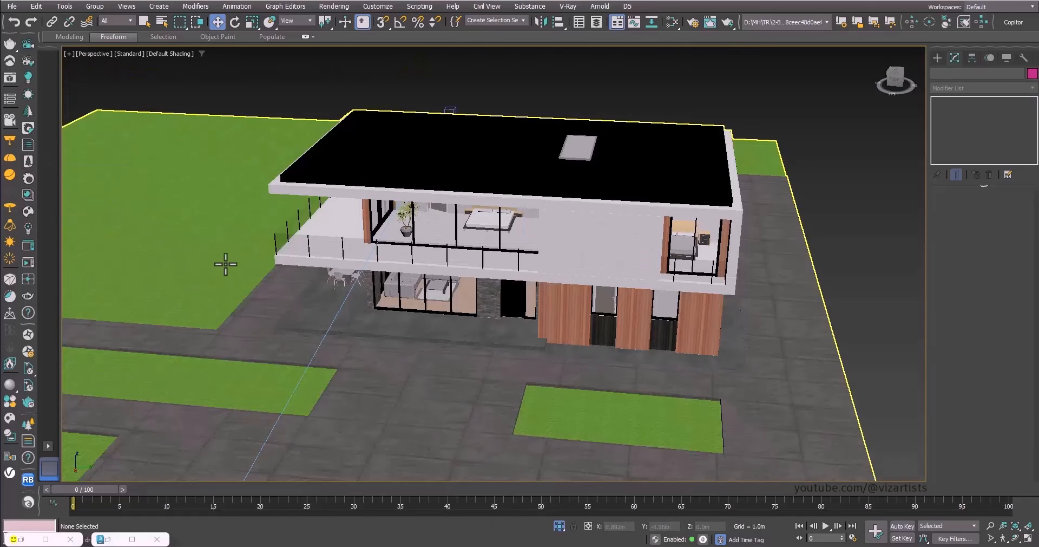
click(29, 211)
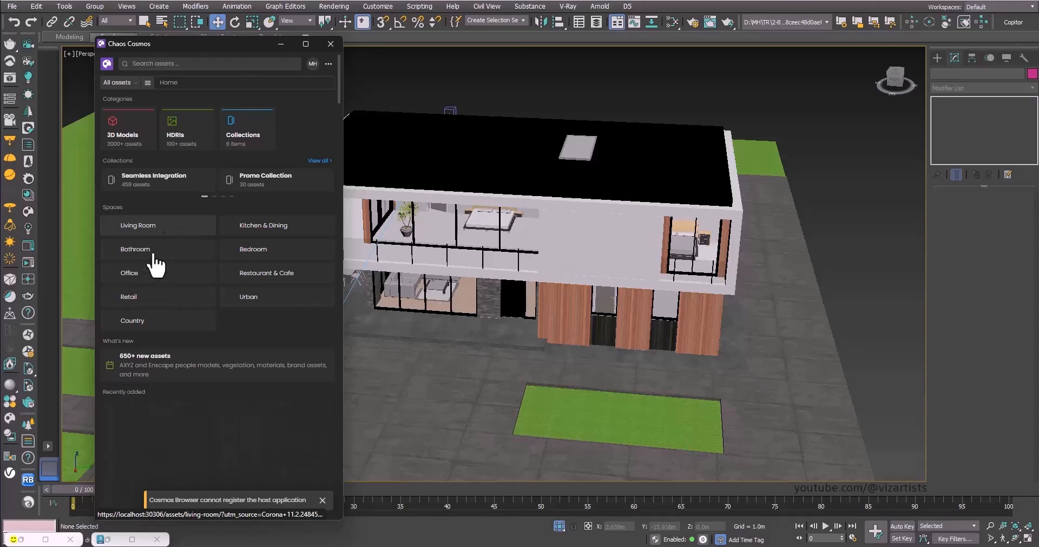
Step: Filter the Cosmos assets to the downloaded Presets within the 3D Models category
click(152, 85)
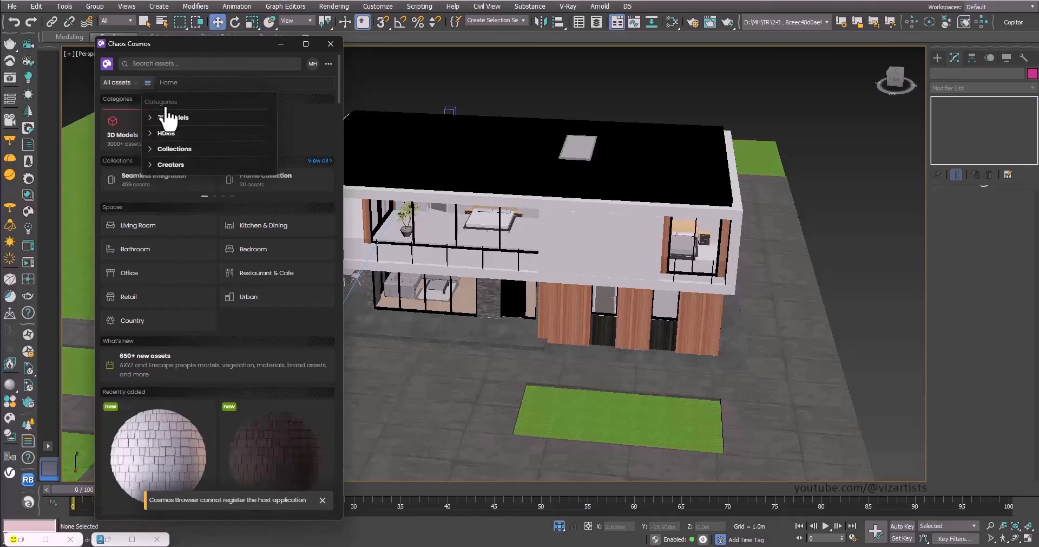
click(163, 117)
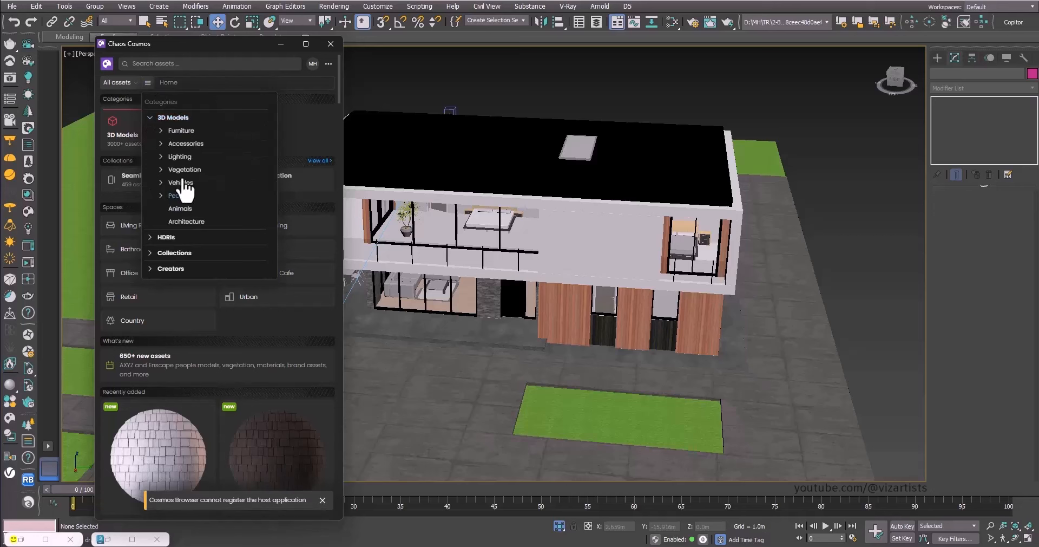
click(147, 83)
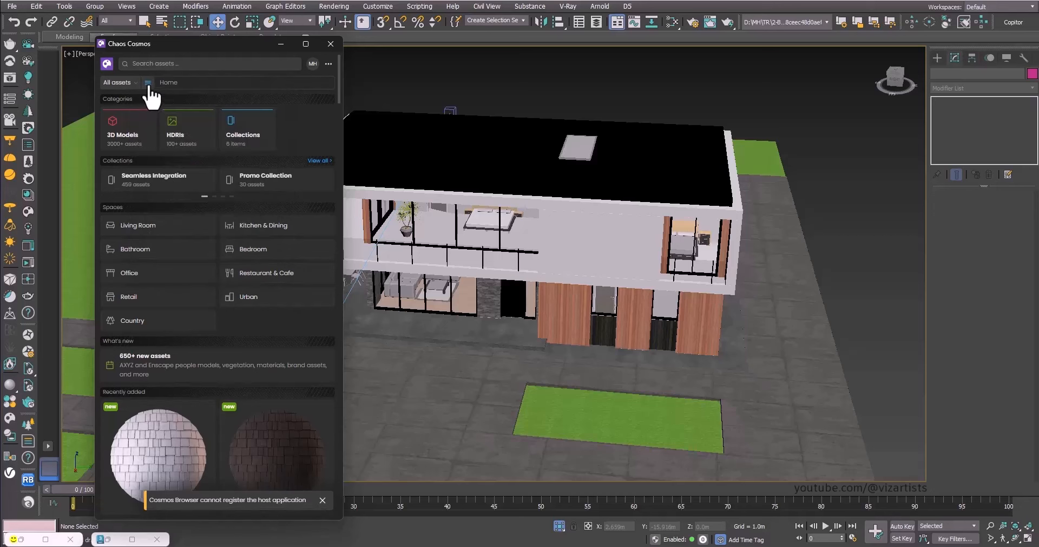
click(148, 85)
click(172, 117)
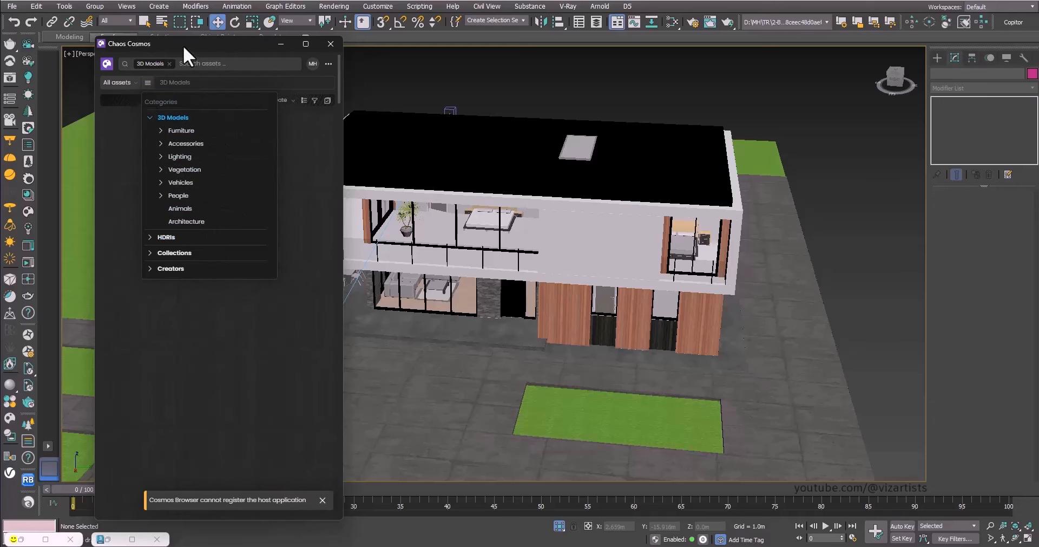
click(118, 183)
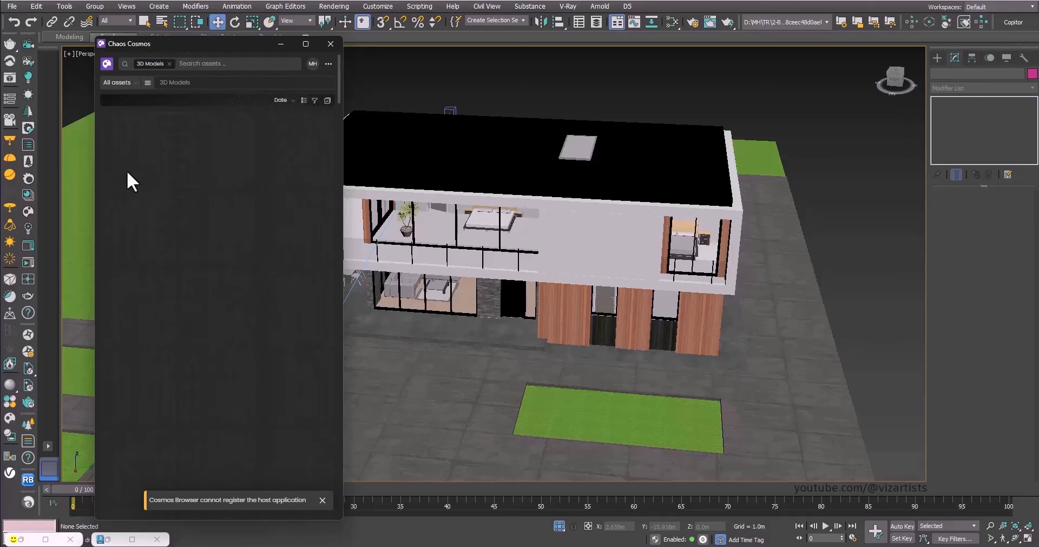
click(148, 82)
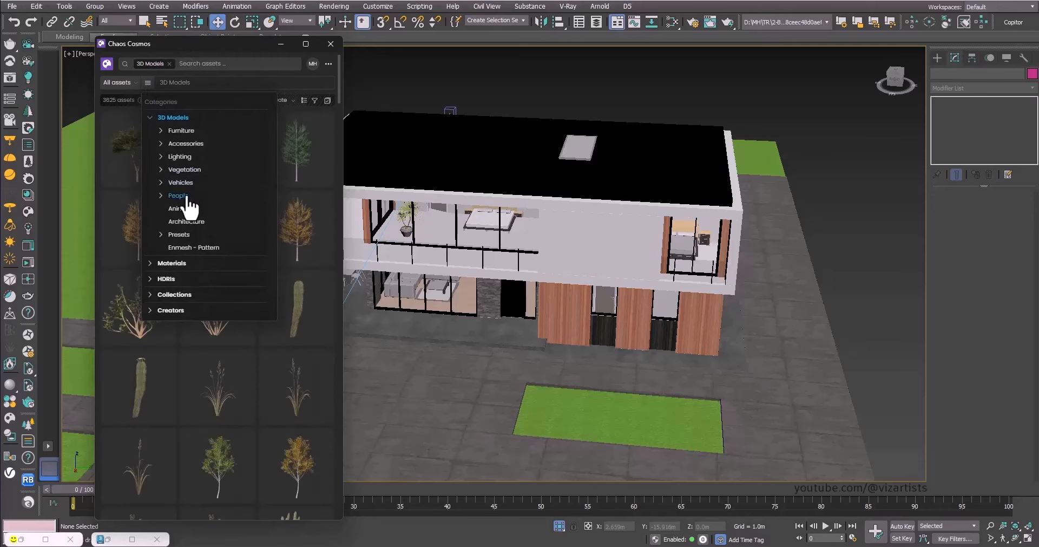
click(169, 234)
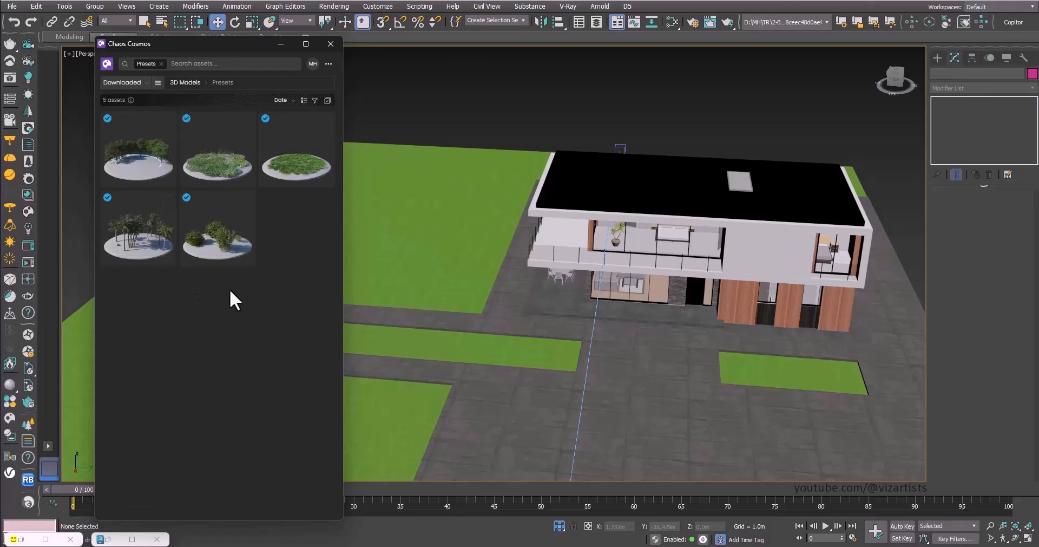
Step: Import the Grass Wild 001 preset from Chaos Cosmos into the scene
mouse_move(225, 135)
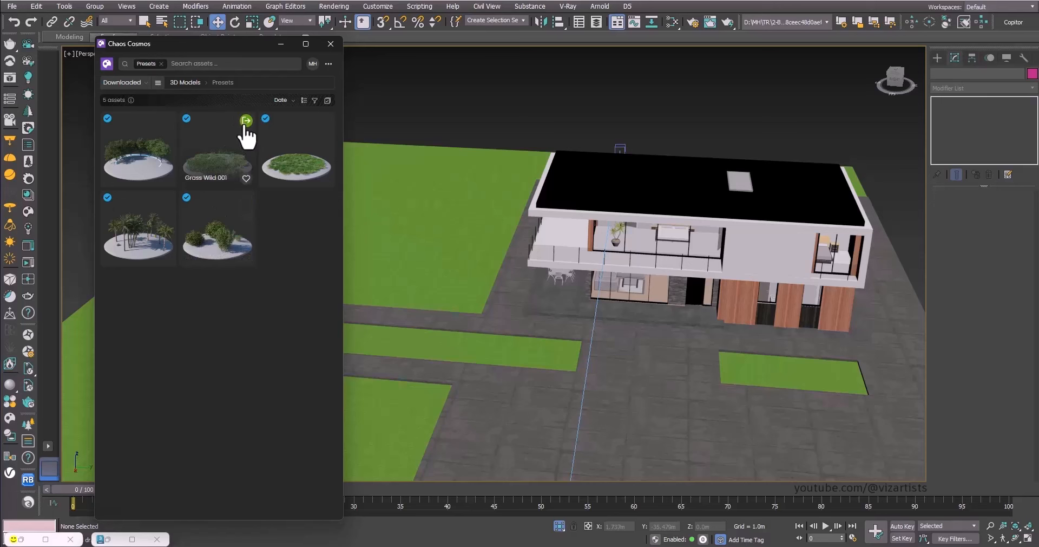
click(246, 122)
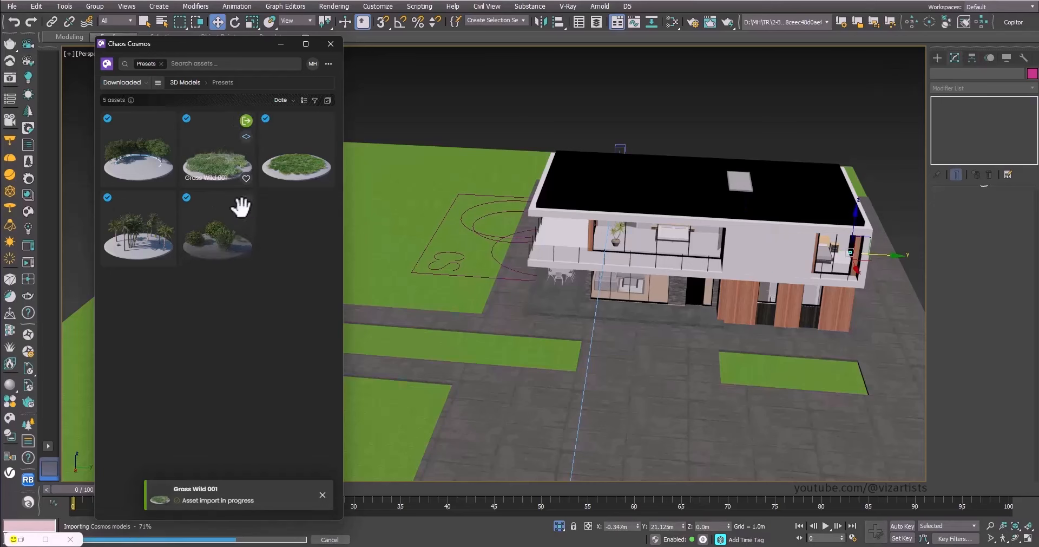
scroll(527, 232, down, 4)
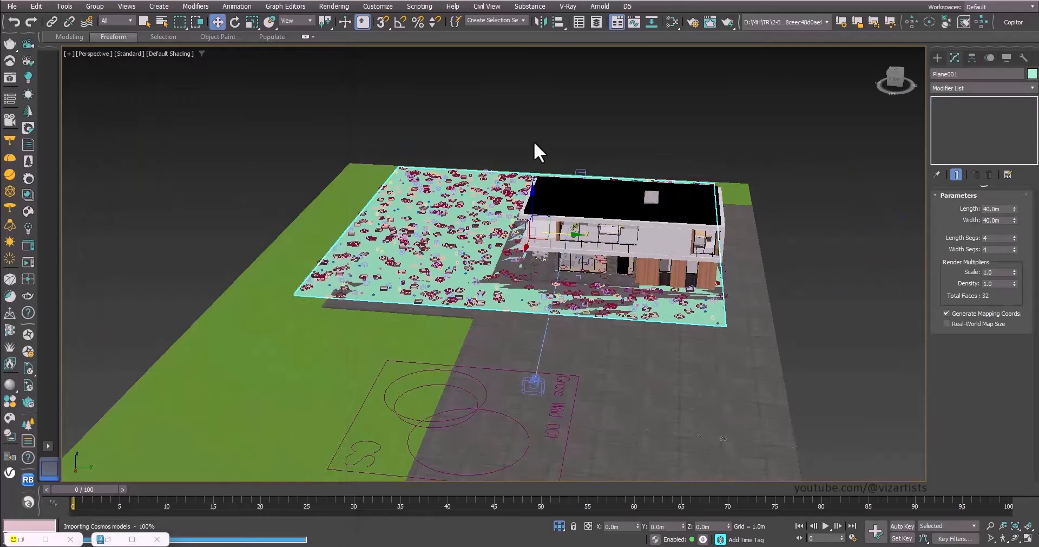
scroll(536, 233, down, 3)
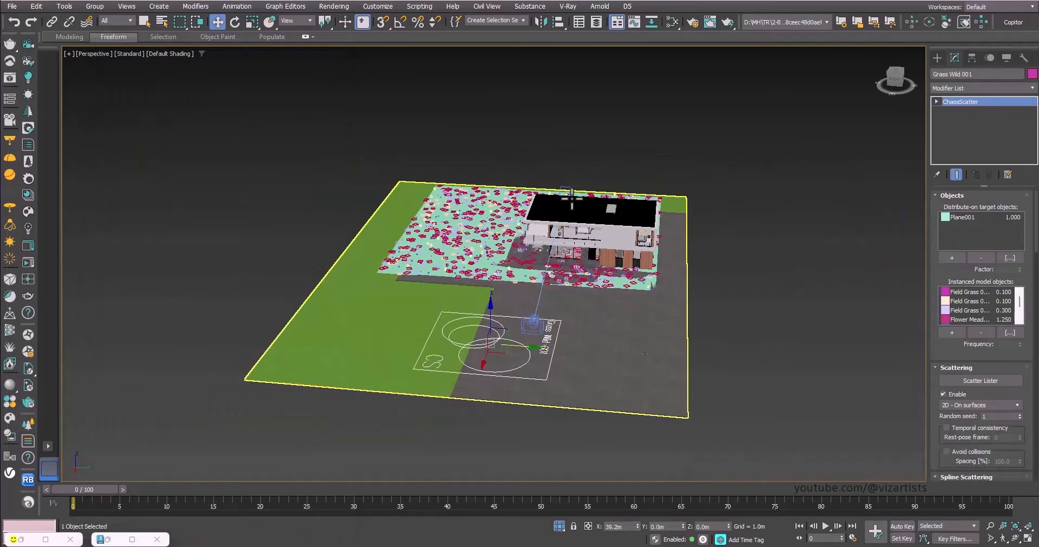
Step: Remove Plane001 from the distribution targets of the Grass Wild 001 scatter
click(954, 257)
click(966, 217)
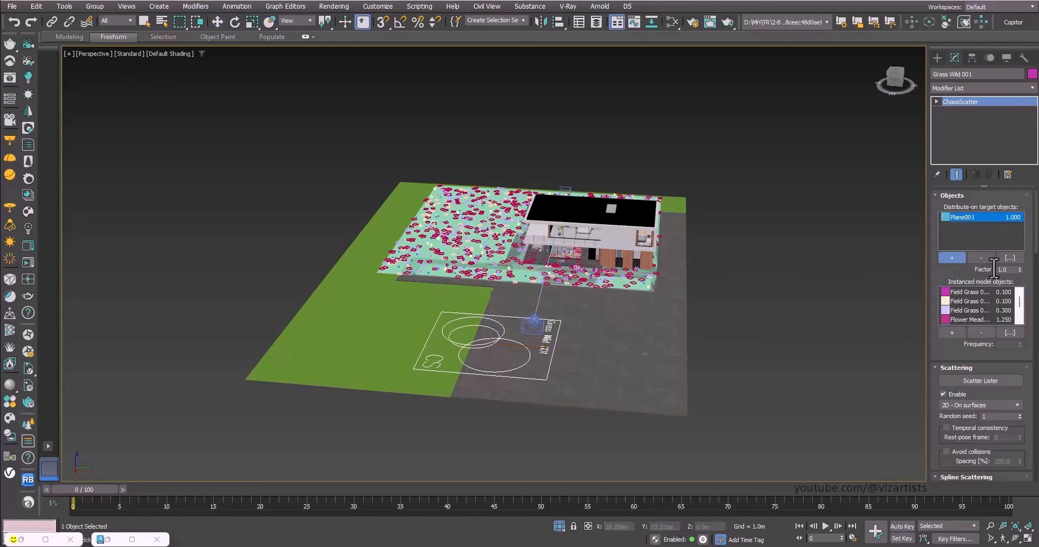
click(985, 257)
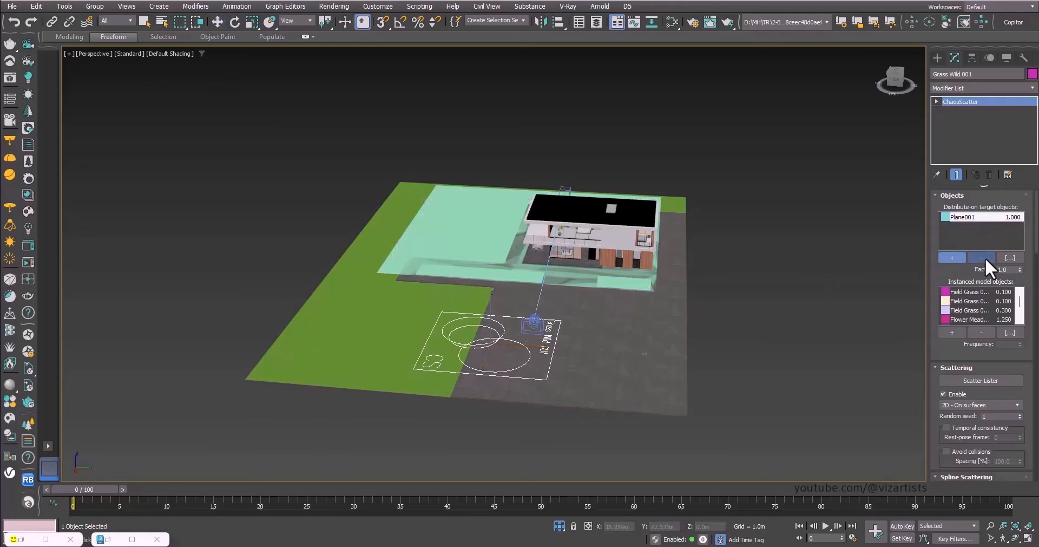
Step: Open the furnished modern house group recursively so its individual ground pieces can be selected
click(343, 308)
scroll(453, 247, up, 3)
scroll(457, 247, down, 3)
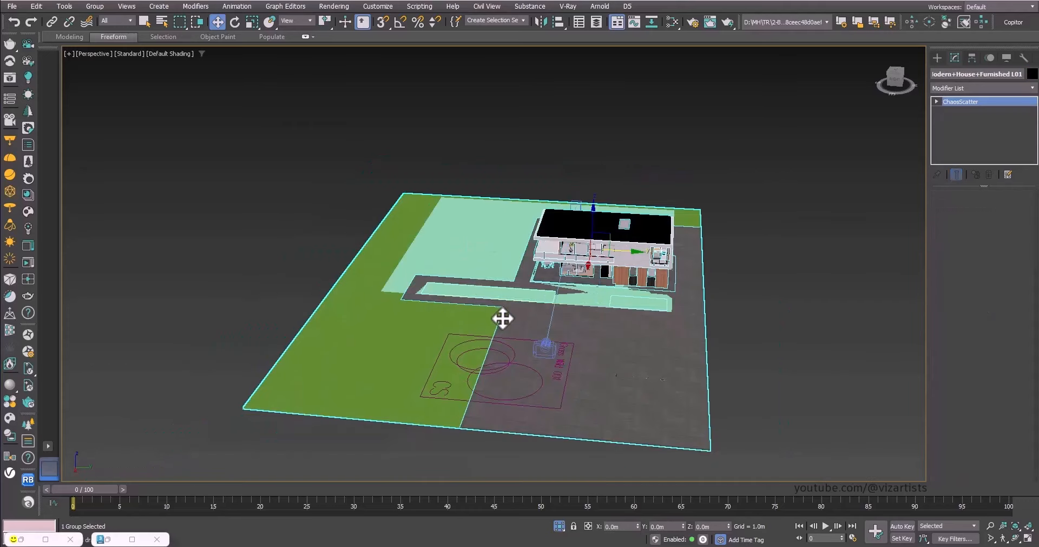
click(502, 316)
click(505, 305)
click(95, 6)
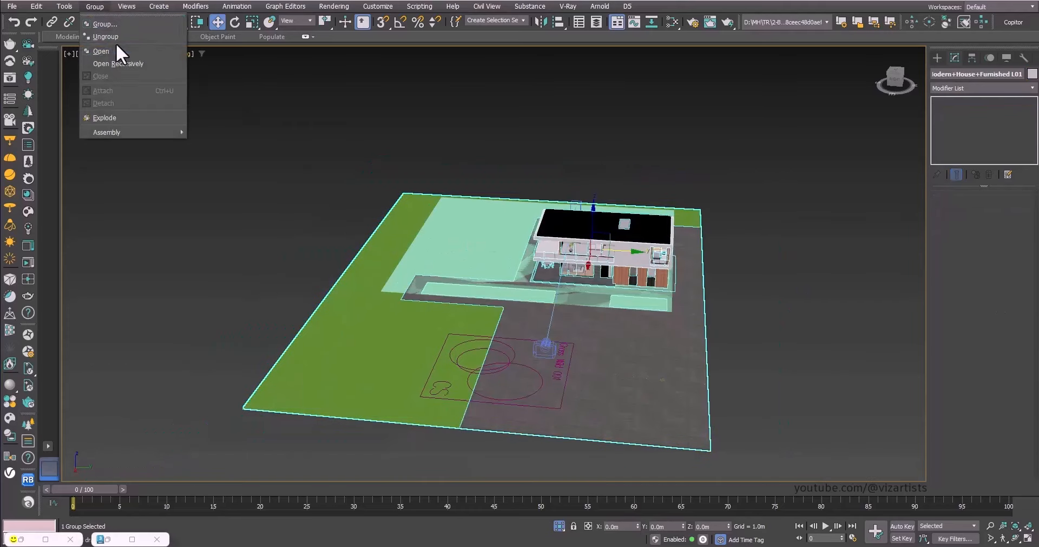
click(141, 66)
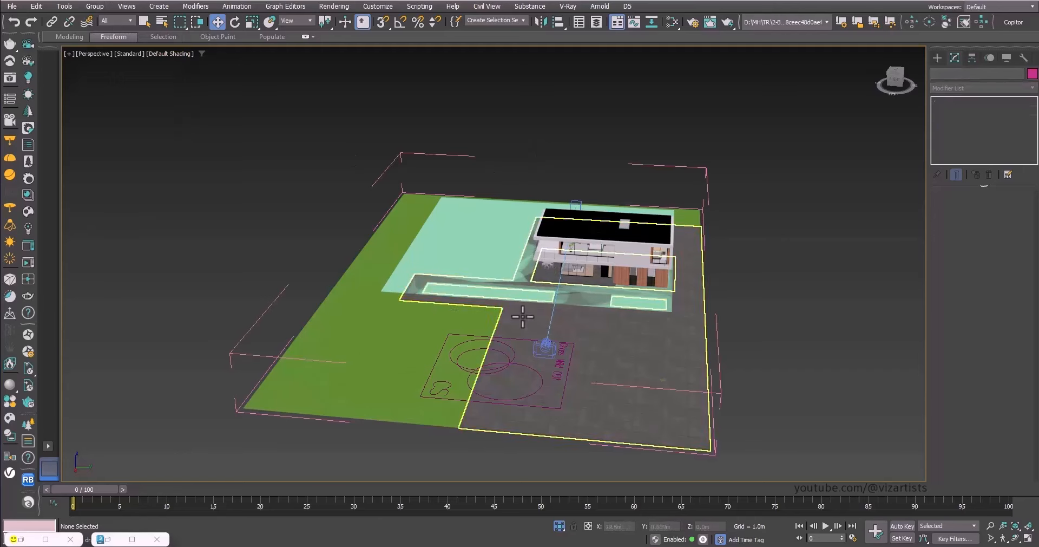
Step: Select the plane overlapping the house site and move it well clear of the site along the Y axis
click(474, 268)
click(485, 254)
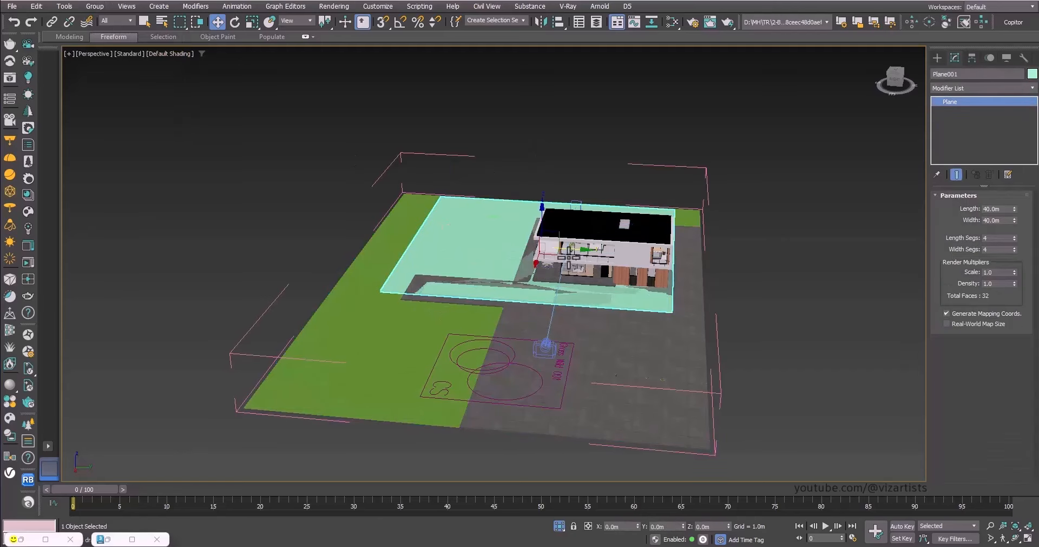
drag(564, 250, 194, 239)
Step: Add the green lawn mesh as the distribution target of the Grass Wild 001 scatter
click(470, 340)
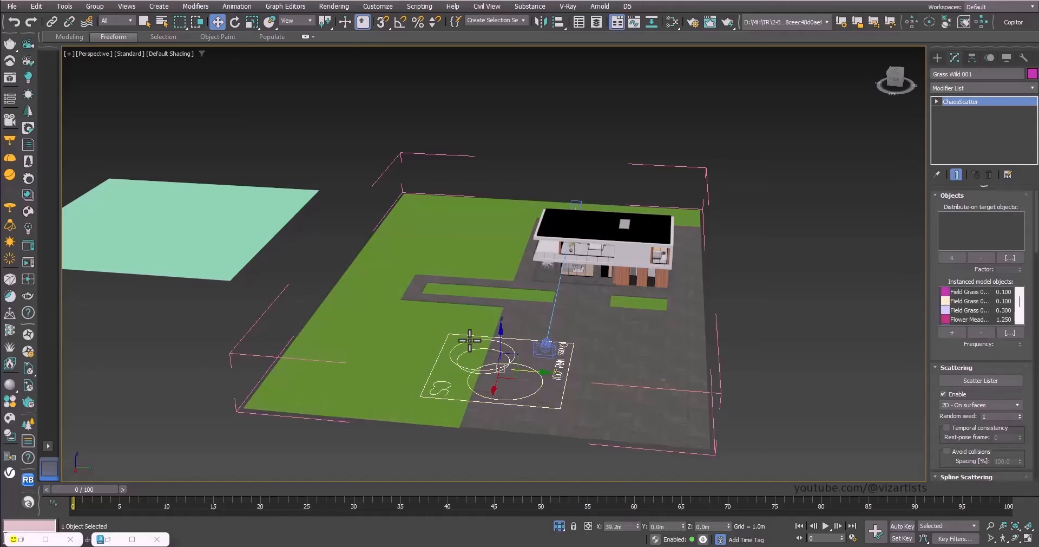
click(959, 257)
click(406, 321)
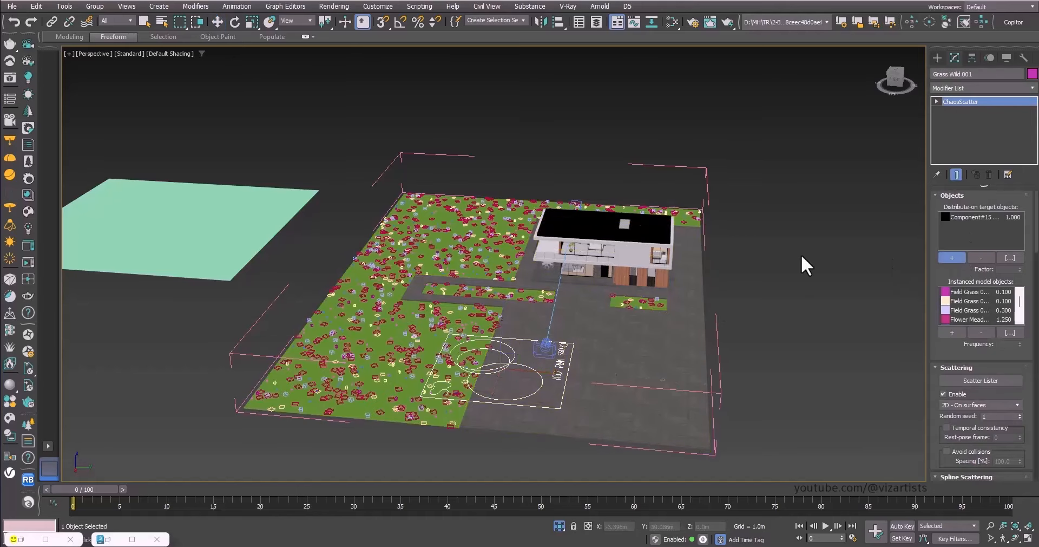
Step: Move the Grass Wild 001 scatter icon off the site and delete the leftover Plane001
key(w)
drag(542, 377, 156, 350)
click(180, 250)
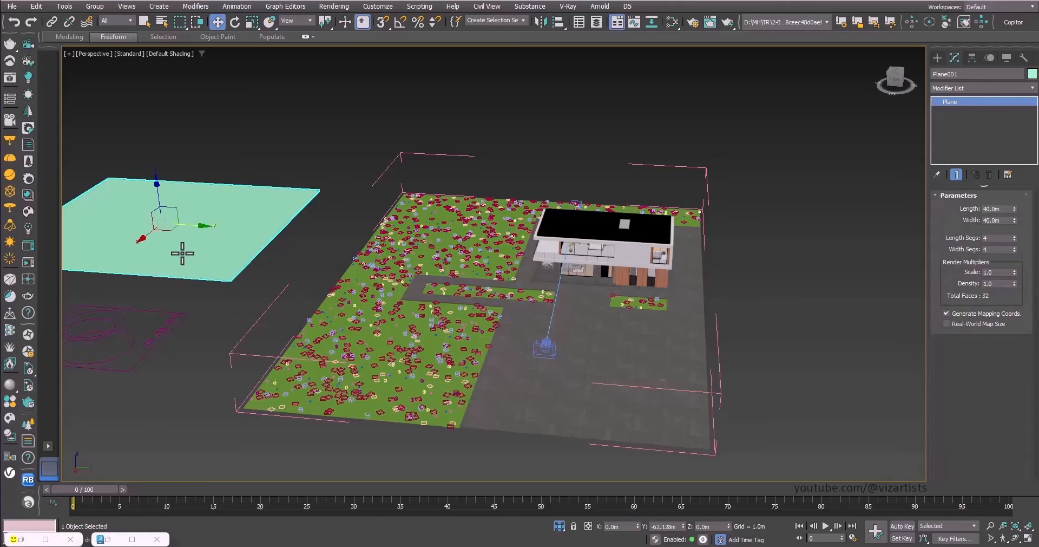
key(Delete)
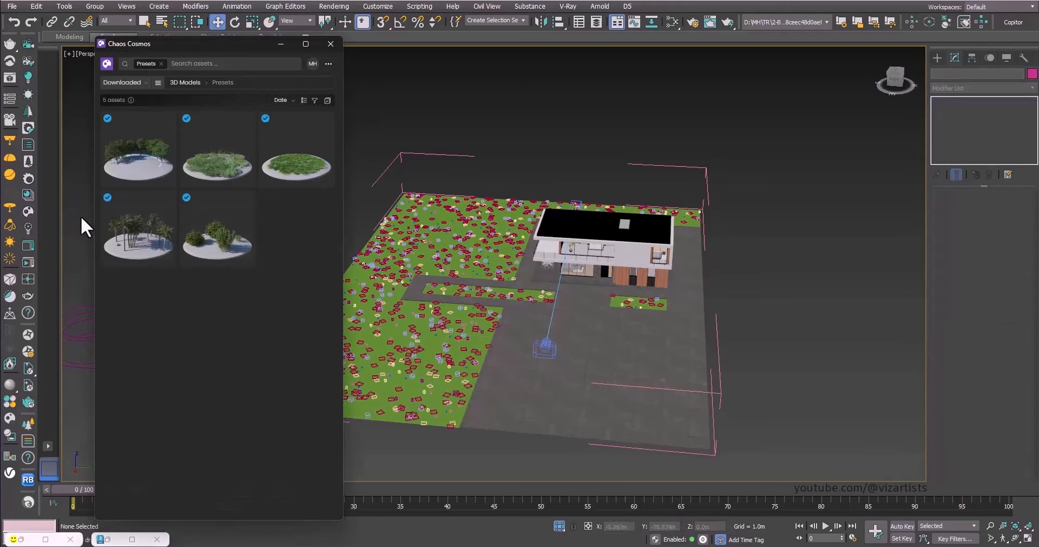
Step: Import the Bushes Wild 001 preset from Chaos Cosmos and minimize the asset browser
click(246, 200)
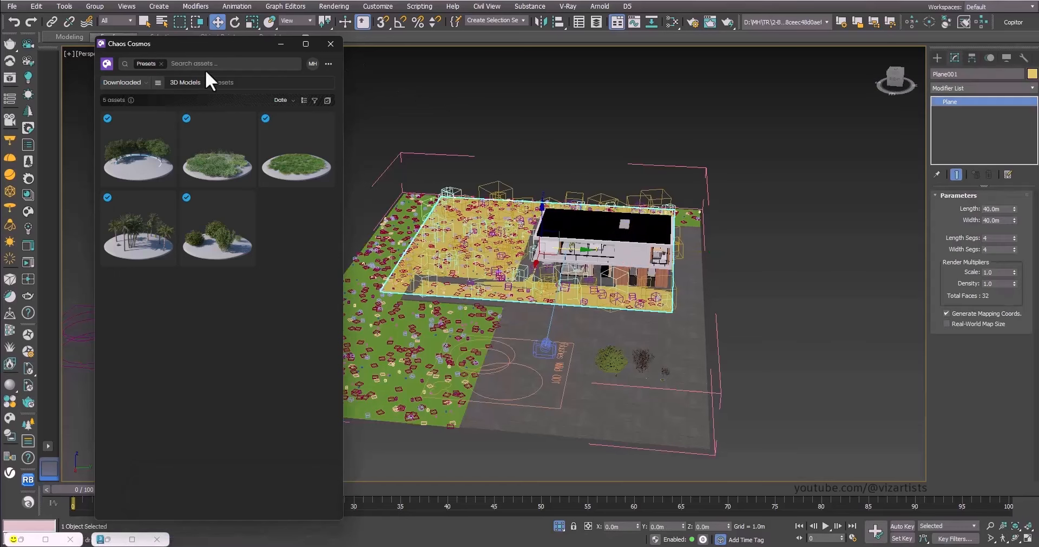
click(281, 43)
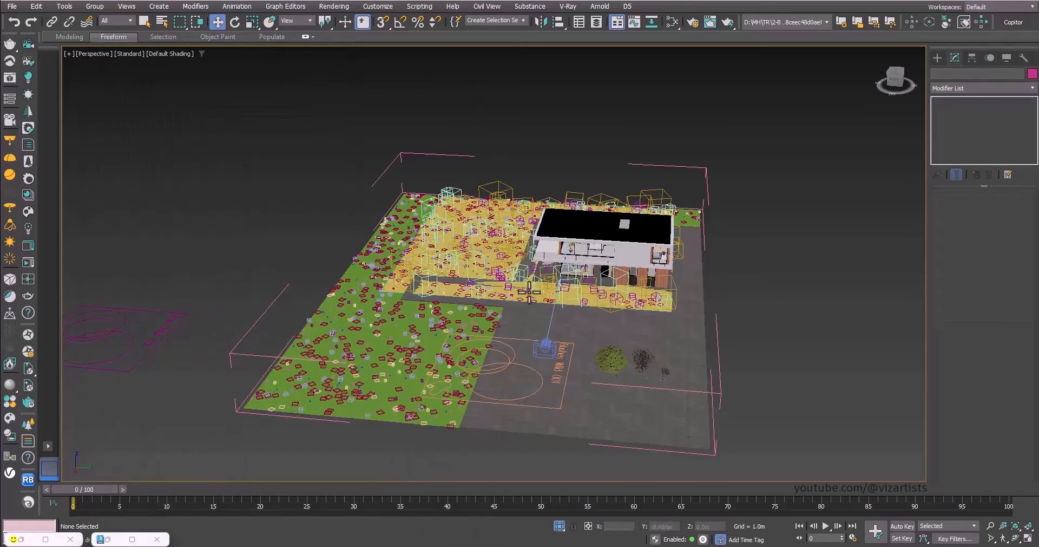
Step: Replace Plane001 with the green lawn mesh as the distribution target of the Bushes Wild 001 scatter
click(540, 379)
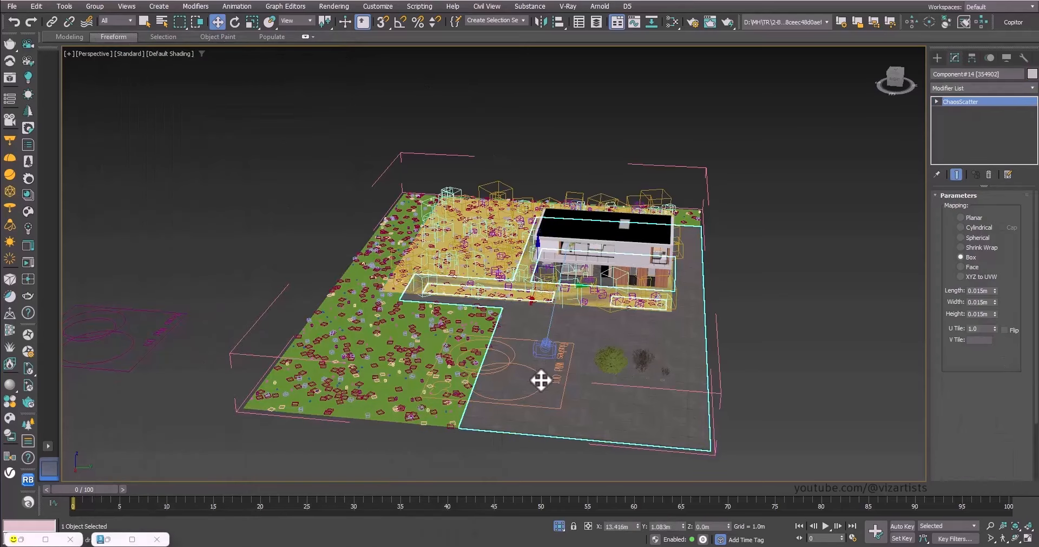
click(540, 379)
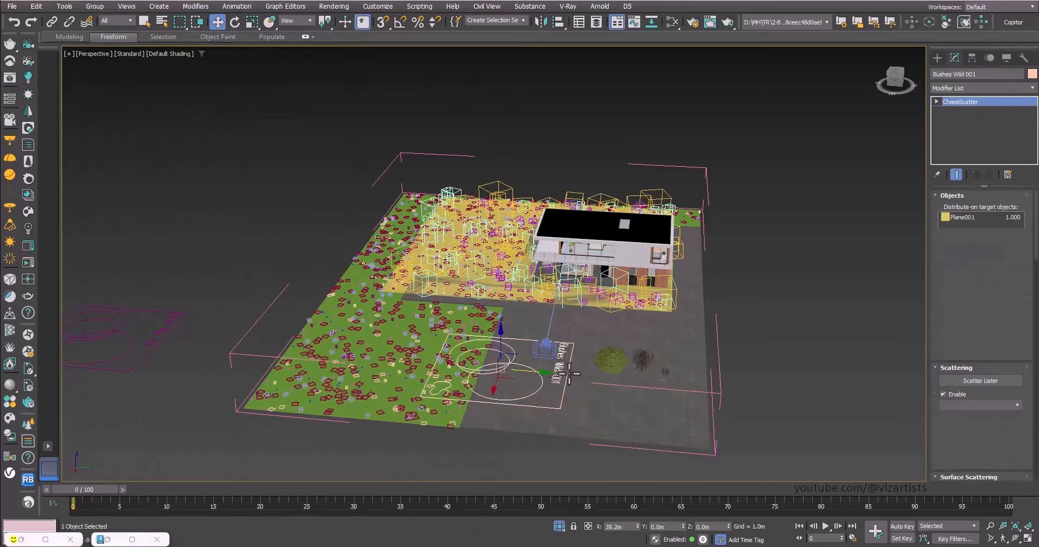
click(955, 217)
click(978, 258)
click(952, 257)
scroll(524, 242, up, 5)
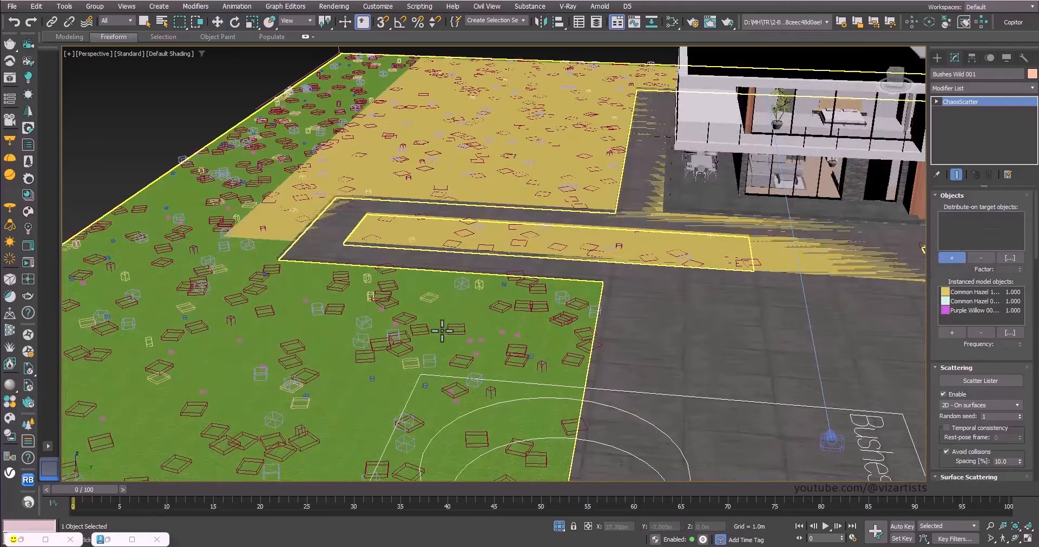
click(524, 242)
key(w)
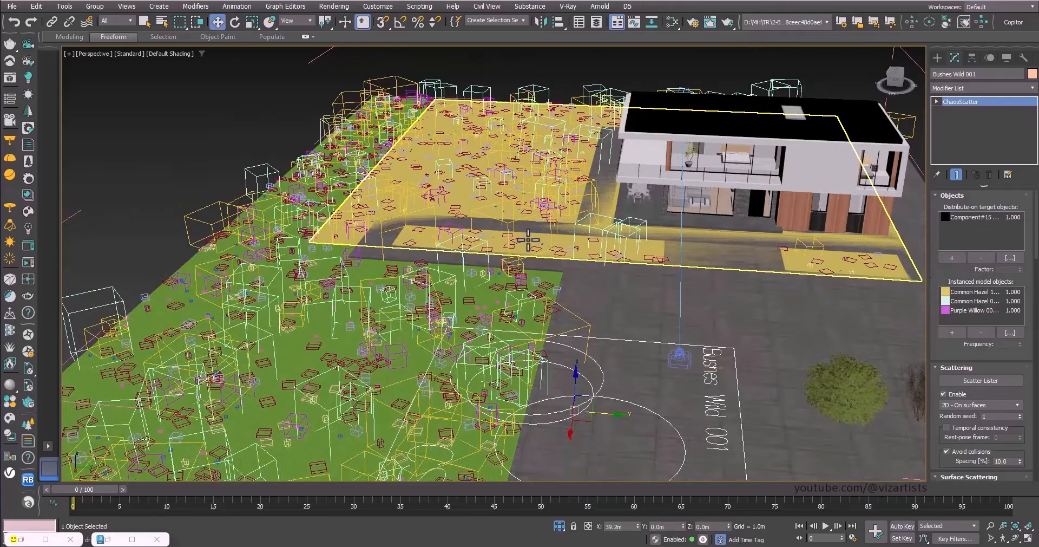
Step: Move the bushes preset's base plane off the house site along the Y axis and clear the selection
click(938, 57)
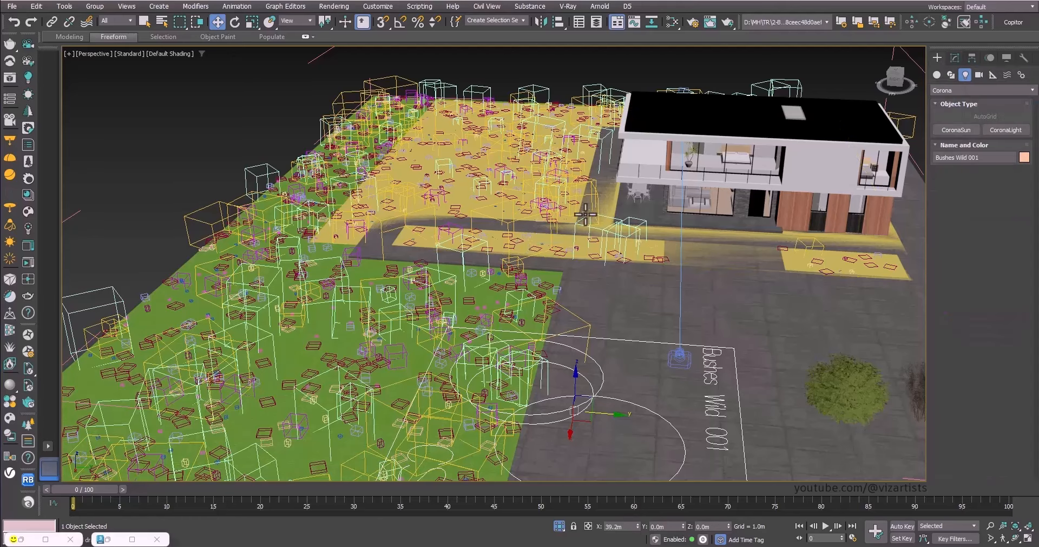
click(558, 238)
scroll(620, 220, down, 6)
drag(615, 220, 316, 209)
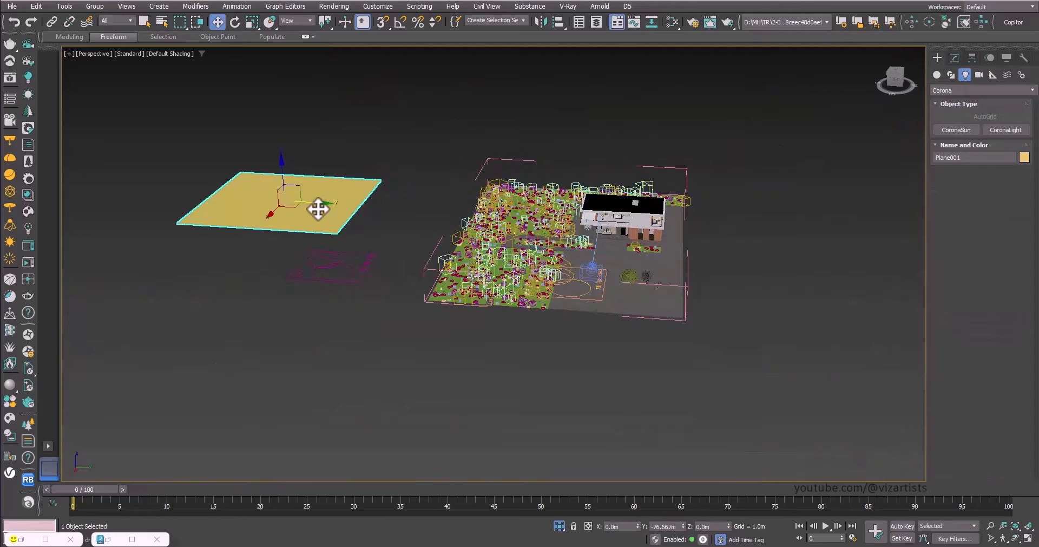
click(408, 260)
Step: Start an interactive Corona render of the Corona Camera001 view with the Bushes Wild 001 scatter selected
scroll(578, 266, up, 5)
scroll(579, 265, up, 3)
key(c)
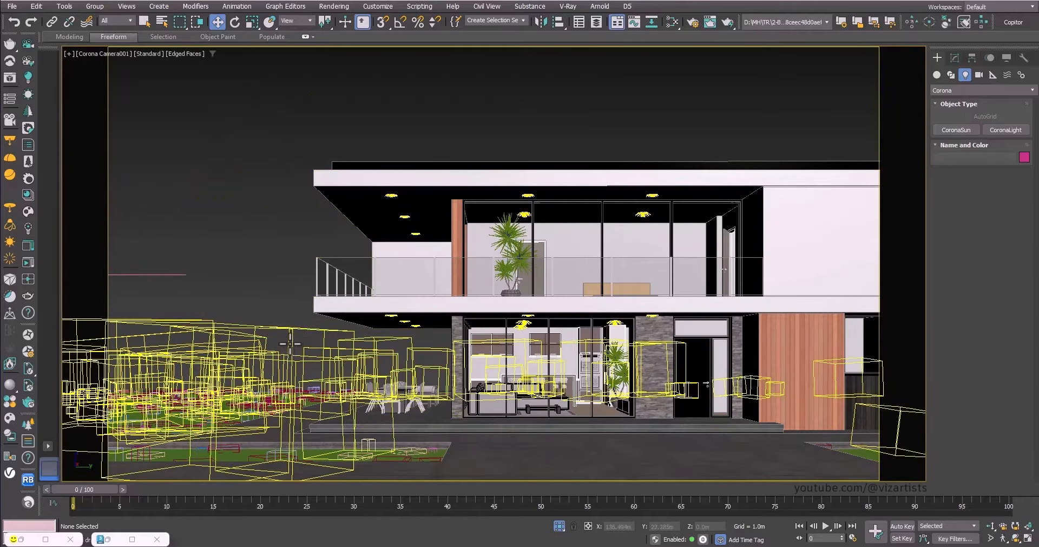
click(160, 422)
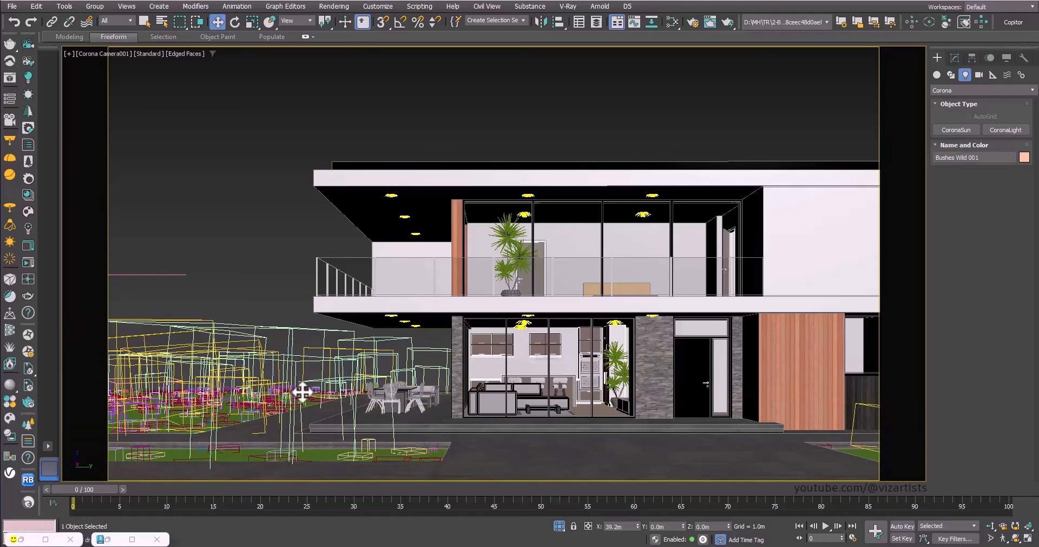
click(22, 539)
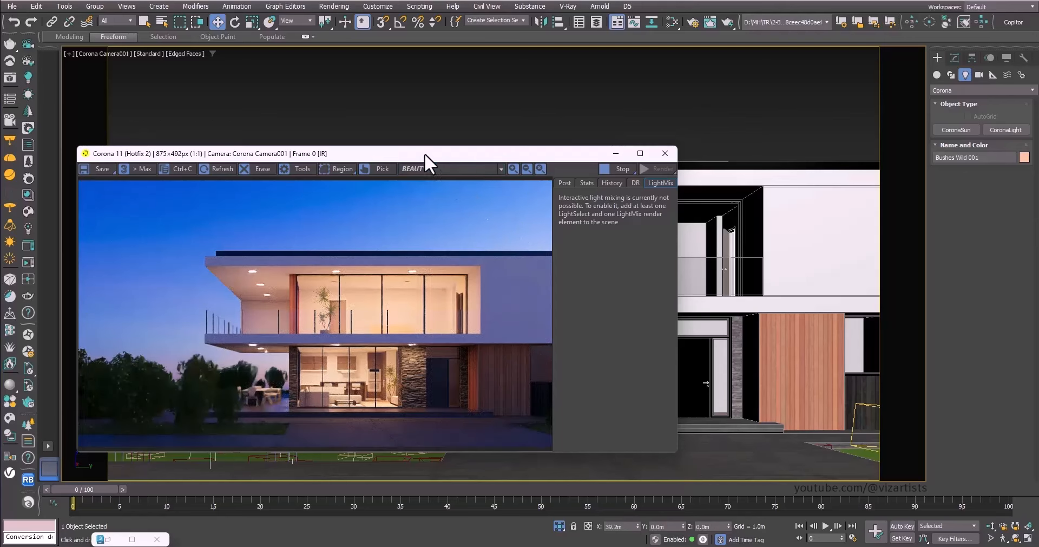
drag(378, 153, 331, 111)
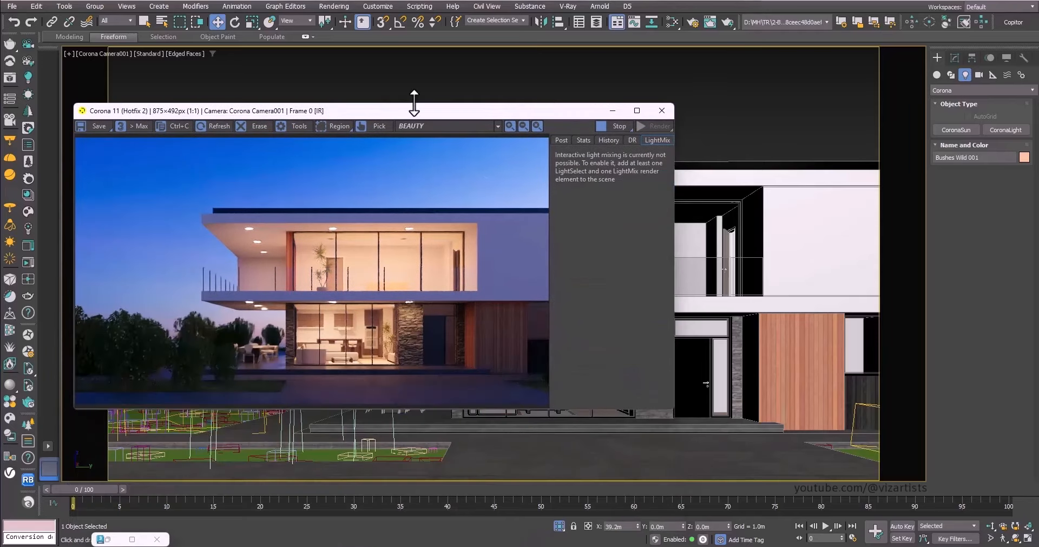
Step: Set the minimum X scale of the Bushes Wild 001 scatter to 10%
click(954, 57)
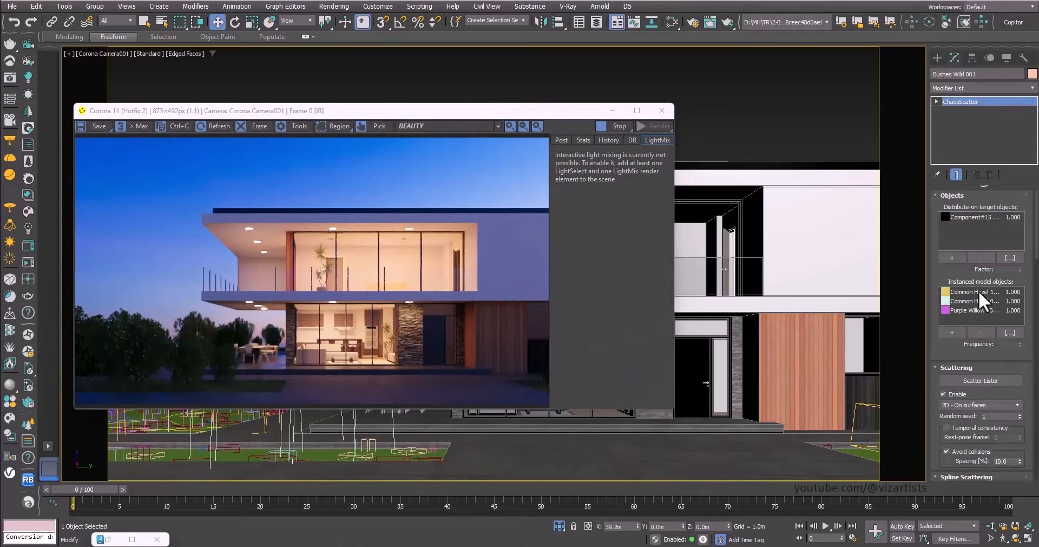
drag(952, 359, 955, 310)
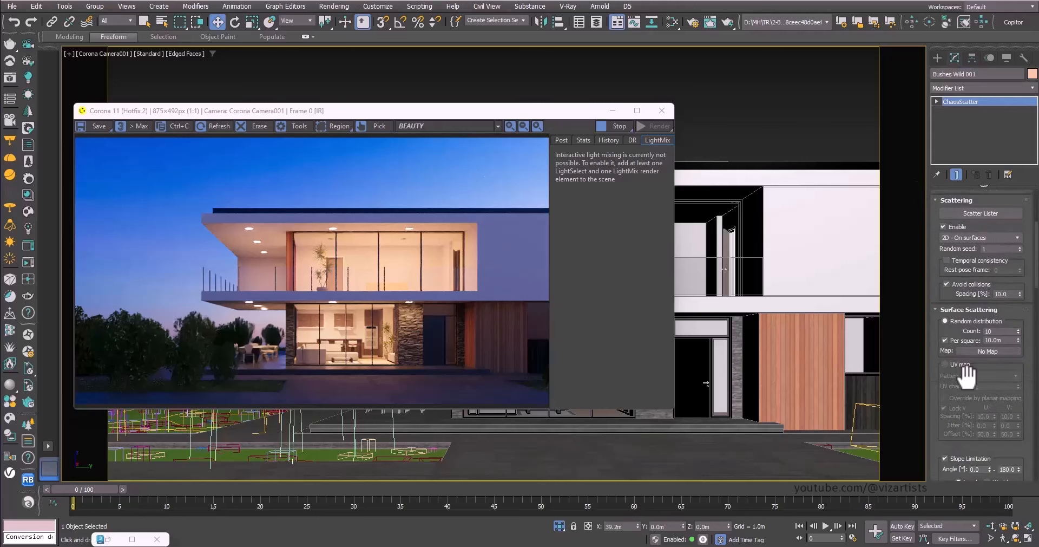
drag(963, 385, 947, 174)
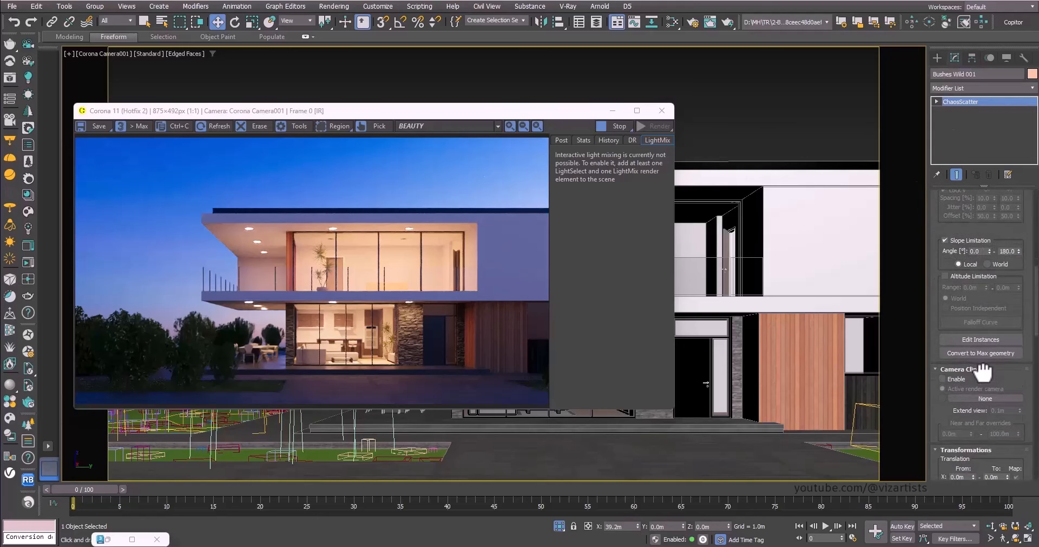
drag(984, 373, 944, 203)
click(965, 375)
double_click(966, 375)
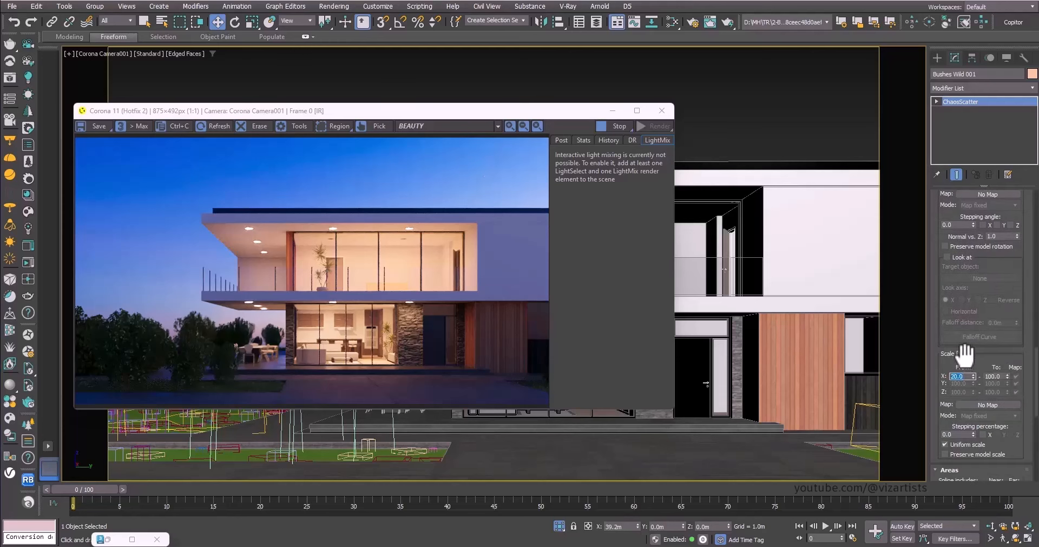
text(10)
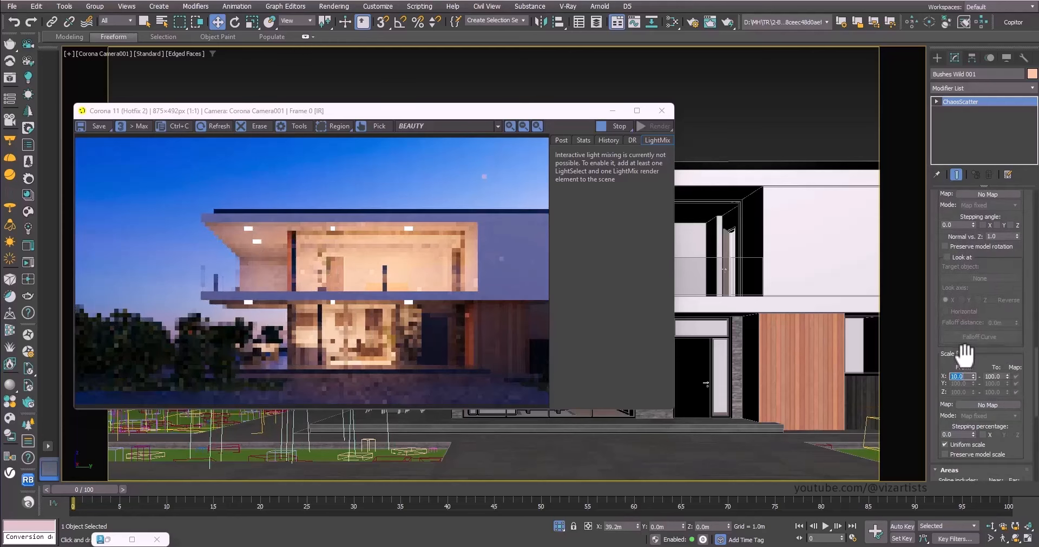
Step: Set the X scale range of the Bushes Wild 001 scatter to 20–40%
double_click(1002, 376)
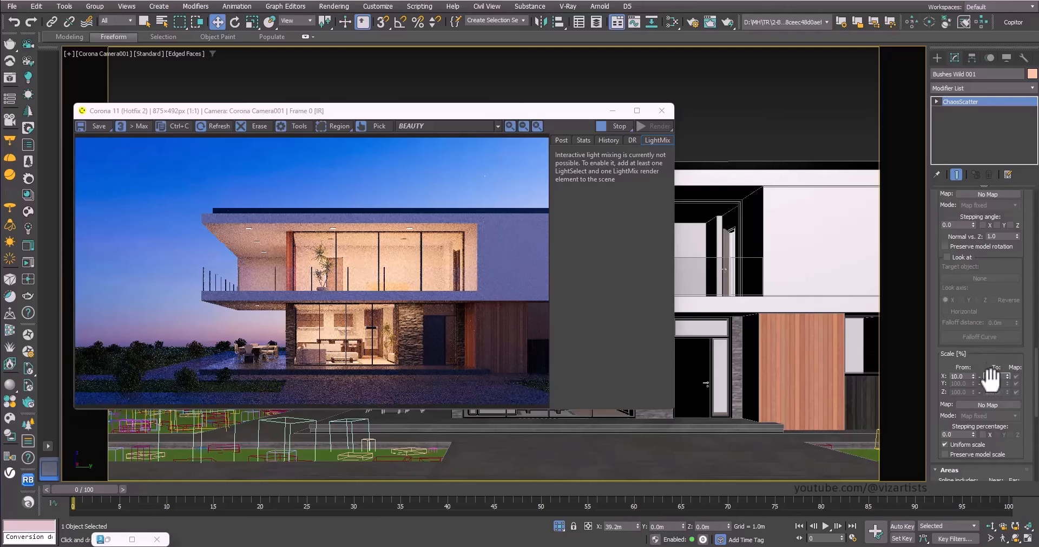
double_click(961, 376)
text(20)
key(Return)
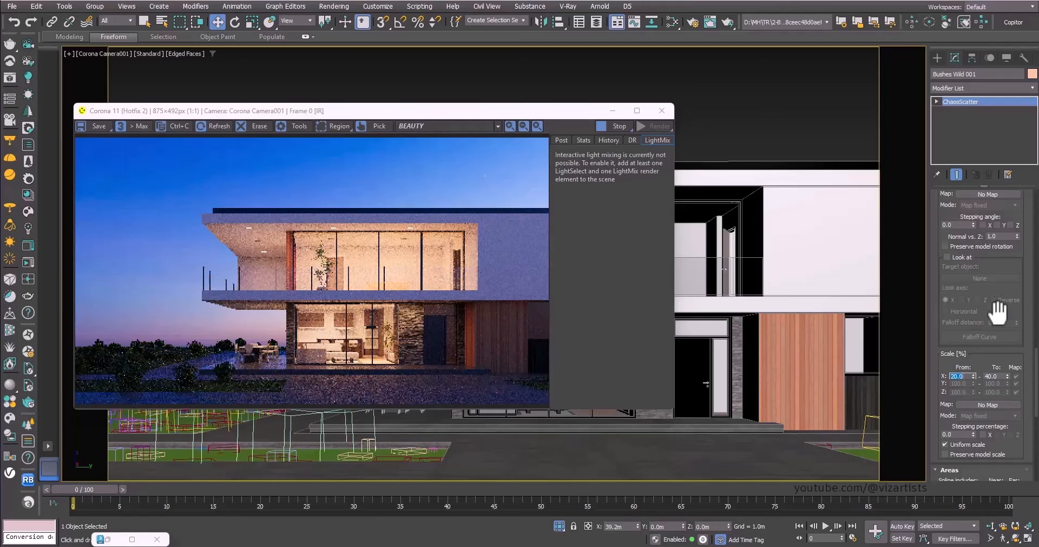
Step: Set the surface scattering count of the Bushes Wild 001 scatter to 20
scroll(998, 319, up, 5)
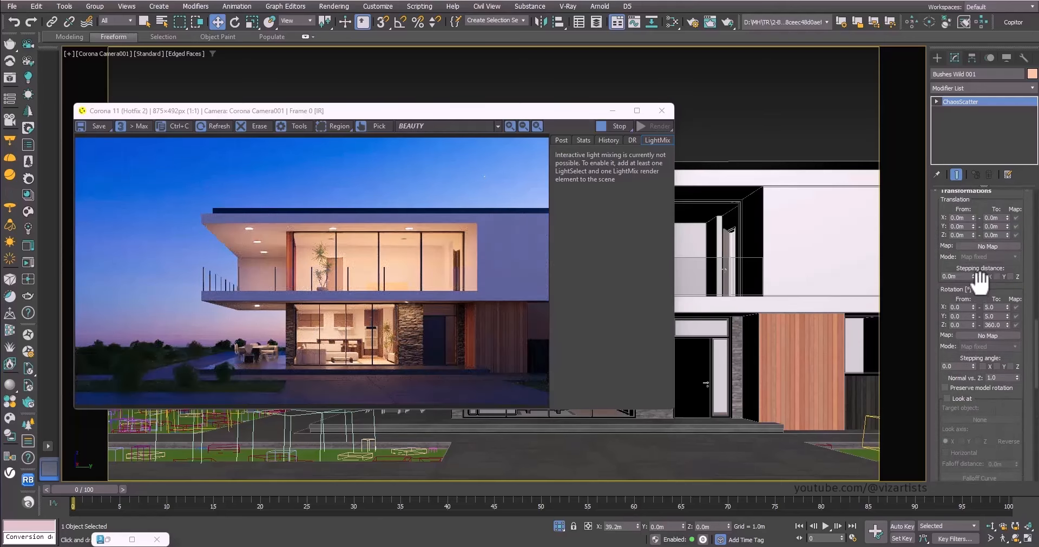
scroll(980, 279, up, 4)
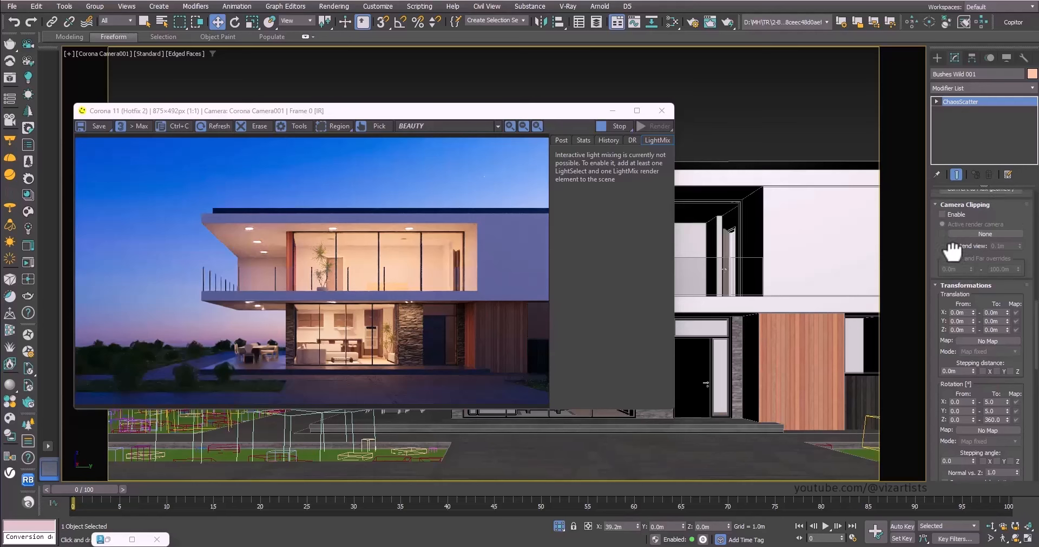
scroll(952, 251, up, 5)
scroll(954, 257, up, 5)
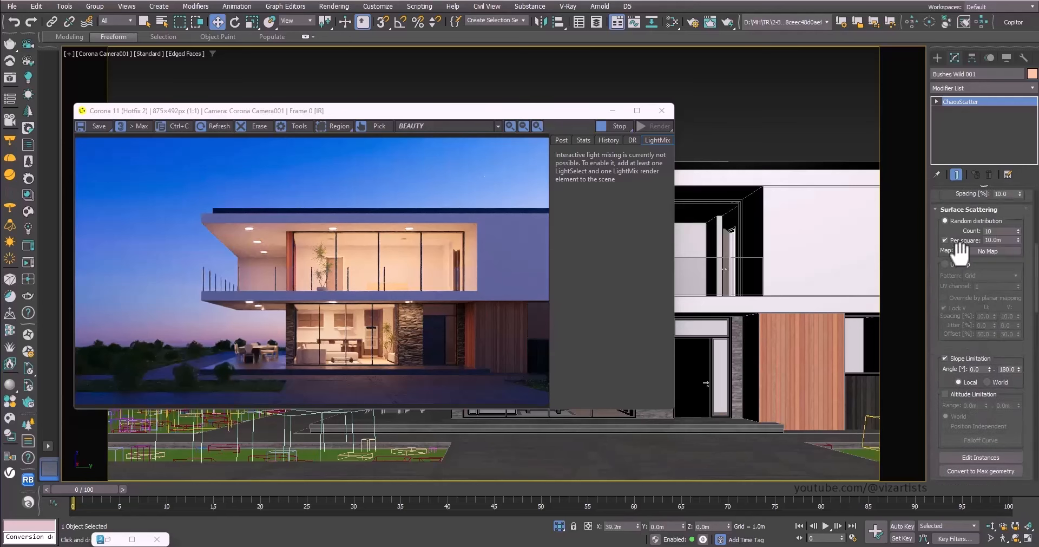
double_click(1002, 231)
text(20)
key(Return)
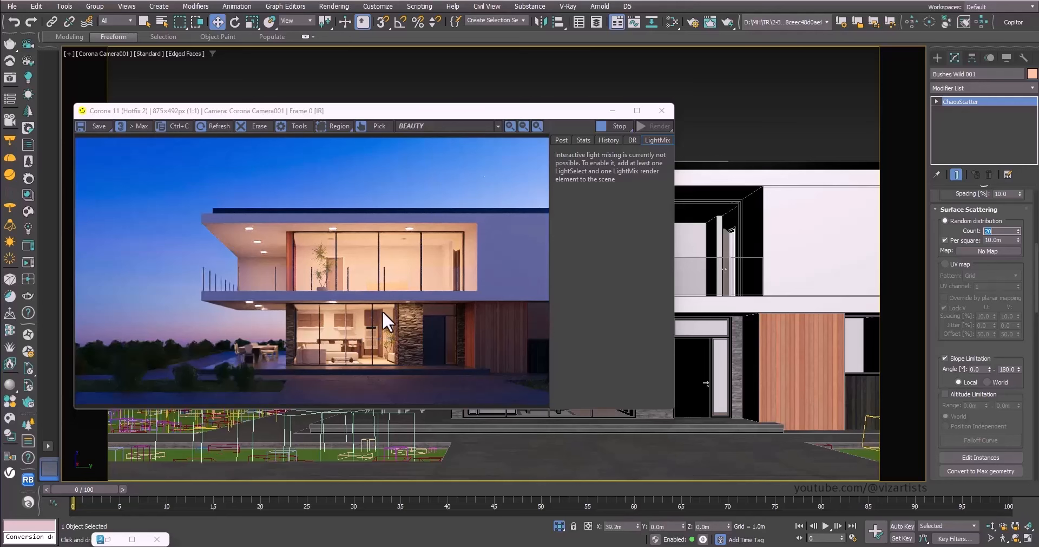
Step: Stop the interactive render, minimize the frame buffer and deselect the bushes scatter
click(611, 125)
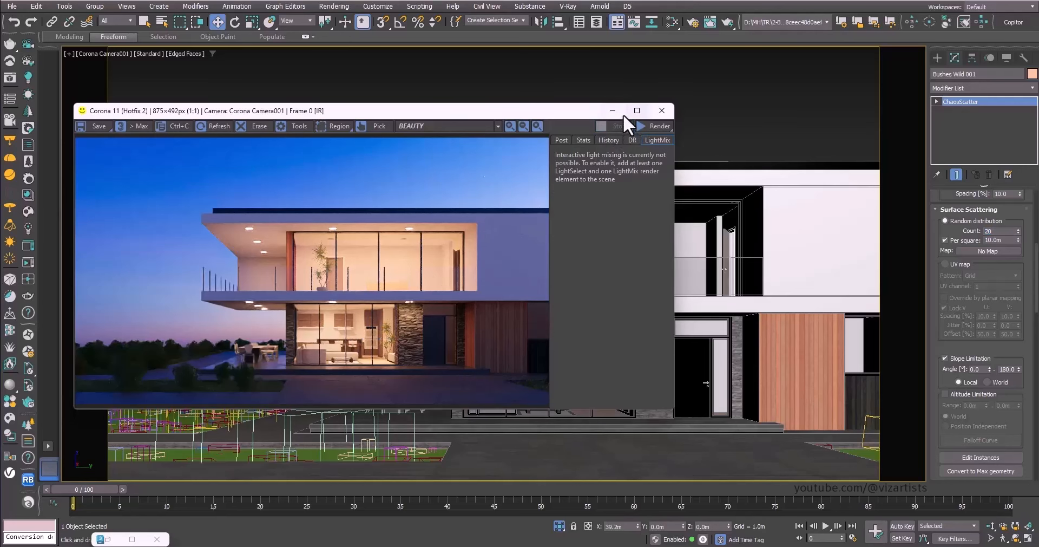
click(615, 110)
click(918, 51)
click(935, 56)
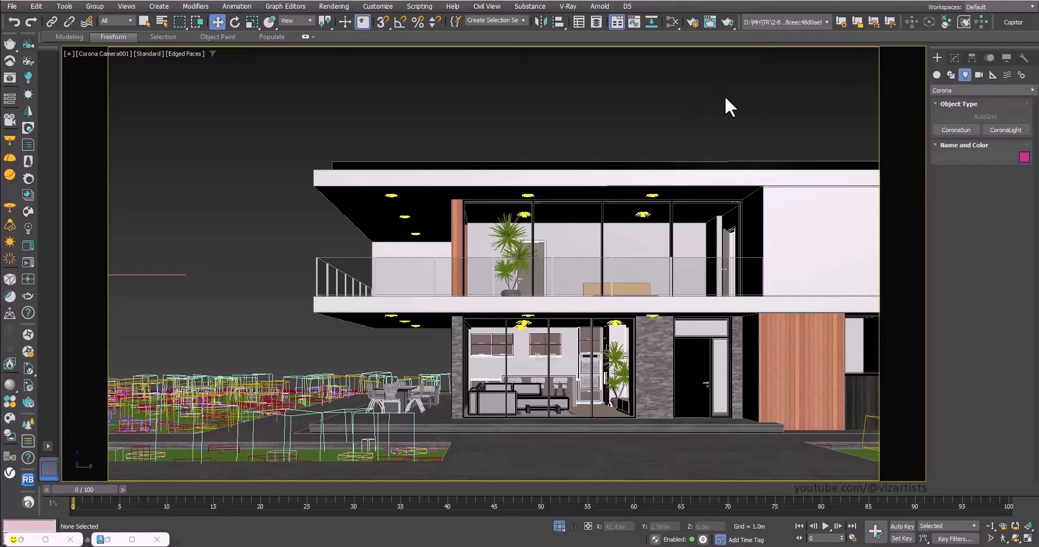
Step: Import the Mountain Alder 001 tree from the Chaos Cosmos vegetation trees while in the perspective view
key(p)
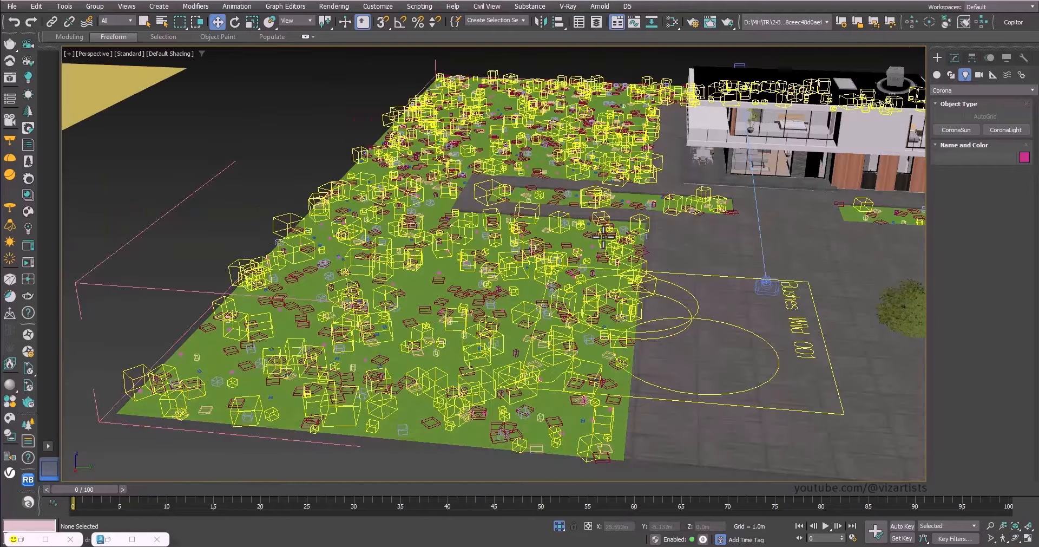
key(z)
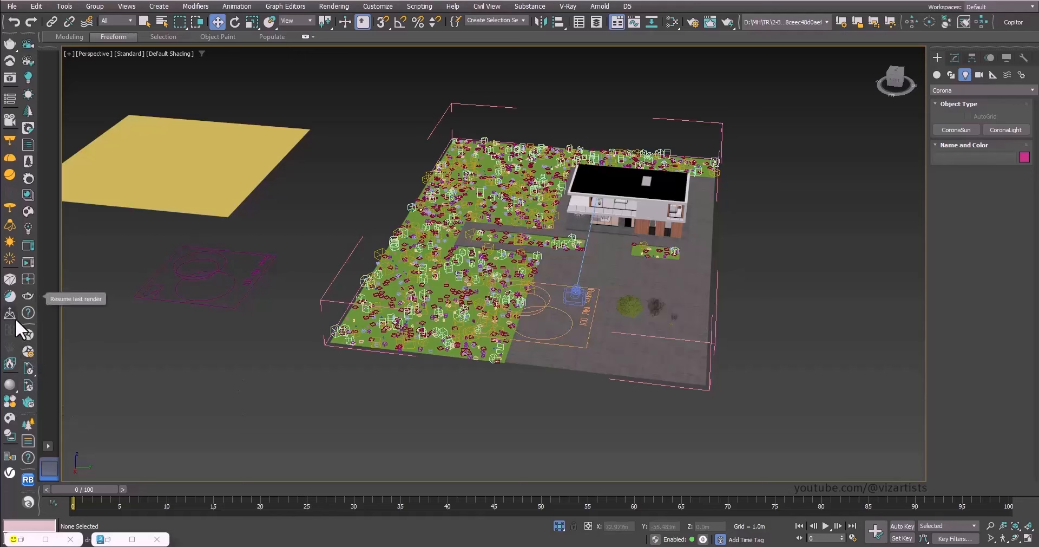
click(25, 214)
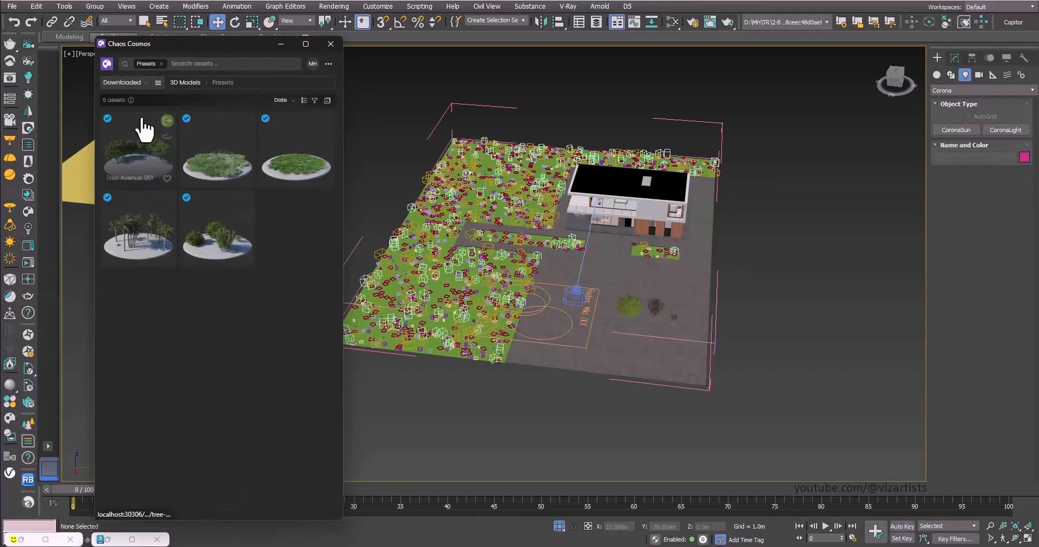
click(176, 83)
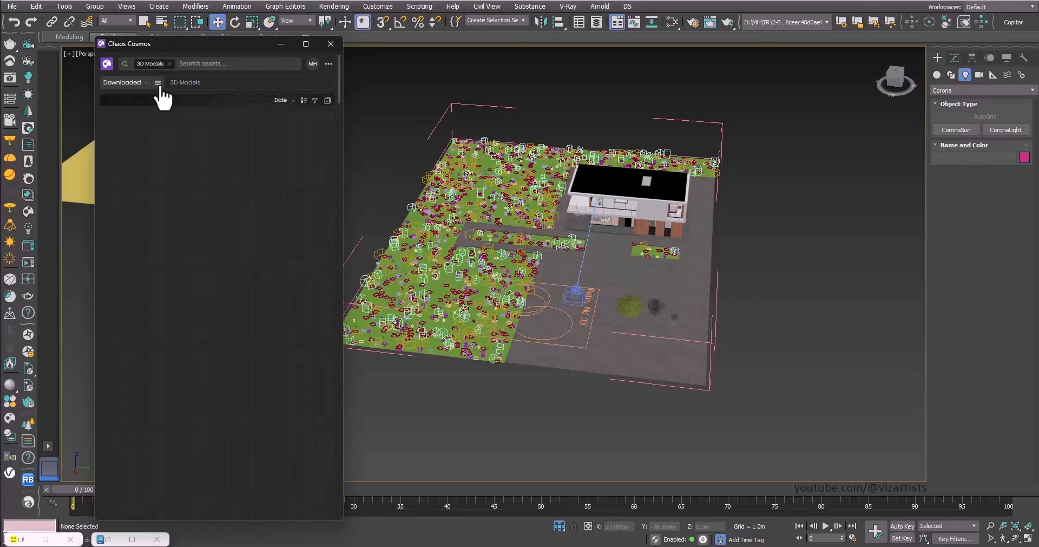
click(159, 84)
click(177, 170)
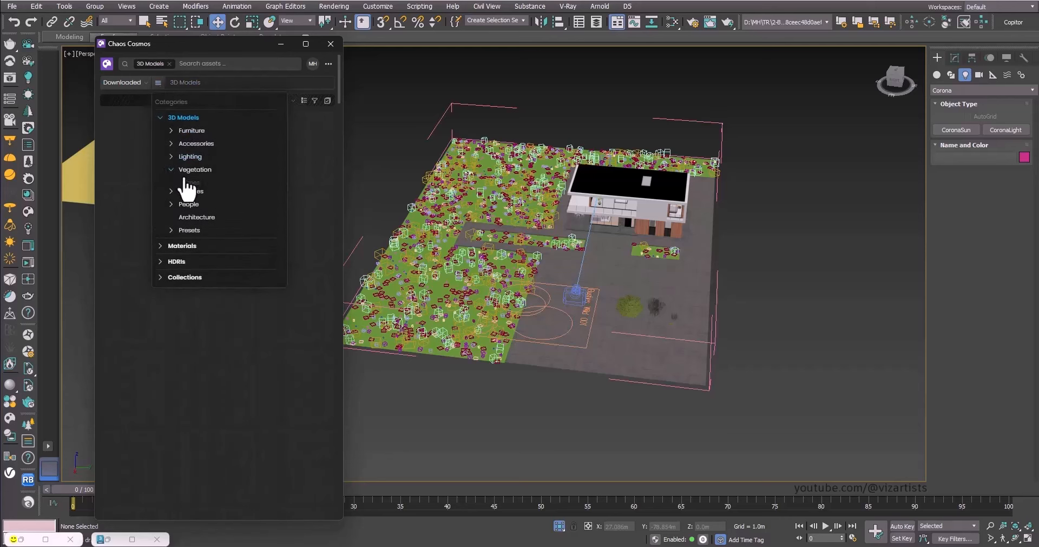
click(192, 183)
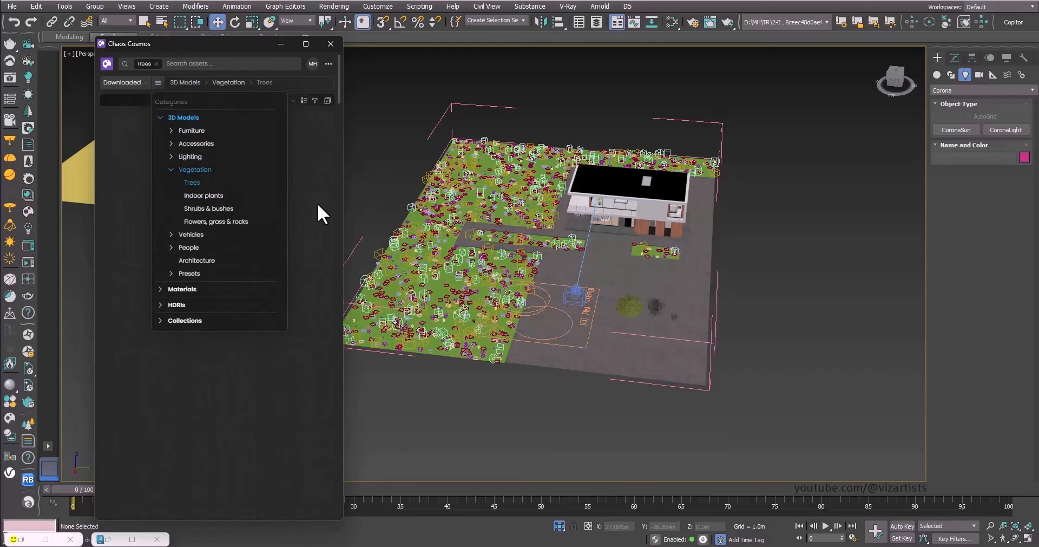
click(338, 195)
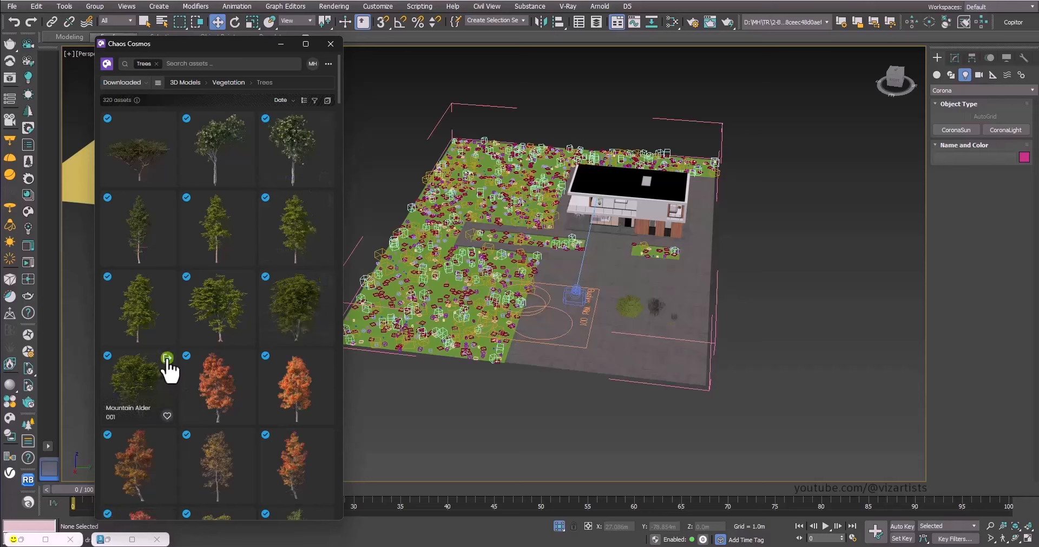
scroll(267, 226, down, 5)
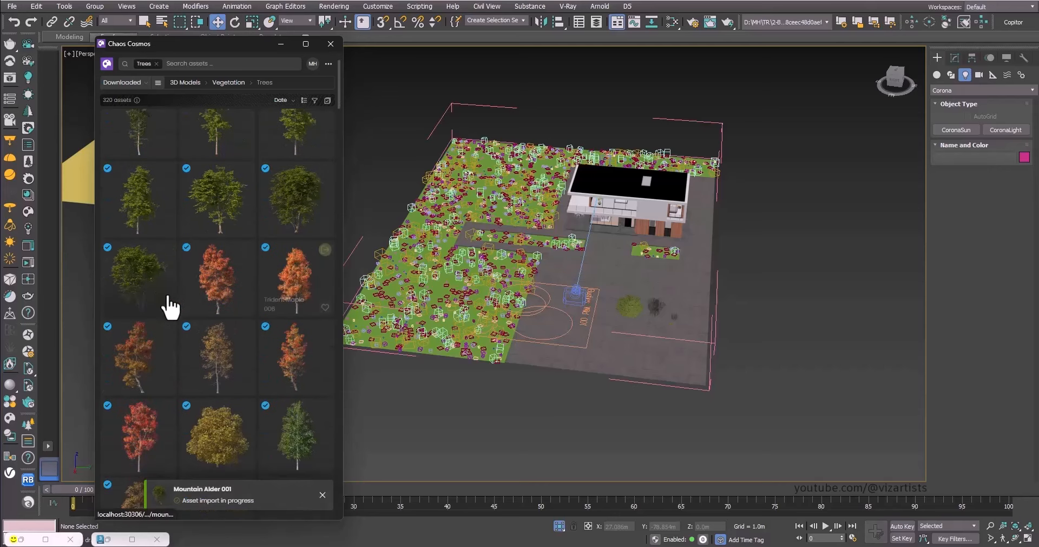
scroll(286, 341, down, 10)
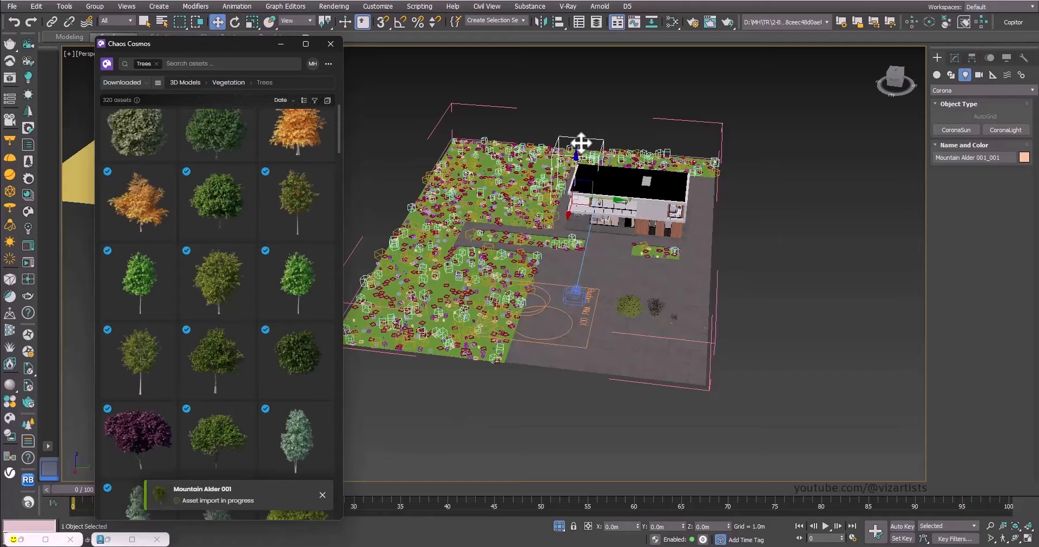
Step: Move the Mountain Alder tree onto the small lawn in front of the house's wood-clad wall
scroll(541, 127, up, 3)
scroll(538, 124, down, 5)
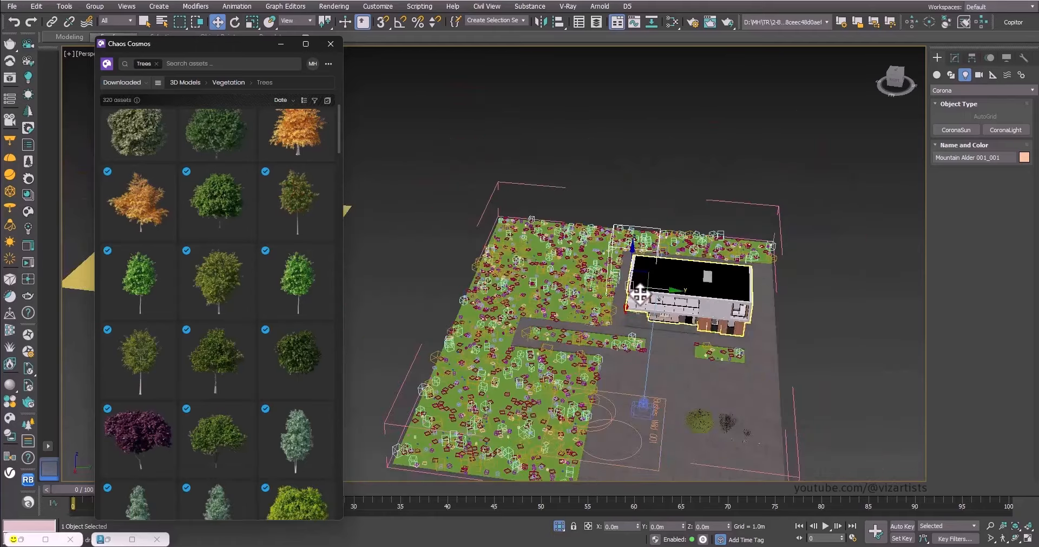
drag(620, 211, 719, 362)
scroll(719, 361, up, 5)
alt+middle_drag(719, 361, 901, 157)
Step: Set the viewport display method of the Mountain Alder proxy to Full mesh
click(956, 58)
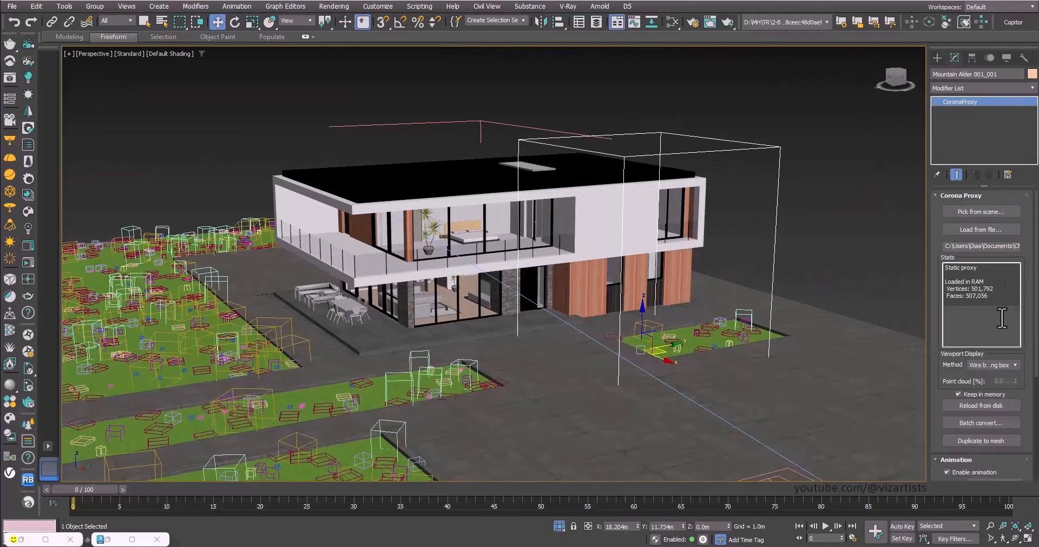
scroll(1022, 238, down, 5)
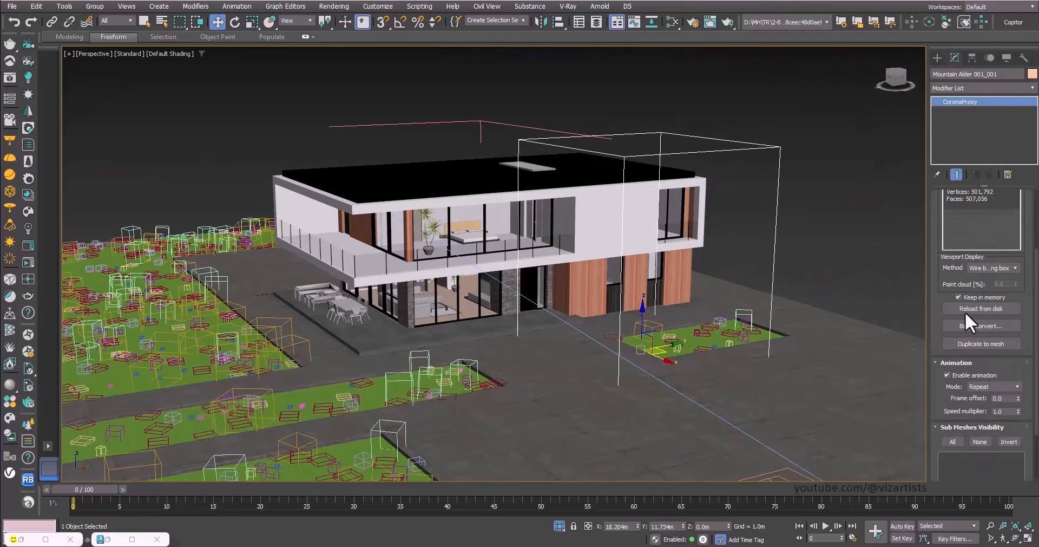
drag(947, 395, 953, 206)
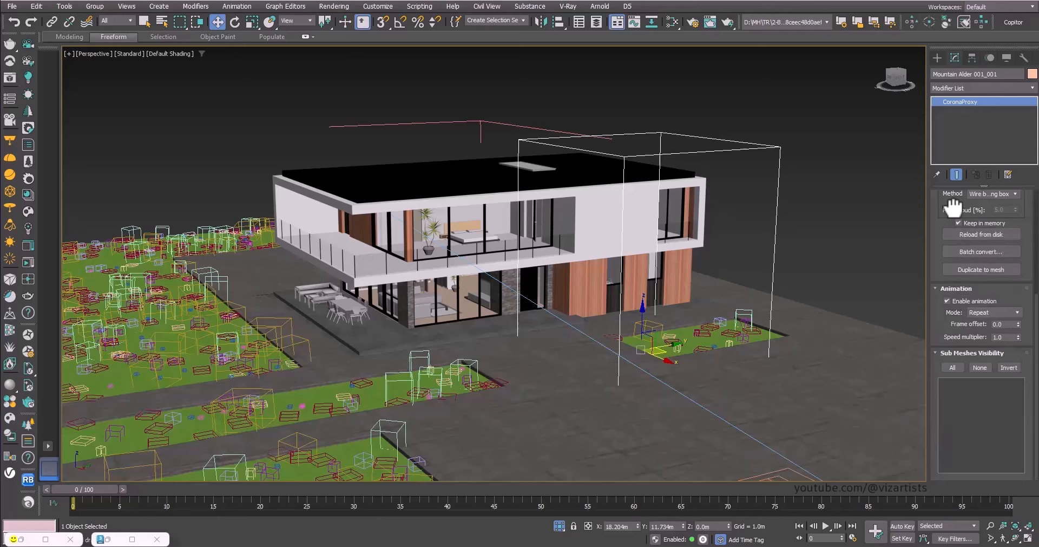
click(989, 309)
drag(949, 285, 953, 399)
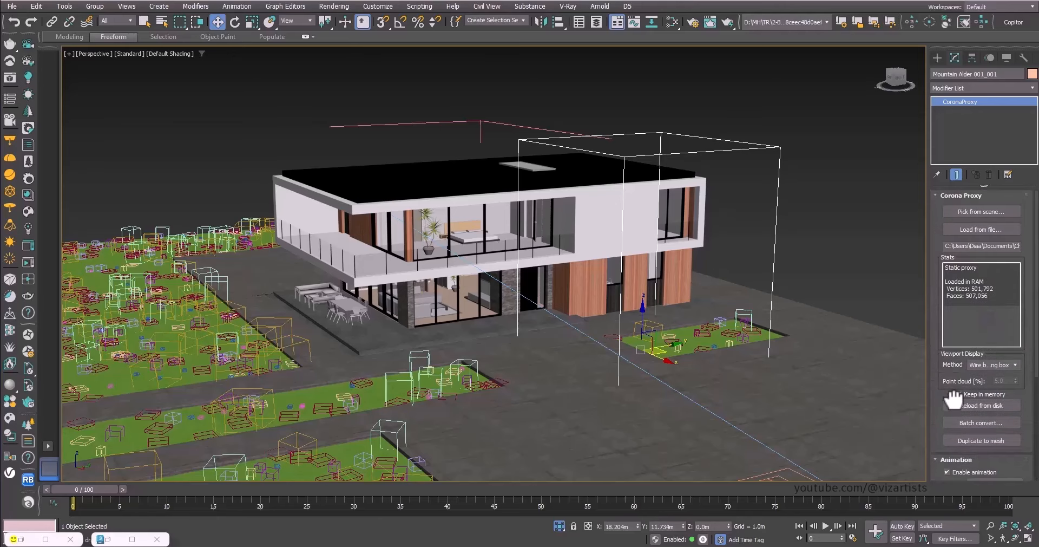
click(987, 397)
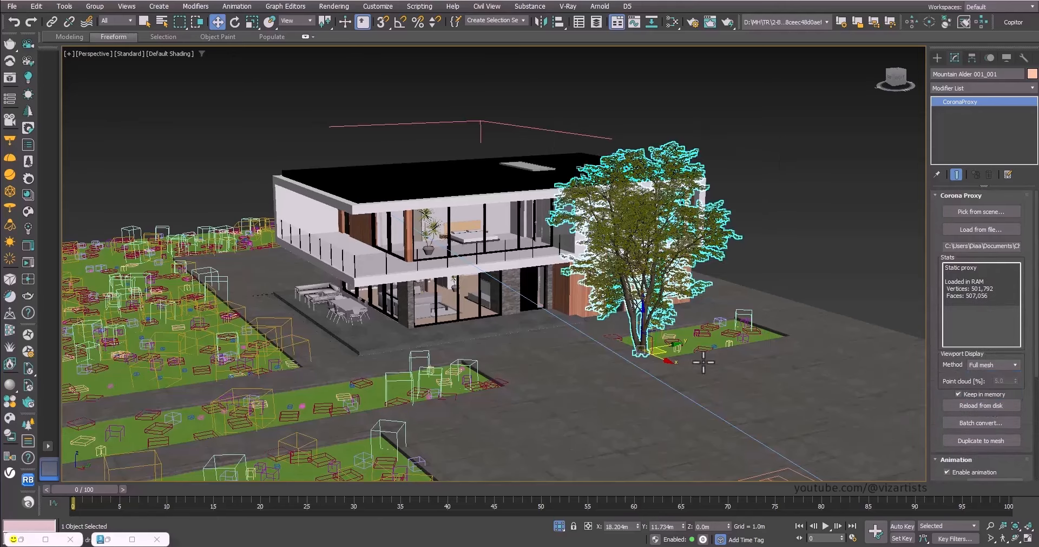
Step: Fine-tune the Mountain Alder's position so its trunk stands near the front corner of the small lawn
scroll(644, 352, up, 6)
scroll(647, 347, up, 5)
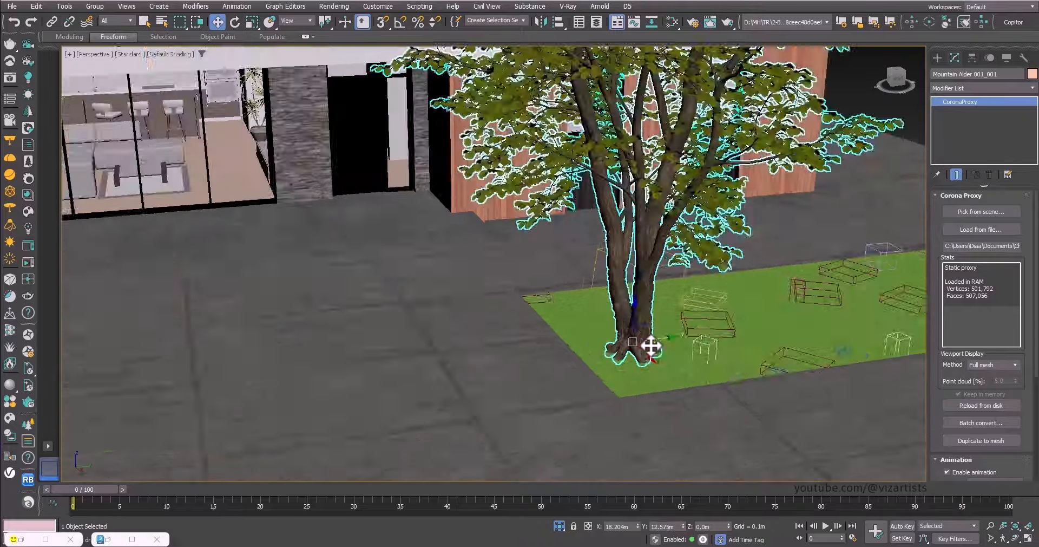
scroll(627, 337, up, 2)
scroll(626, 337, down, 3)
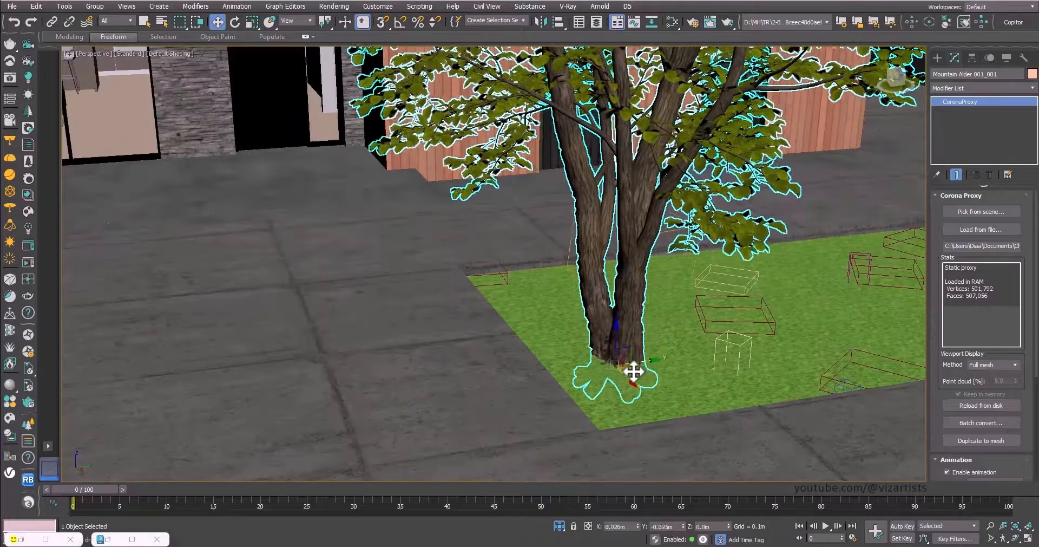
Step: Enlarge the Mountain Alder uniformly in the Corona camera view and turn off the edged faces display
key(c)
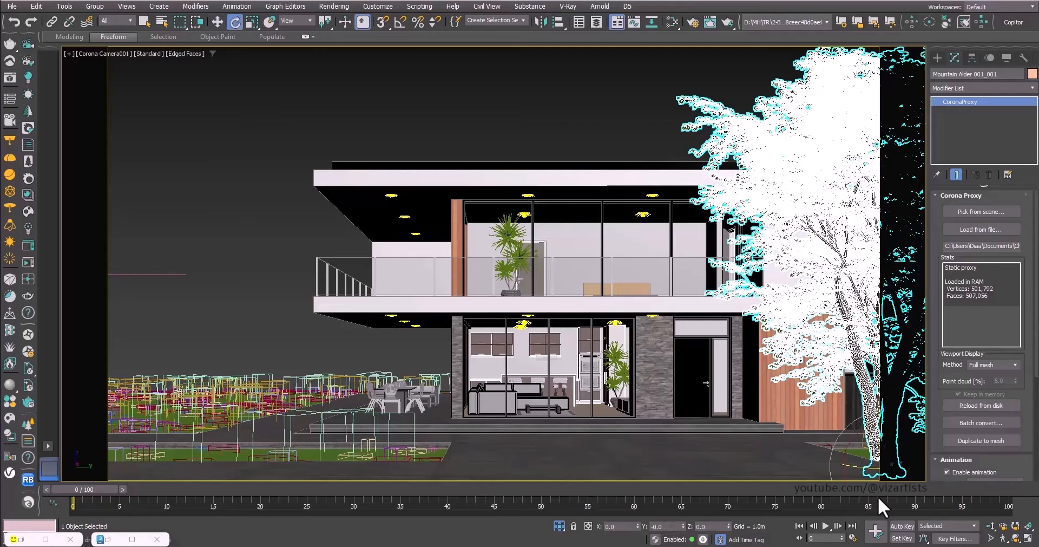
key(r)
drag(881, 454, 881, 437)
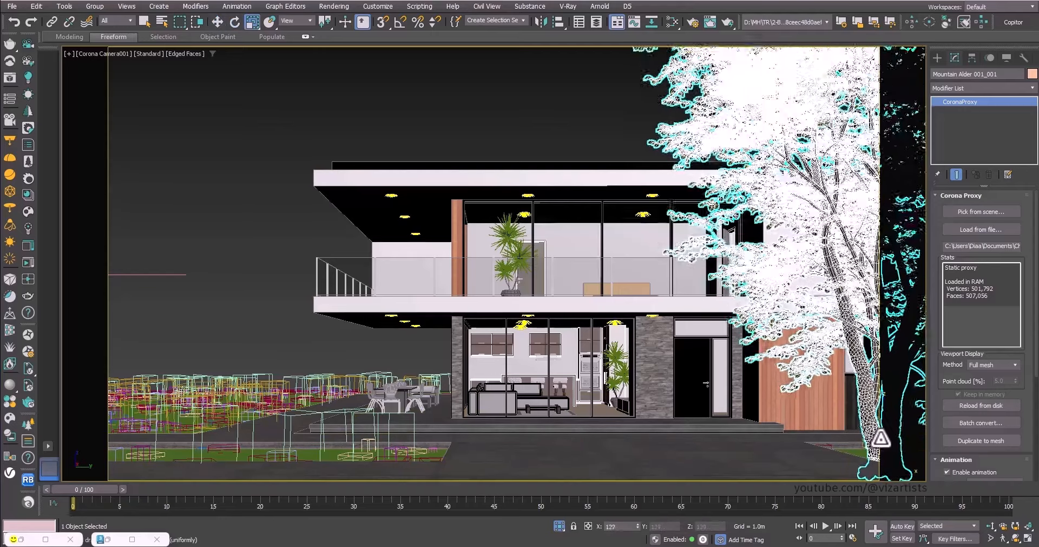
click(533, 126)
key(F4)
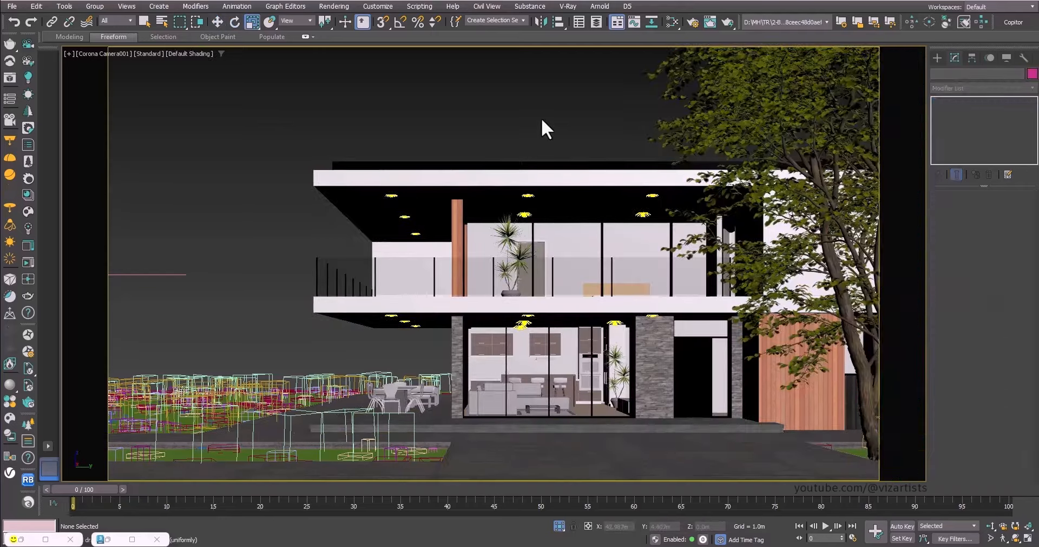
Step: Scale the Mountain Alder to about 94% and reposition it, with its base at about Z -0.21 m
click(672, 172)
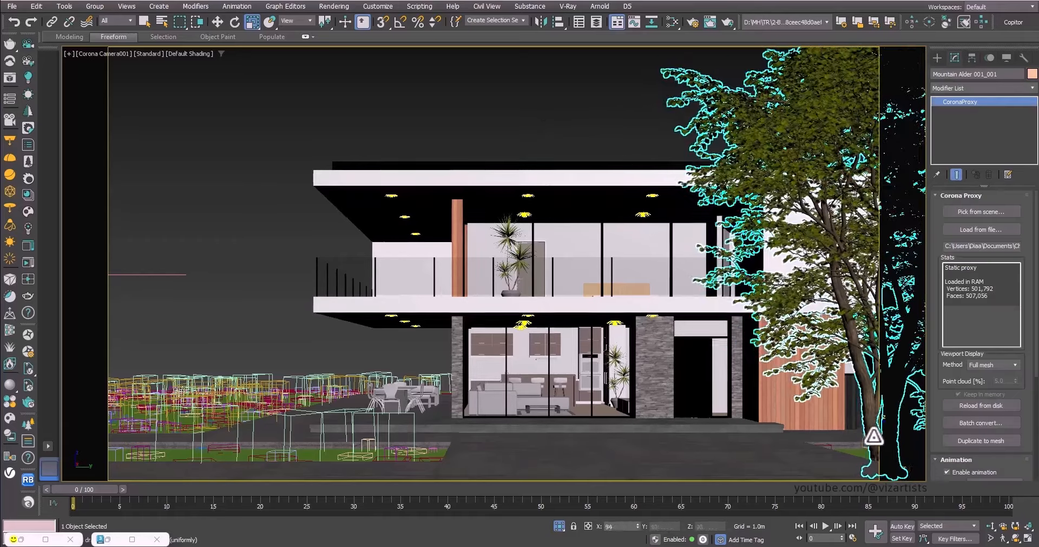
key(w)
drag(873, 430, 874, 413)
click(621, 107)
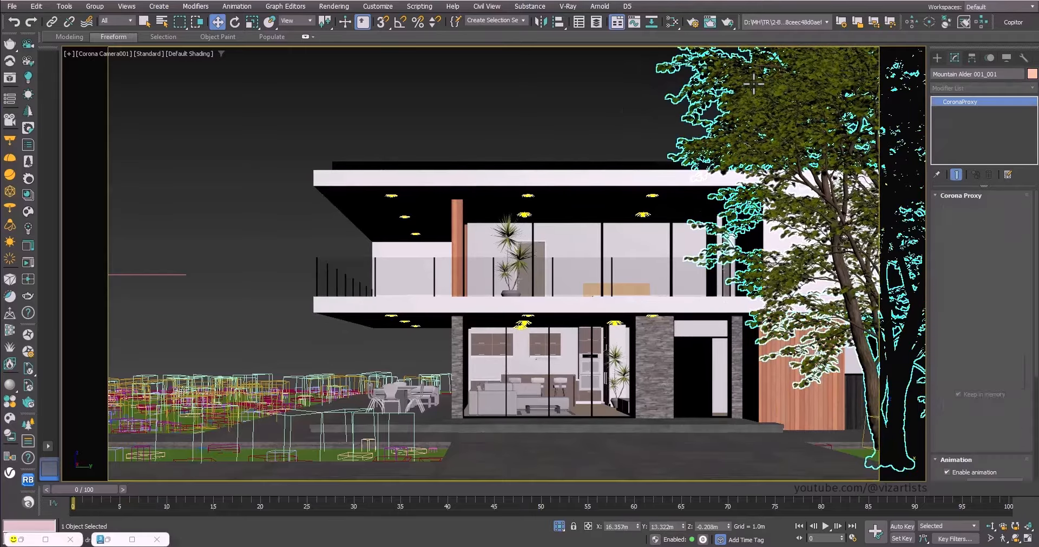
Step: Clone the Mountain Alder as an instance and place it farther back on the lawn on the opposite side of the house
click(796, 121)
mouse_move(796, 121)
shift+mouse_down()
mouse_move(464, 147)
mouse_move(22, 129)
mouse_move(32, 165)
shift+mouse_up()
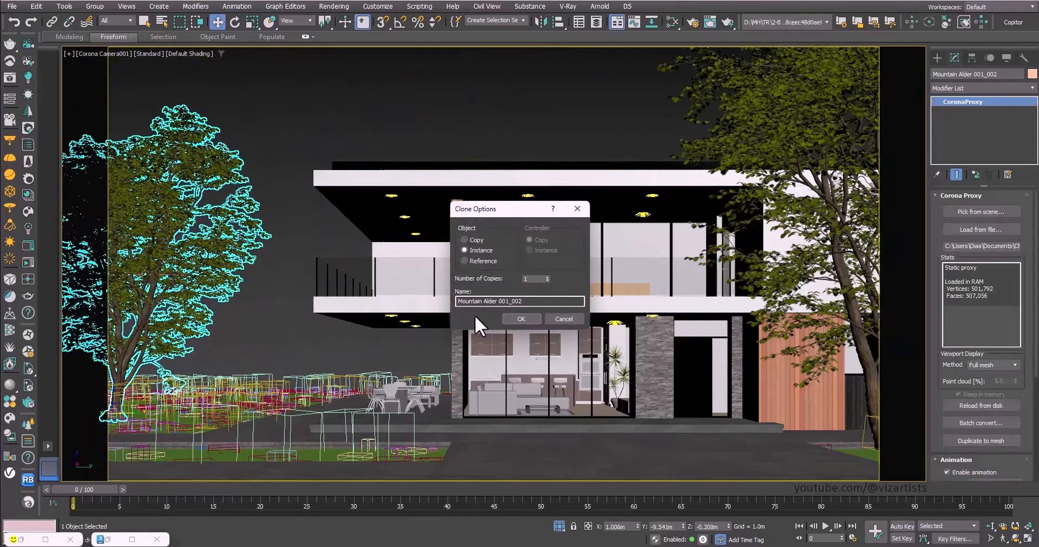
key(r)
drag(111, 416, 464, 360)
key(e)
click(218, 205)
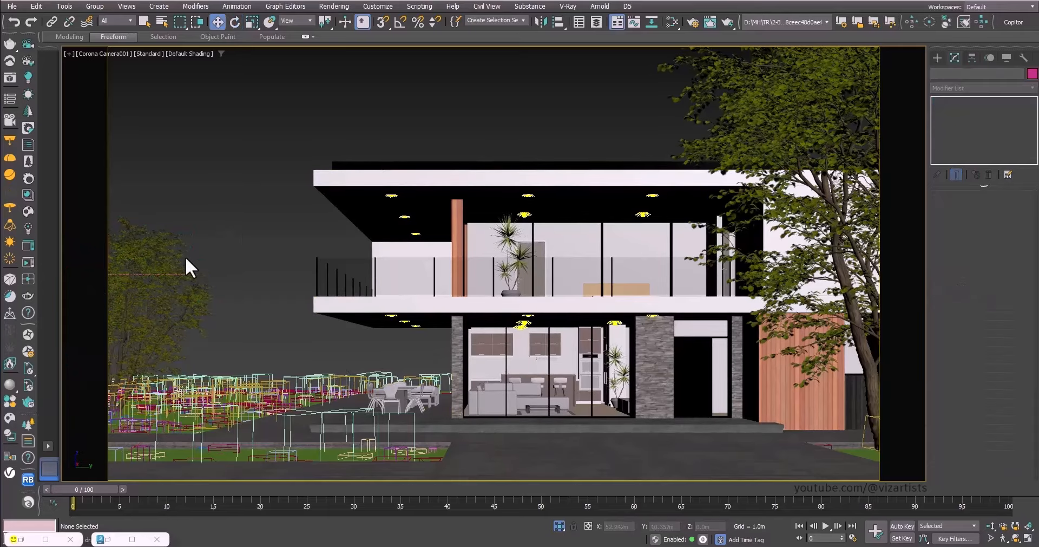
click(185, 256)
click(223, 244)
key(w)
Step: Import the Common Beech 62-19 and Coconut Palm Tree 110-14 models from the Chaos Cosmos trees
click(28, 214)
scroll(229, 342, down, 4)
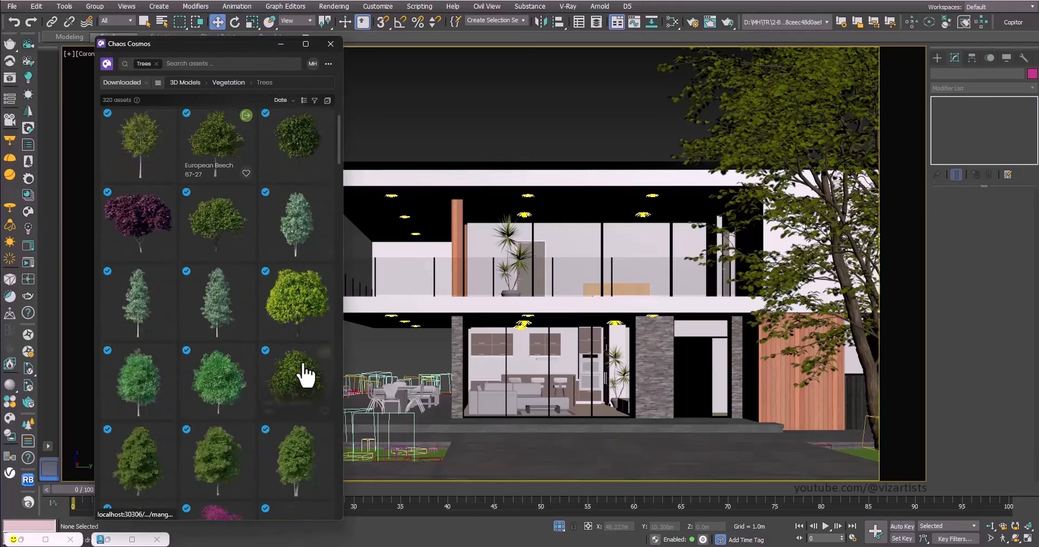
scroll(337, 311, down, 10)
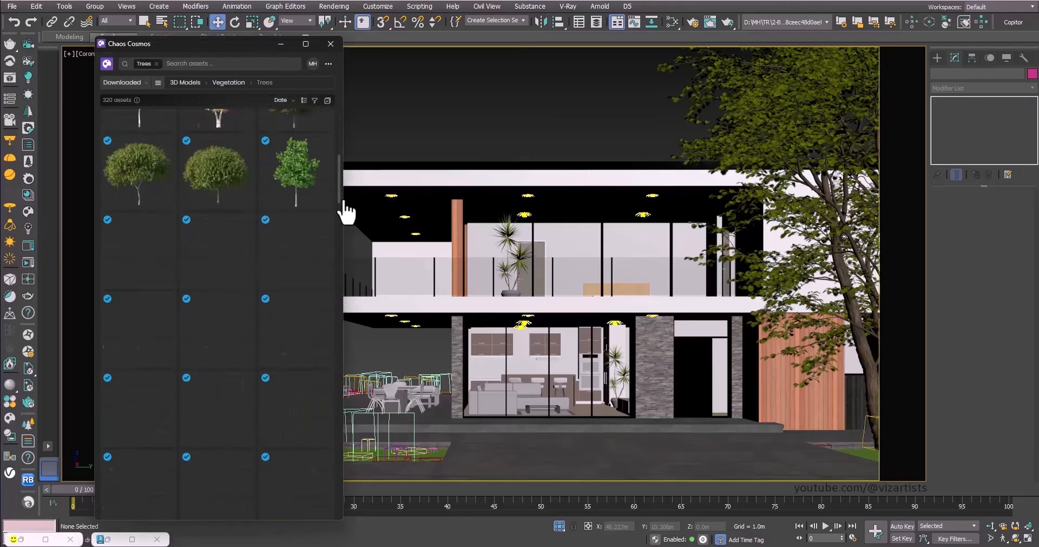
drag(343, 199, 333, 276)
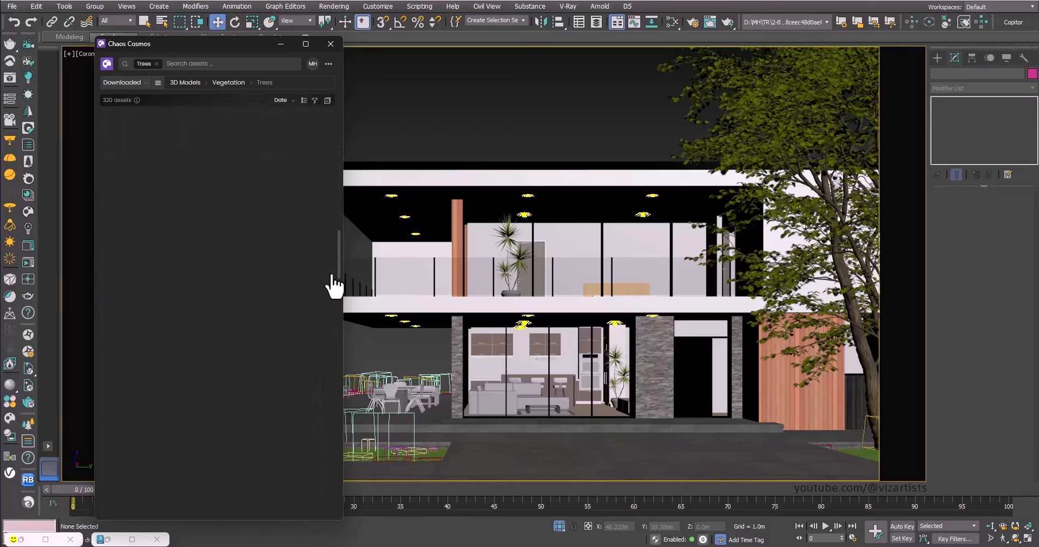
mouse_move(331, 191)
mouse_down()
mouse_move(331, 121)
mouse_move(322, 186)
mouse_up()
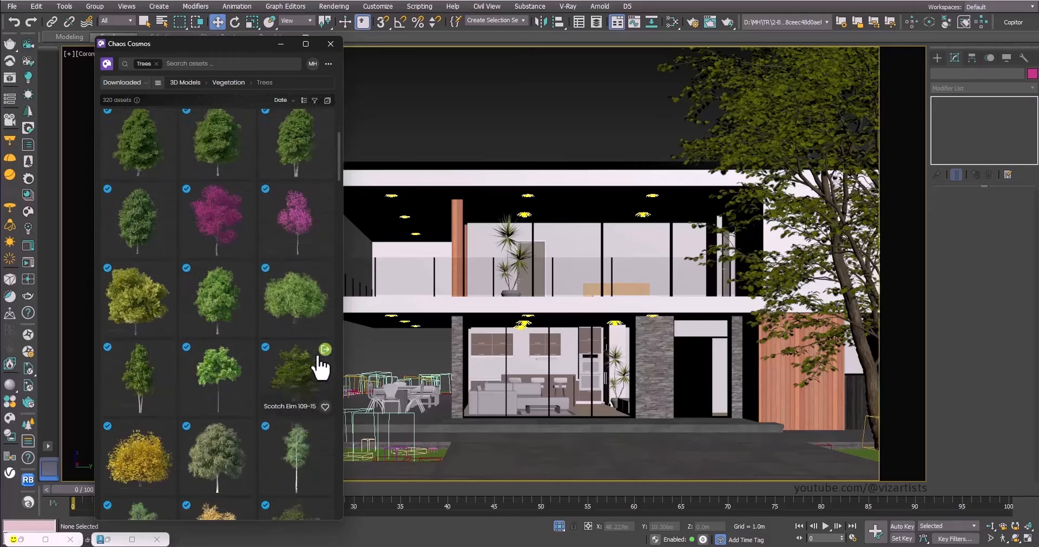
scroll(280, 403, down, 10)
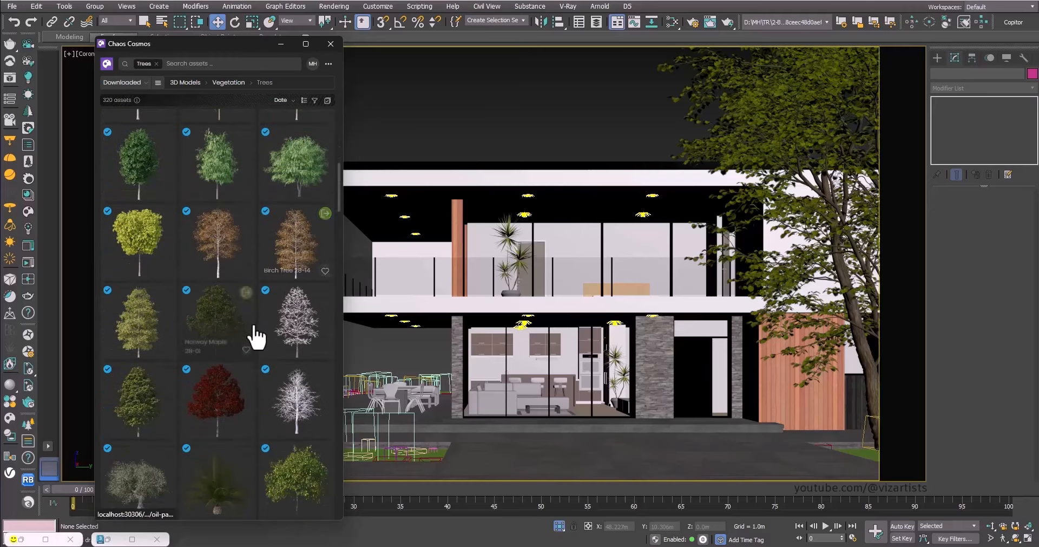
scroll(256, 336, down, 5)
scroll(255, 314, down, 8)
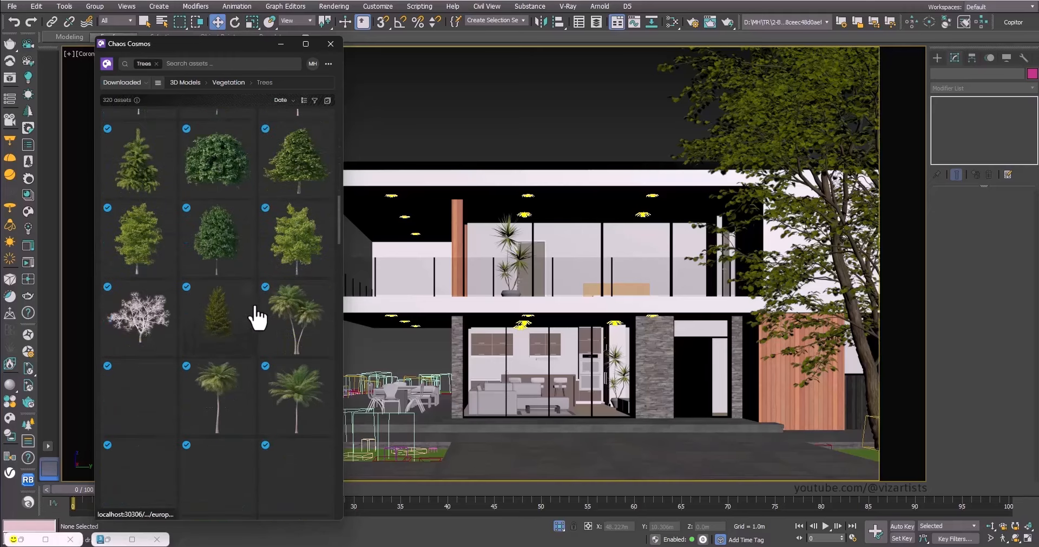
scroll(292, 395, down, 1)
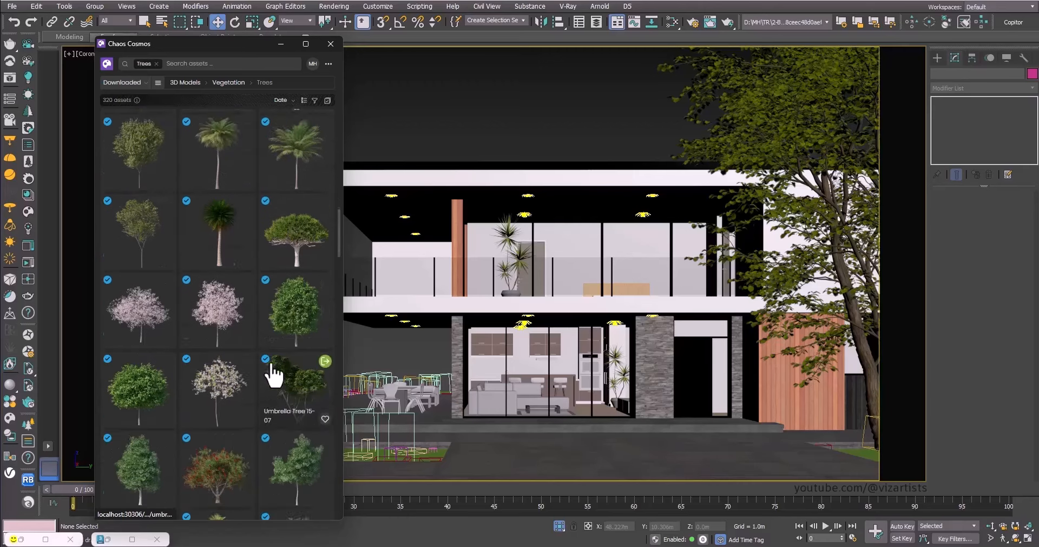
scroll(274, 371, up, 2)
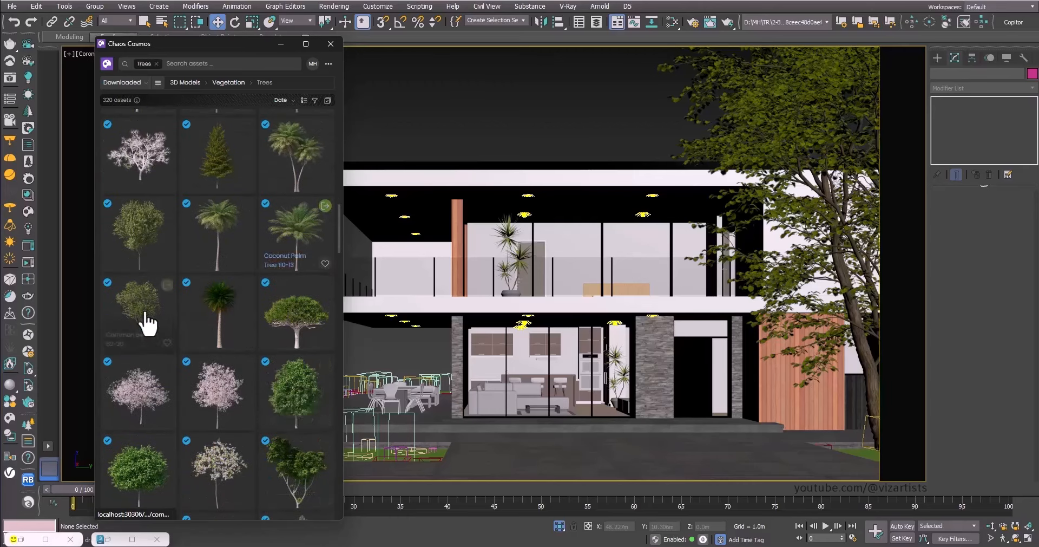
click(167, 206)
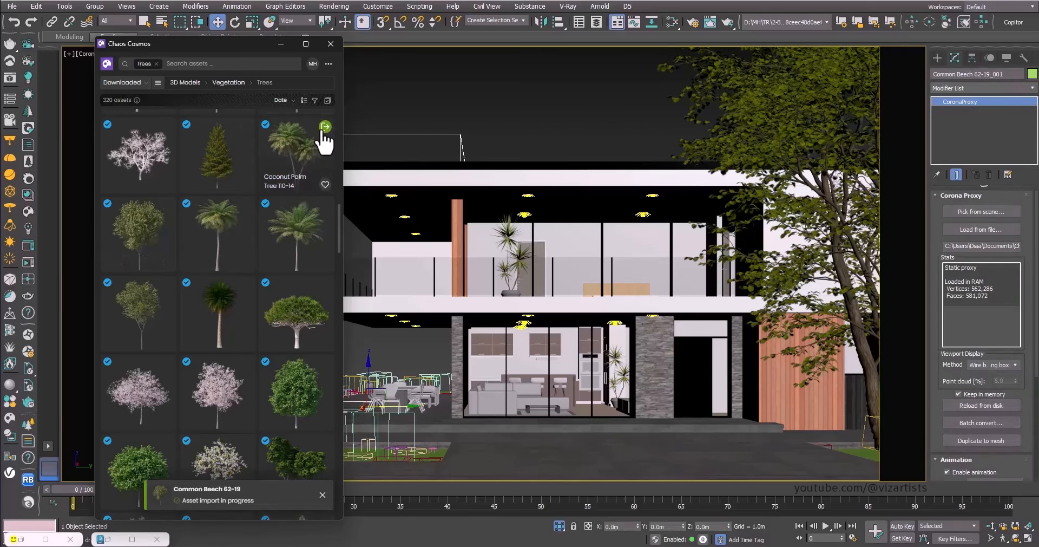
click(325, 128)
click(283, 43)
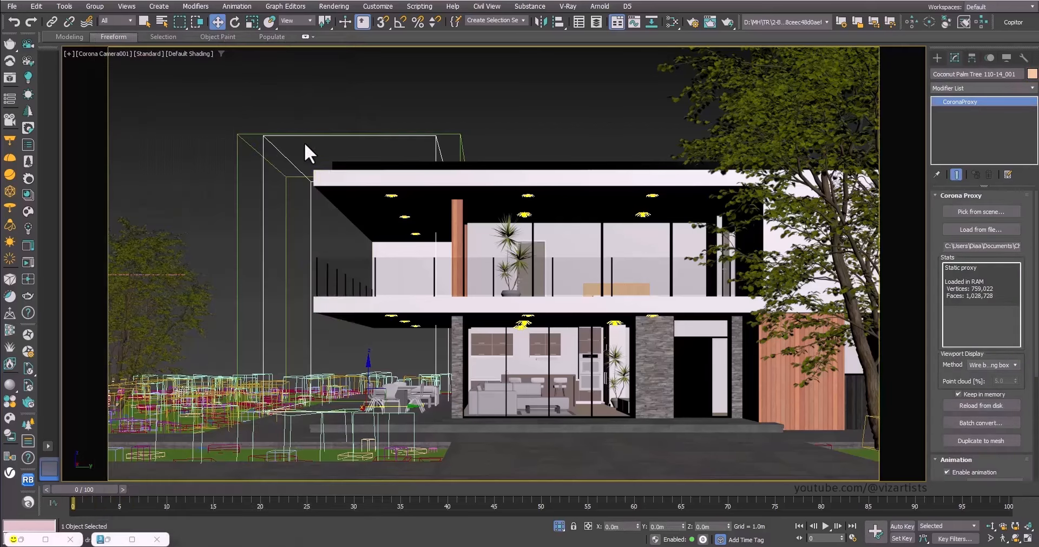
Step: Switch the Coconut Palm Tree proxy's viewport display to Full mesh
scroll(969, 374, down, 2)
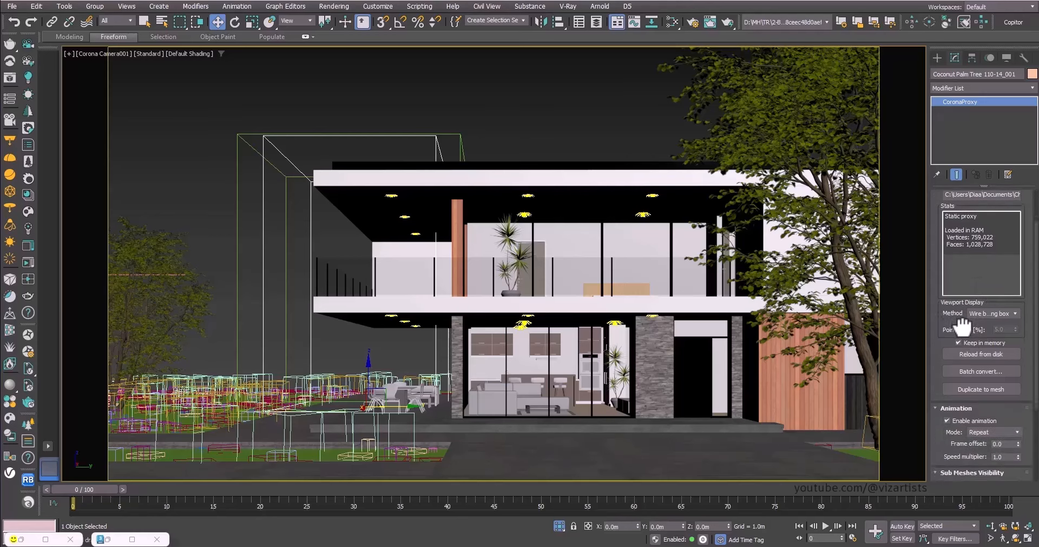
click(980, 311)
click(986, 340)
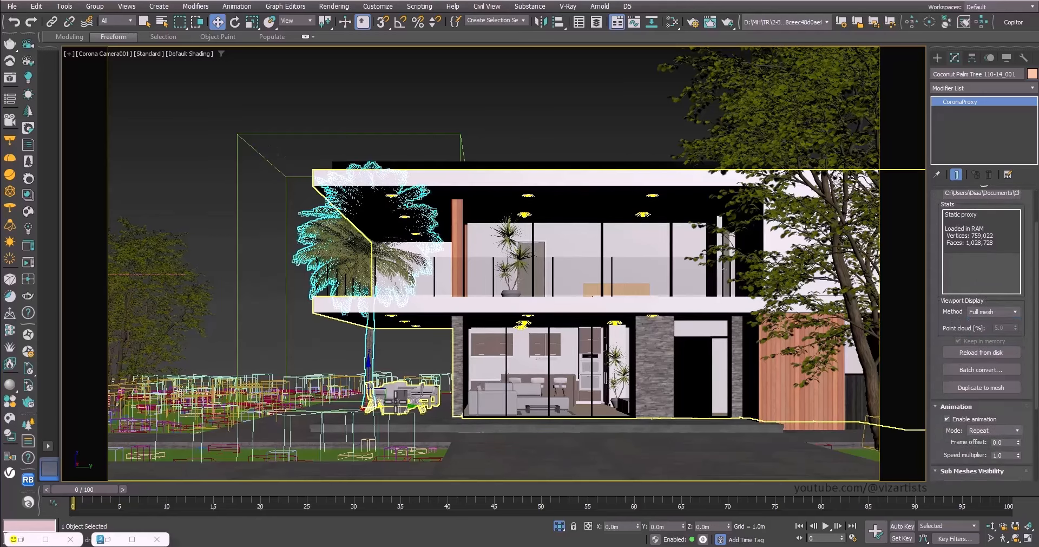
Step: Move the Coconut Palm Tree onto the lawn beside the house, near the background tree, and rotate it about its vertical axis
drag(401, 417, 546, 396)
key(e)
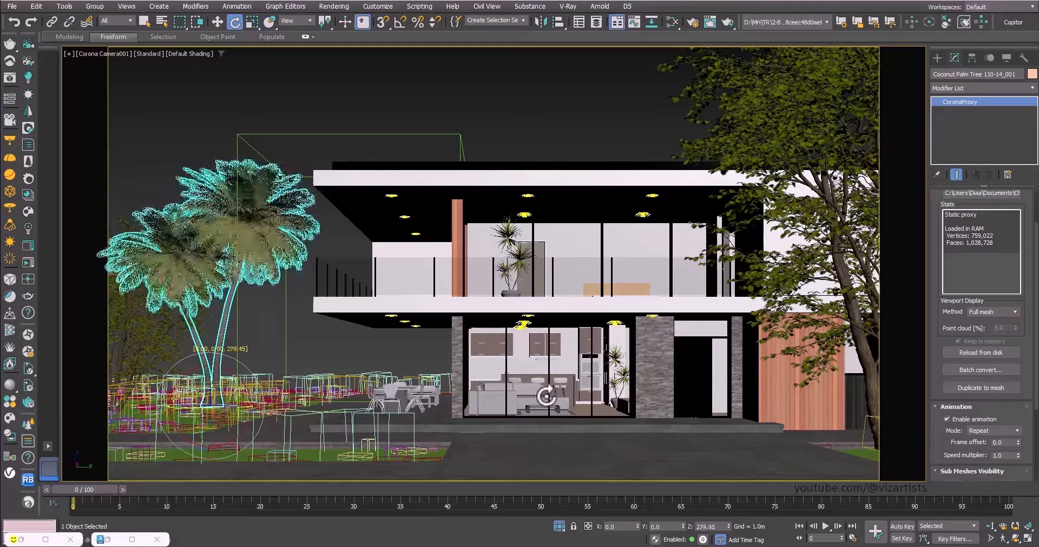
key(w)
drag(248, 411, 205, 404)
key(e)
key(w)
Step: Select the Common Beech proxy and switch its viewport display to Full mesh
click(318, 294)
drag(291, 233, 272, 275)
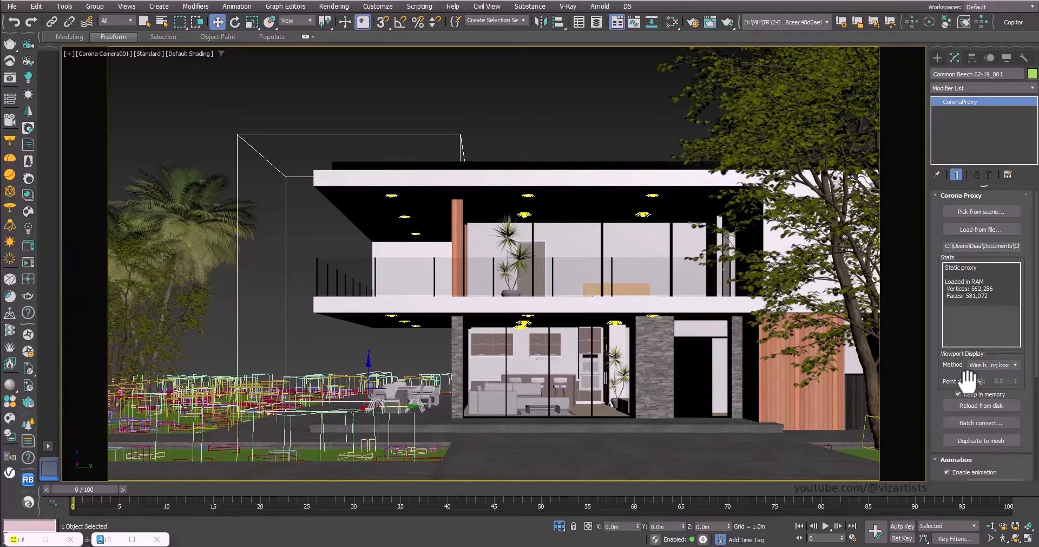
scroll(967, 382, down, 3)
click(985, 298)
click(986, 327)
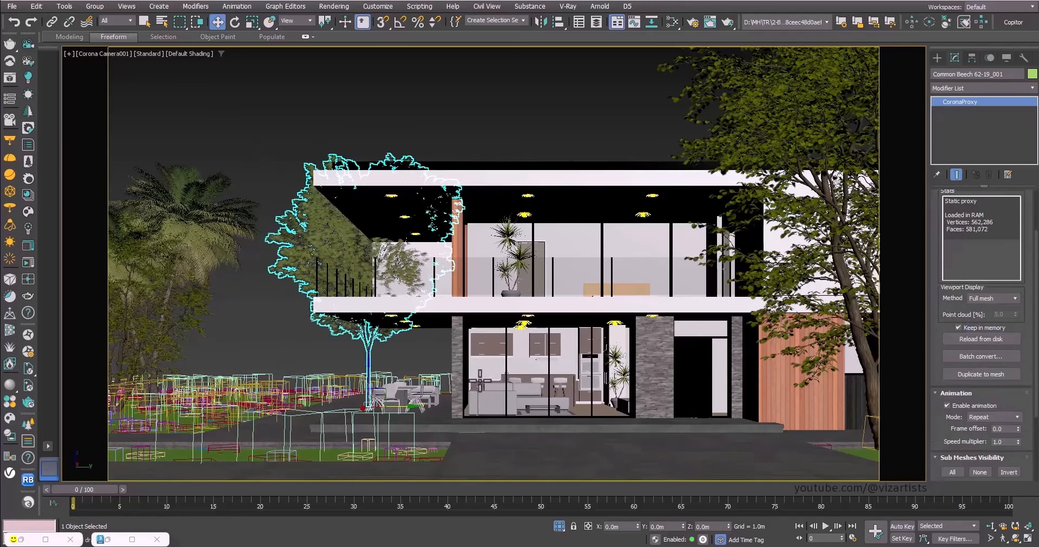
Step: Move the Common Beech to the back of the lawn beside the palms and rotate it
drag(378, 412, 219, 454)
key(r)
key(e)
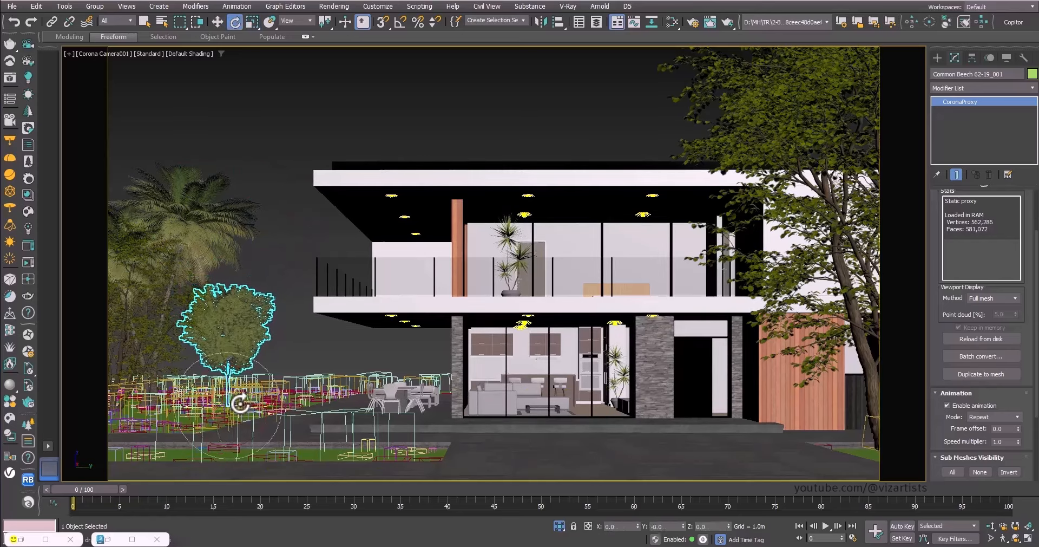
mouse_move(239, 404)
mouse_down()
mouse_move(234, 422)
mouse_move(174, 418)
mouse_move(369, 412)
mouse_up()
key(w)
click(556, 319)
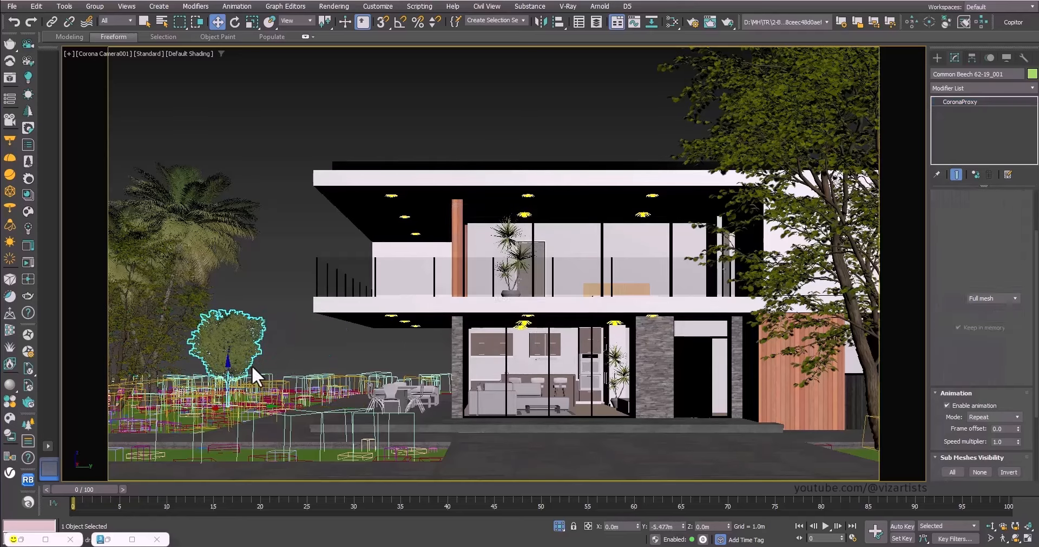
Step: Clone the Common Beech as an instance and place it behind the house, partly showing beside the ground-floor corner column
mouse_move(251, 405)
mouse_down()
mouse_move(208, 405)
mouse_move(491, 401)
mouse_up()
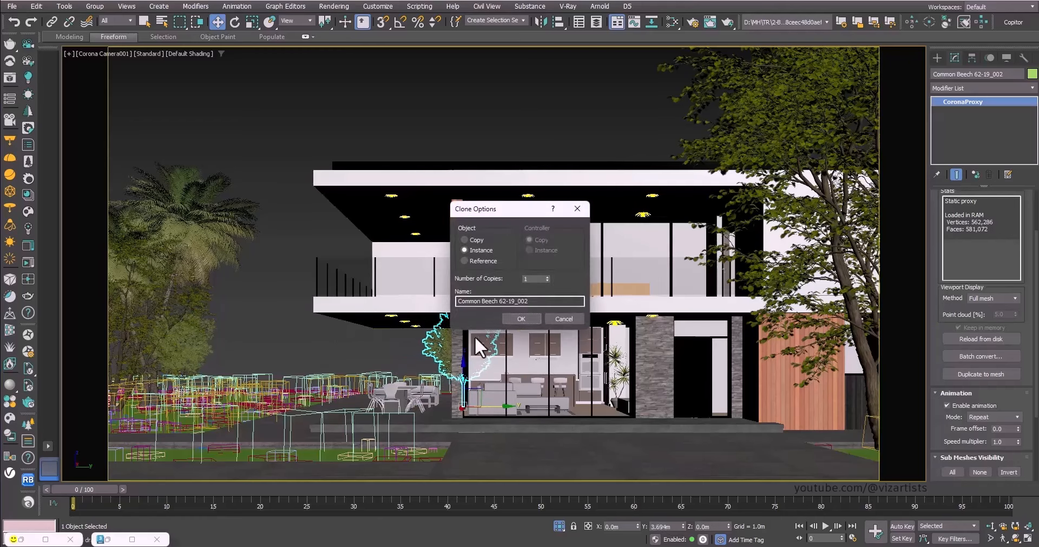
click(521, 319)
key(r)
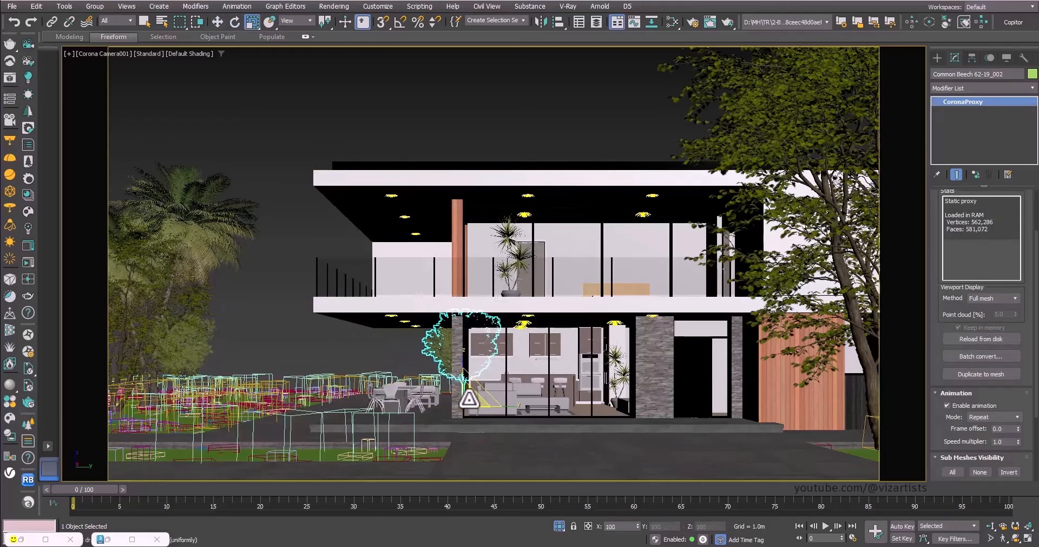
key(w)
click(327, 354)
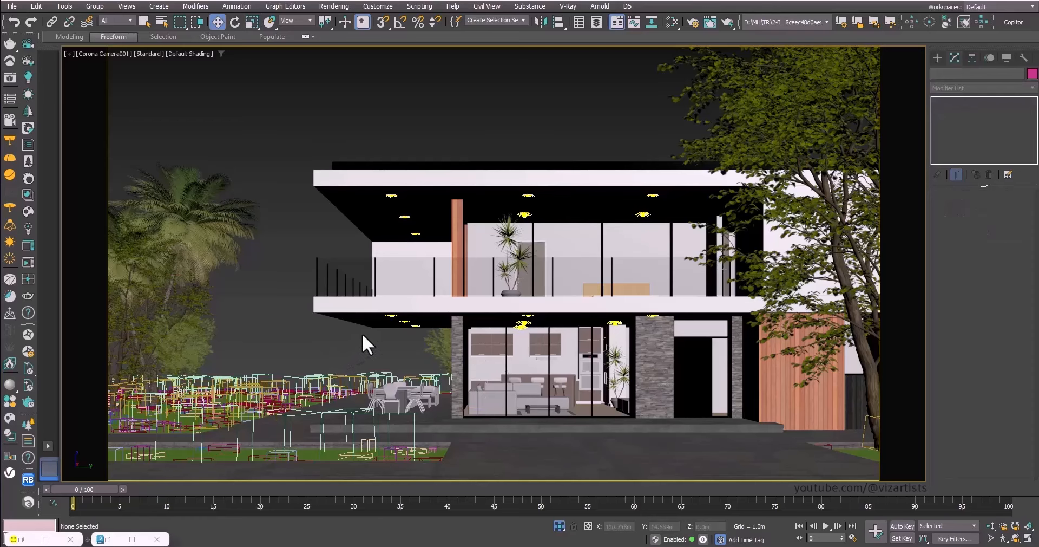
Step: Run the Corona interactive render to check the new trees, and minimize the frame buffer
click(45, 539)
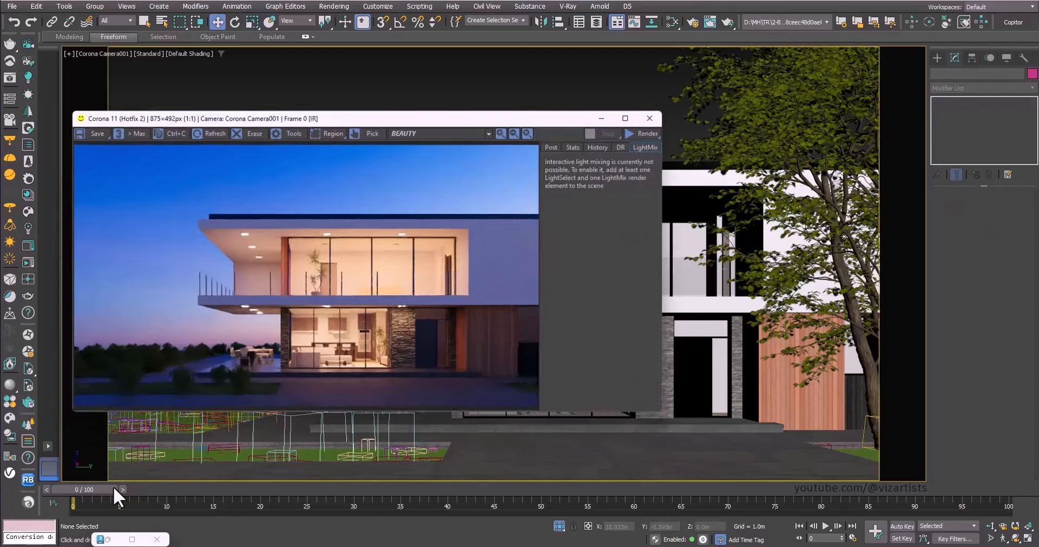
click(654, 128)
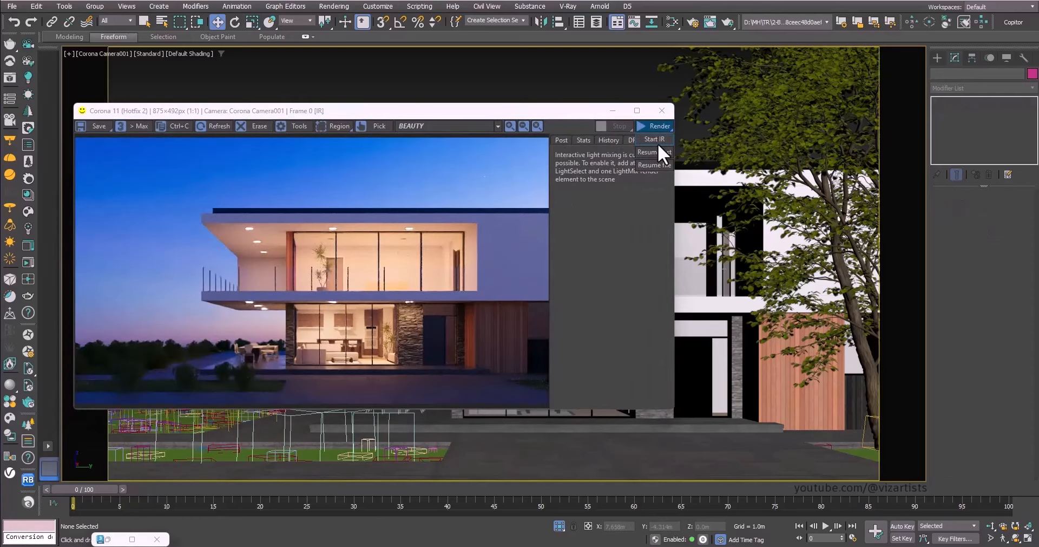
click(656, 139)
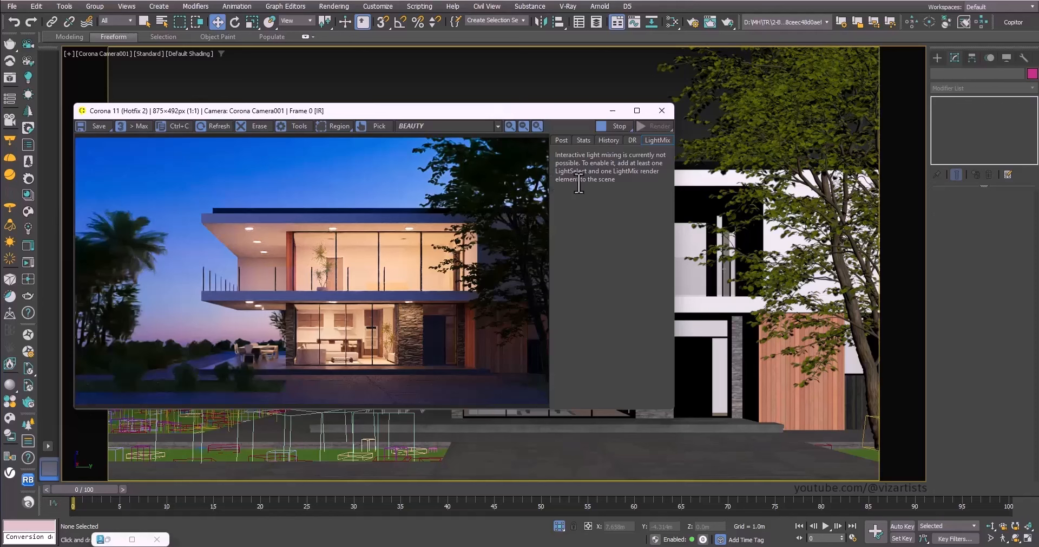
click(614, 111)
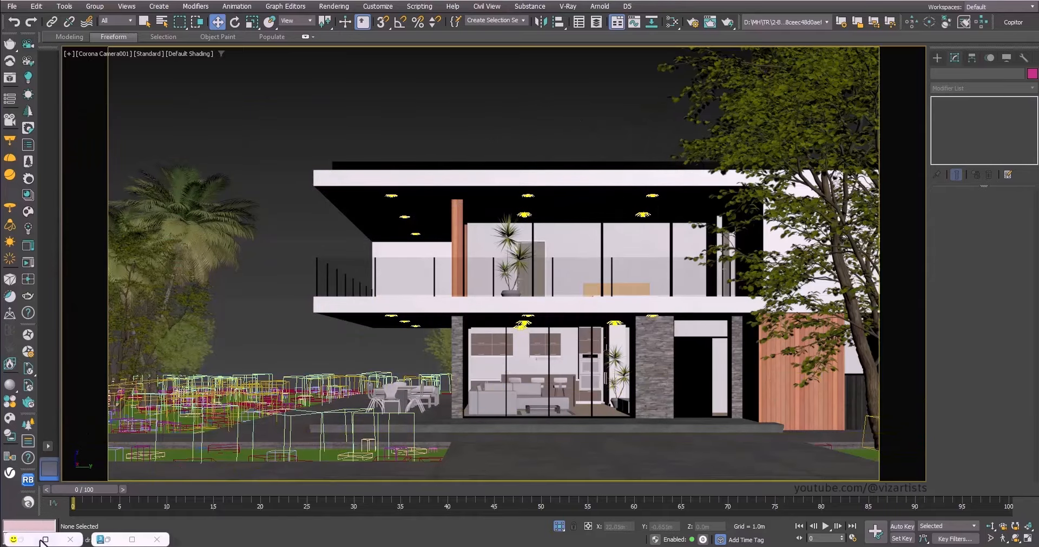
Step: Open the Shrubs & bushes category of the Chaos Cosmos vegetation models
click(30, 212)
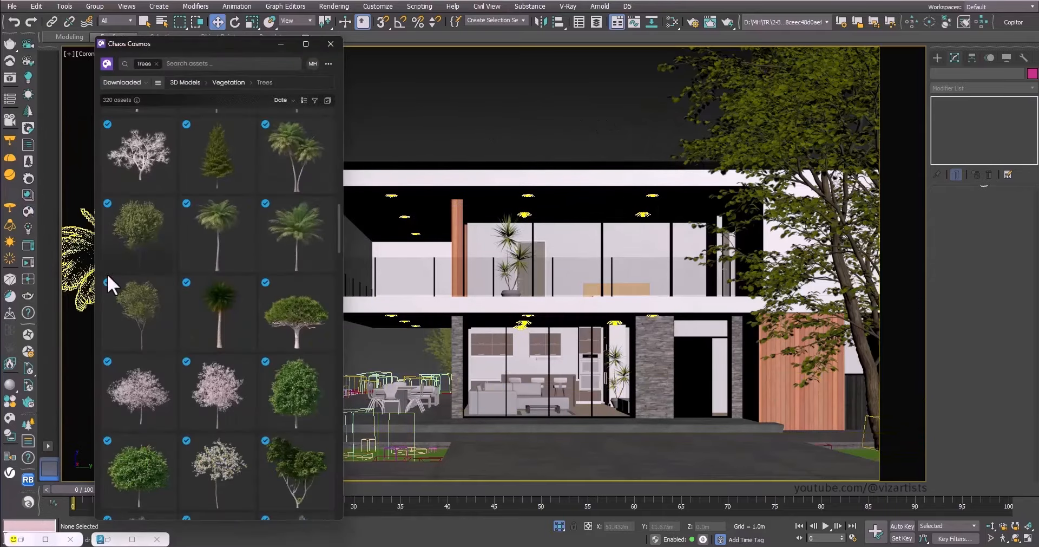
click(157, 82)
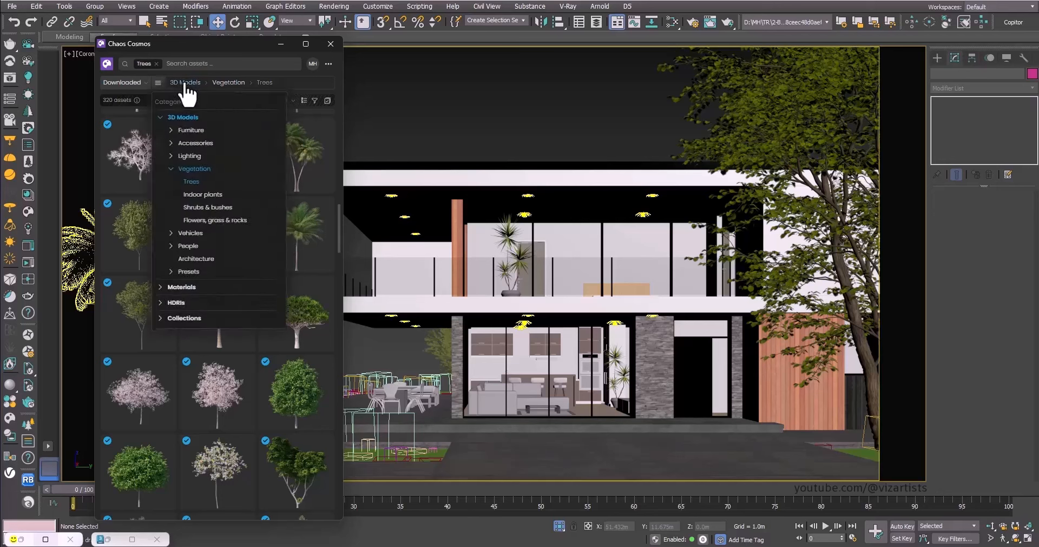
click(230, 84)
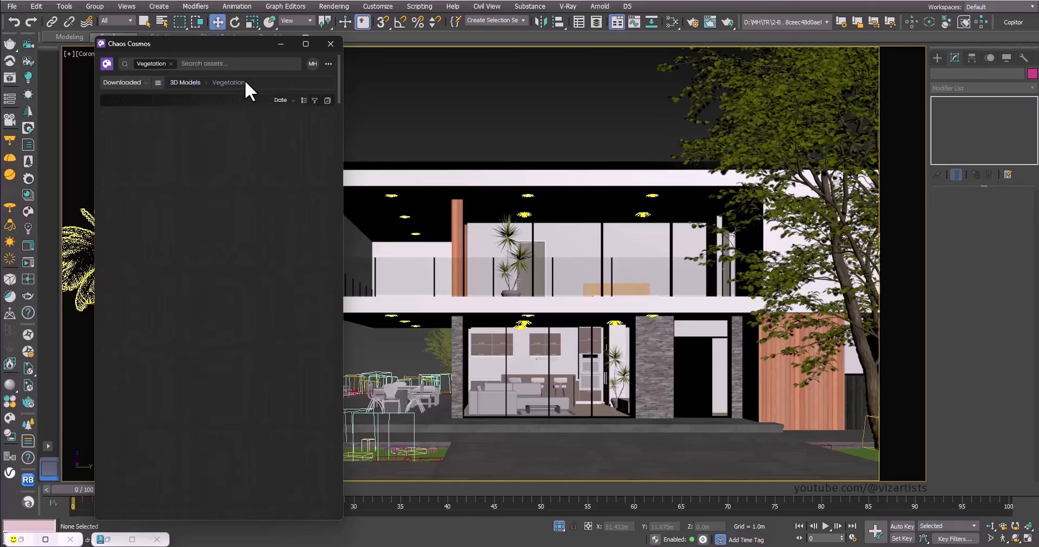
click(157, 82)
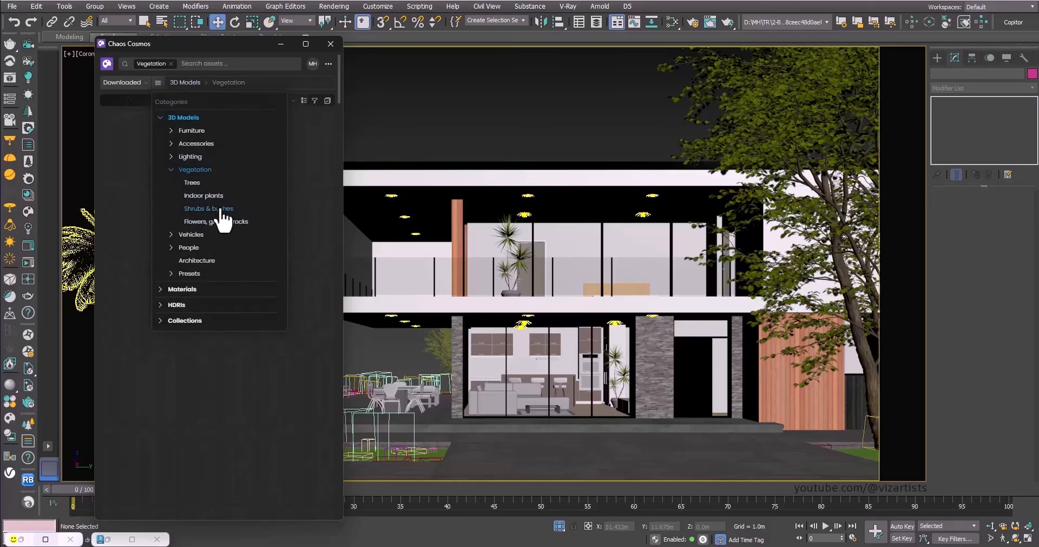
click(142, 203)
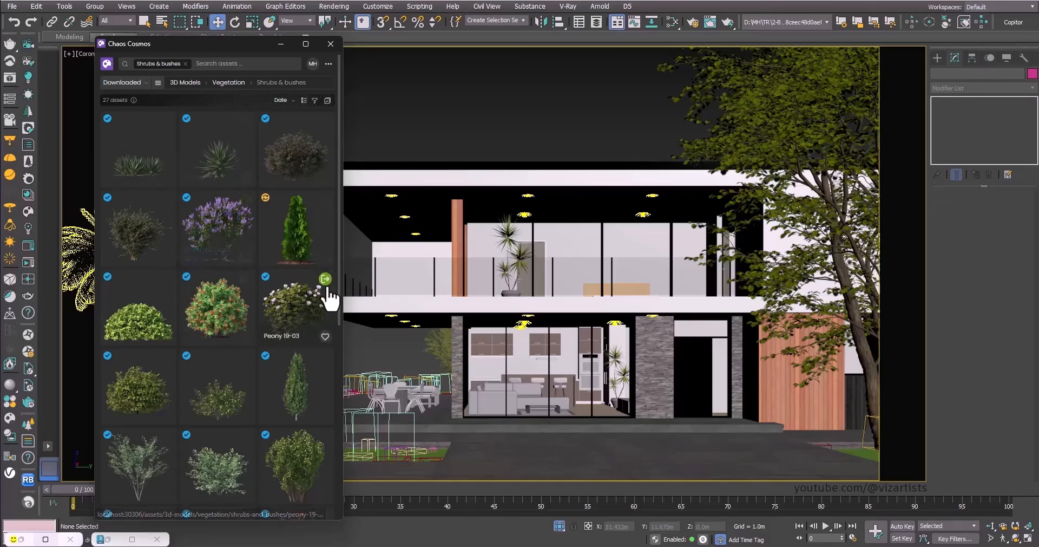
Step: Import the Peony 19-03, Common Lilac 004 and Red Robin 001 models and minimize the asset browser
click(324, 279)
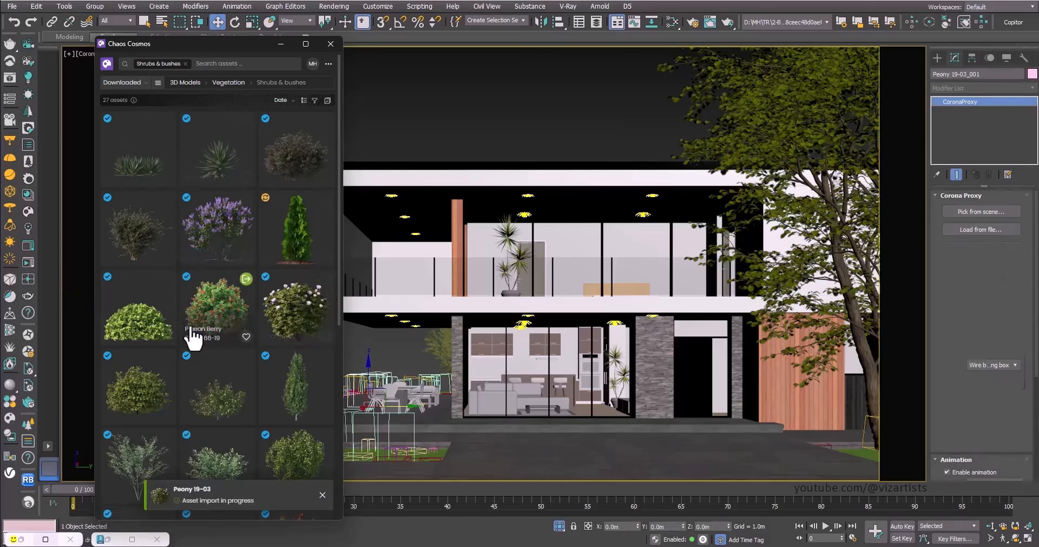
scroll(179, 303, down, 2)
scroll(248, 181, up, 2)
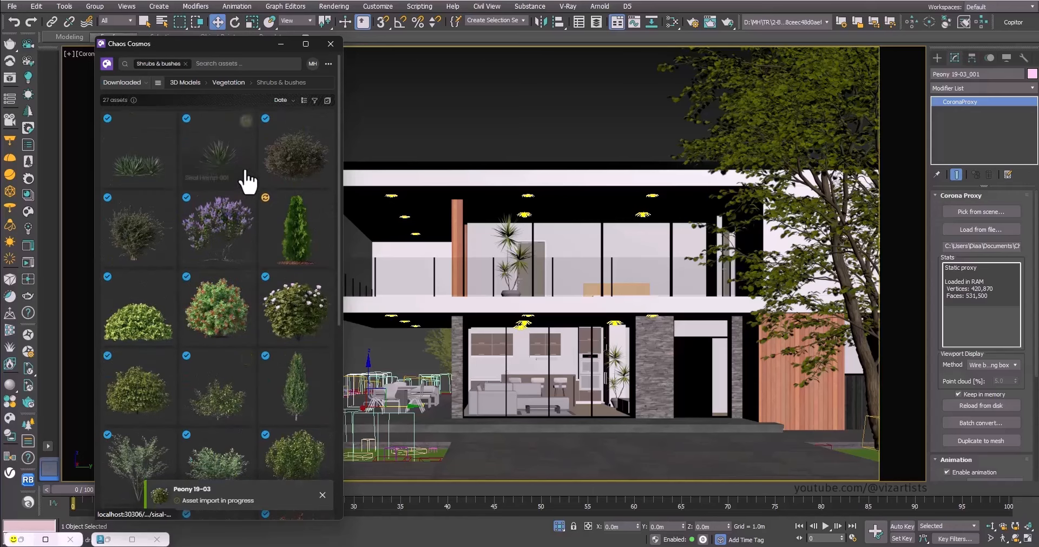
click(246, 202)
scroll(262, 309, down, 5)
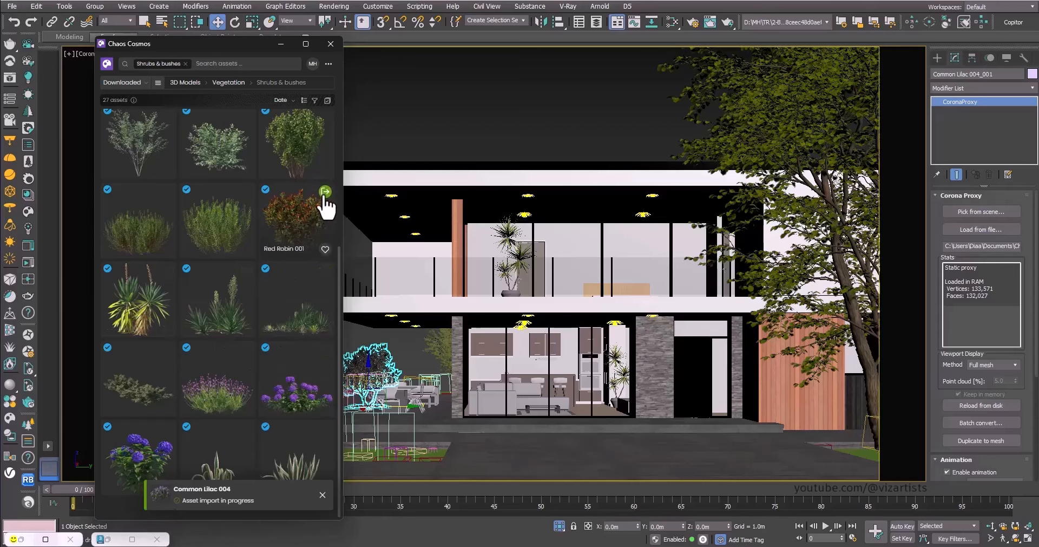
click(325, 191)
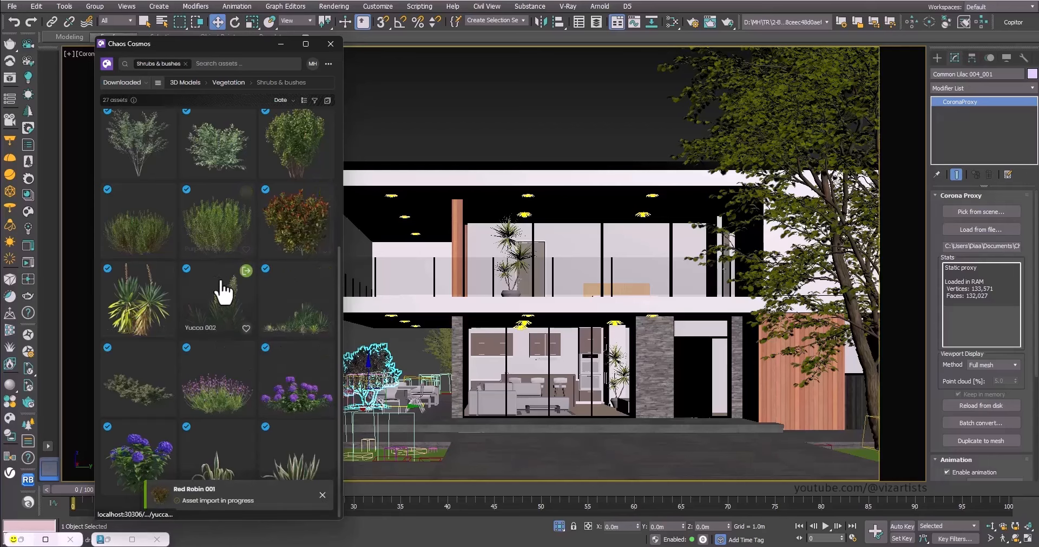
click(281, 44)
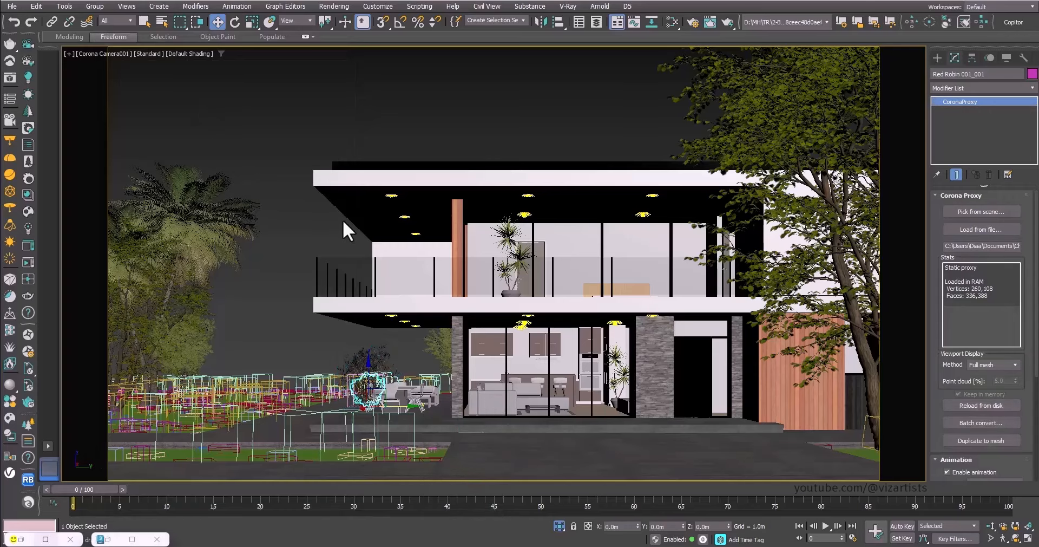
Step: Move the Red Robin bush in the perspective view from beside the house to the front corner of the lawn by the driveway
key(z)
scroll(385, 328, down, 10)
alt+middle_drag(384, 329, 432, 213)
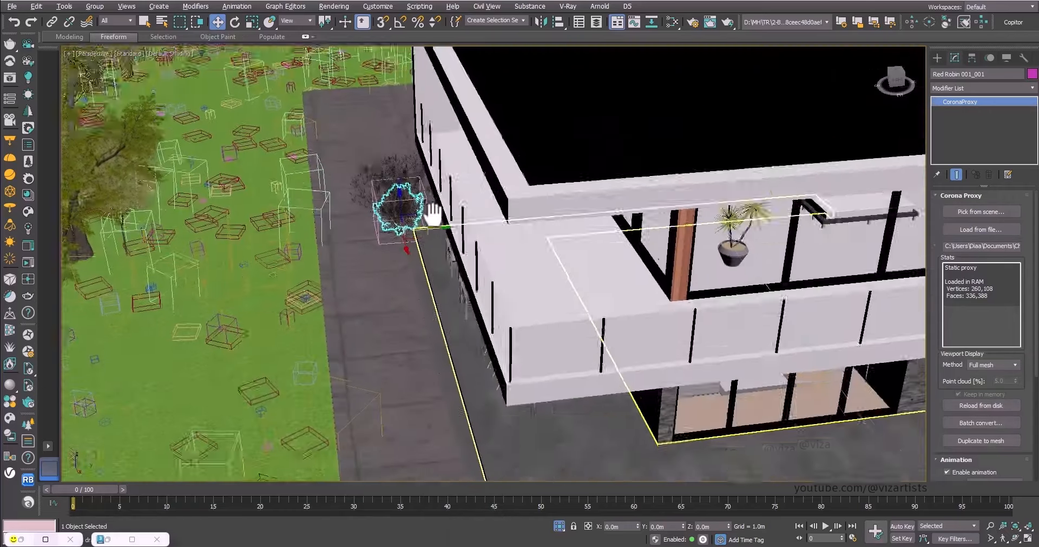
scroll(430, 209, down, 3)
drag(429, 209, 602, 474)
middle_drag(602, 473, 431, 277)
drag(418, 283, 485, 304)
scroll(485, 305, up, 6)
alt+middle_drag(485, 304, 431, 289)
scroll(432, 289, down, 4)
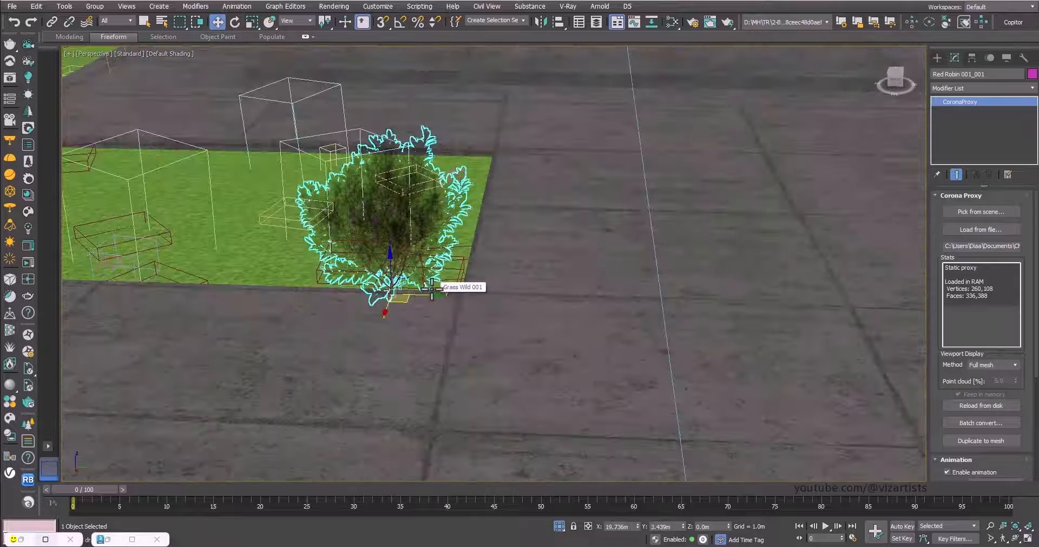
Step: Lower the Red Robin bush to about Z -0.24 m, fit it to the lawn corner and scale it uniformly to about 76%
drag(389, 268, 388, 297)
scroll(388, 297, up, 5)
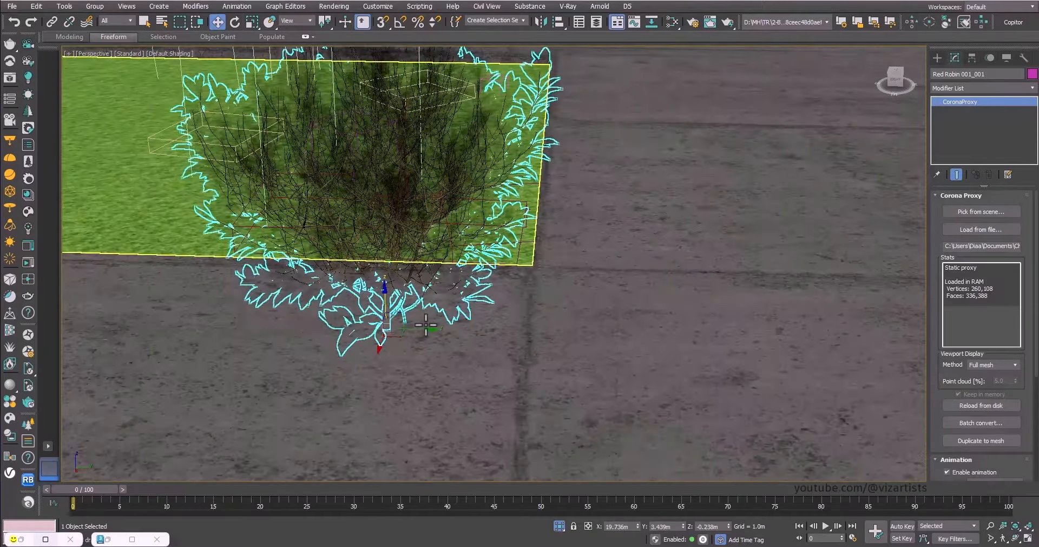
alt+middle_drag(389, 297, 363, 364)
drag(442, 332, 457, 361)
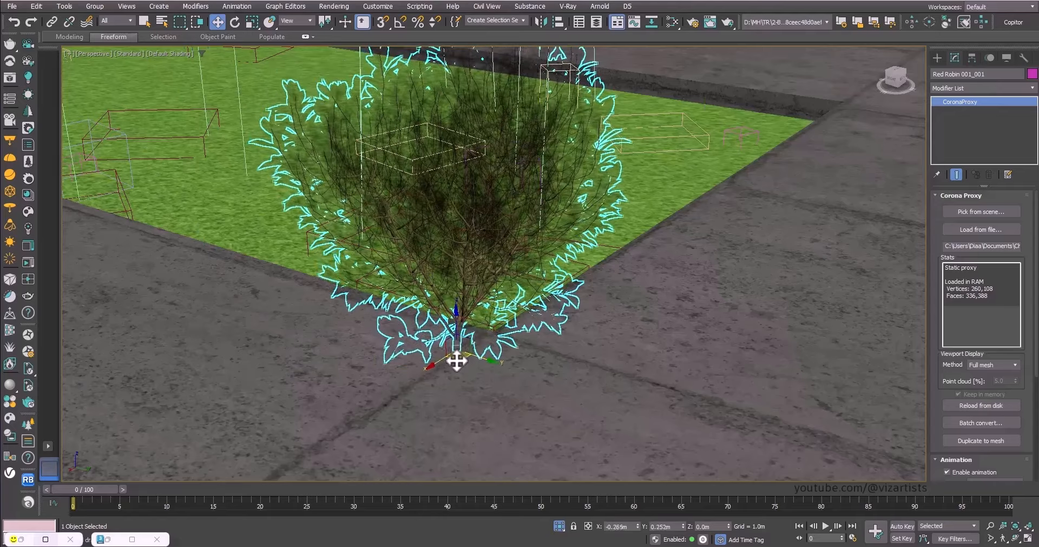
scroll(470, 342, down, 5)
key(c)
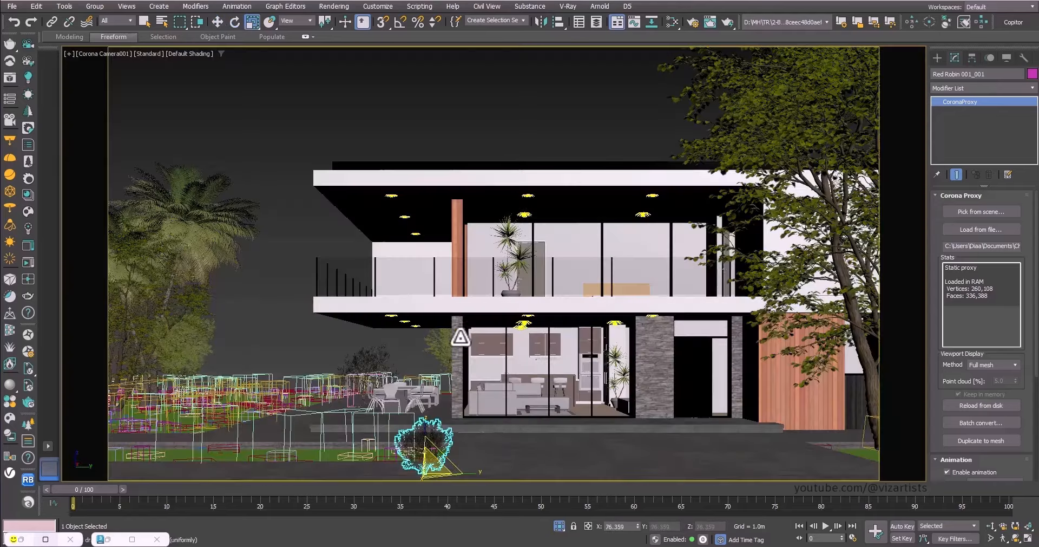
click(248, 470)
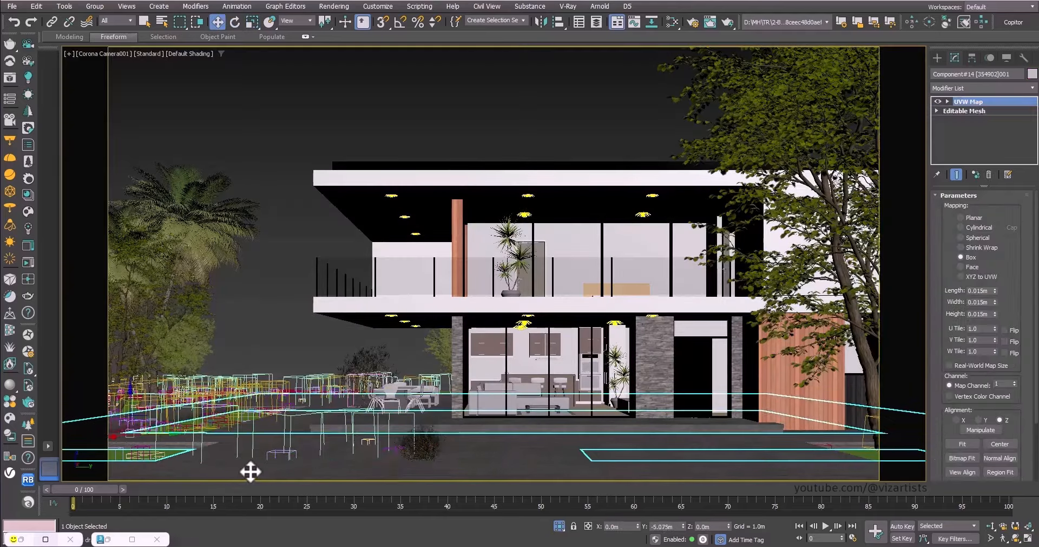
shift+drag(248, 471, 490, 401)
click(559, 320)
Step: Clone the Red Robin bush as instances, one farther along the same lawn edge and one on the lawn across the driveway
click(453, 459)
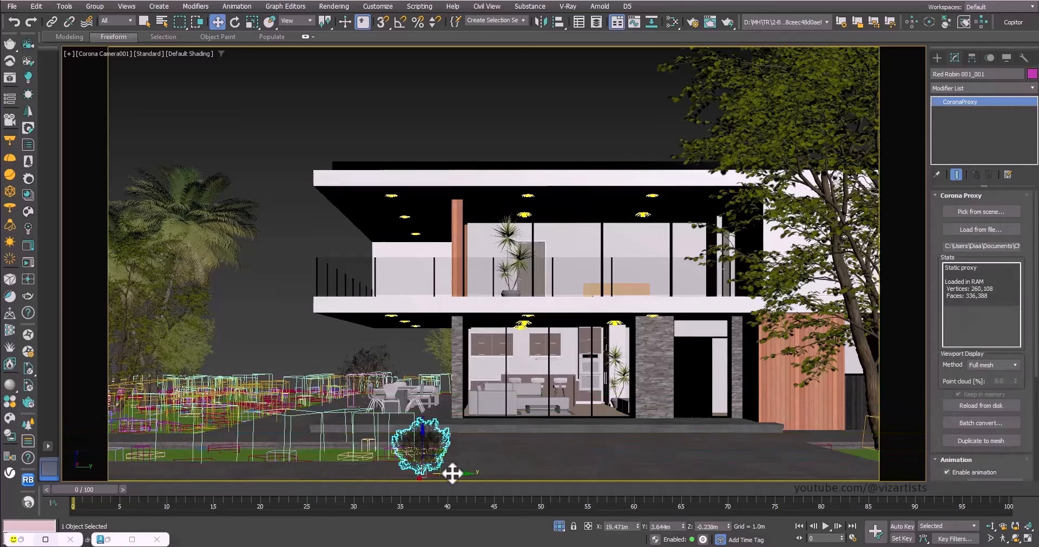
mouse_move(455, 476)
shift+mouse_down()
mouse_move(158, 458)
mouse_move(158, 475)
mouse_move(923, 452)
shift+mouse_up()
click(509, 314)
key(r)
key(w)
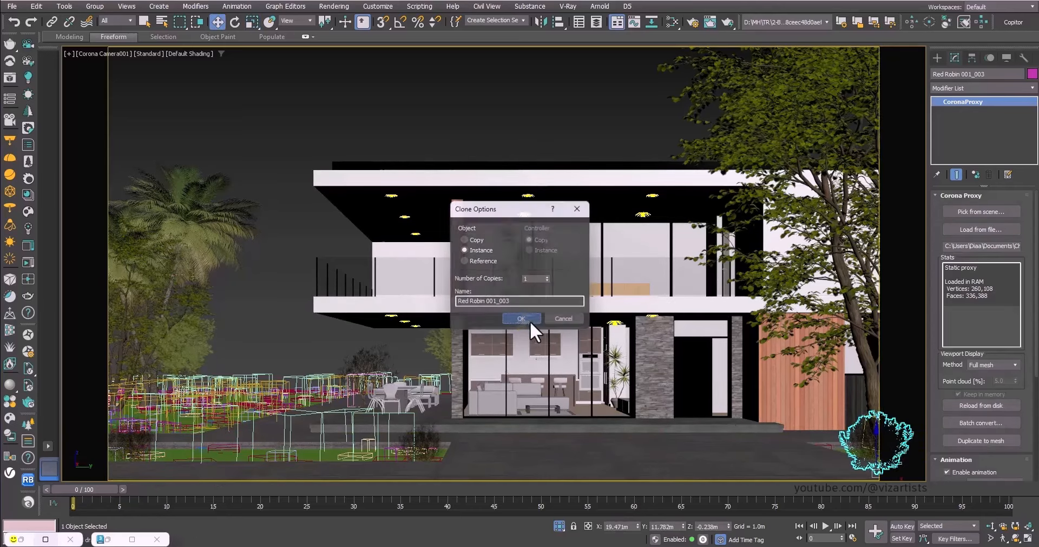
click(530, 320)
Step: Position the cloned Red Robin bush at the front corner of the lawn with the large tree, at about X 19.49 m, Y 12.22 m
key(p)
key(z)
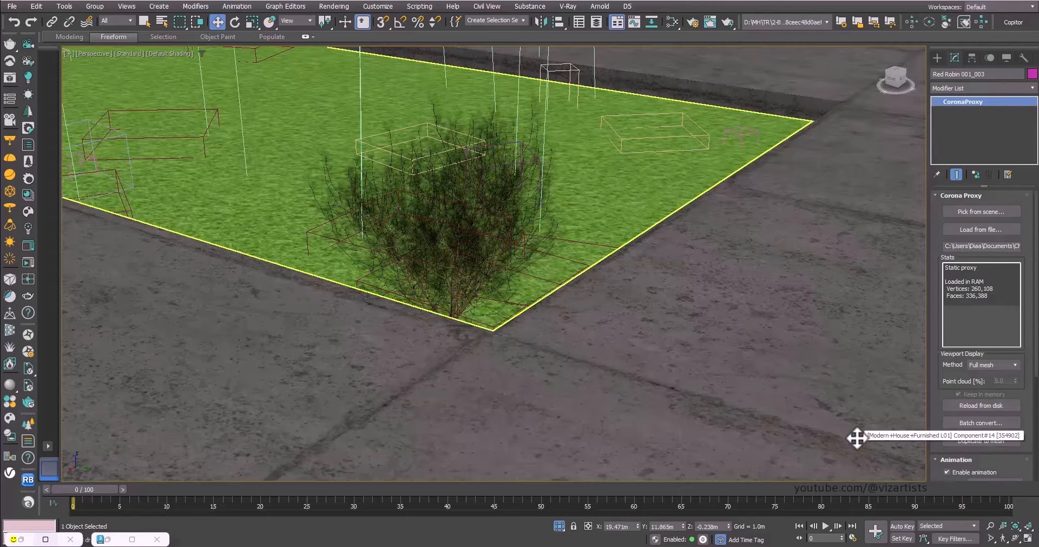
alt+middle_drag(621, 400, 622, 424)
mouse_move(508, 396)
alt+middle_down()
mouse_move(559, 425)
mouse_move(554, 392)
mouse_move(634, 365)
mouse_move(649, 371)
mouse_move(626, 395)
alt+middle_up()
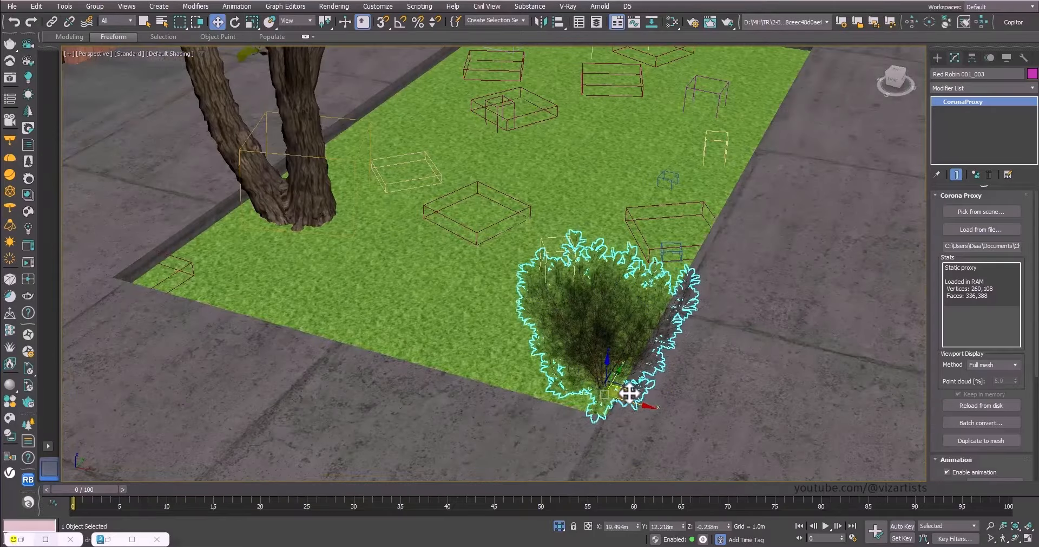
Step: Clone that Red Robin bush as an instance along the lawn's short edge toward the large tree and enlarge the copy uniformly
mouse_move(622, 399)
shift+mouse_down()
mouse_move(617, 417)
mouse_move(455, 375)
mouse_move(428, 342)
shift+mouse_up()
click(542, 319)
key(r)
key(w)
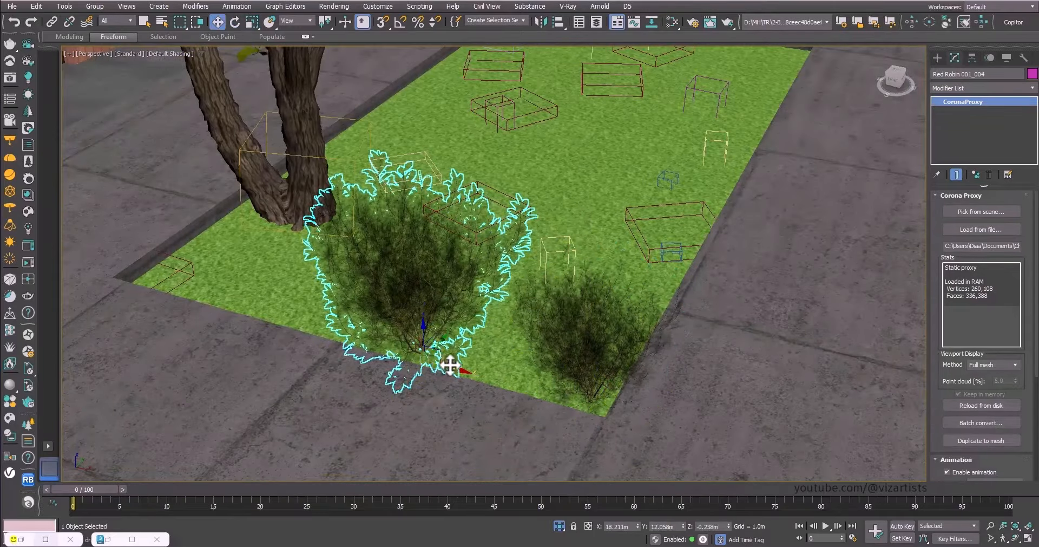
Step: Move the Common Lilac shrub from beside the terrace onto the front lawn strip, at about X 17.29 m, Y -0.14 m
scroll(453, 365, down, 5)
alt+middle_drag(569, 255, 297, 158)
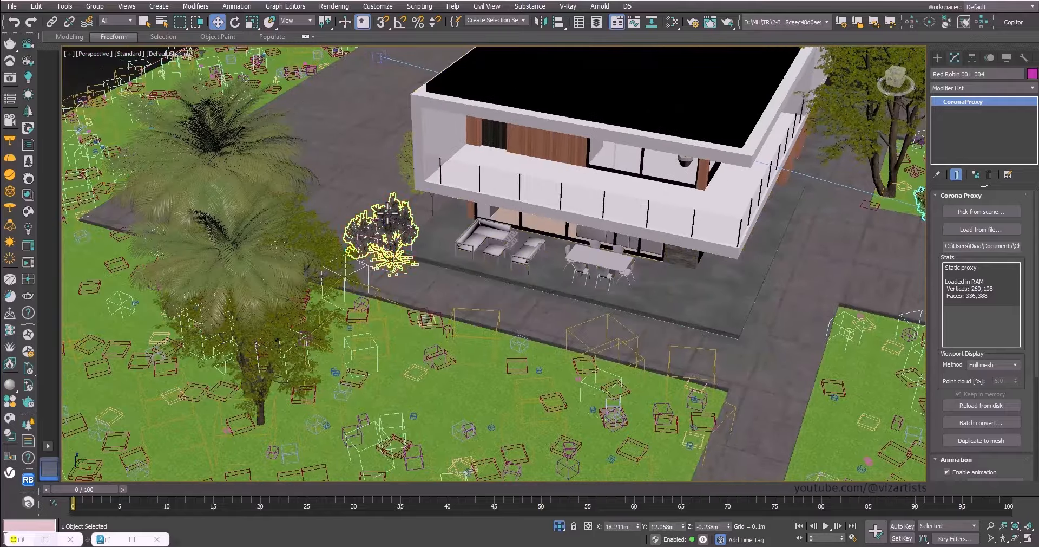
click(401, 264)
drag(413, 259, 877, 359)
middle_drag(877, 359, 496, 327)
scroll(603, 337, up, 3)
scroll(571, 310, down, 5)
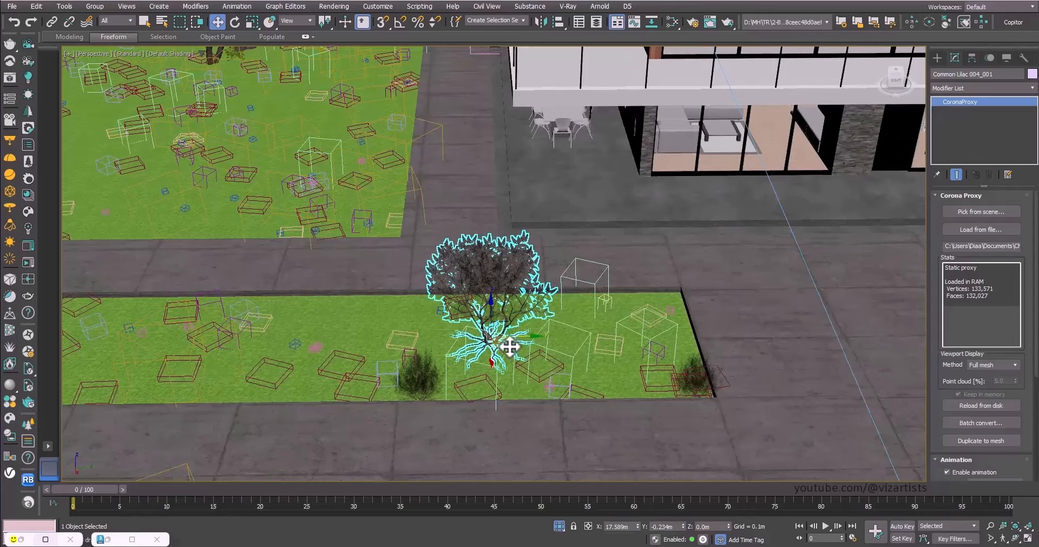
drag(506, 348, 541, 359)
key(c)
drag(287, 360, 276, 339)
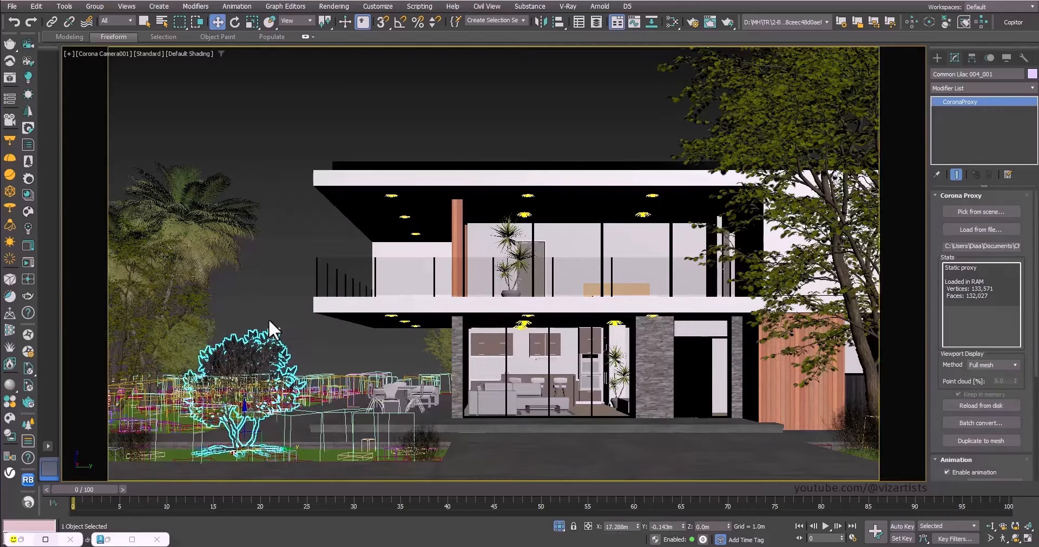
click(265, 285)
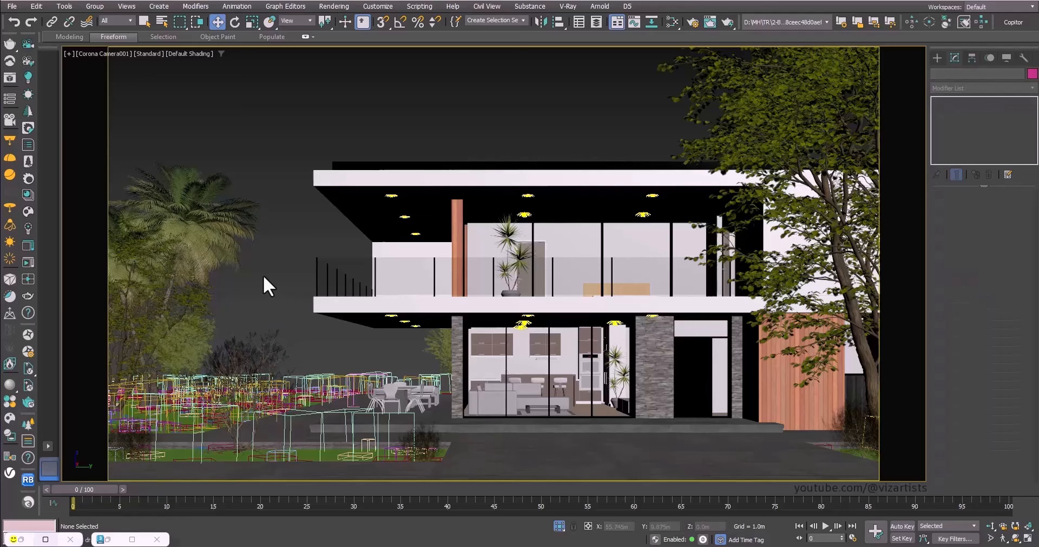
click(449, 350)
click(240, 353)
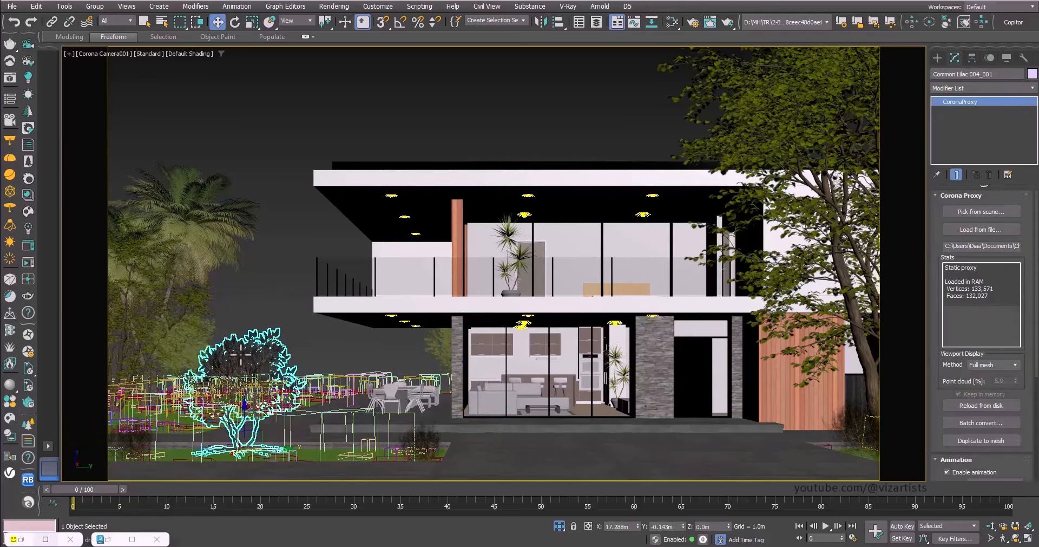
Step: Clone the Common Lilac back along the walkway beside the house, at about X -1.04 m, Y -1.52 m
key(z)
scroll(524, 355, down, 6)
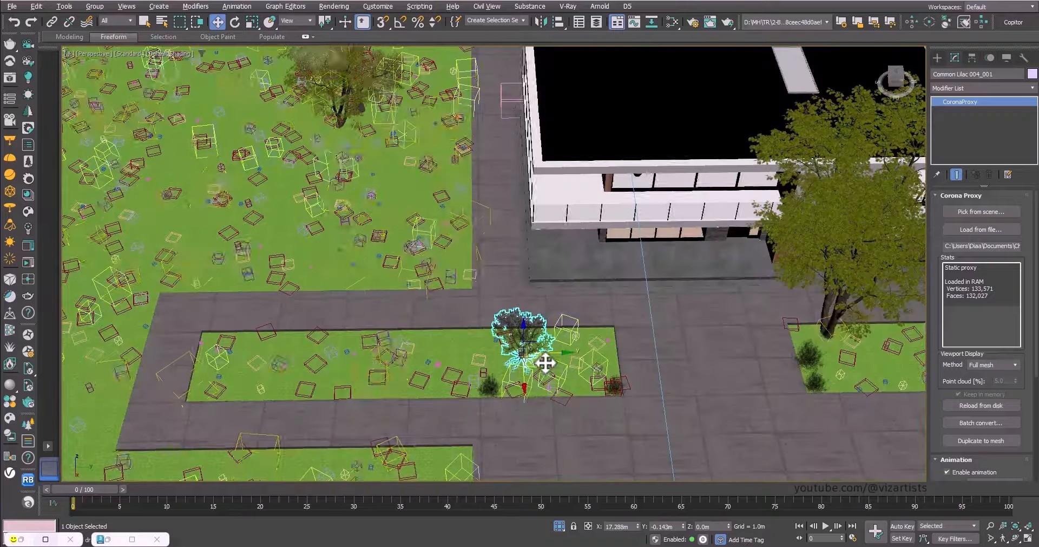
shift+drag(541, 366, 503, 116)
click(515, 325)
scroll(490, 169, up, 5)
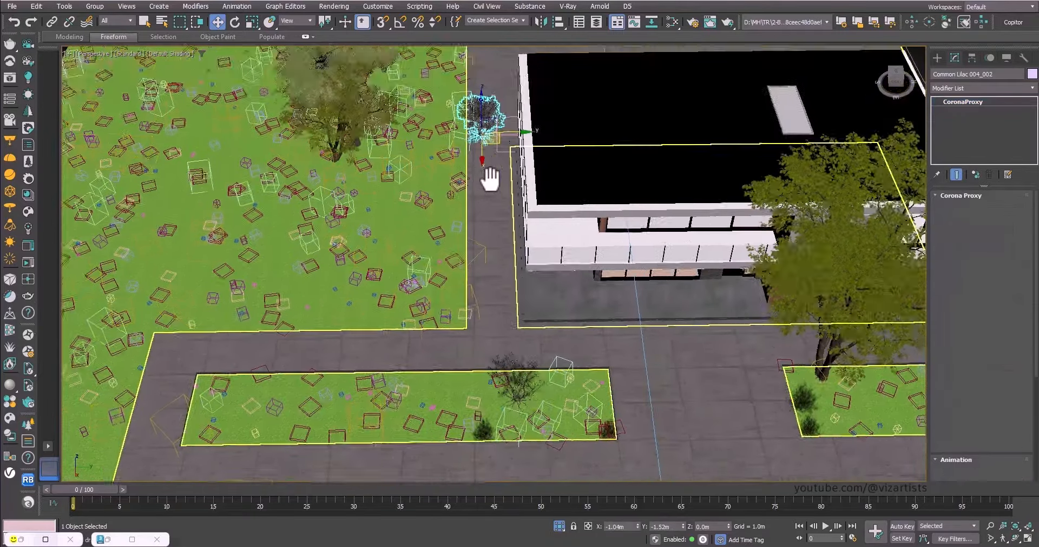
Step: Move the cloned lilac to the far lawn beside the corner of the paving, at about X -13.58 m, Z -0.18 m
alt+middle_drag(533, 306, 578, 300)
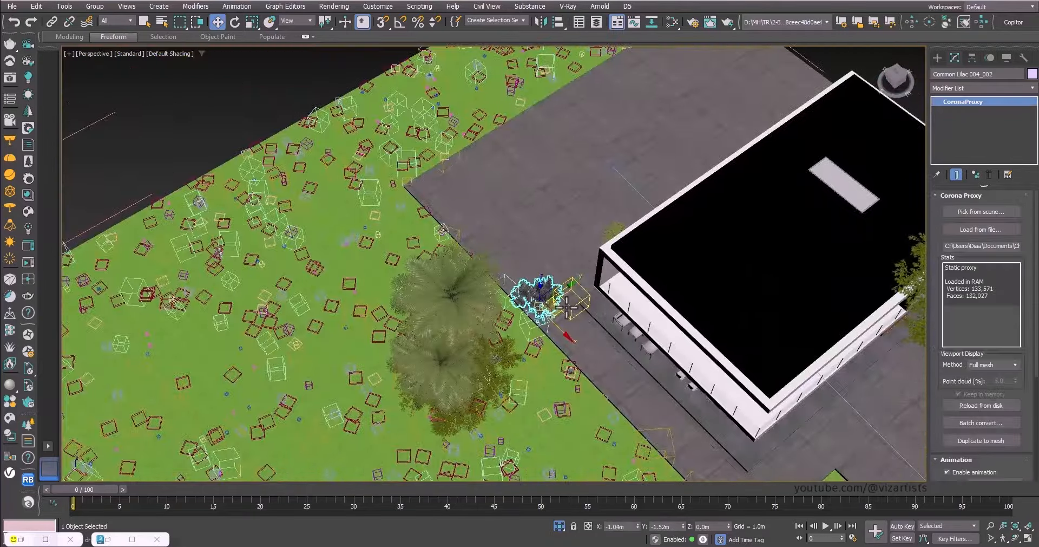
drag(567, 307, 432, 167)
alt+middle_drag(431, 167, 460, 180)
drag(459, 181, 379, 155)
scroll(428, 167, up, 5)
alt+middle_drag(379, 154, 362, 169)
drag(361, 169, 373, 199)
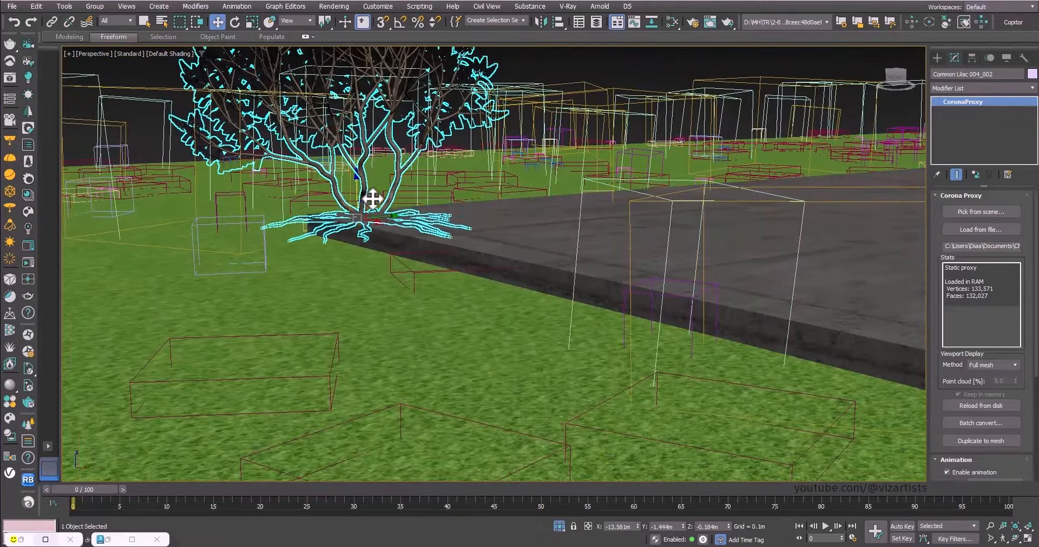
Step: Scale the cloned lilac uniformly to about 115% and shift it toward the house in the camera view, to about Y 1.12 m
key(c)
key(r)
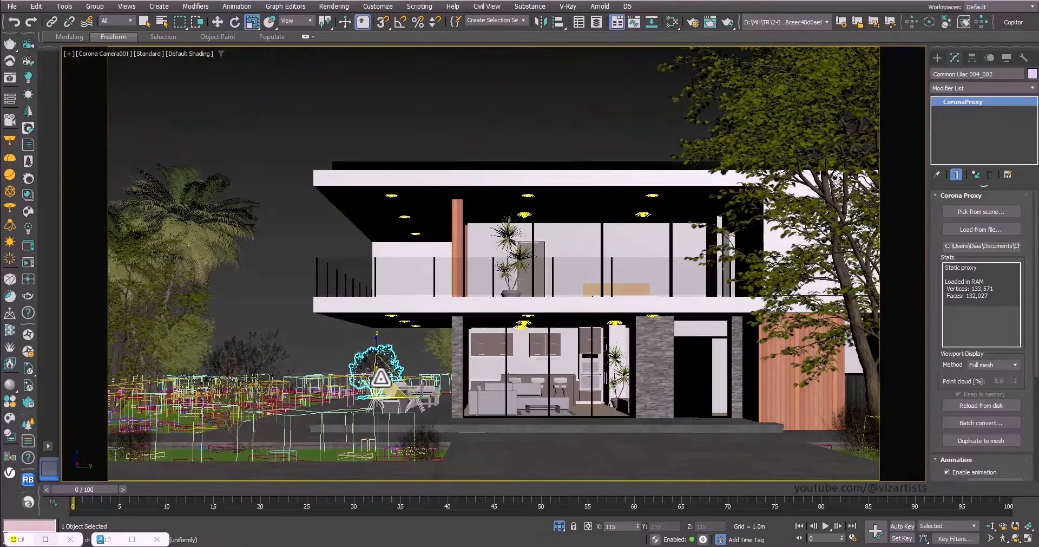
key(w)
drag(418, 398, 464, 394)
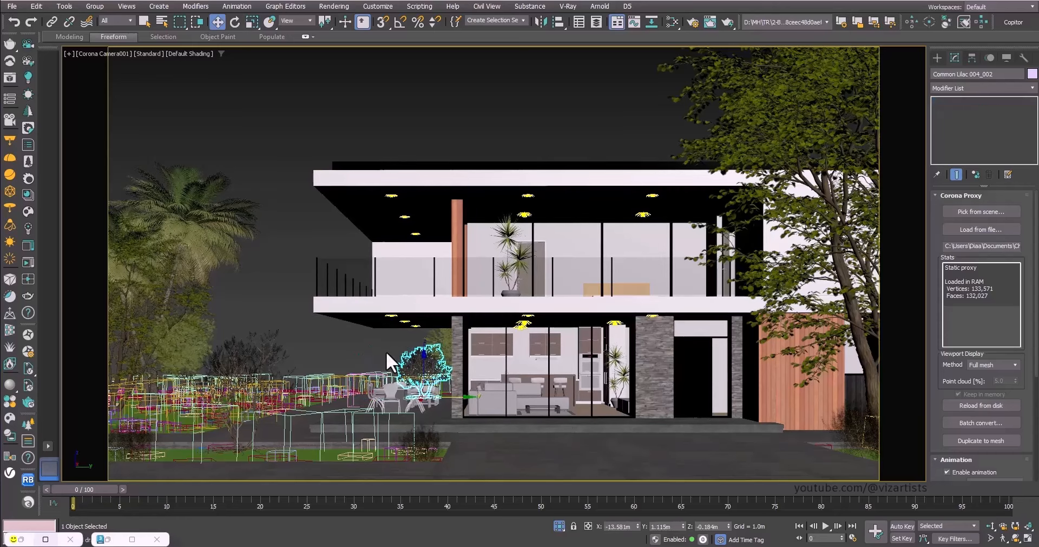
click(404, 379)
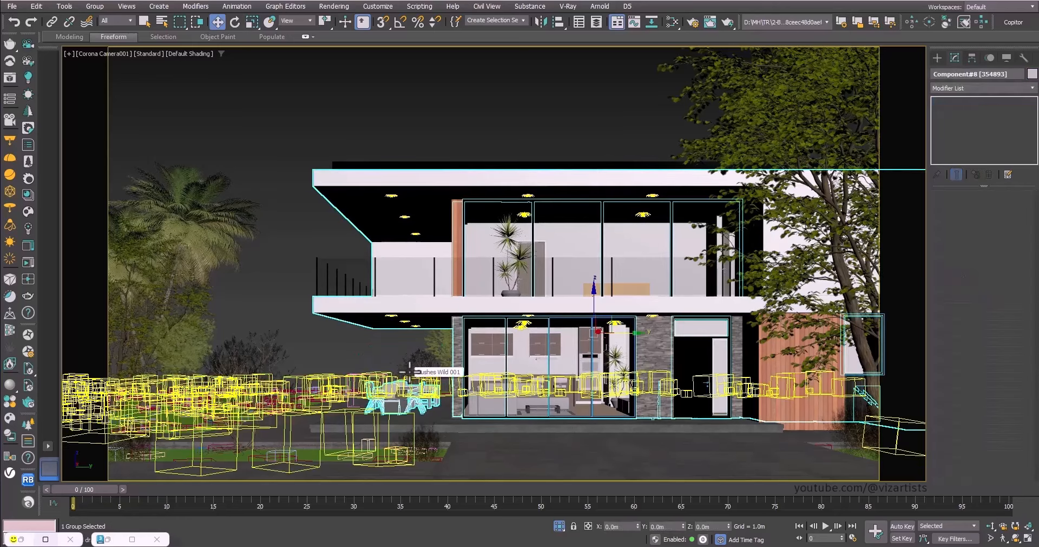
Step: Select the Peony proxy near the terrace corner and set its viewport display to Full mesh
key(p)
alt+middle_drag(446, 320, 489, 313)
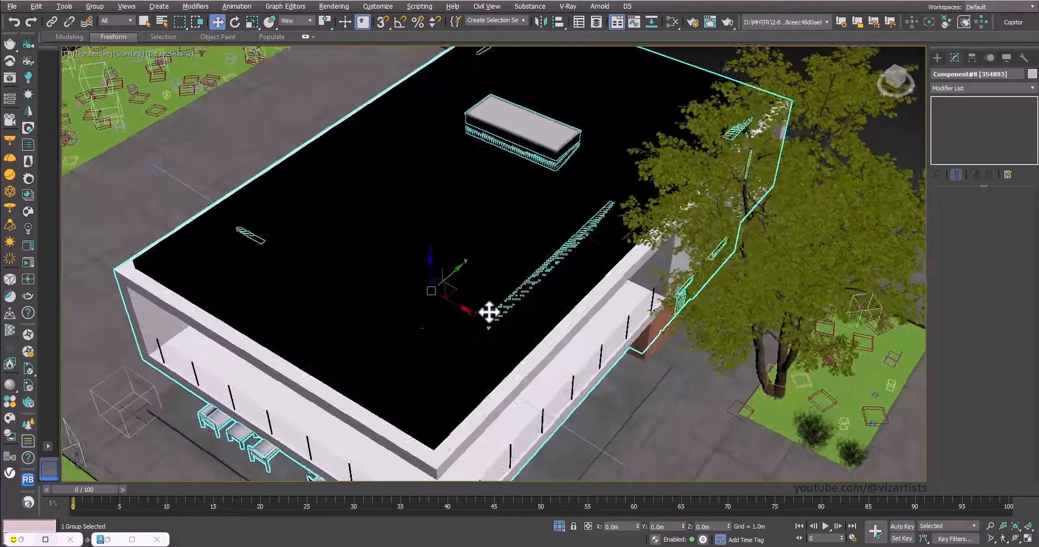
scroll(489, 312, down, 3)
middle_drag(324, 379, 608, 354)
click(574, 278)
scroll(539, 291, up, 4)
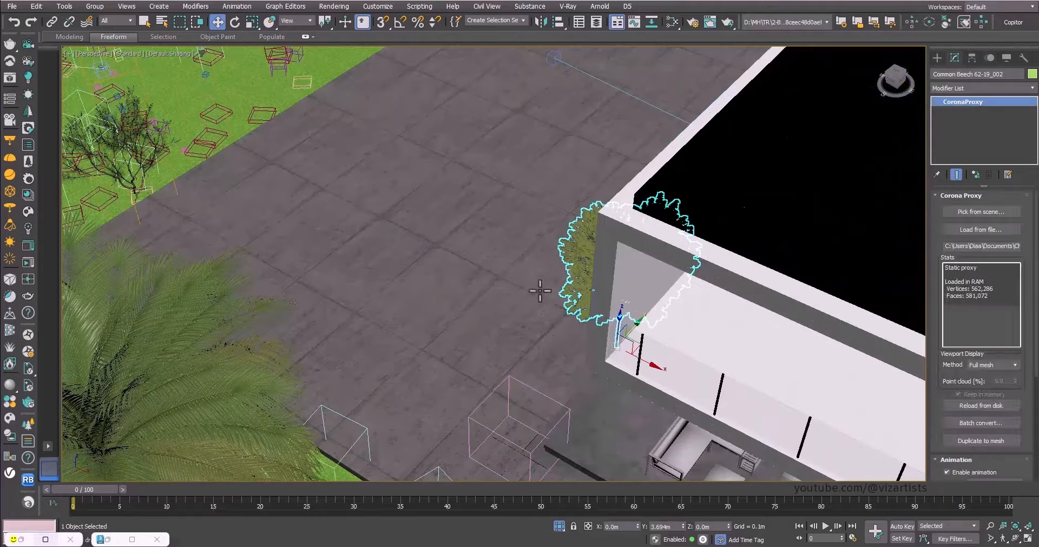
alt+middle_drag(540, 291, 586, 302)
scroll(587, 302, down, 2)
middle_drag(436, 297, 623, 228)
click(382, 283)
click(413, 258)
middle_drag(413, 258, 500, 251)
click(575, 270)
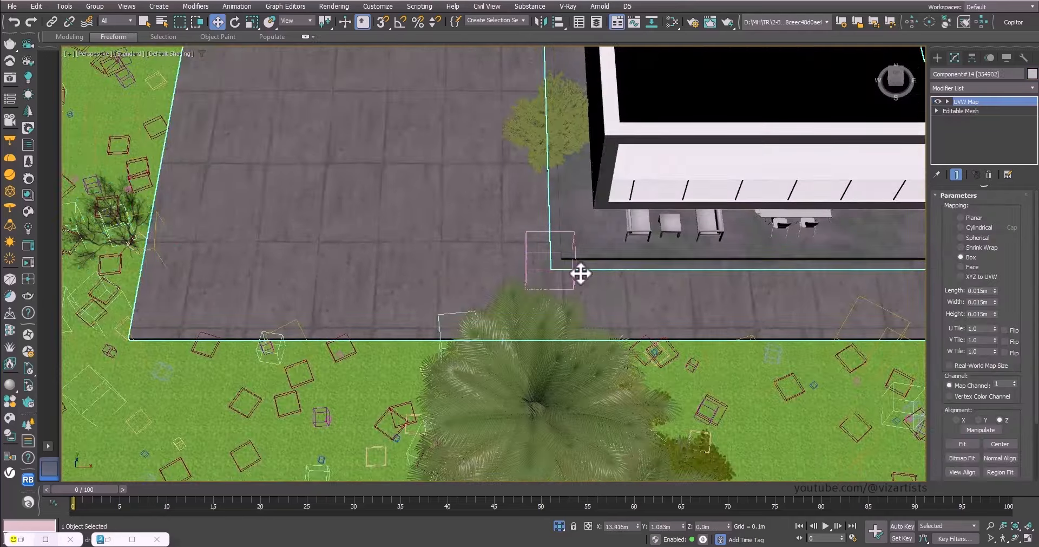
middle_drag(580, 273, 285, 218)
scroll(285, 218, down, 1)
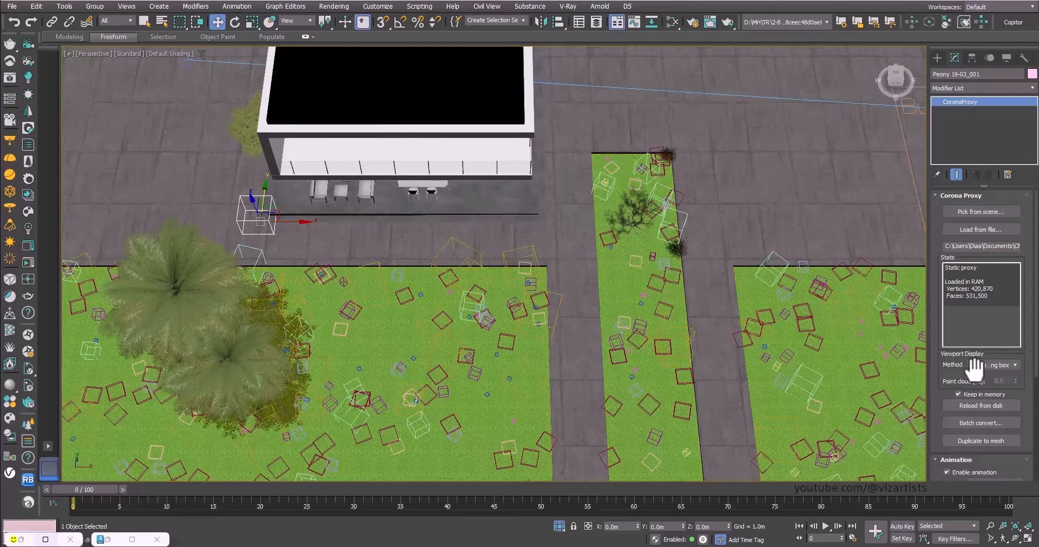
click(979, 396)
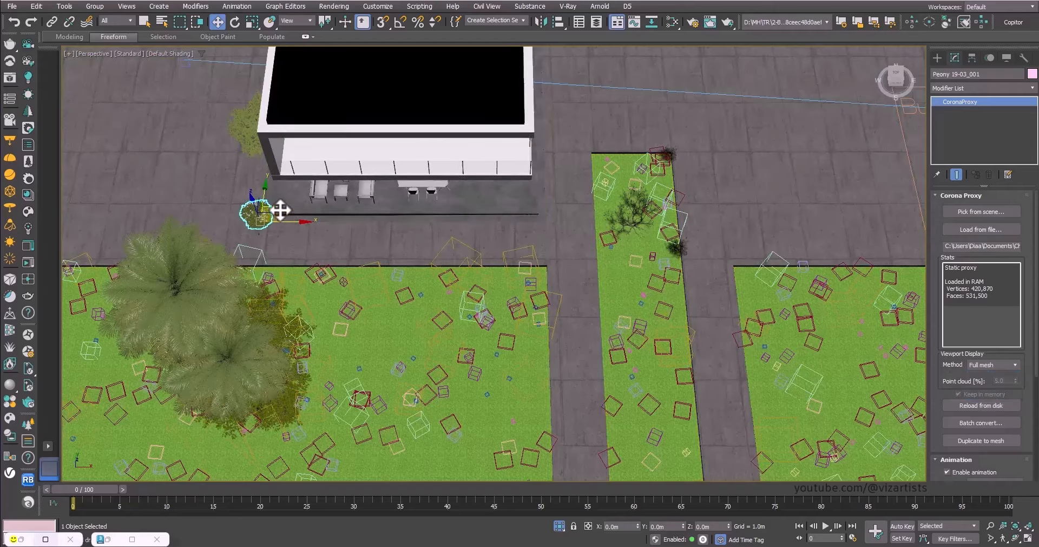
Step: Move the Peony to the front edge of the lawn strip next to the Red Robin bush and adjust its uniform scale
drag(270, 214, 625, 167)
scroll(682, 168, up, 5)
alt+middle_drag(674, 207, 584, 195)
mouse_move(582, 233)
mouse_down()
mouse_move(594, 262)
mouse_move(586, 315)
mouse_move(623, 308)
mouse_move(618, 316)
mouse_move(460, 300)
mouse_up()
key(r)
scroll(596, 301, up, 5)
scroll(538, 300, down, 4)
Step: Clone the Peony along the same lawn edge and scale the copy uniformly to about 61%
key(w)
click(515, 319)
key(r)
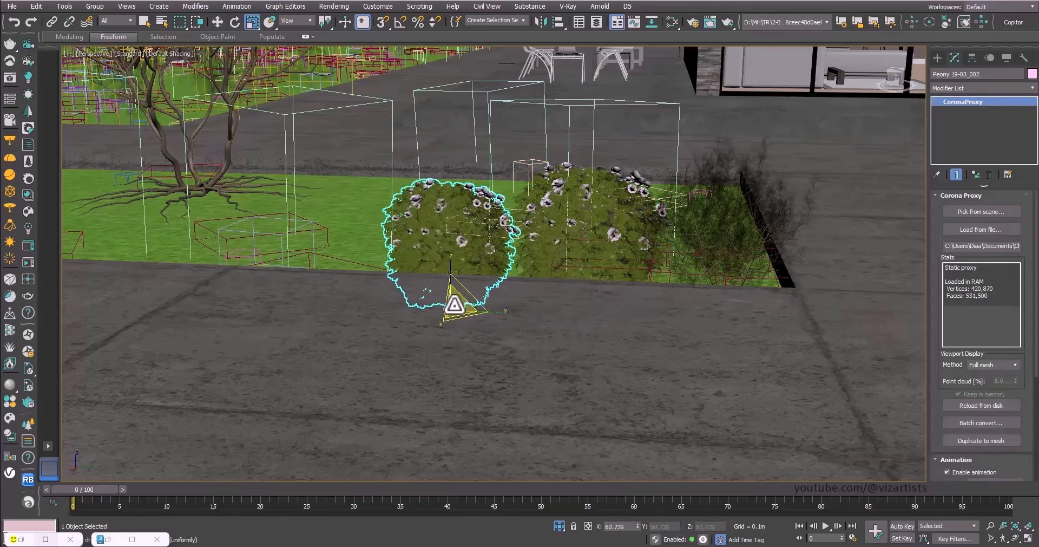
key(c)
key(w)
click(421, 443)
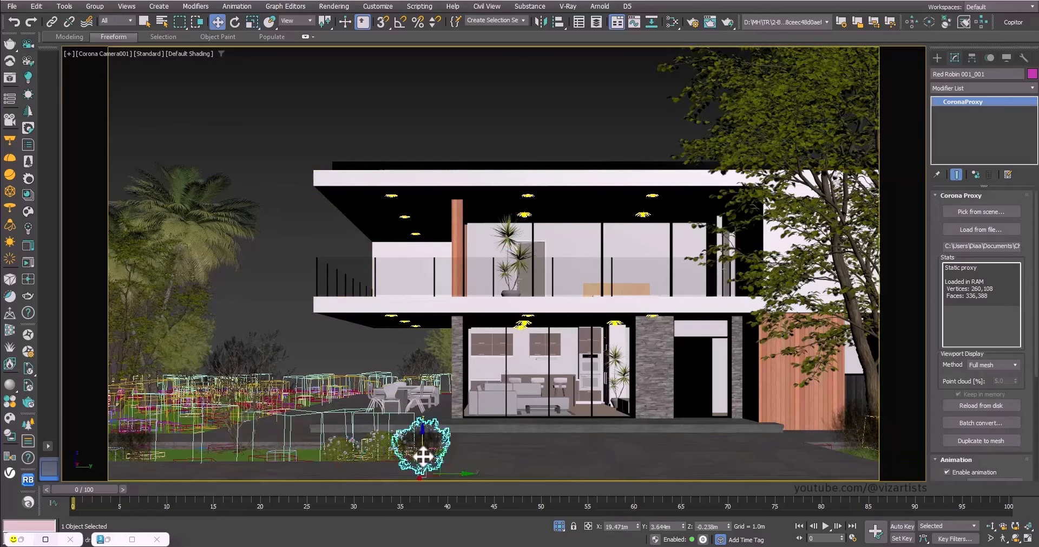
Step: Clone the Peony as instances farther along the lawn strip away from the driveway, the last at about Y -3.34 m
click(352, 452)
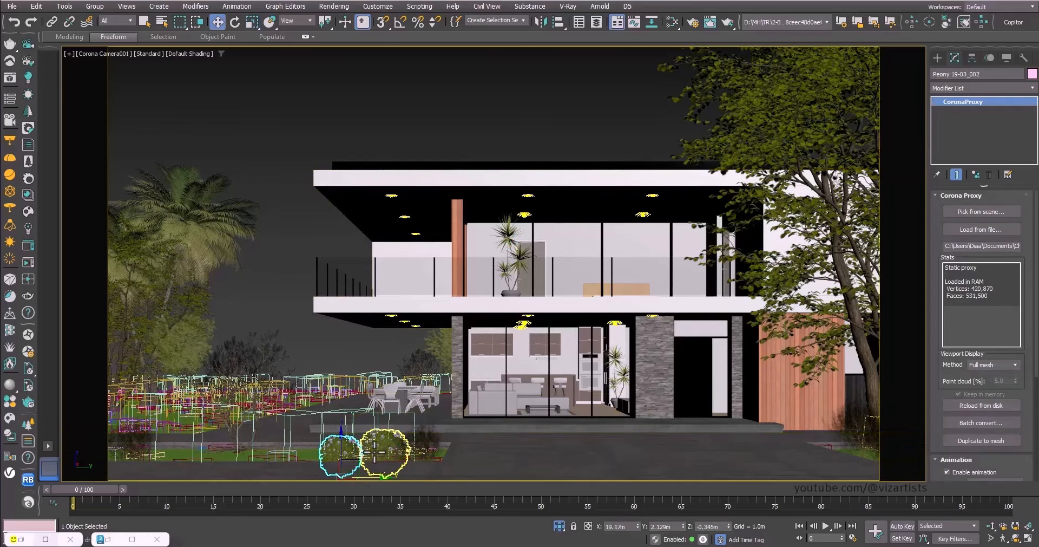
mouse_move(375, 451)
mouse_down()
mouse_move(402, 476)
mouse_move(202, 477)
mouse_move(184, 452)
mouse_move(321, 474)
mouse_move(116, 471)
mouse_move(129, 472)
mouse_up()
key(Return)
key(r)
key(w)
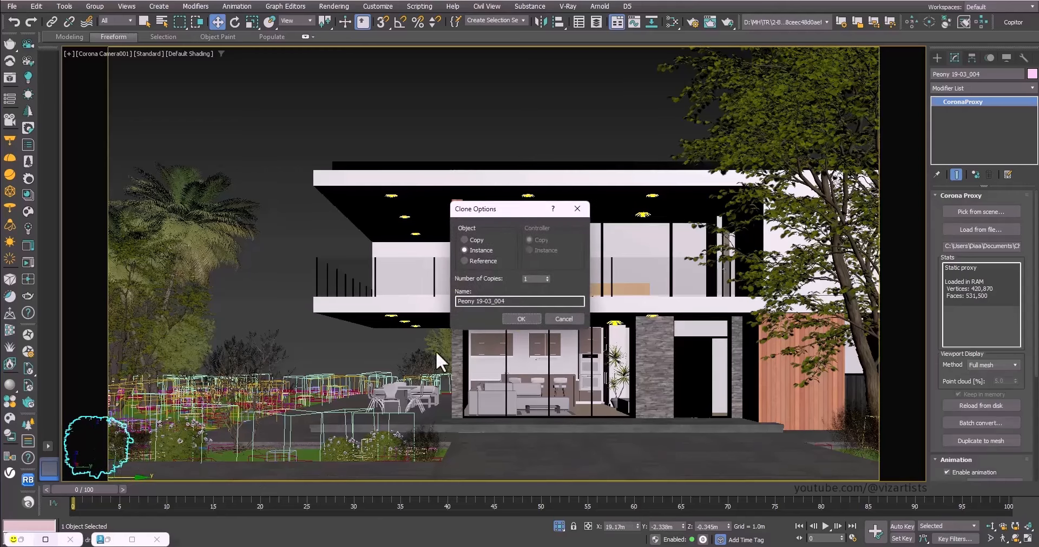
click(513, 320)
Step: Clone the smaller front Peony as an instance across the driveway toward the large tree, at about Y 10.73 m
click(337, 452)
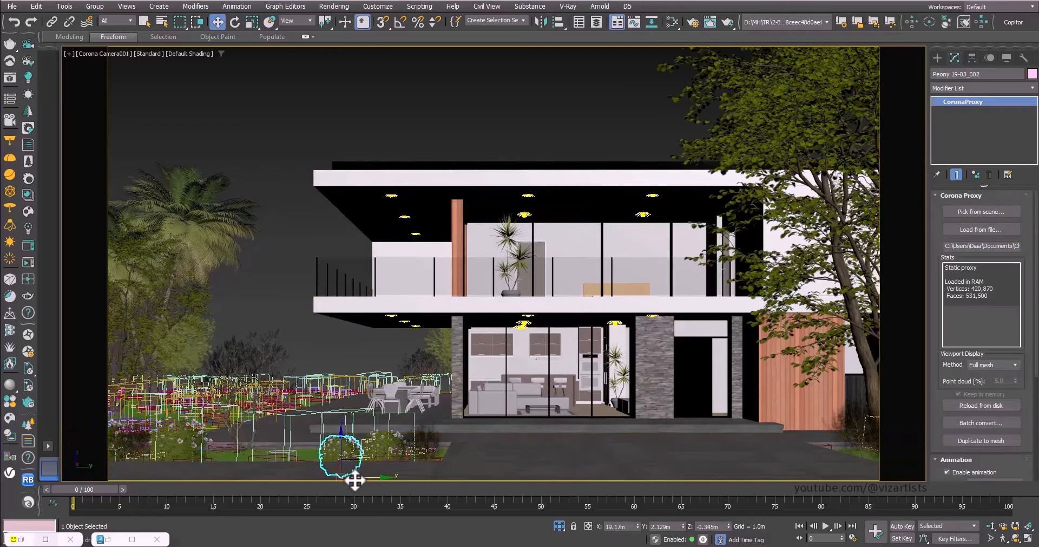
shift+drag(358, 477, 828, 476)
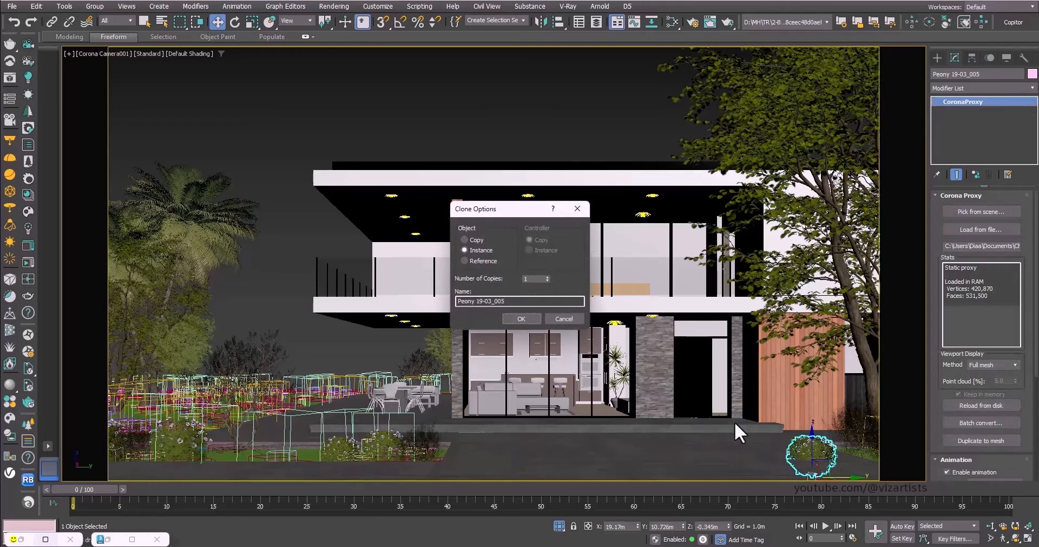
click(529, 320)
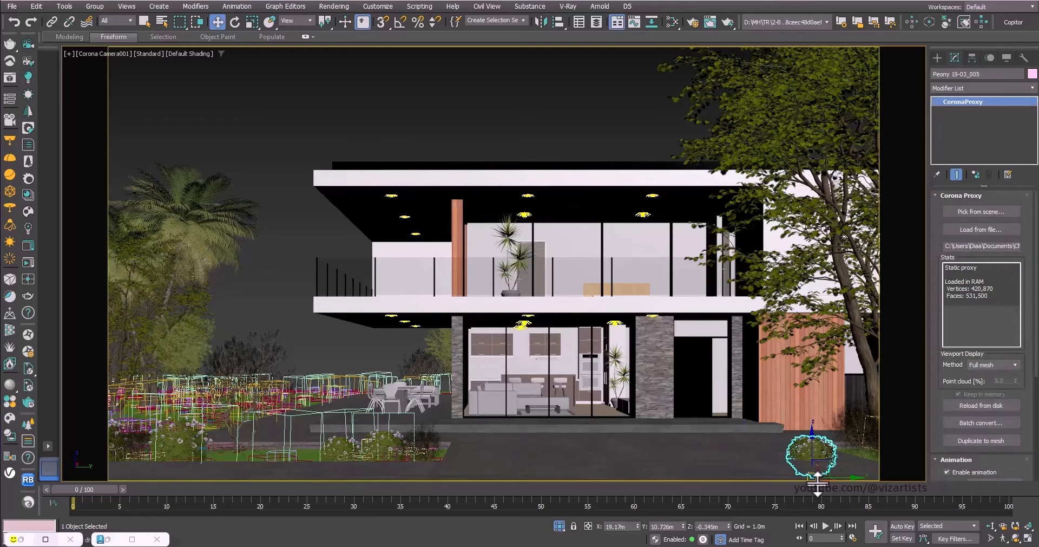
Step: Position the new Peony beside the lawn with the large tree, at about X 16.28 m, Y 12.03 m, and raise it slightly
key(p)
key(z)
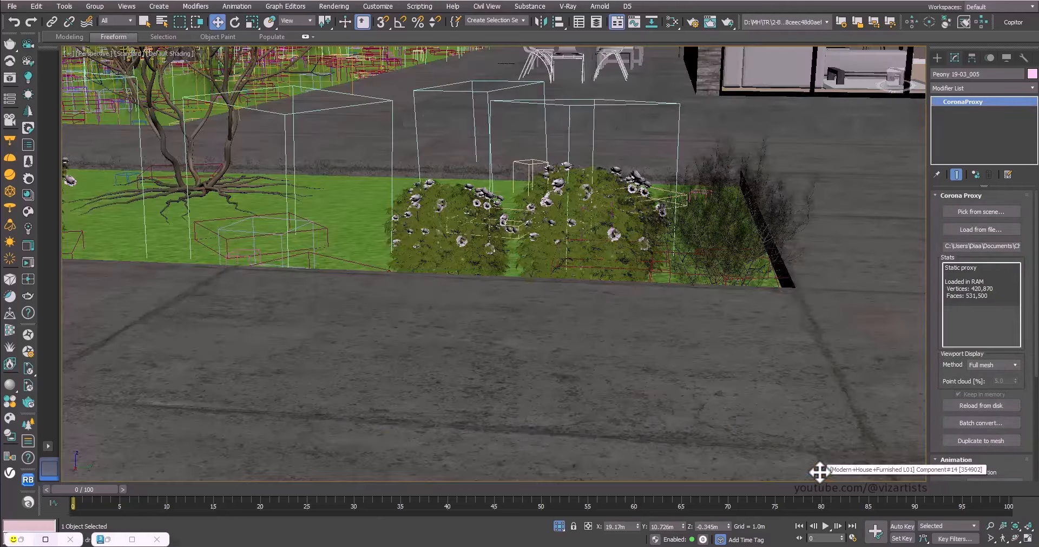
drag(601, 378, 738, 160)
alt+middle_drag(737, 160, 737, 233)
scroll(717, 221, up, 3)
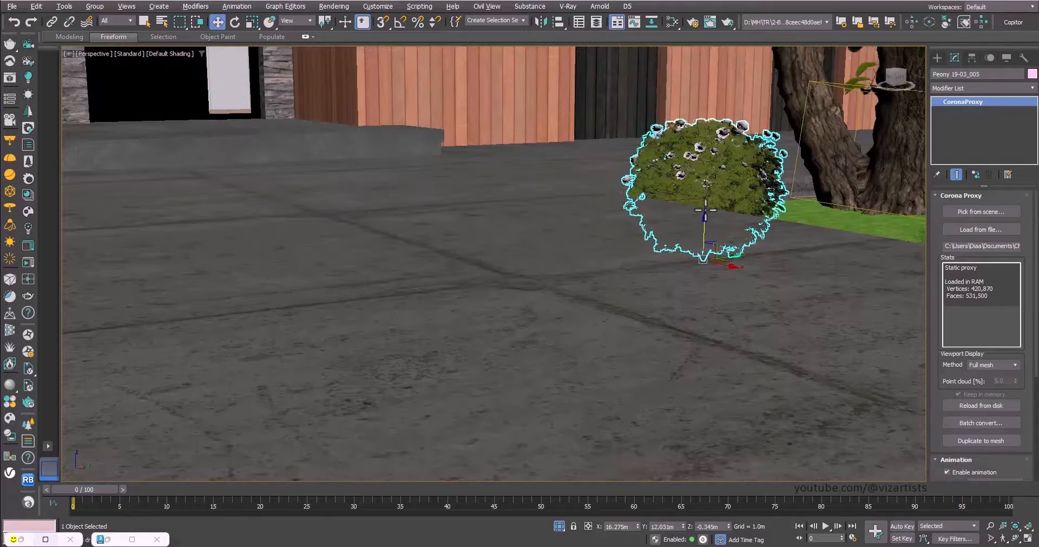
drag(705, 219, 708, 197)
Step: Clone that Peony along the lawn with the large tree and adjust the copy's uniform scale
alt+middle_drag(709, 197, 661, 285)
mouse_move(662, 285)
shift+mouse_down()
mouse_move(779, 325)
mouse_move(758, 305)
shift+mouse_up()
key(Return)
key(r)
key(c)
click(604, 91)
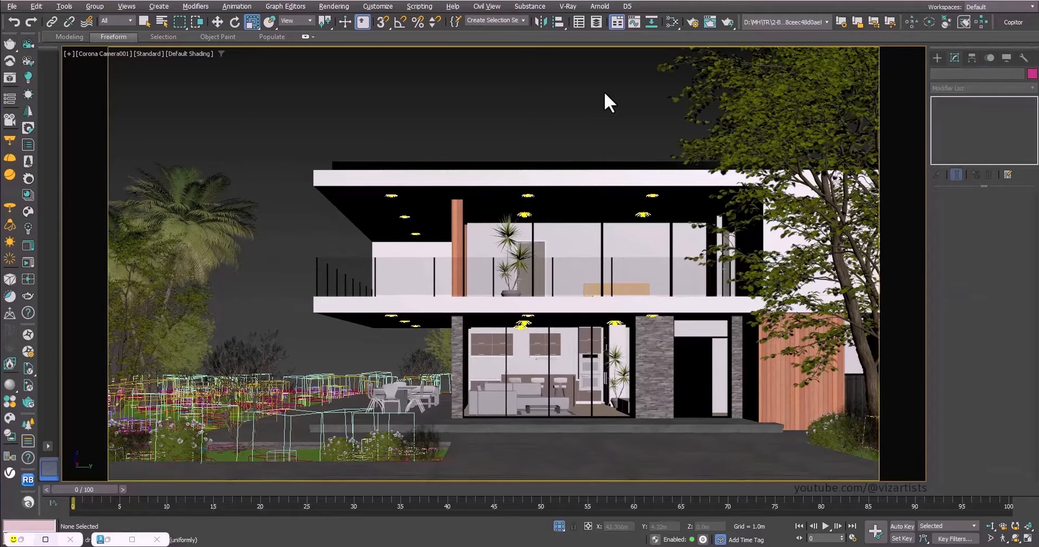
Step: Save the scene and start the interactive render of Corona Camera001 in a maximized frame buffer
key(ctrl+s)
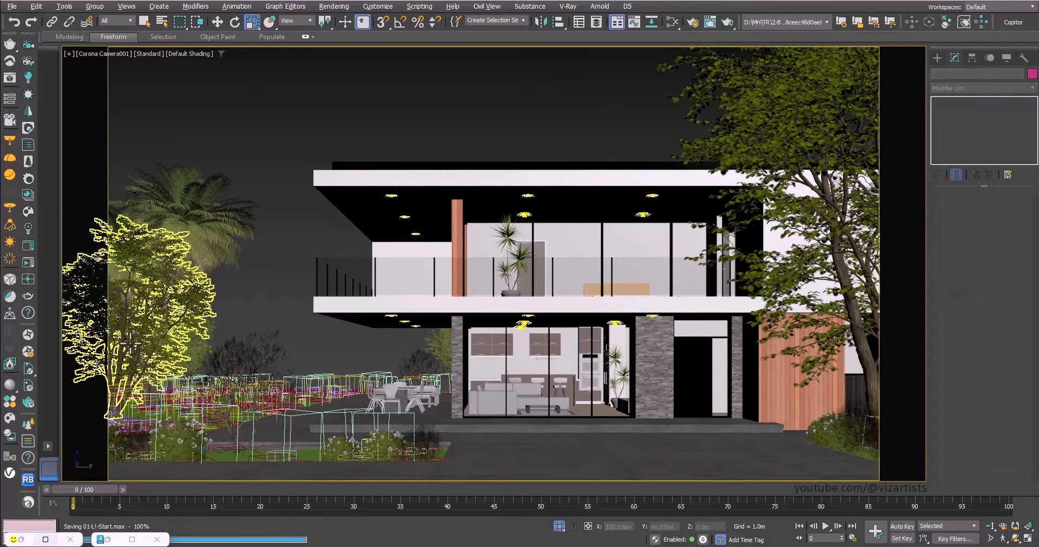
click(14, 539)
click(647, 132)
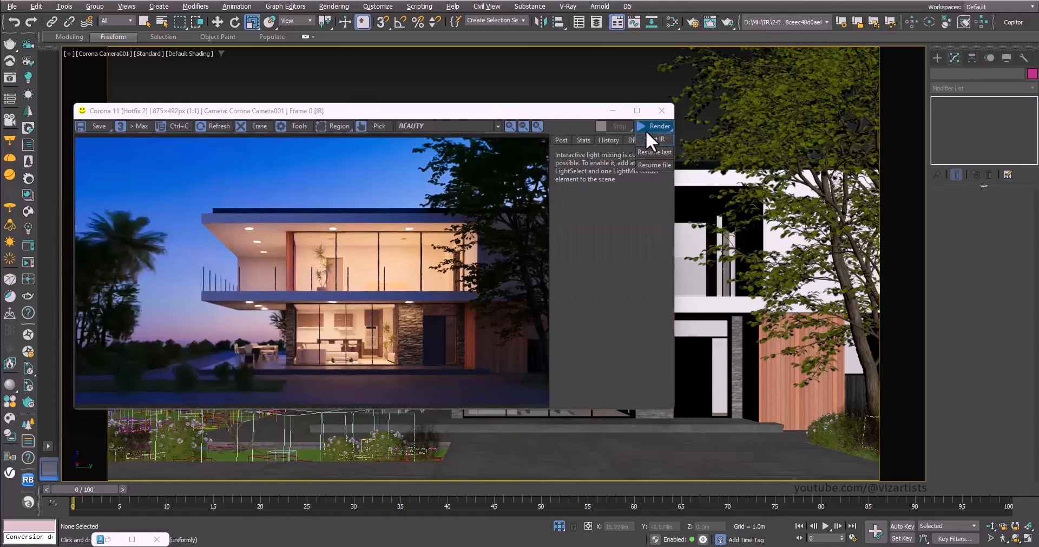
click(651, 139)
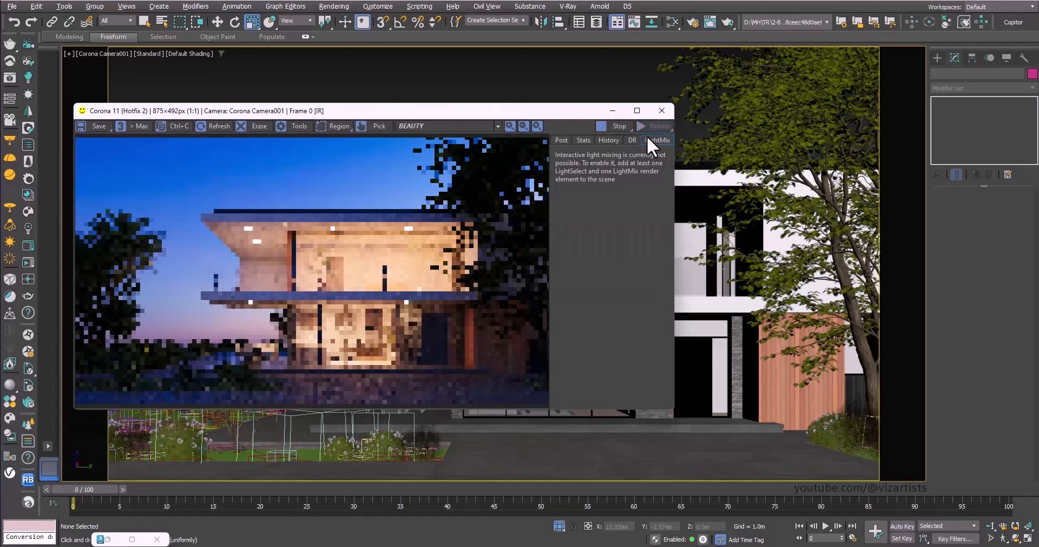
double_click(433, 109)
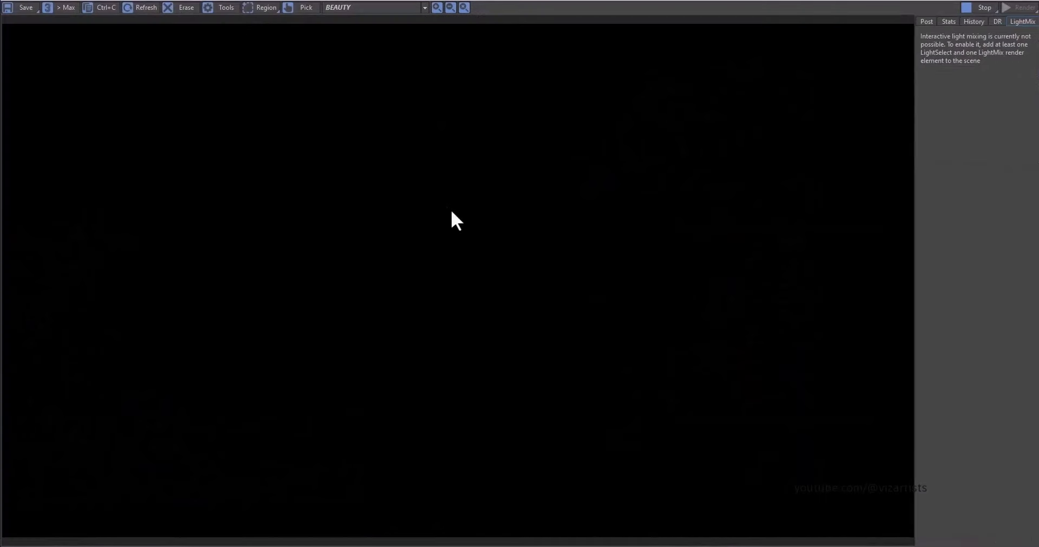
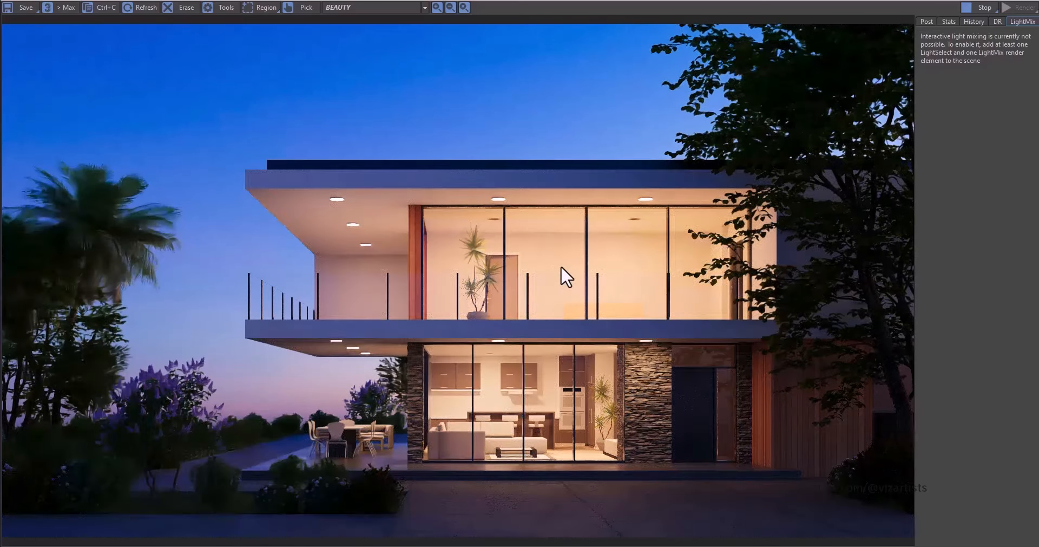
Step: Examine the rendered house up close, from the ground-floor living room to the upper floor and its ceiling lights
scroll(561, 265, up, 2)
scroll(561, 265, down, 2)
scroll(596, 393, up, 4)
scroll(556, 310, down, 2)
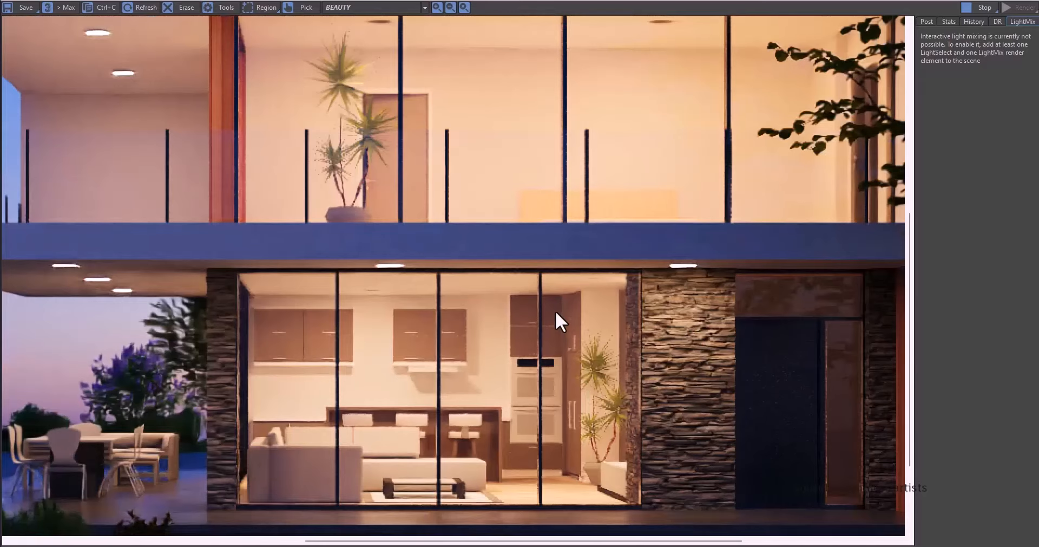
scroll(554, 306, down, 2)
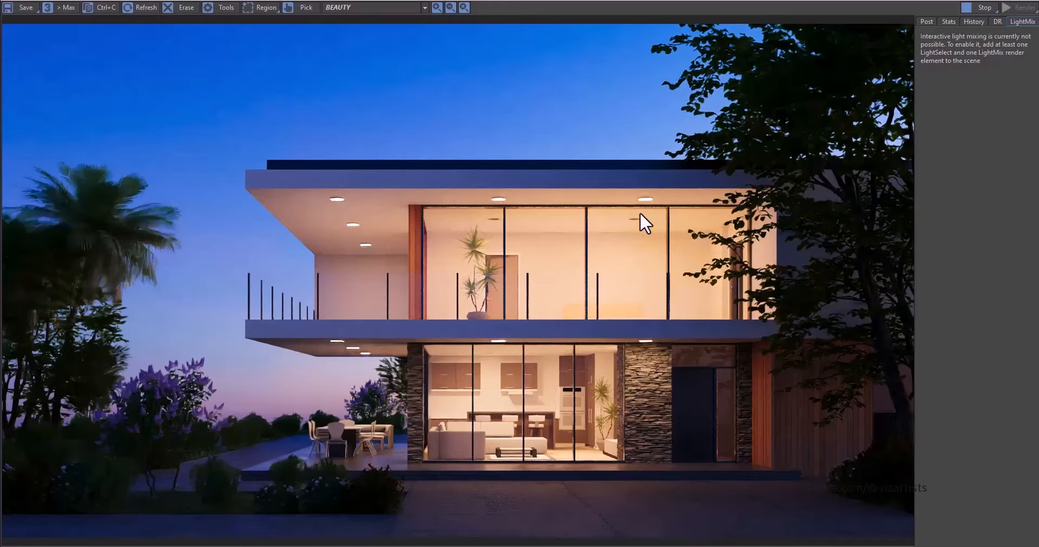
scroll(642, 219, up, 4)
scroll(645, 226, down, 2)
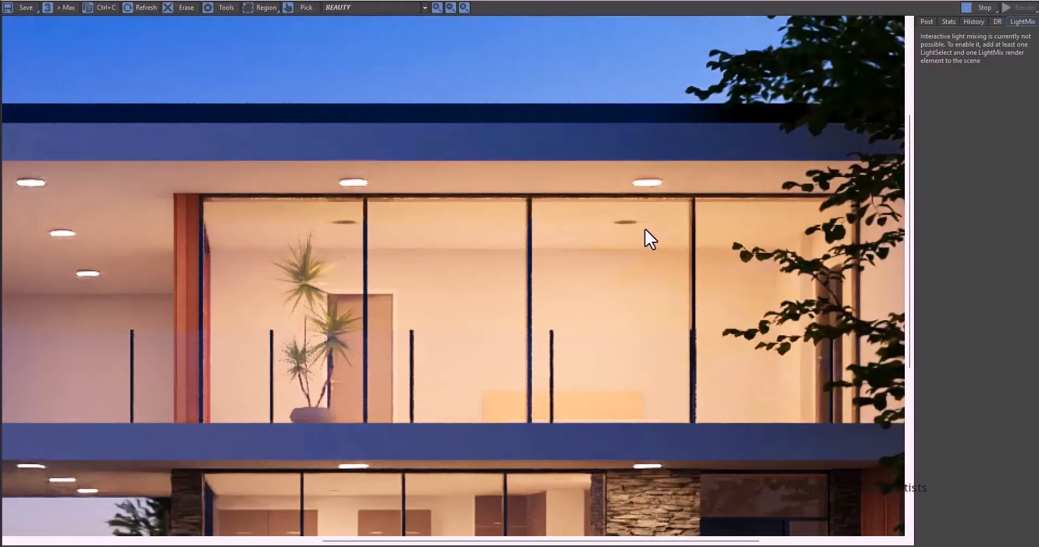
Step: Stop the interactive render and examine the balcony, the ceiling lights and the ground-floor interior up close
scroll(645, 228, down, 2)
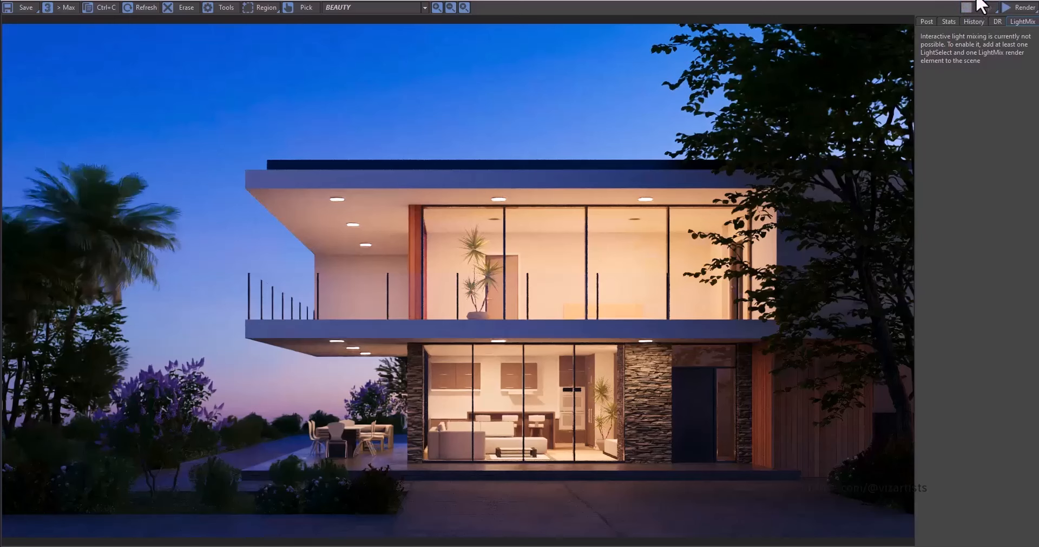
scroll(643, 338, up, 5)
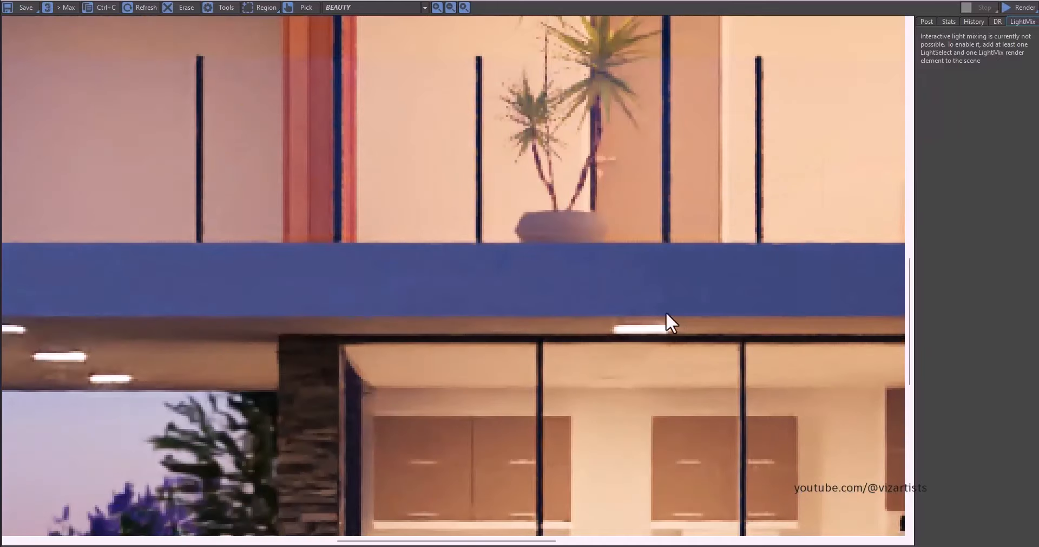
scroll(671, 325, down, 5)
scroll(335, 195, up, 4)
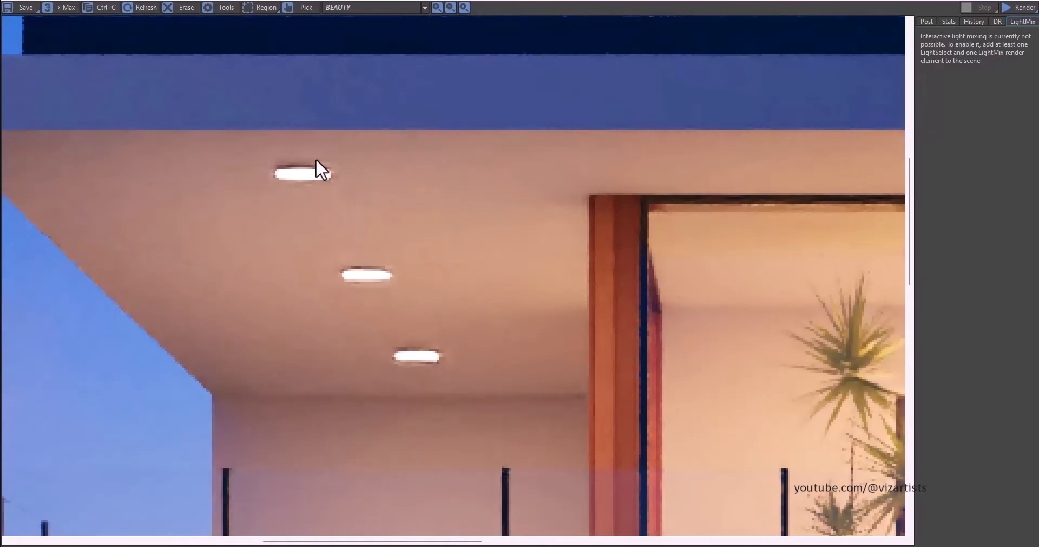
scroll(324, 178, down, 4)
scroll(544, 204, up, 3)
scroll(475, 205, down, 3)
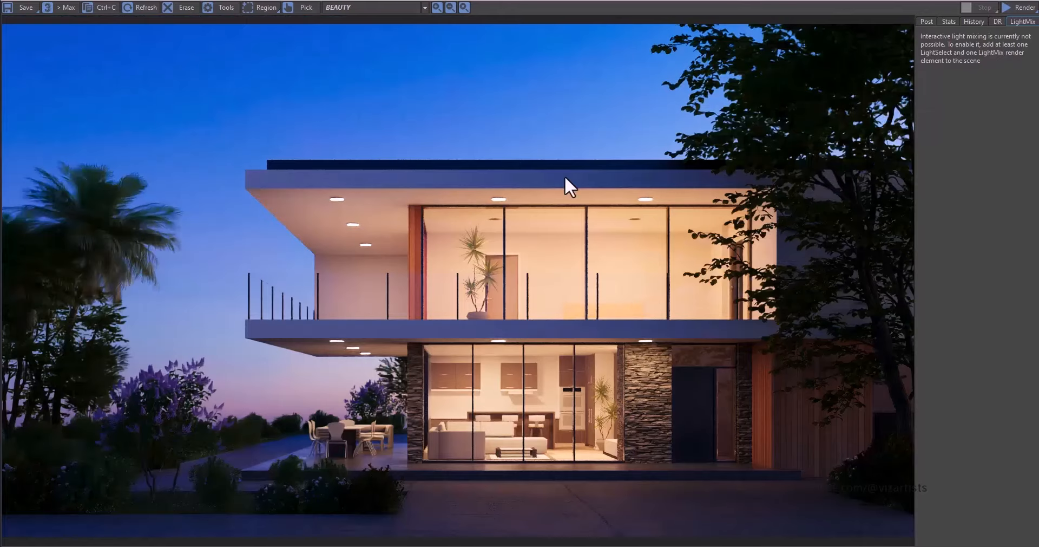
scroll(563, 178, up, 4)
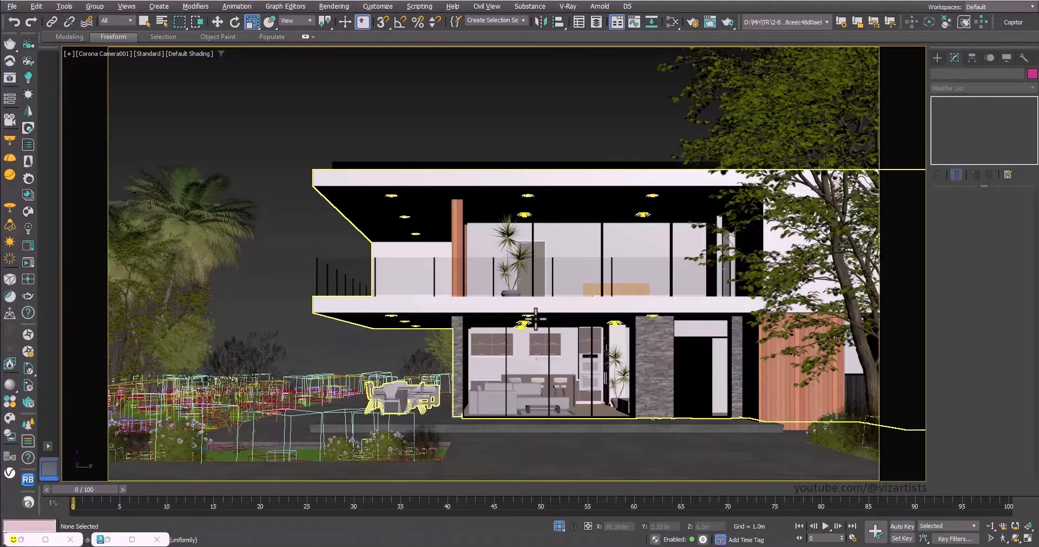
Step: Set the disk radius of the inner first-floor and inner ground-floor lights to 0.1 m
click(533, 301)
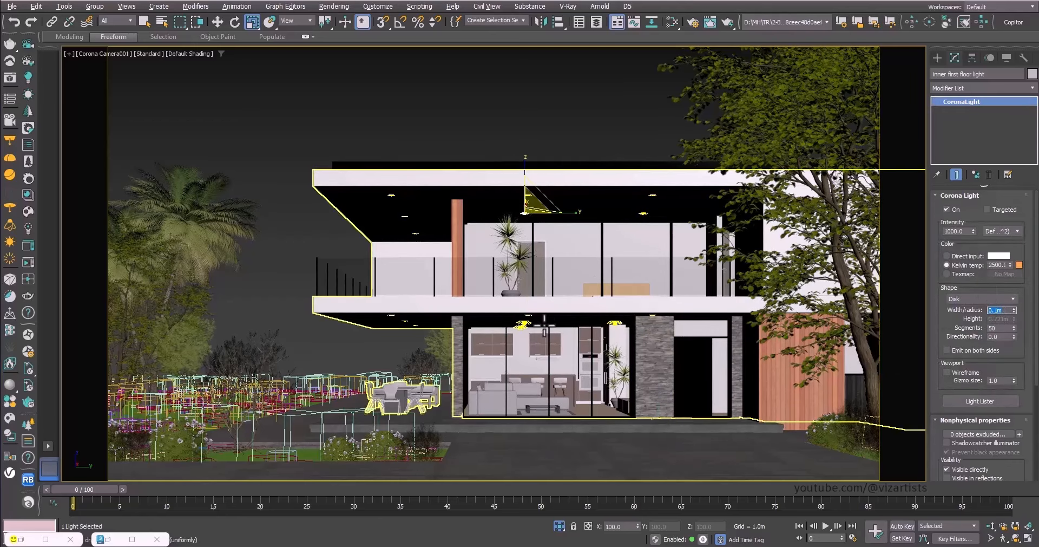
click(526, 322)
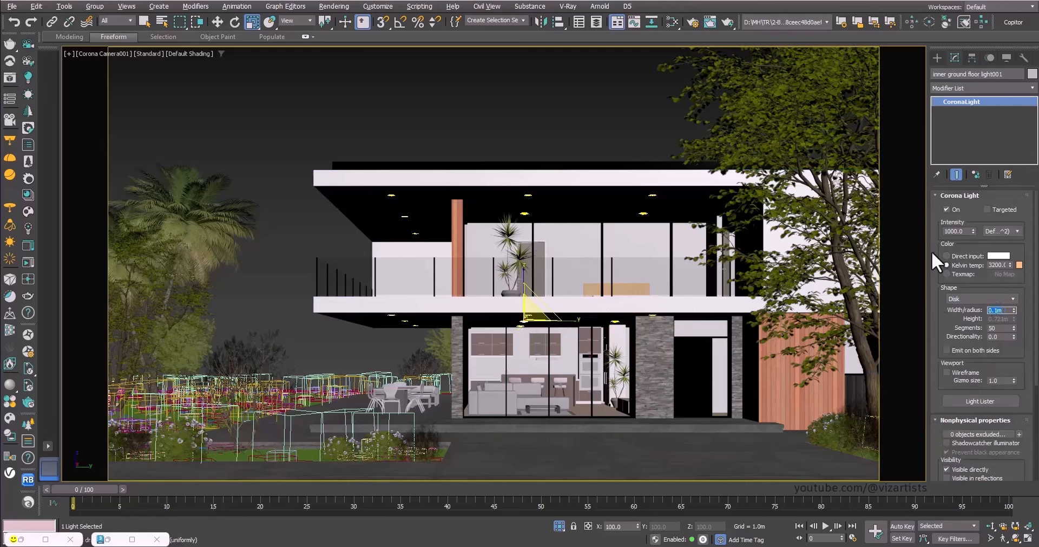
click(575, 91)
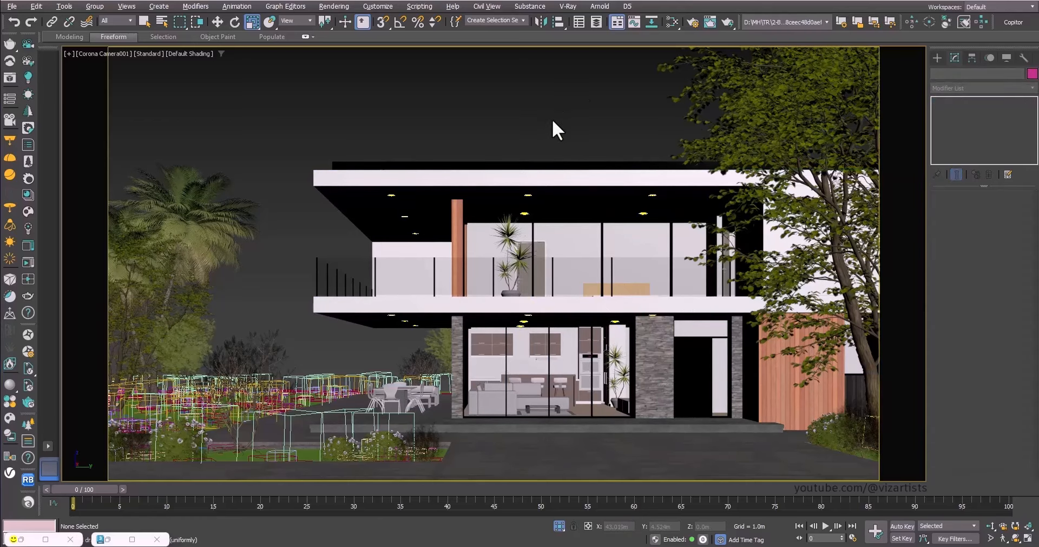
Step: Search all downloaded Chaos Cosmos assets for "curtains", without a category filter
click(32, 212)
click(134, 83)
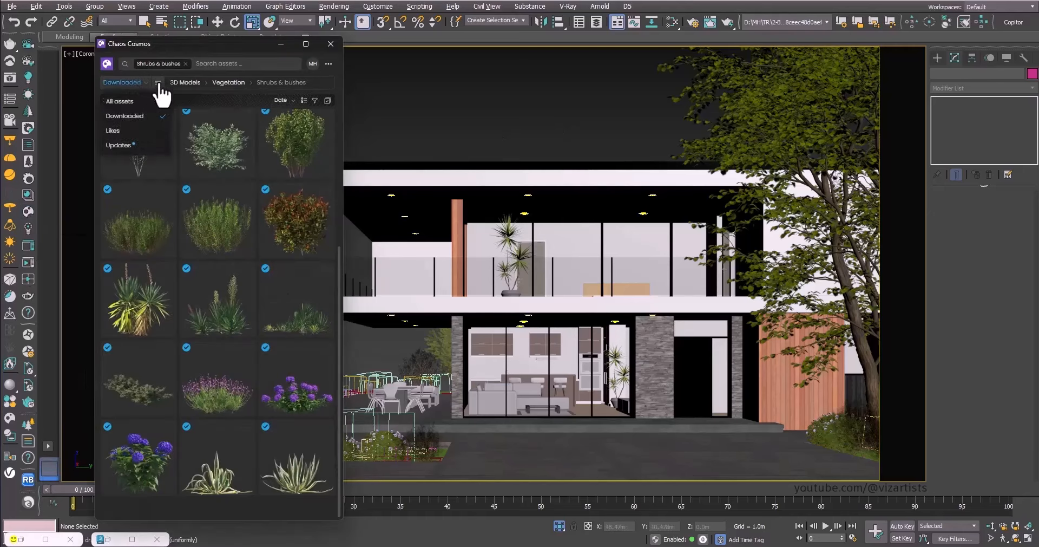
click(159, 82)
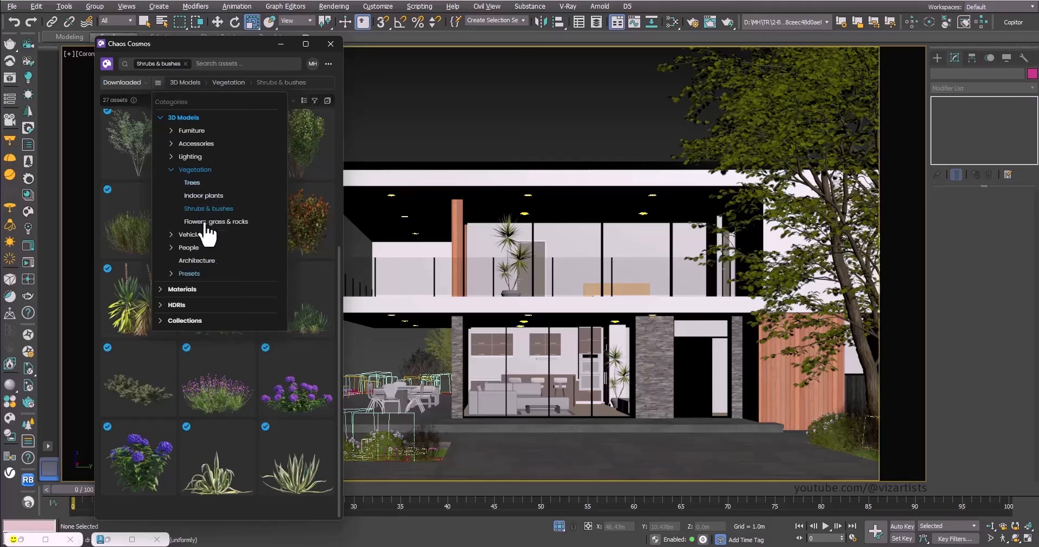
click(193, 132)
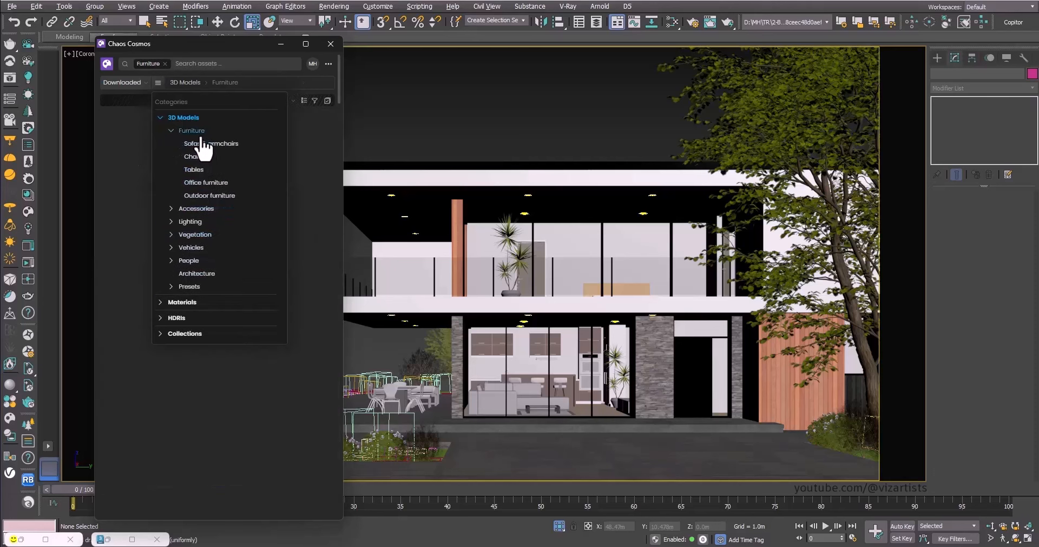
click(208, 65)
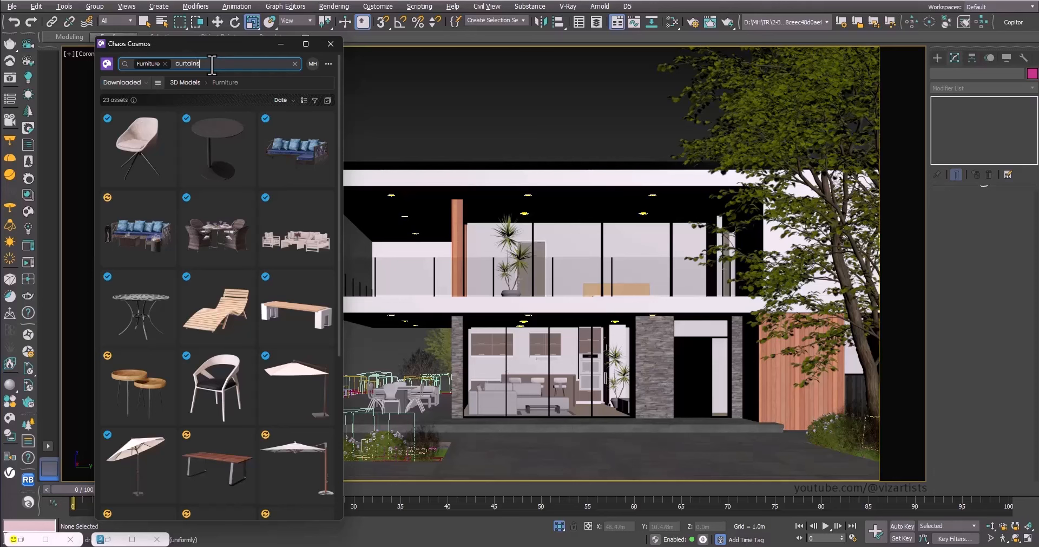
key(Return)
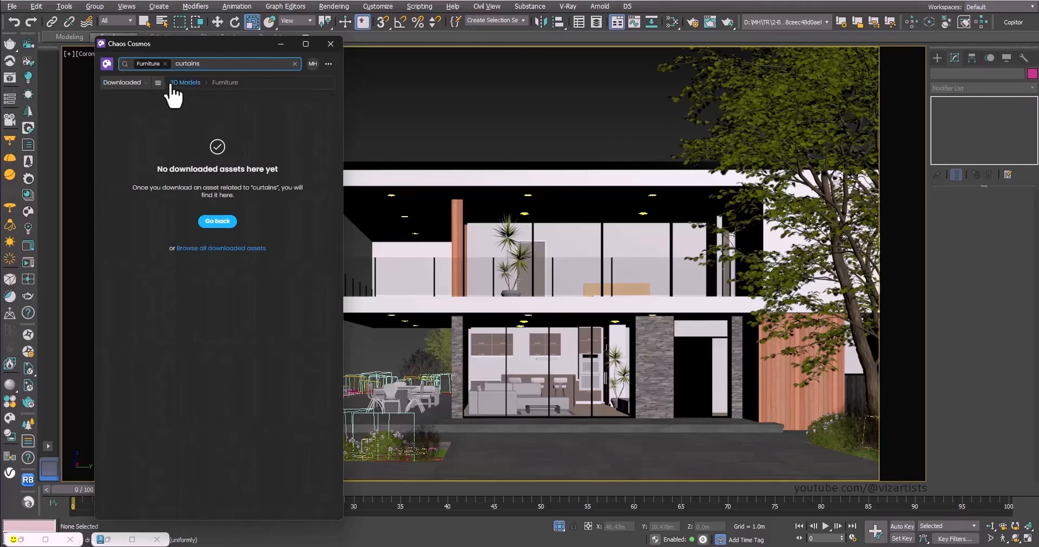
click(165, 64)
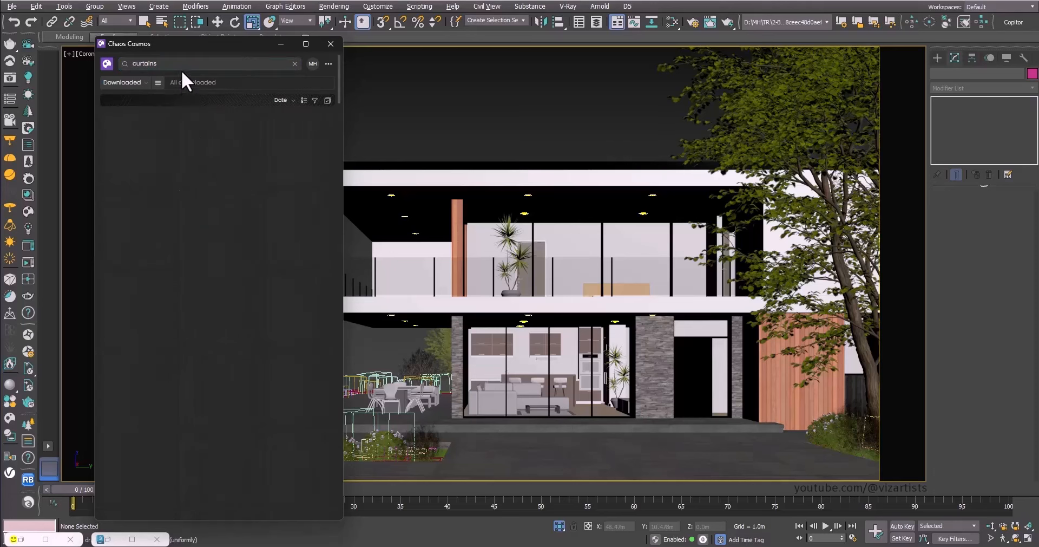
click(181, 68)
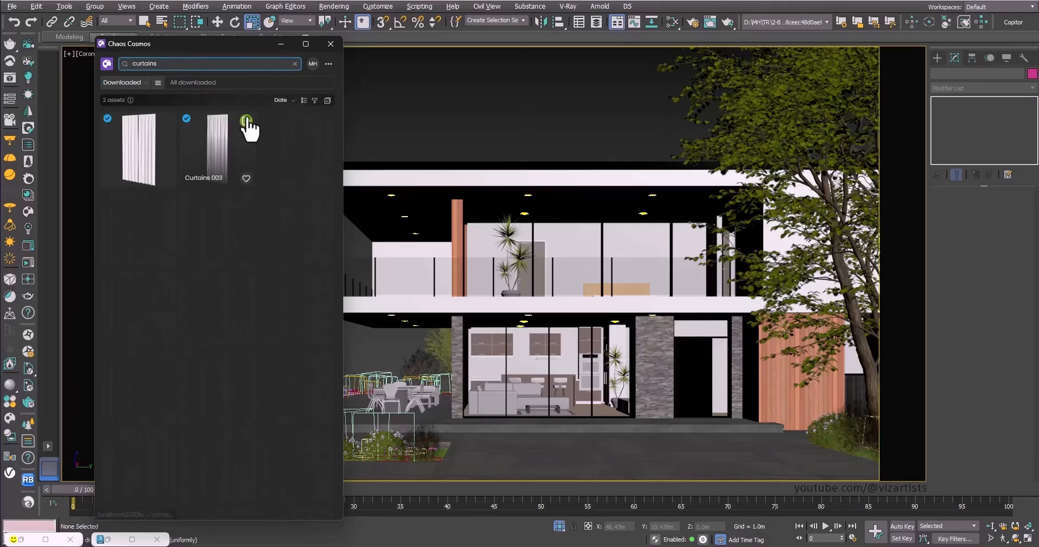
Step: Import Curtains 003 into the scene and move it onto the paving in front of the ground-floor glazing
click(248, 126)
click(280, 44)
key(z)
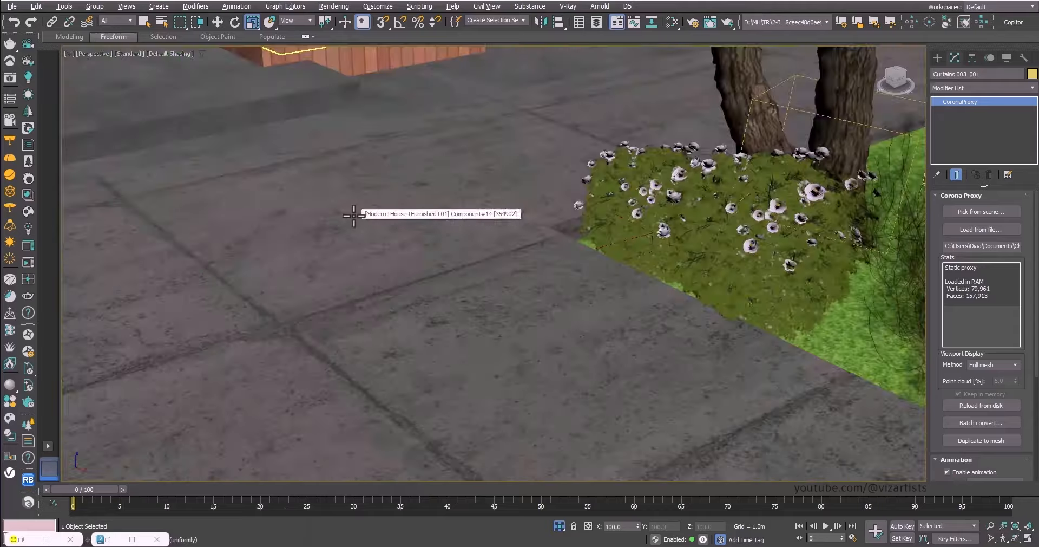
key(shift+z)
key(w)
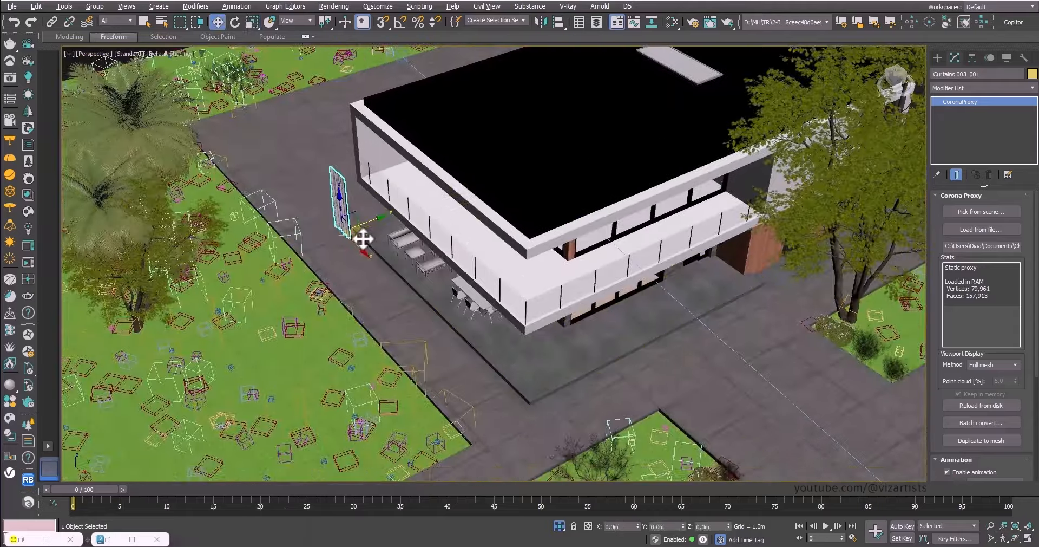
drag(362, 233, 659, 346)
scroll(666, 337, up, 8)
Step: Turn on angle snap, rotate the curtain parallel to the ground-floor window and move it next to the corner stone pillar
key(e)
drag(578, 383, 638, 352)
key(ctrl+z)
click(399, 23)
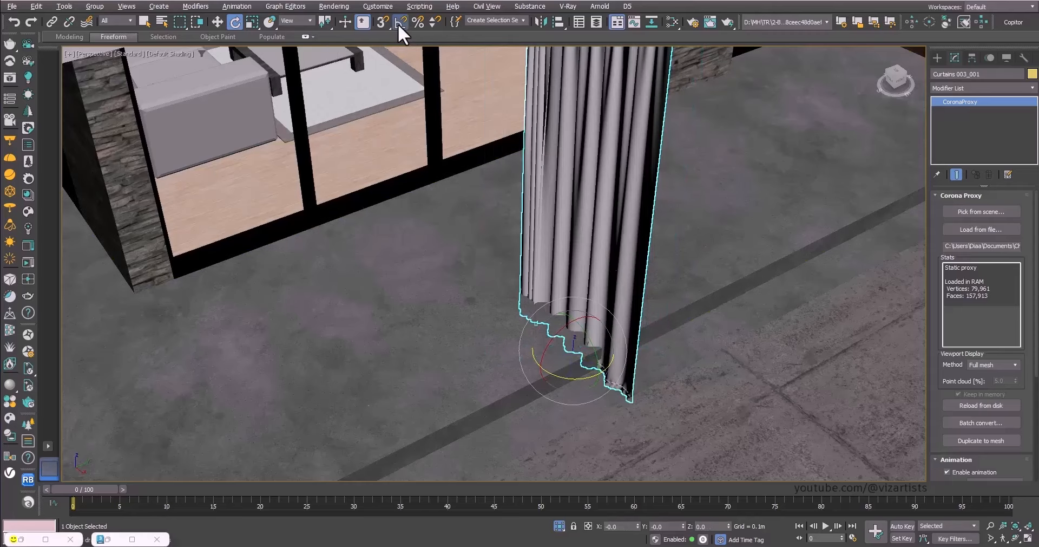
drag(584, 377, 276, 255)
key(w)
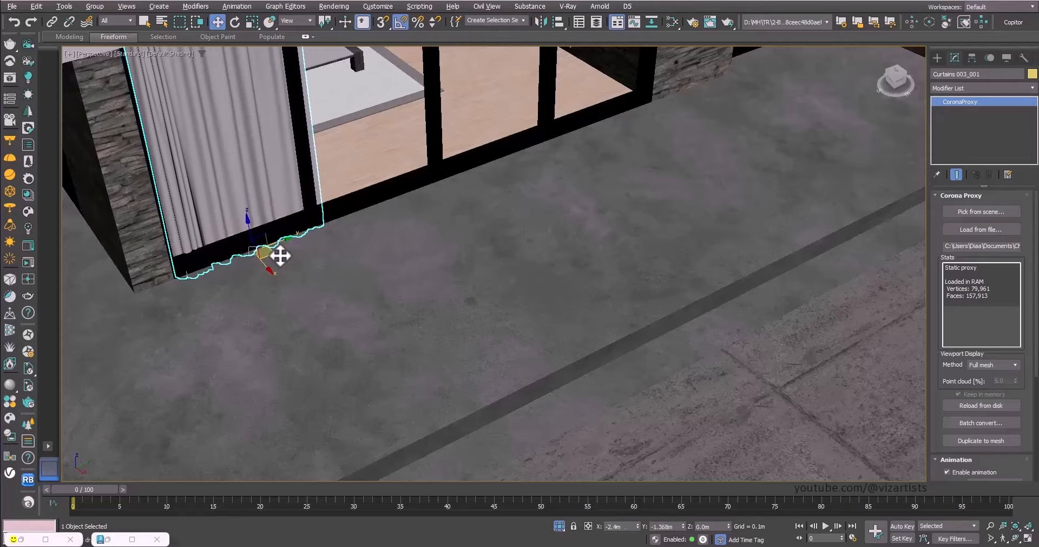
scroll(277, 255, down, 5)
middle_drag(277, 255, 316, 405)
scroll(335, 222, up, 4)
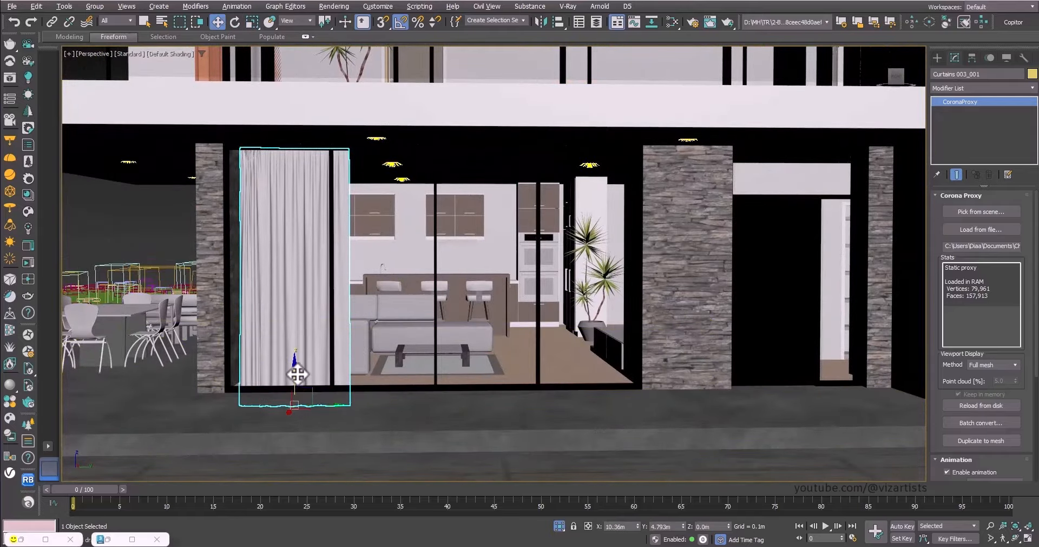
Step: Position the curtain behind the ground-floor glazing and clone it to the window's other end, beside the wide stone wall
mouse_move(297, 371)
mouse_down()
mouse_move(295, 353)
mouse_move(282, 386)
mouse_move(598, 394)
mouse_up()
key(r)
key(ctrl+z)
key(w)
click(521, 318)
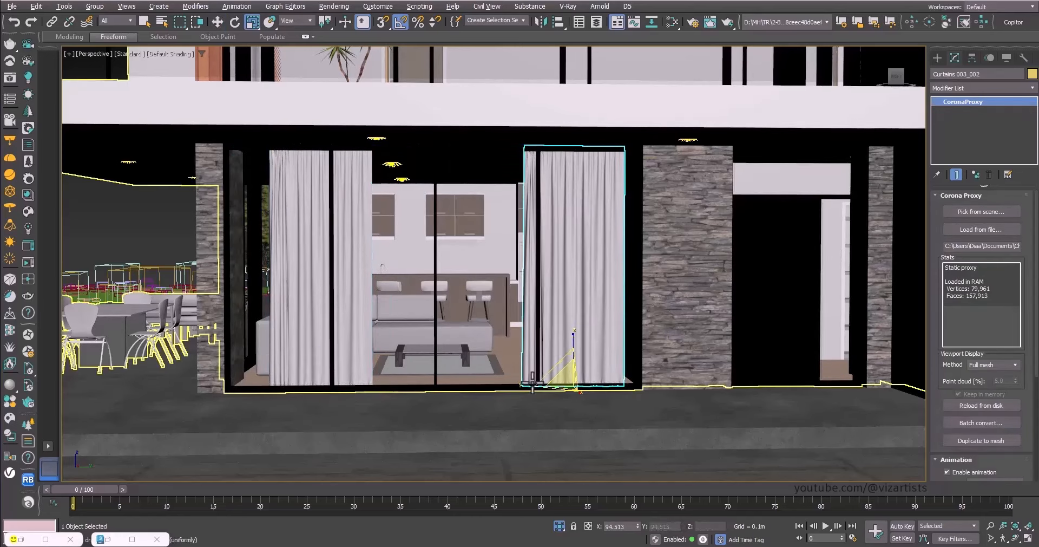
key(r)
Step: Clone the curtain beside the wide stone wall up to the upper floor as an instance and set it behind the glazing
drag(531, 385, 539, 178)
key(w)
scroll(506, 325, down, 5)
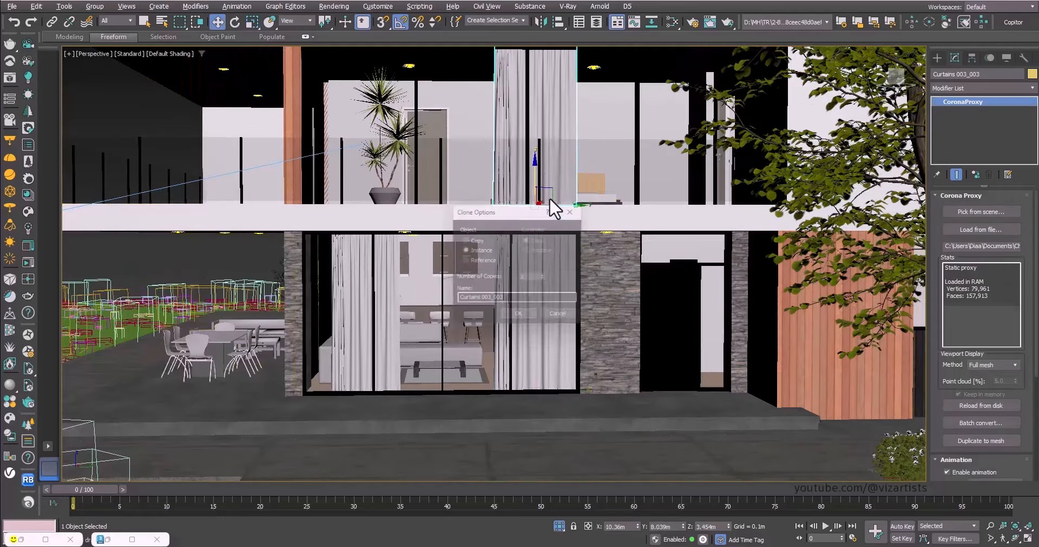
click(533, 317)
scroll(560, 146, up, 3)
alt+middle_drag(560, 147, 532, 225)
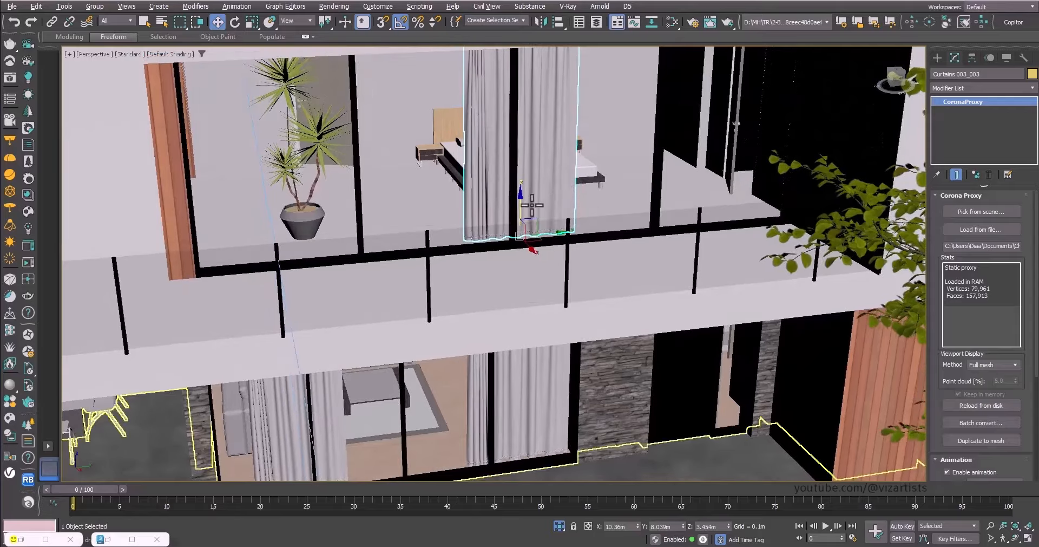
drag(531, 225, 516, 215)
alt+middle_drag(516, 214, 494, 271)
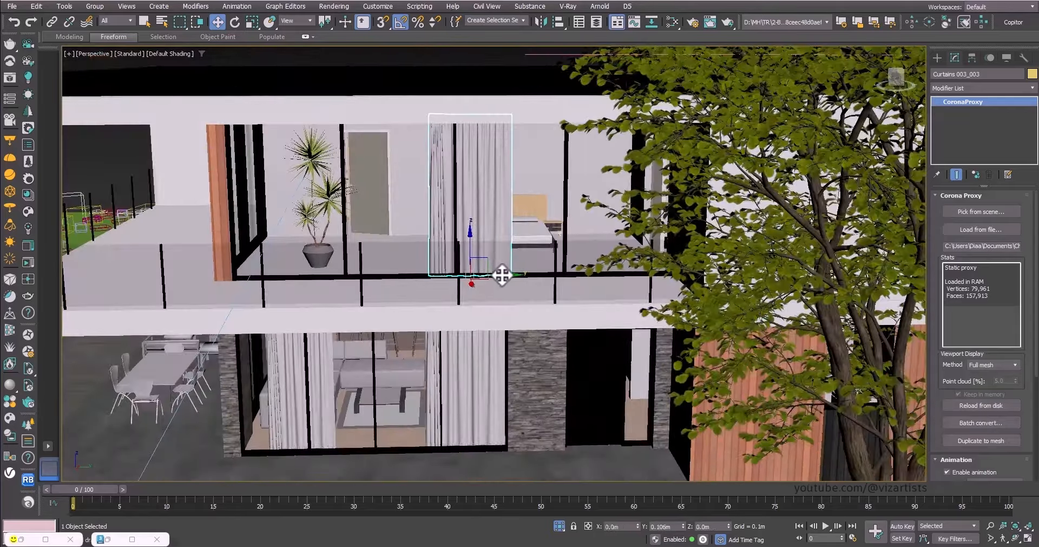
Step: Stretch the upper-floor curtain horizontally so it covers more of the glazing
key(r)
drag(433, 271, 411, 273)
key(w)
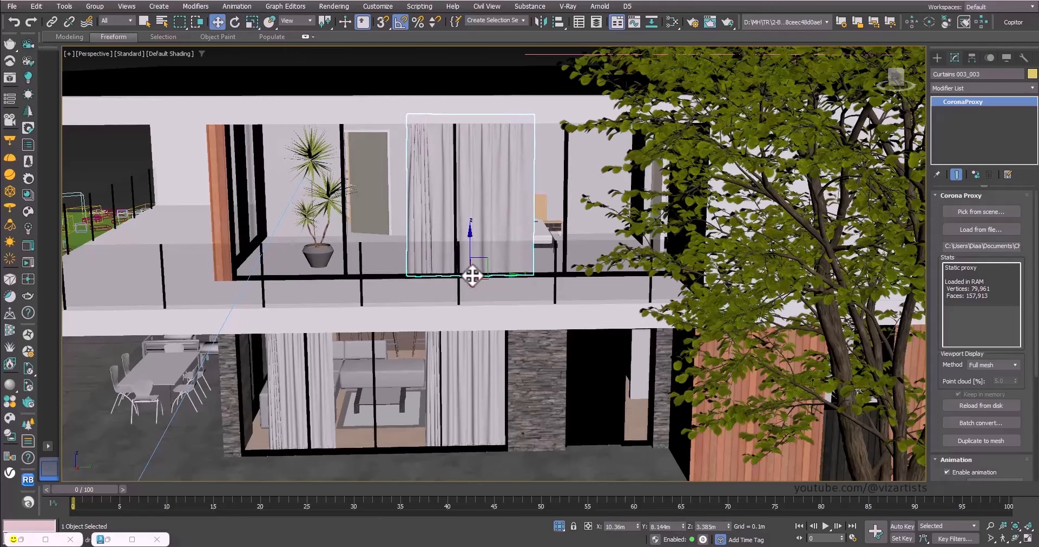
Step: Clone the upper-floor curtain to the glazing end near the wooden column, narrow the copy and adjust its position
mouse_move(492, 274)
mouse_down()
mouse_move(578, 262)
mouse_move(503, 277)
mouse_move(305, 281)
mouse_move(325, 277)
mouse_up()
click(469, 306)
key(r)
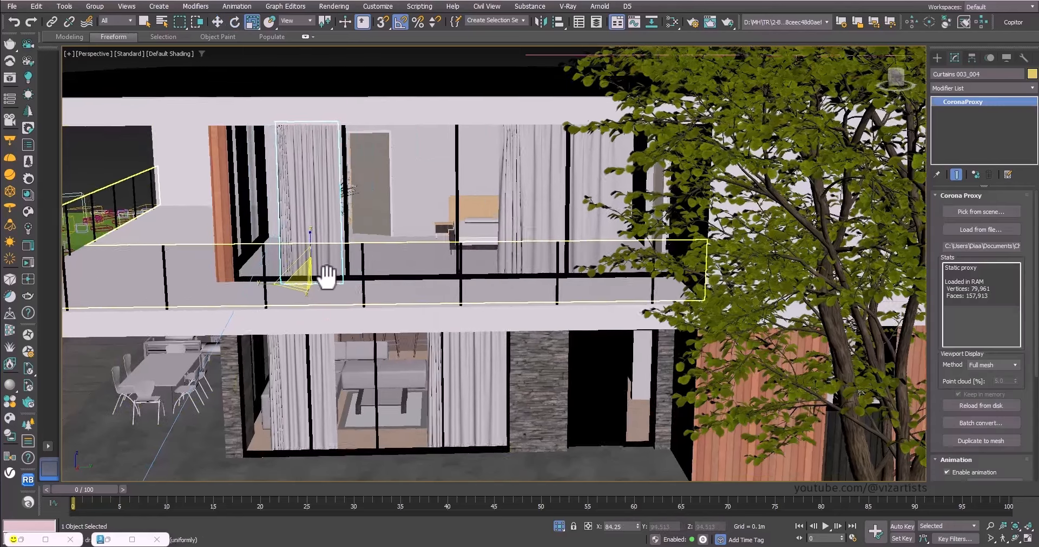
middle_drag(325, 277, 423, 279)
key(w)
drag(433, 283, 390, 280)
Step: Return to the Corona Camera001 view, clear the selection and save the scene
key(c)
click(485, 90)
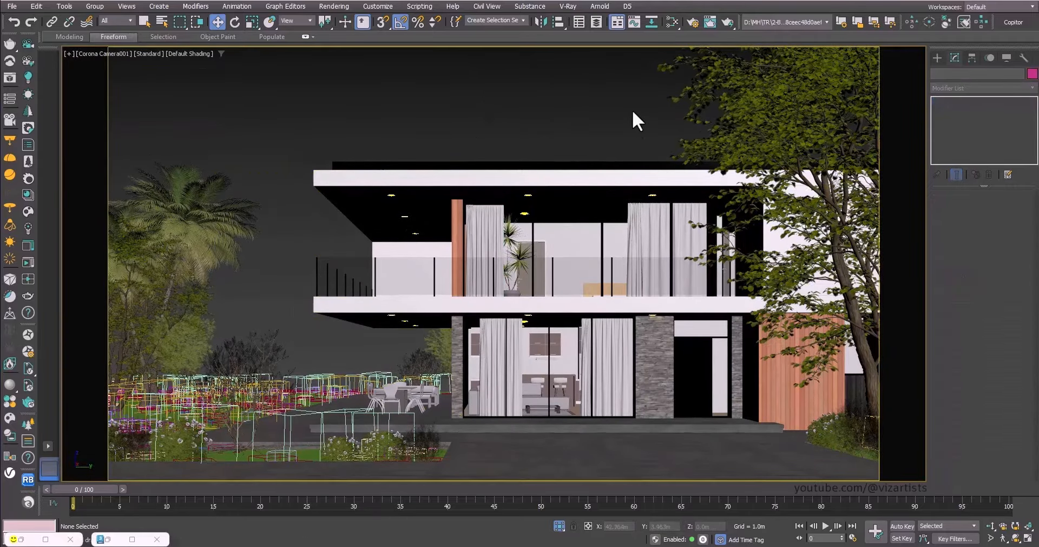
key(ctrl+s)
Step: Run the interactive render to check the new curtains, then stop it and return to the scene
click(45, 539)
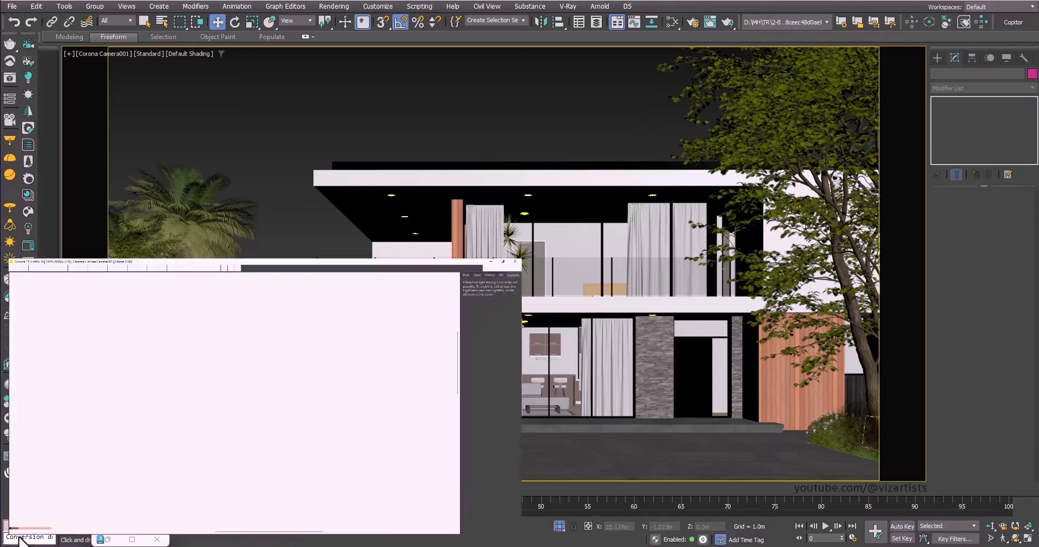
scroll(617, 206, down, 4)
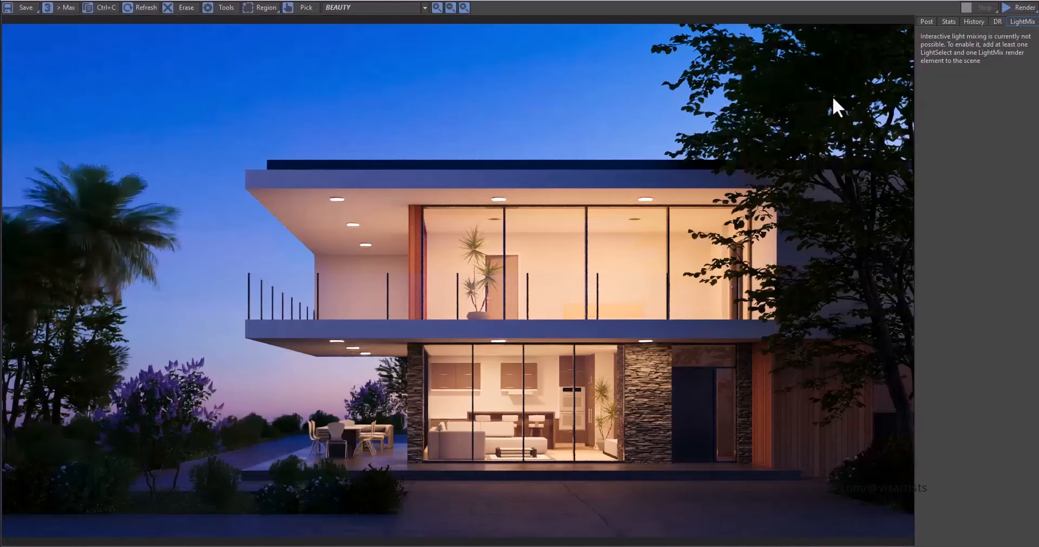
click(1024, 8)
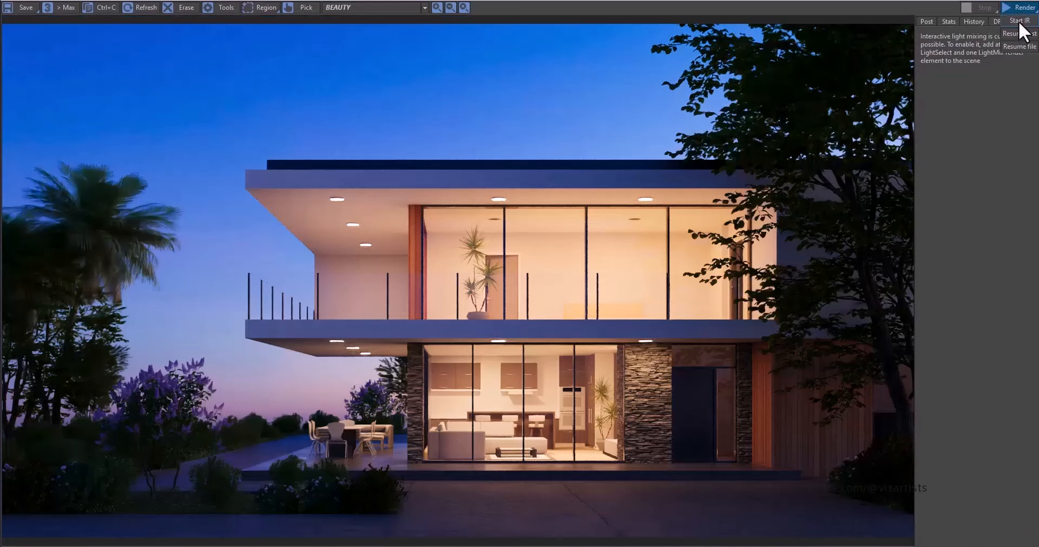
click(1020, 21)
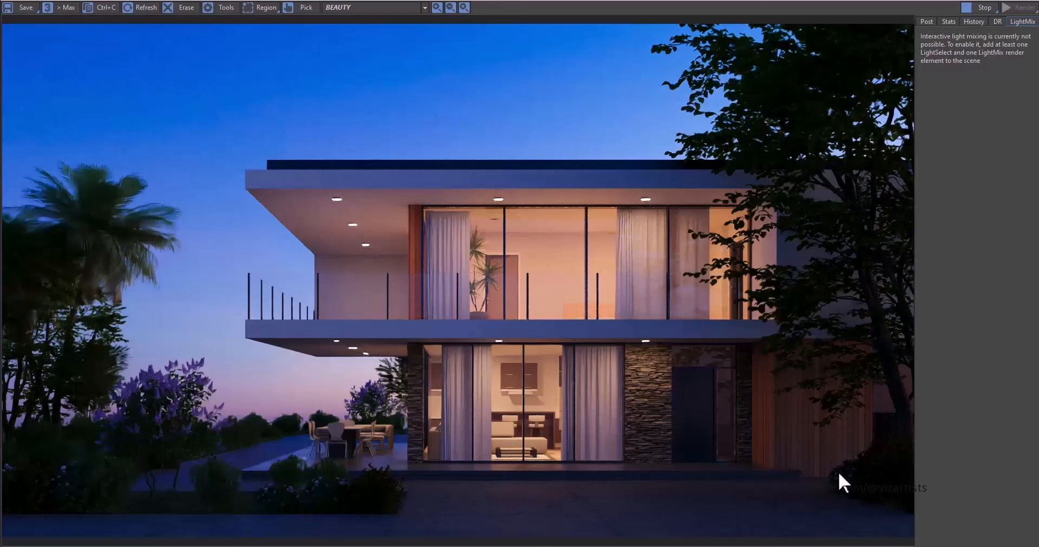
click(984, 12)
click(977, 5)
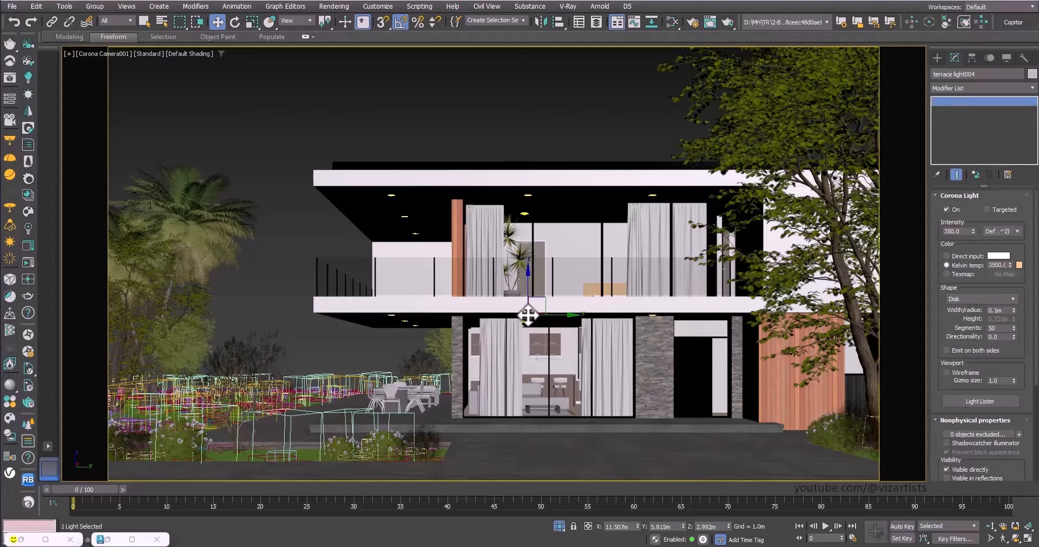
Step: Clone a ground-floor terrace light out in front of the house at X 24.368 m and rename the clone "outdoor fill light"
mouse_move(529, 313)
mouse_down()
mouse_move(607, 270)
mouse_move(581, 303)
mouse_up()
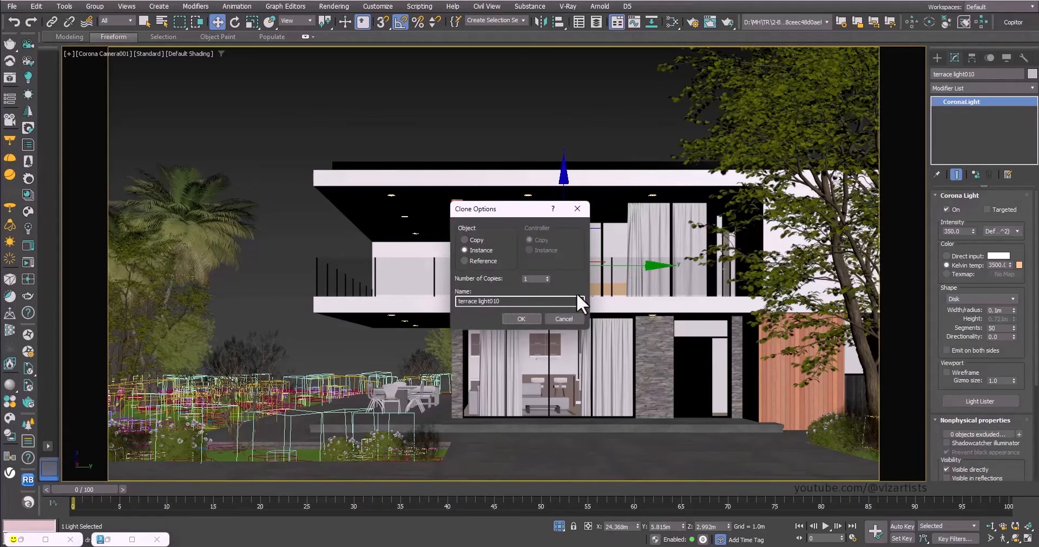
click(521, 318)
click(997, 72)
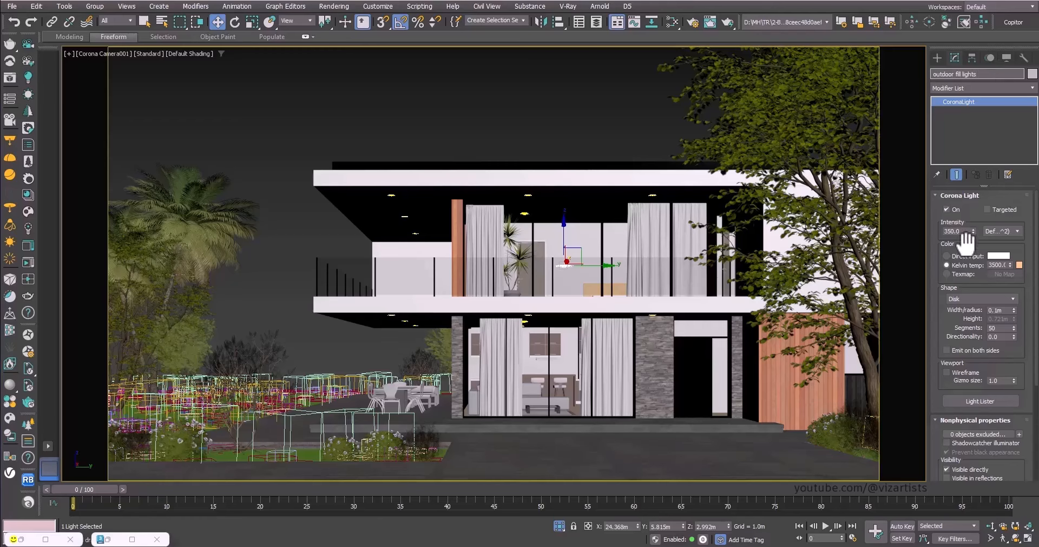
Step: Change the outdoor fill light to a sphere, disable its direct visibility, and move it down to Y 6.306 m, Z 2.165 m
click(972, 299)
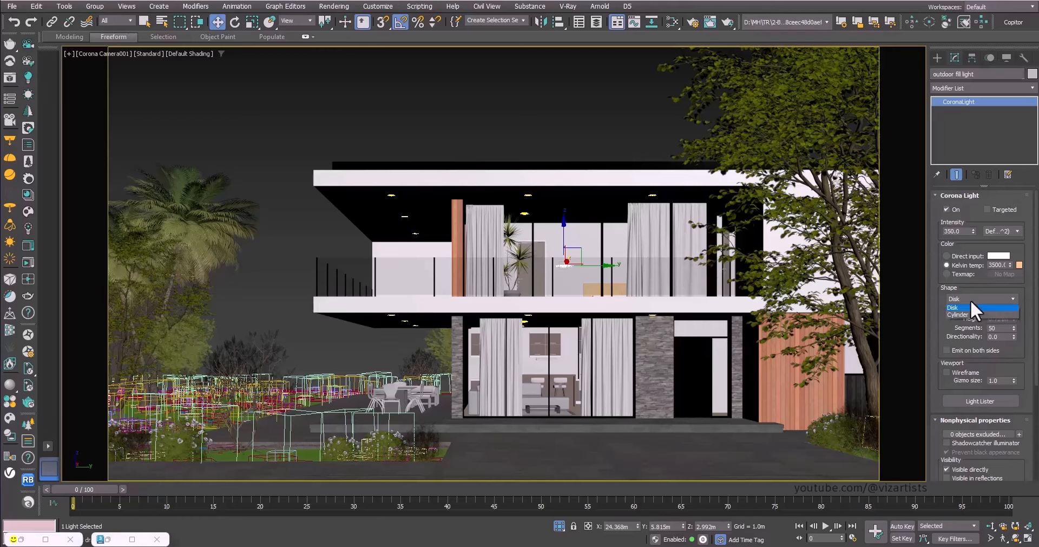
click(969, 309)
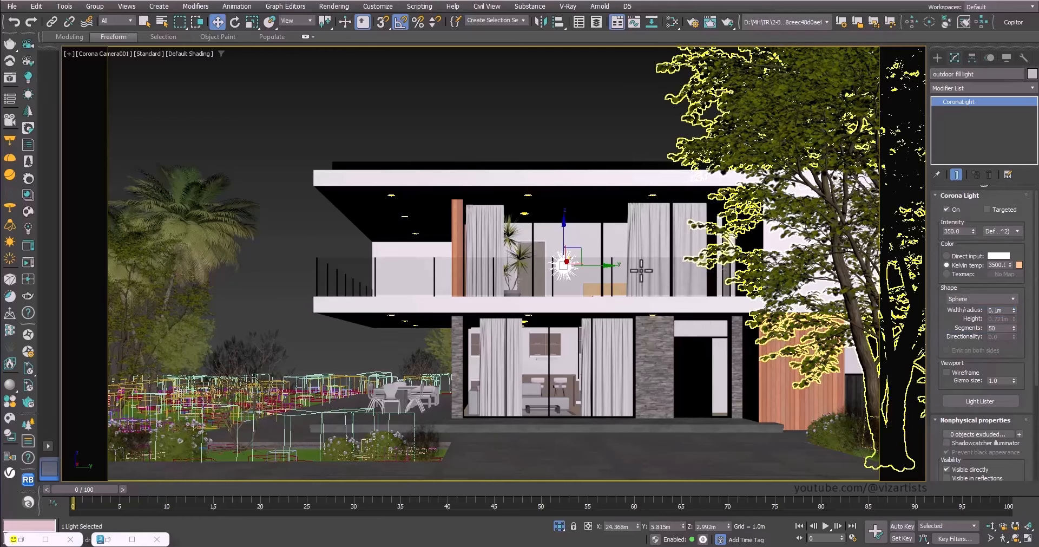
drag(562, 248, 597, 281)
scroll(964, 371, down, 5)
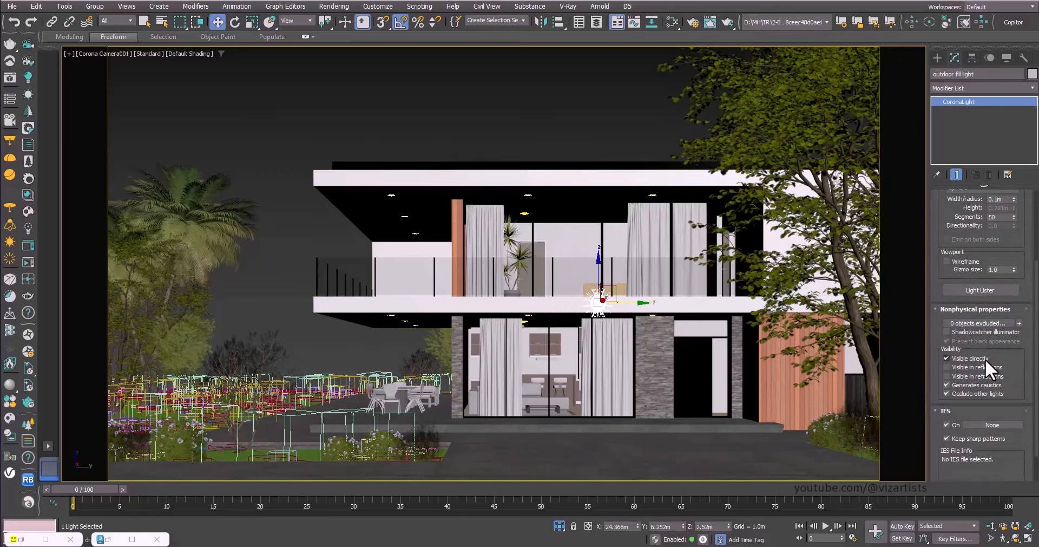
drag(599, 284, 632, 331)
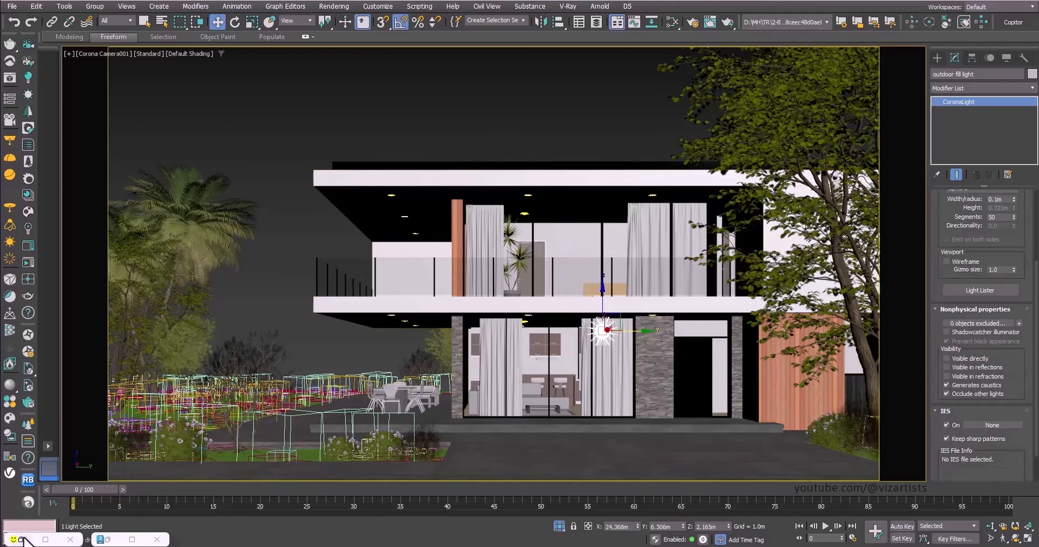
Step: Restart the Corona interactive render to preview the outdoor fill light
click(22, 540)
drag(541, 129, 505, 132)
click(564, 149)
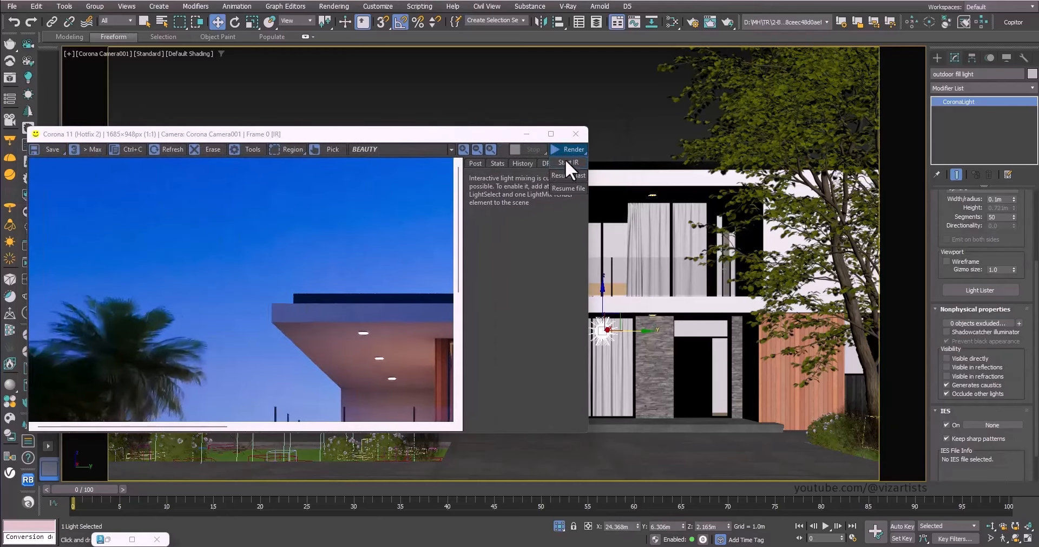
click(567, 162)
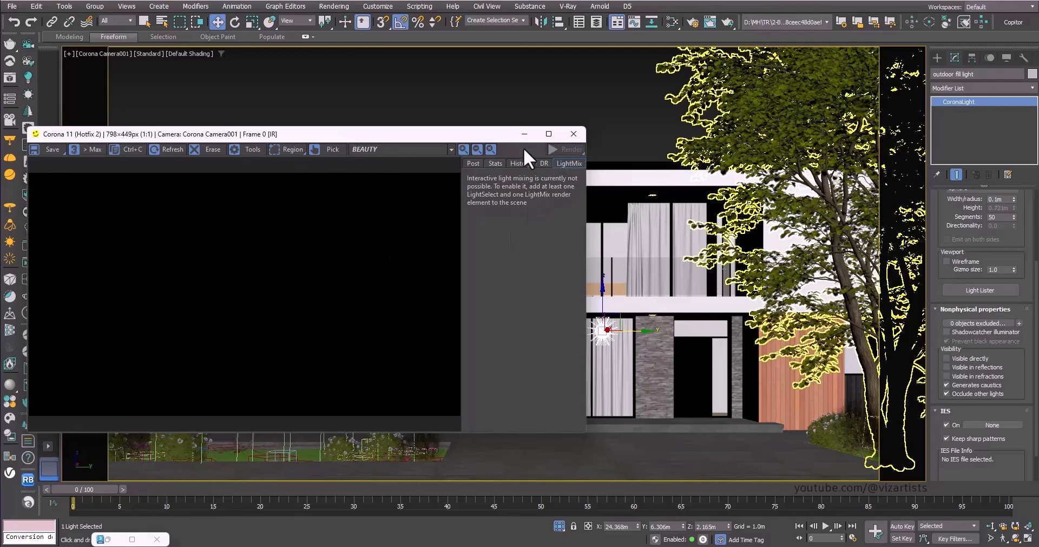
click(528, 149)
click(560, 152)
click(564, 162)
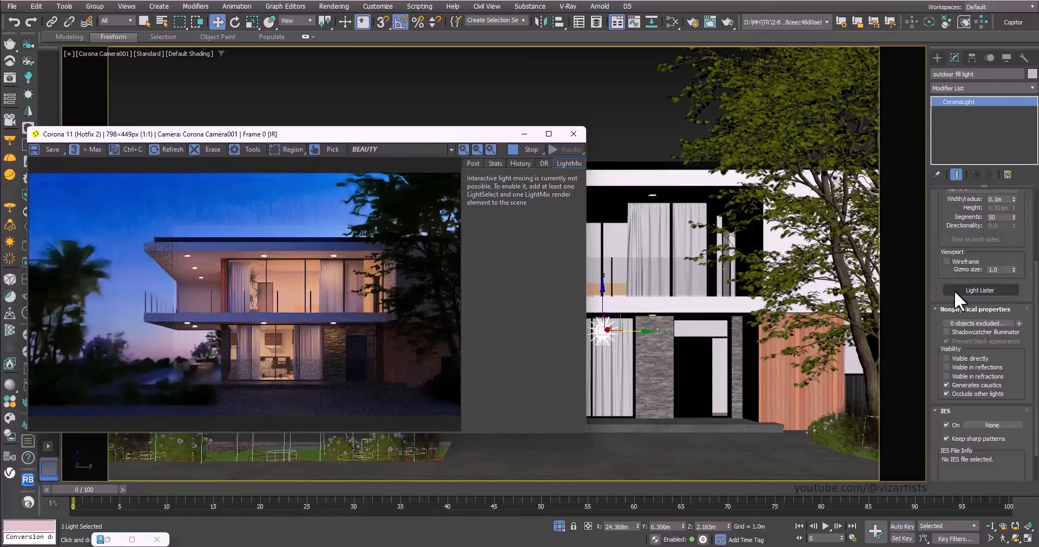
Step: Set the sphere light's radius to 0.2 m and compare the render with the light off and on
scroll(966, 295, up, 3)
scroll(968, 265, up, 1)
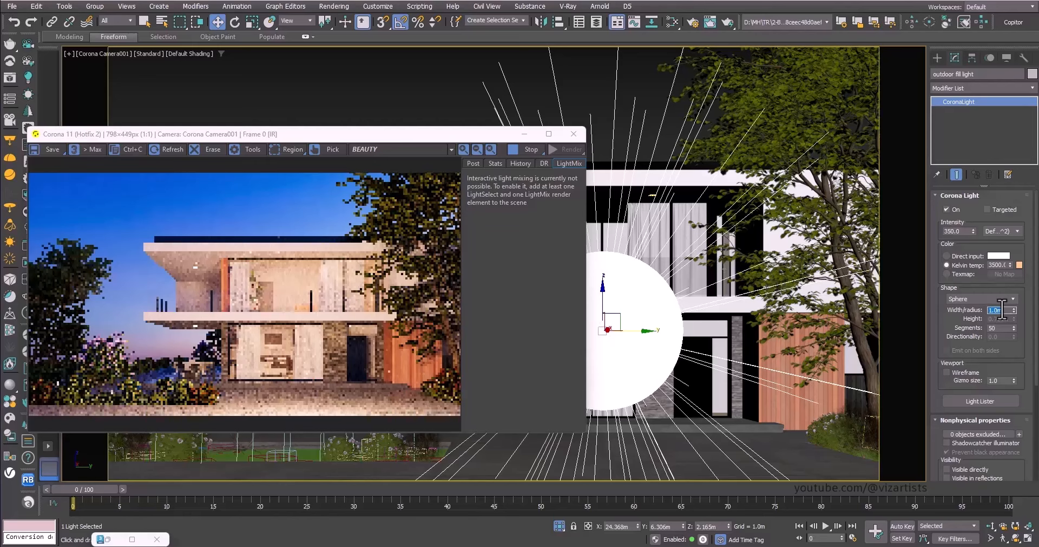
text(0.2)
key(Return)
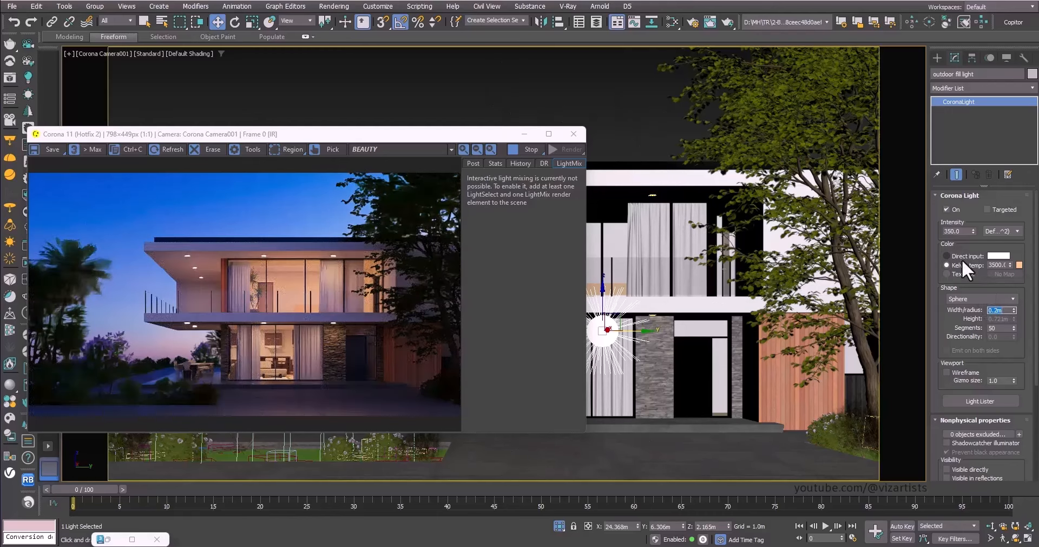
click(954, 209)
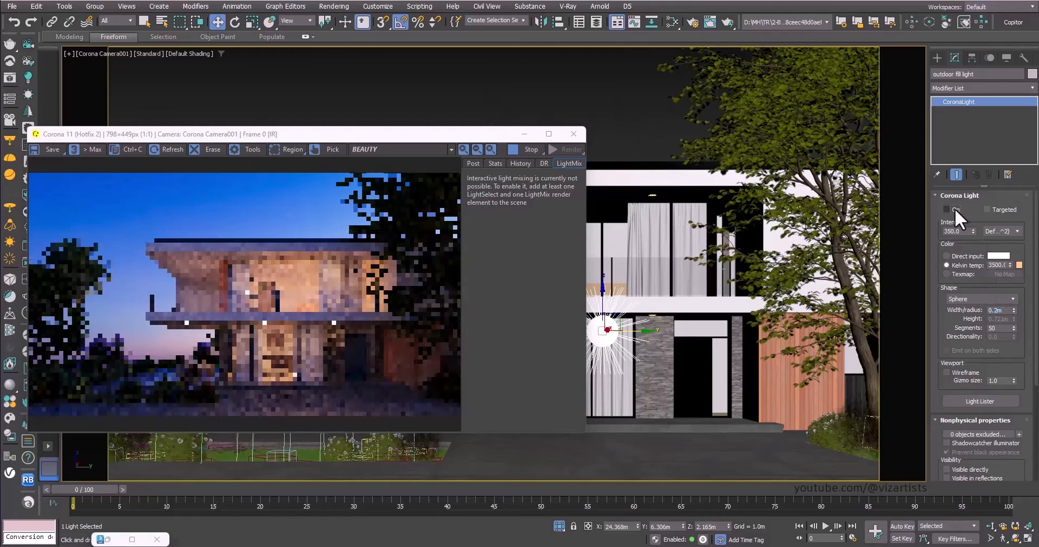
click(954, 209)
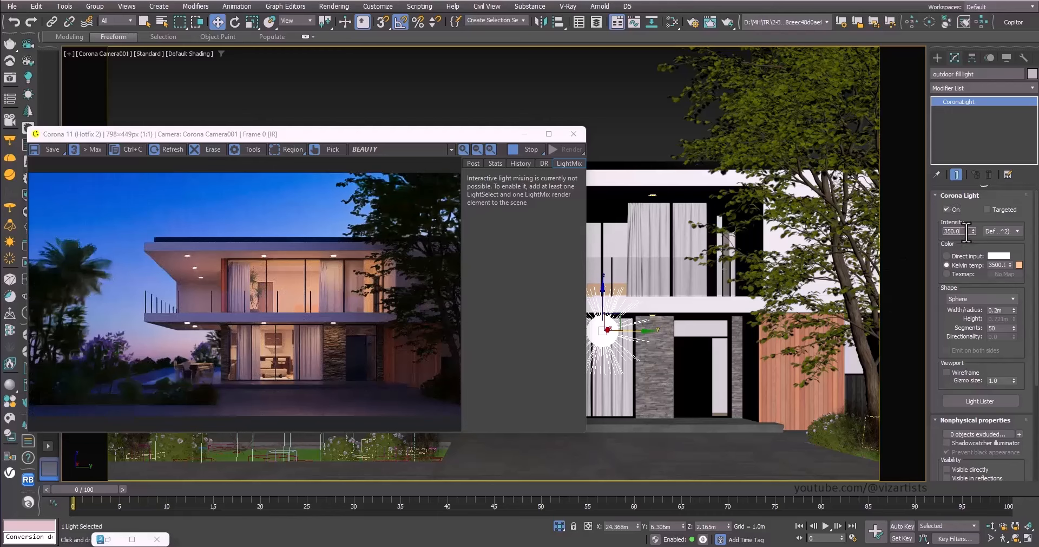
Step: Move the fill light in front of the wood-clad wall at Y 10.238 m, set its intensity to 150 and raise it to Z 3.07 m
drag(630, 347, 836, 347)
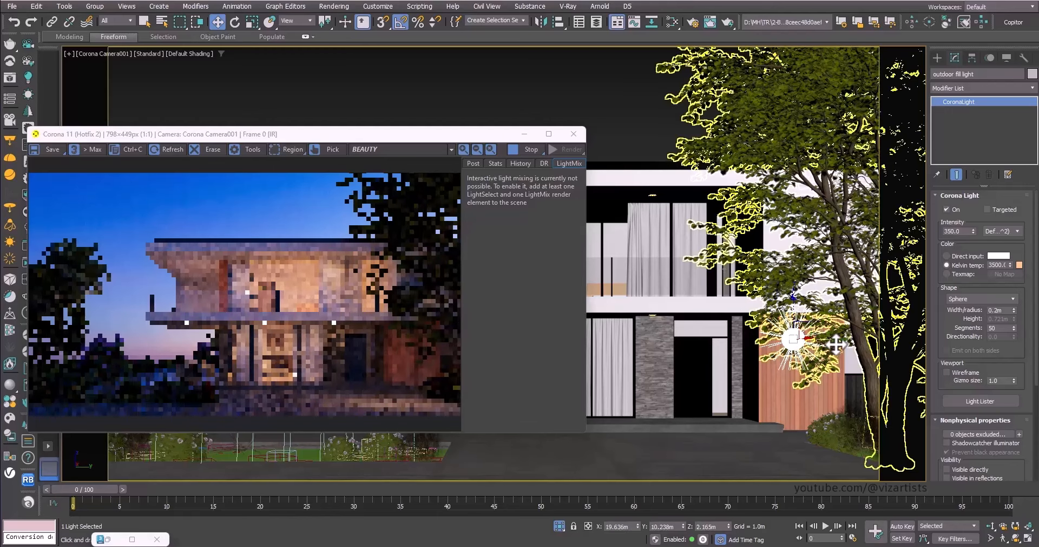
click(959, 232)
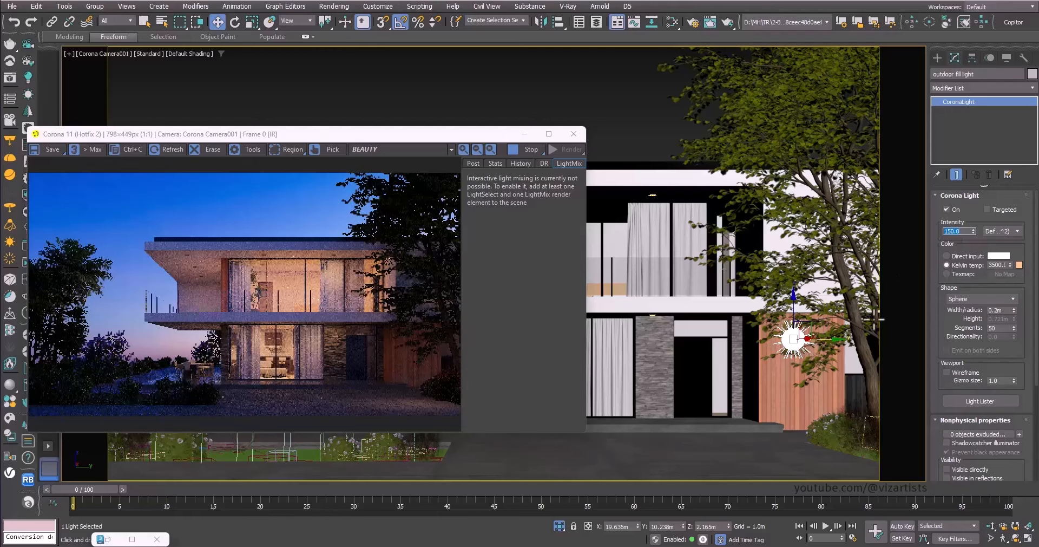
drag(792, 313, 792, 262)
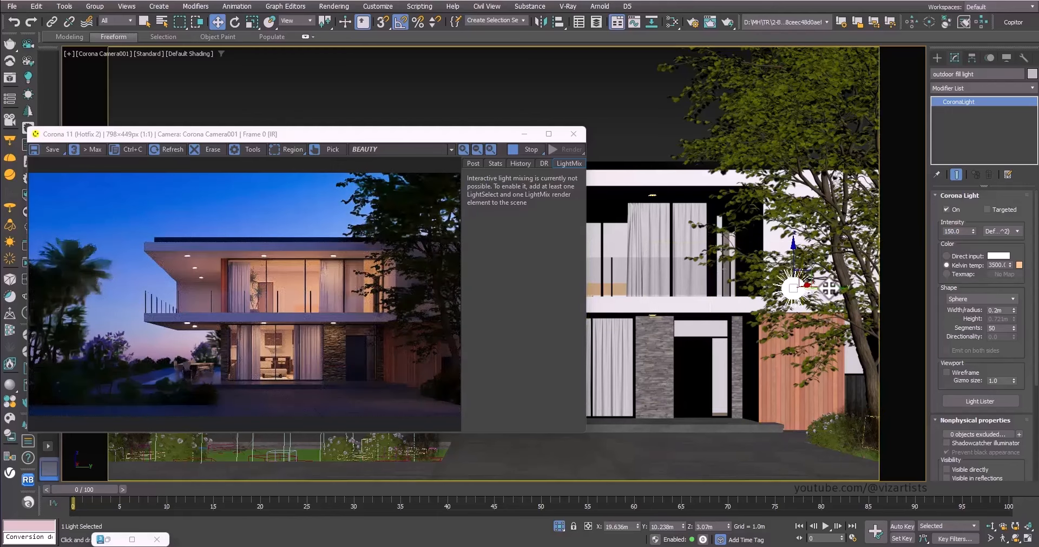
Step: Clone the fill light as two instances along the facade, at Y 4.895 m and at Y 0.279 m beside the palms
drag(830, 288, 515, 295)
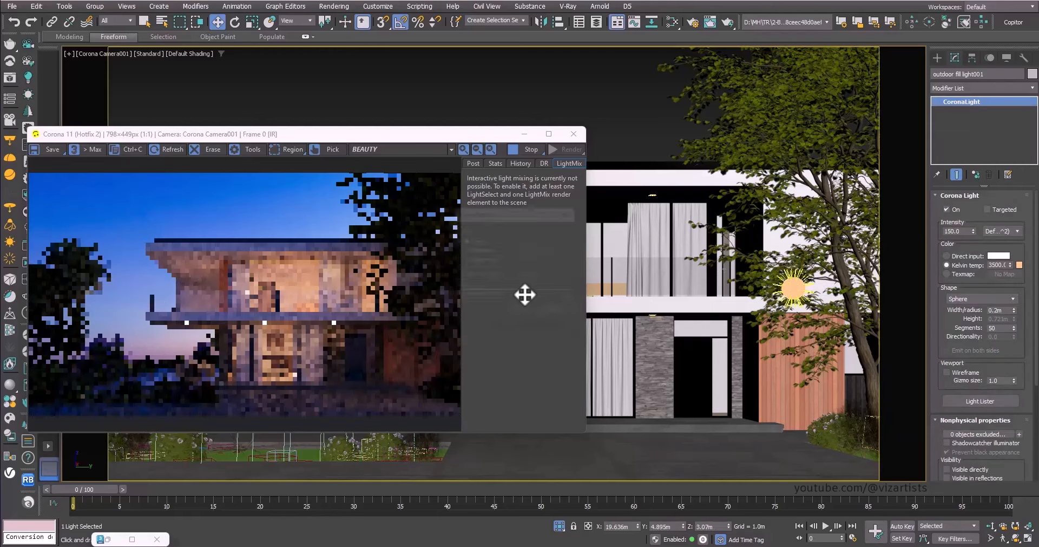
click(512, 319)
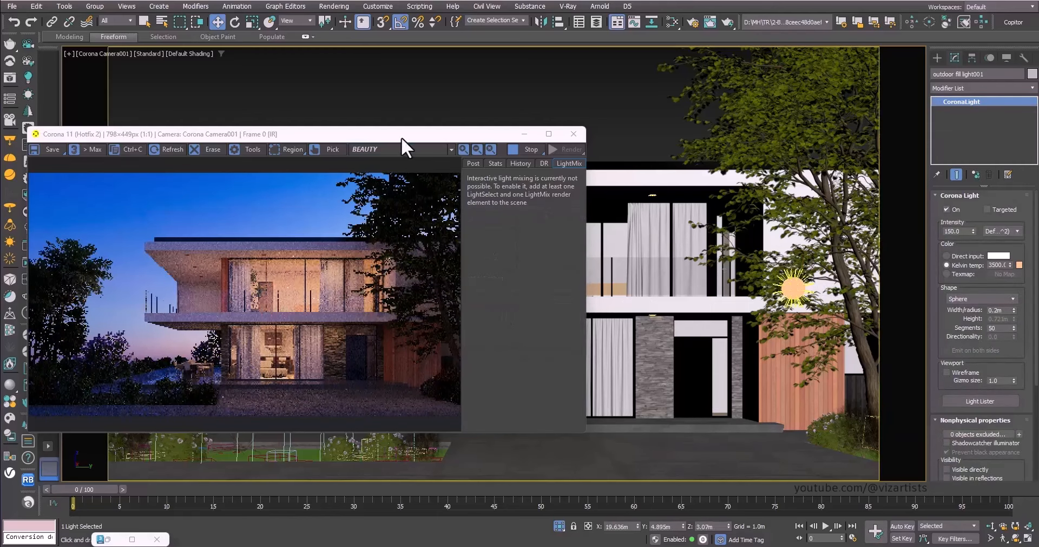
drag(401, 138, 730, 375)
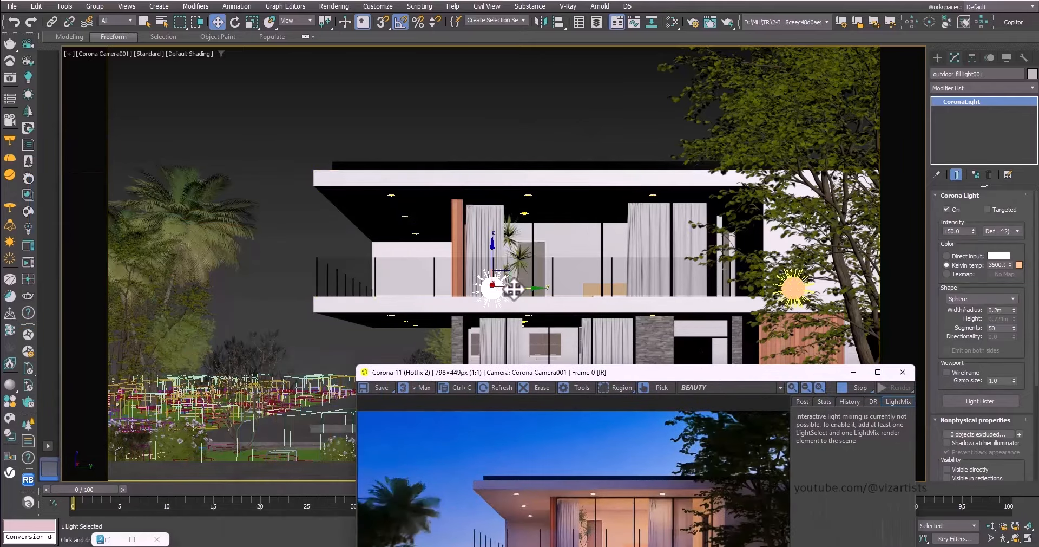
shift+drag(514, 292, 256, 295)
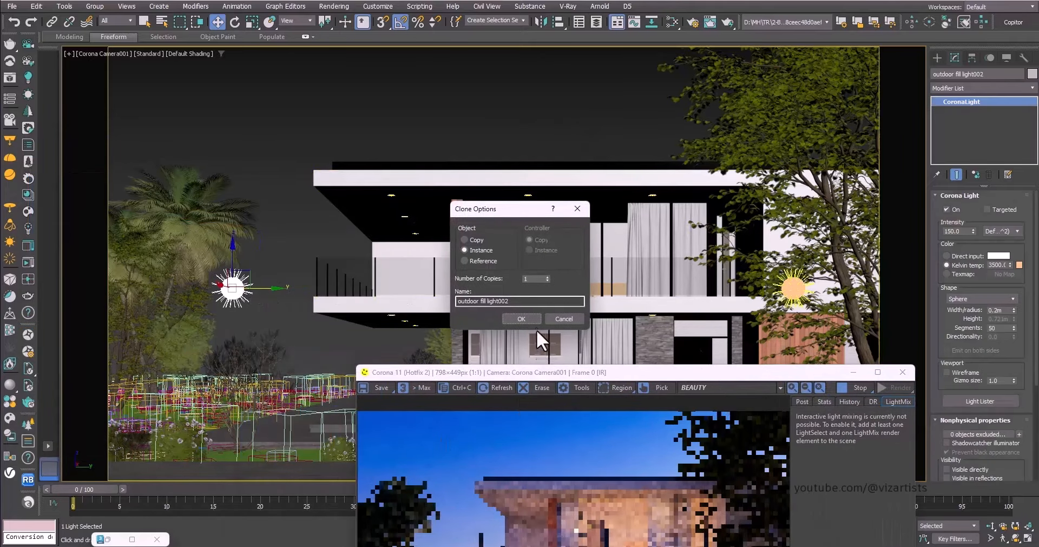
click(528, 317)
Step: Enlarge the interactive render to examine the facade lit by the three fill lights, show its post settings and stop it
drag(528, 373, 426, 90)
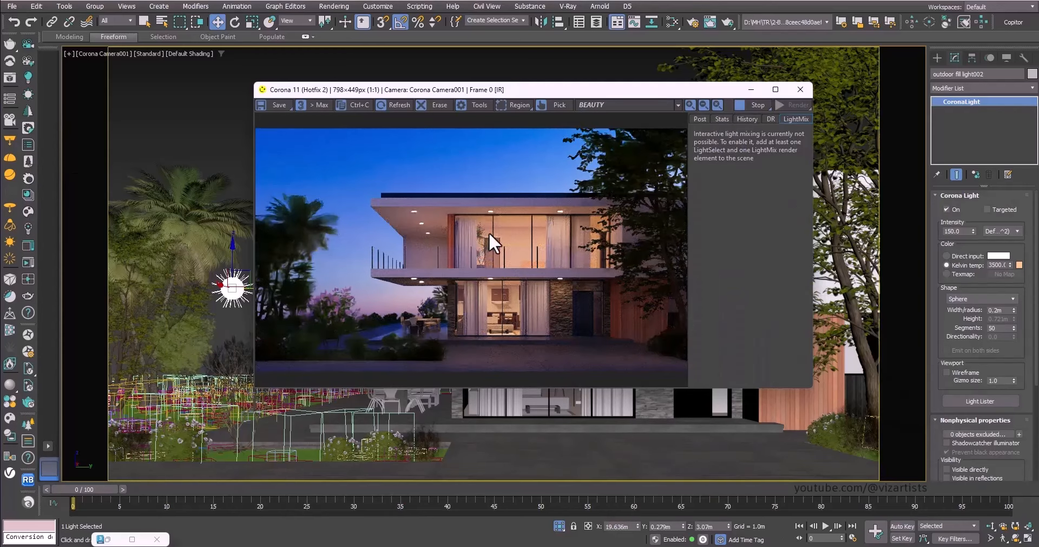
drag(512, 89, 500, 321)
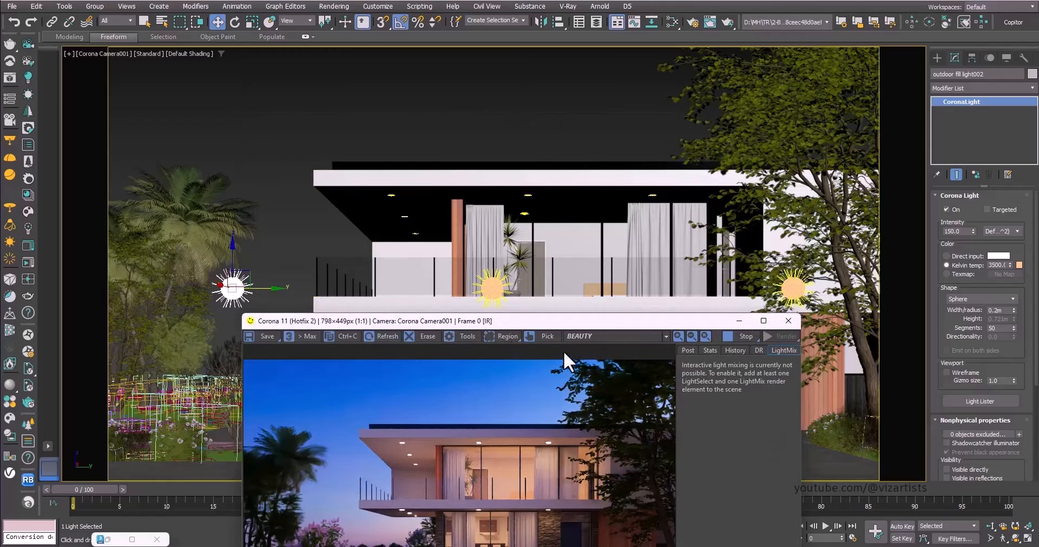
drag(540, 322, 560, 150)
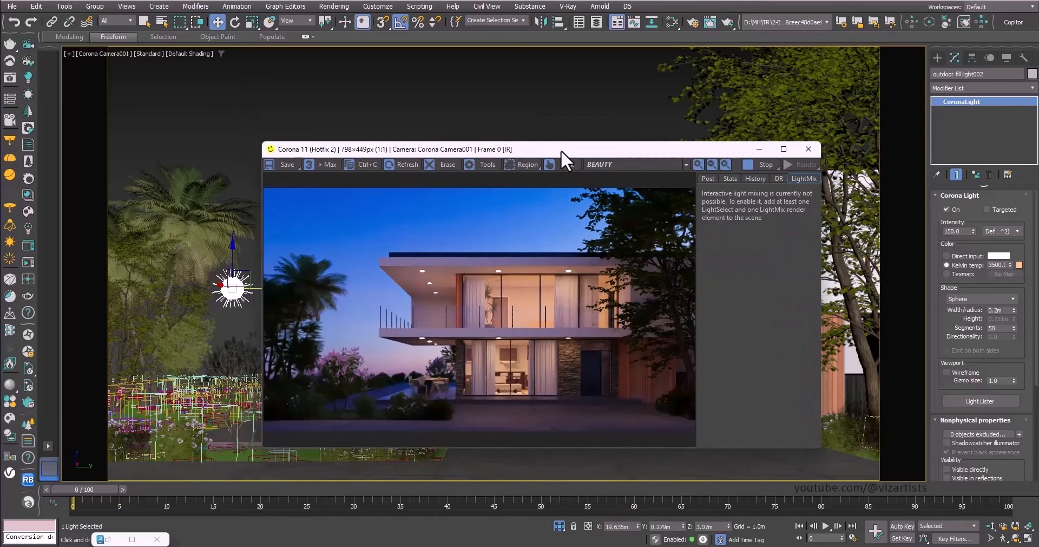
double_click(550, 149)
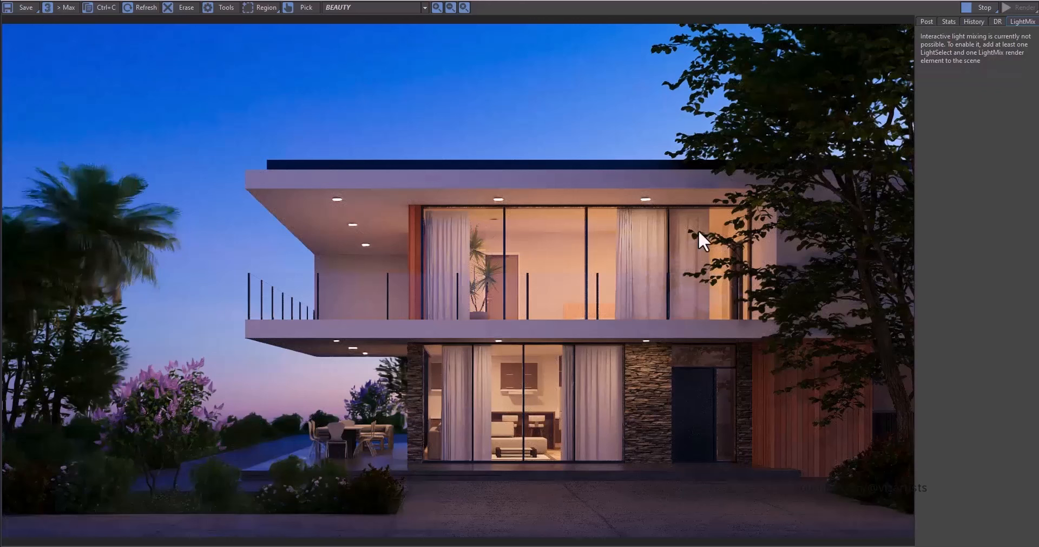
click(935, 21)
click(985, 8)
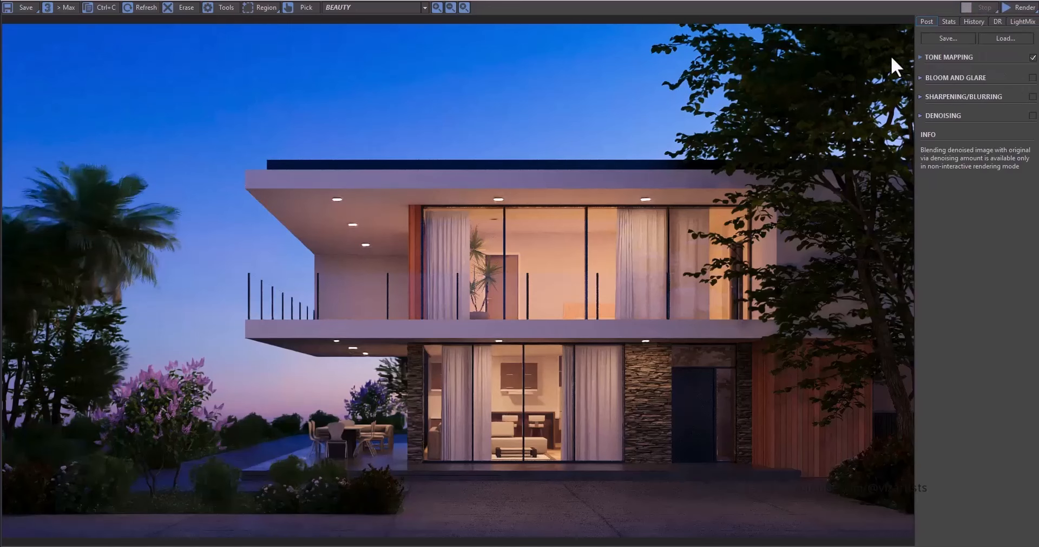
Step: Return to the camera view, clear the light selection and save the scene
click(975, 1)
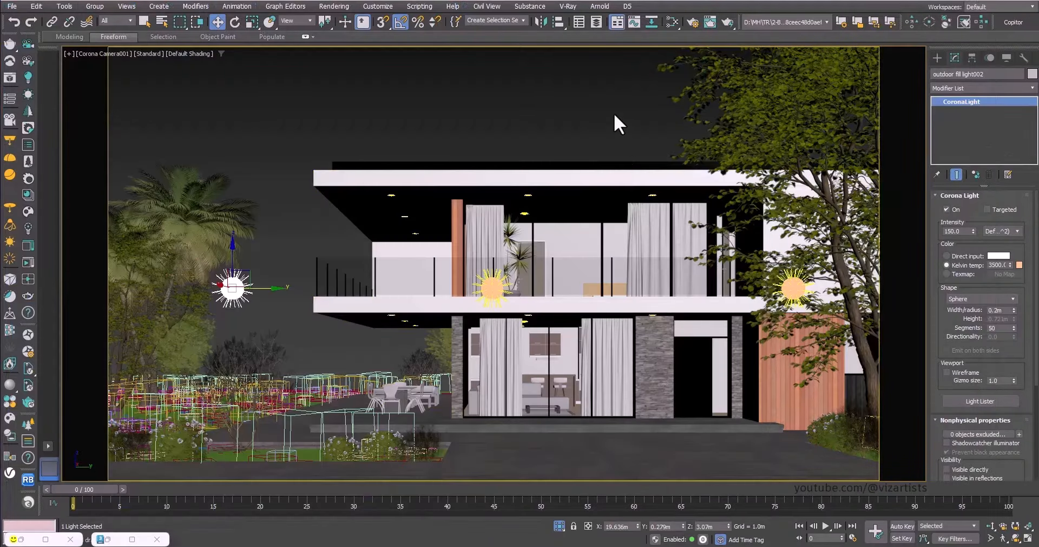
click(614, 113)
key(ctrl+s)
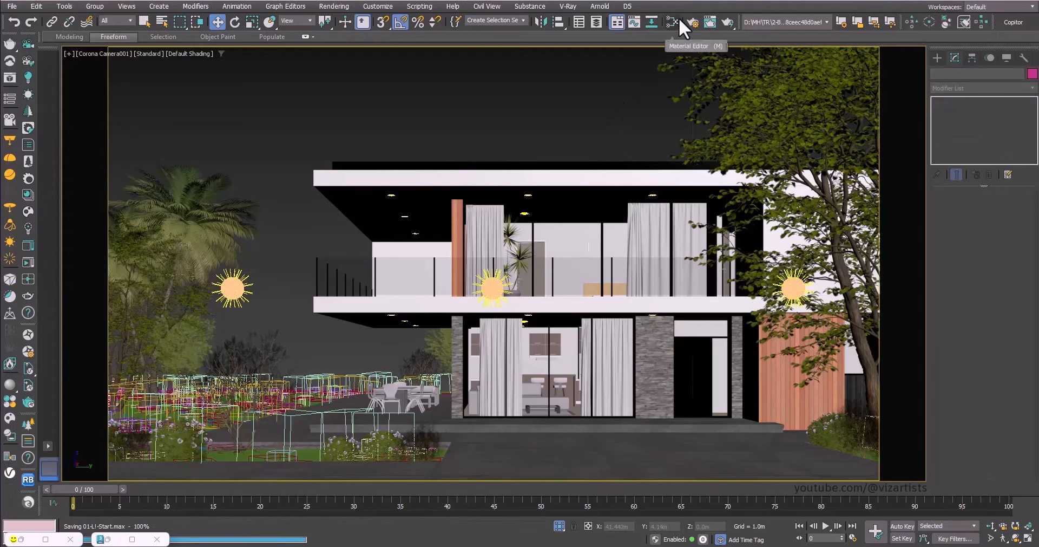
Step: In the render setup, keep Corona High Quality denoising and set the noise level limit to 2.5%
click(692, 21)
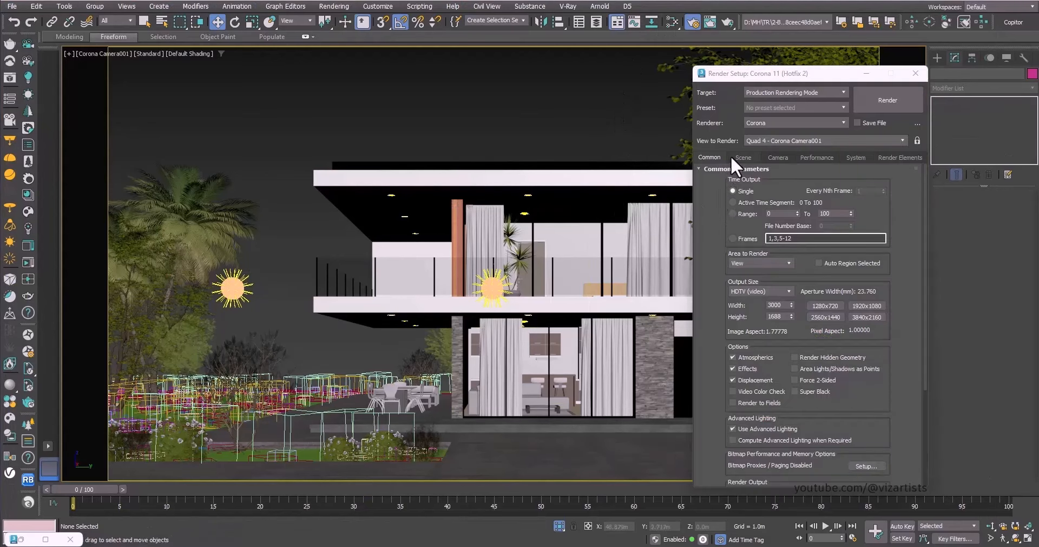
click(733, 157)
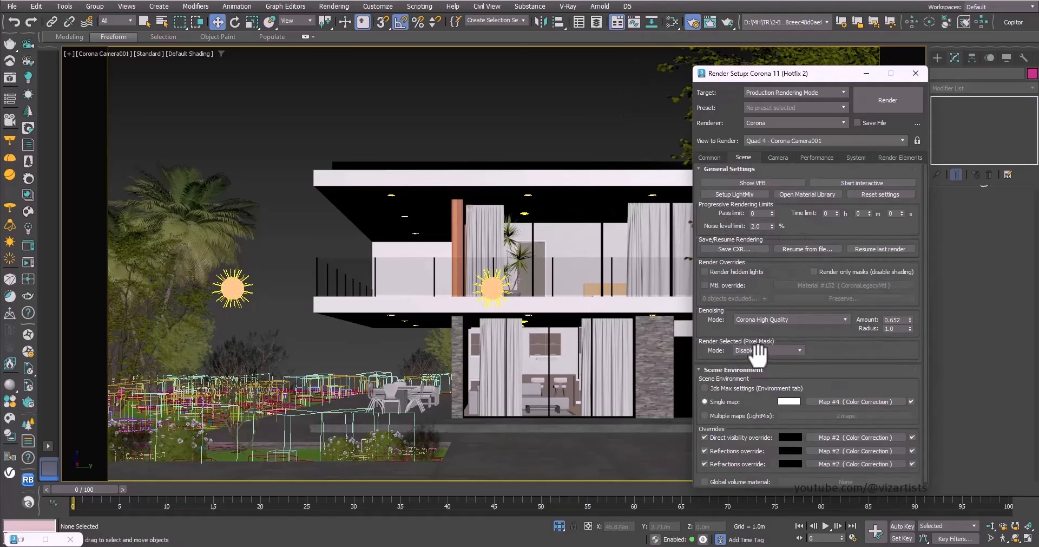
click(772, 318)
click(758, 318)
click(781, 320)
click(785, 320)
double_click(757, 226)
text(2.5)
key(Return)
mouse_move(762, 229)
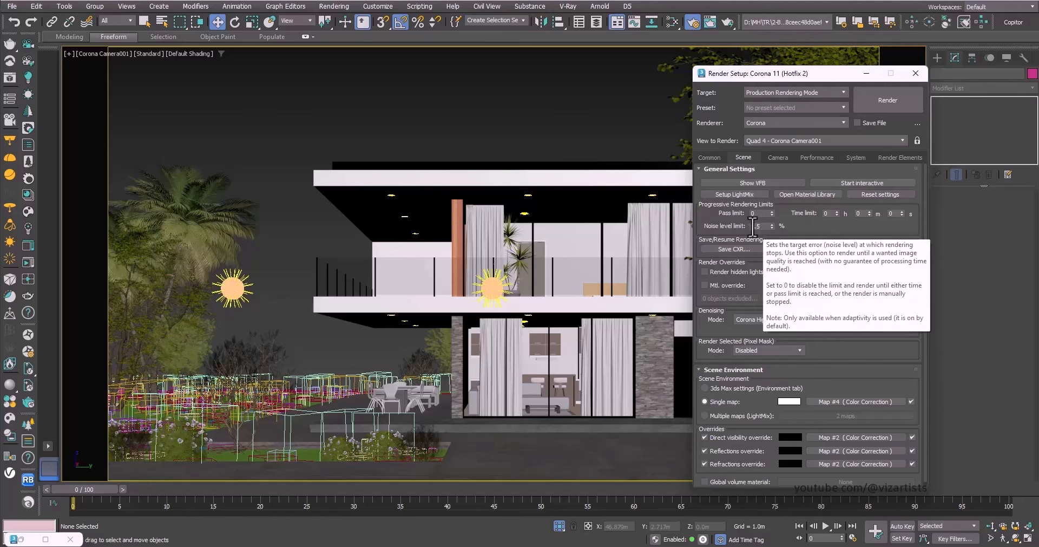
double_click(761, 227)
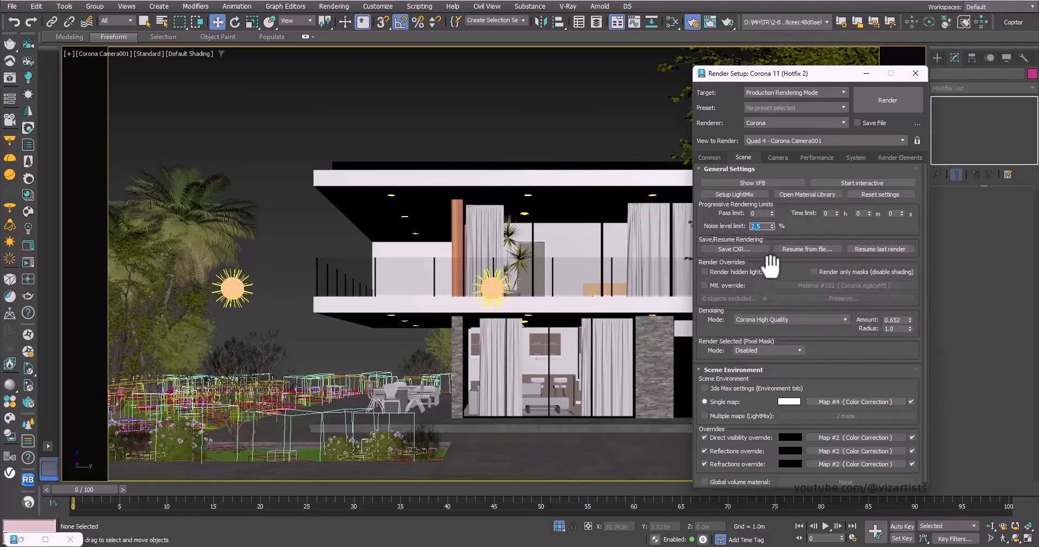
Step: Generate an interactive LightMix setup with layers separated by instanced lights
click(887, 157)
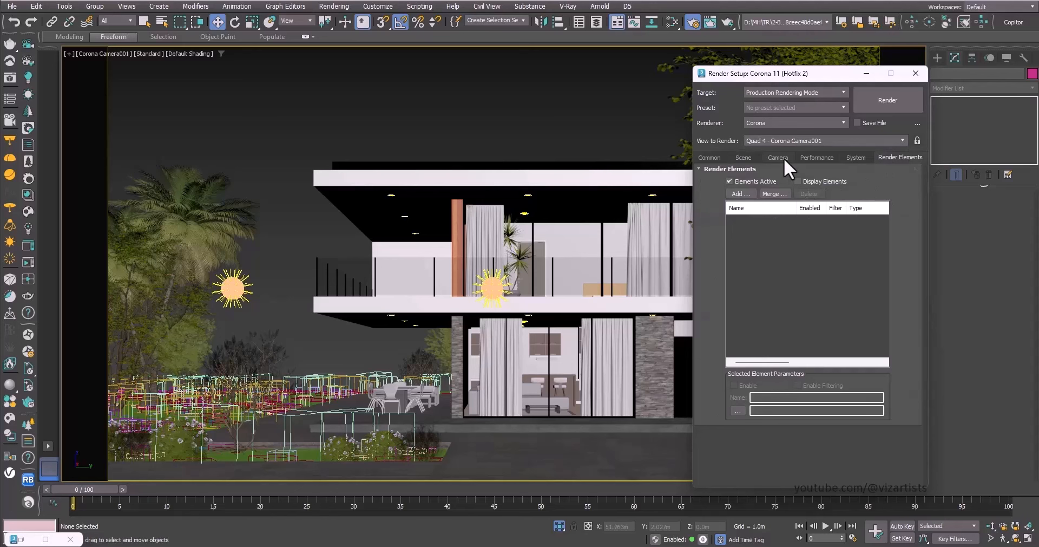
click(744, 157)
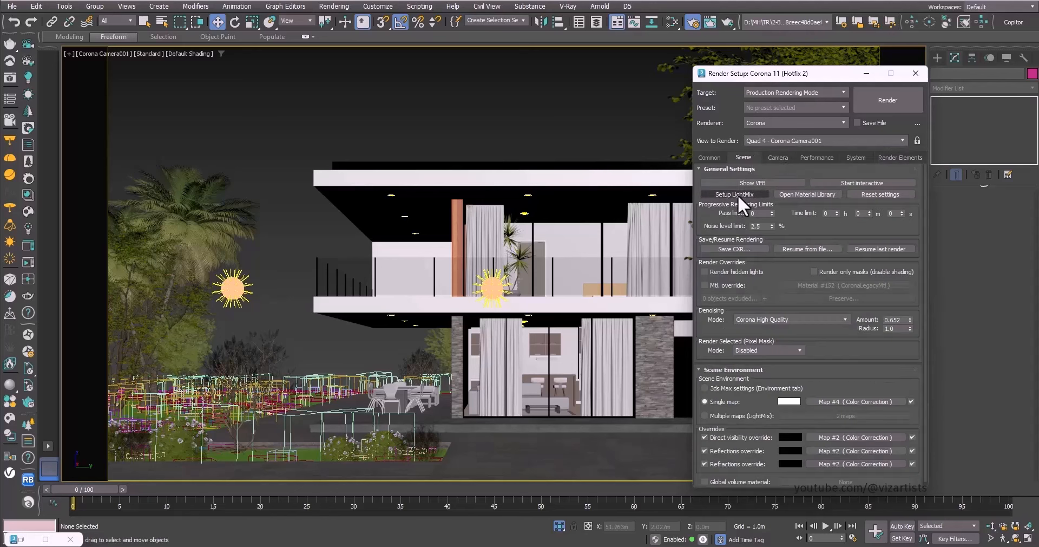
click(738, 195)
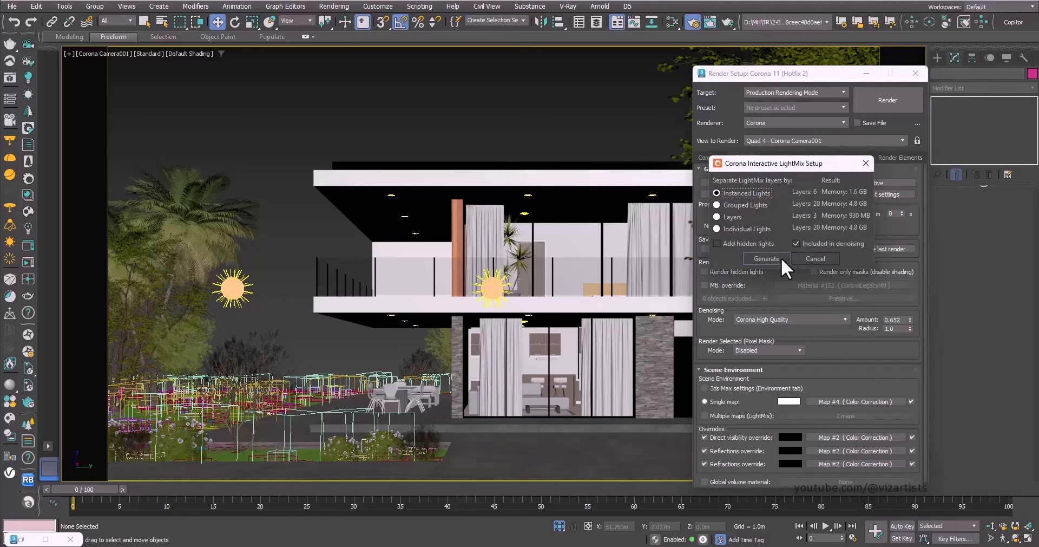
click(767, 258)
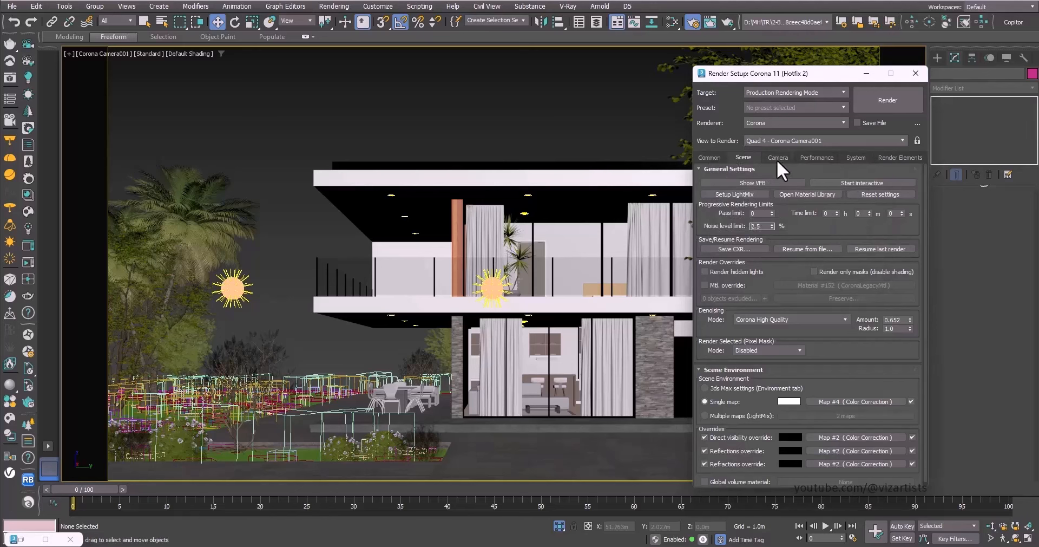
Step: Check the LightMix render elements and the common output size settings before the final render
click(896, 158)
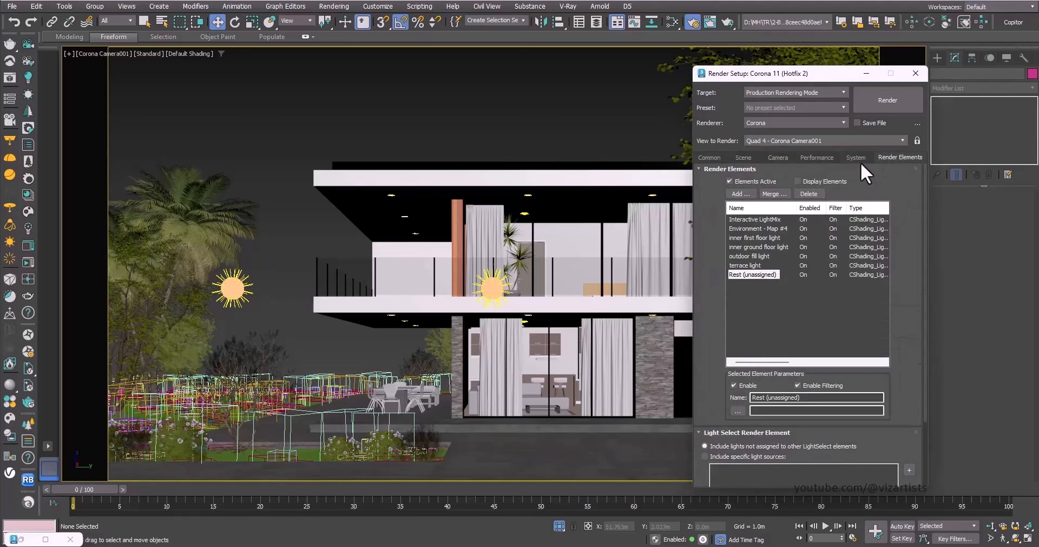
click(714, 156)
drag(717, 224, 713, 157)
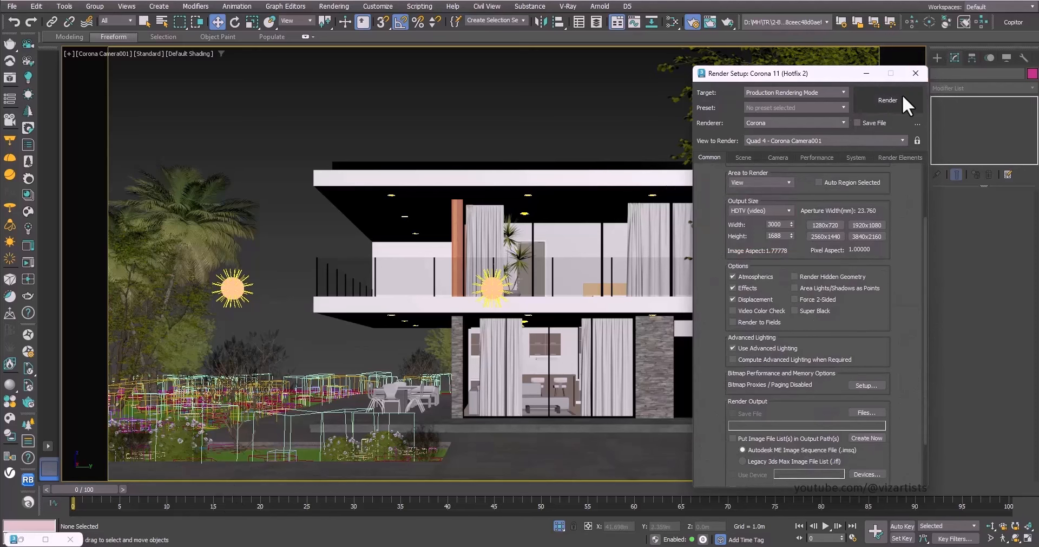
Step: Start the final 3000 × 1688 production render of Corona Camera001 and examine its early passes in an enlarged frame buffer
click(888, 100)
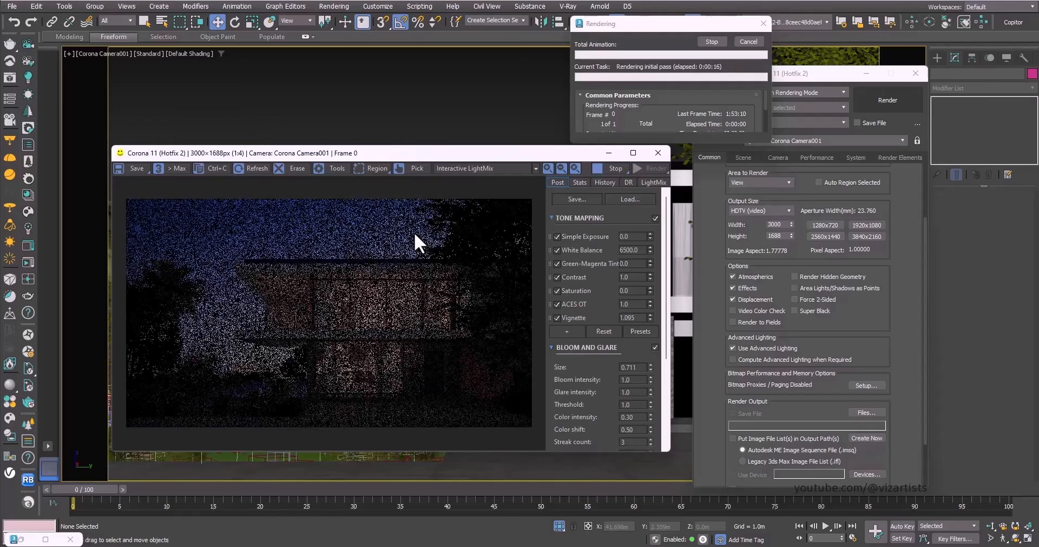
double_click(418, 151)
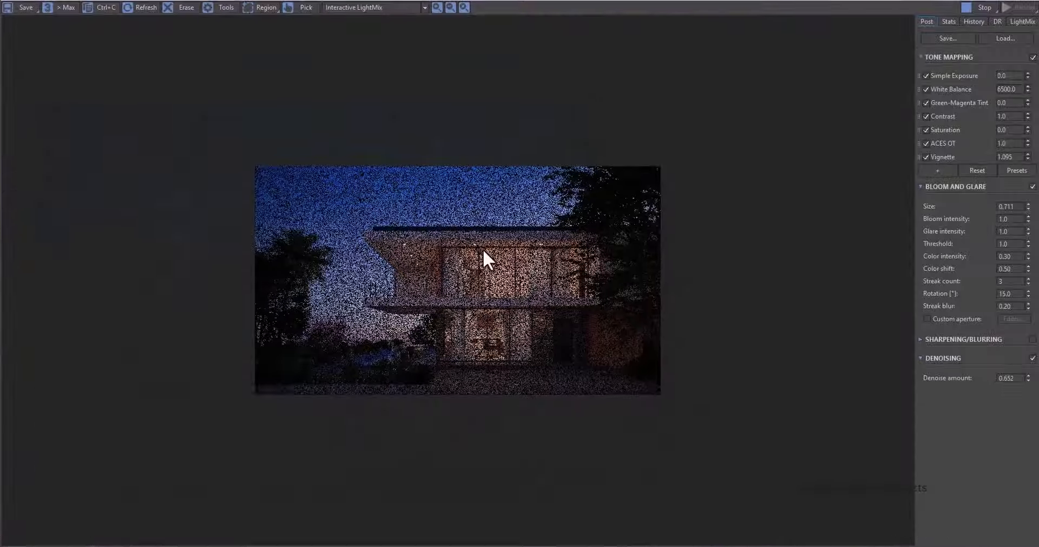
scroll(483, 249, up, 1)
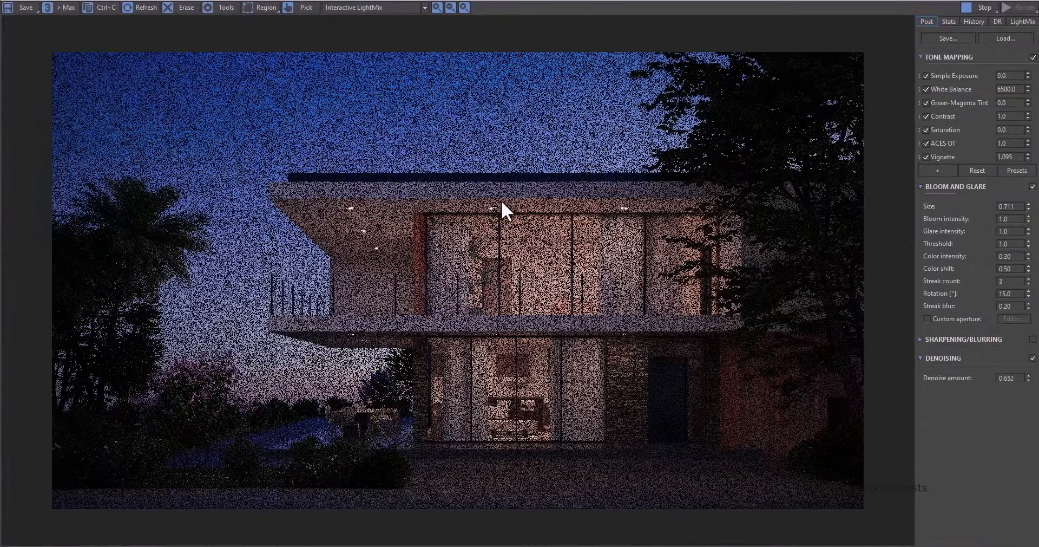
double_click(479, 6)
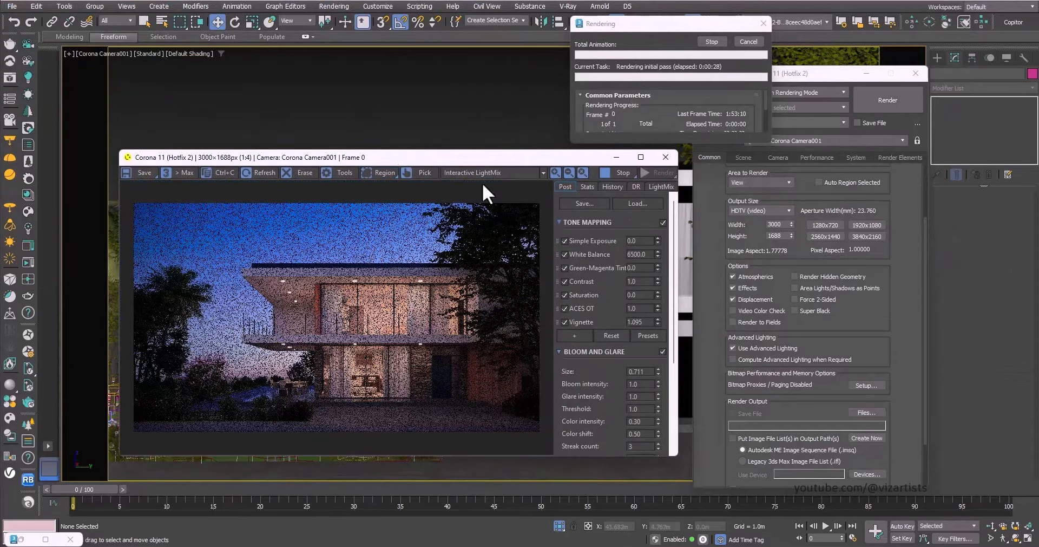
Step: Look through the frame buffer's statistics, distributed rendering, history and post-processing sections while the image renders
click(587, 186)
click(636, 186)
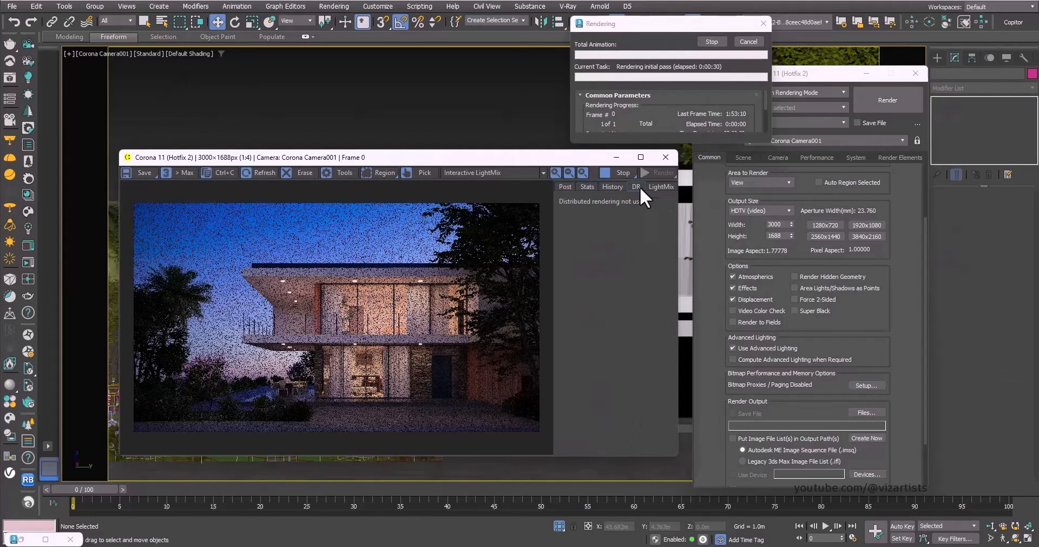
click(613, 186)
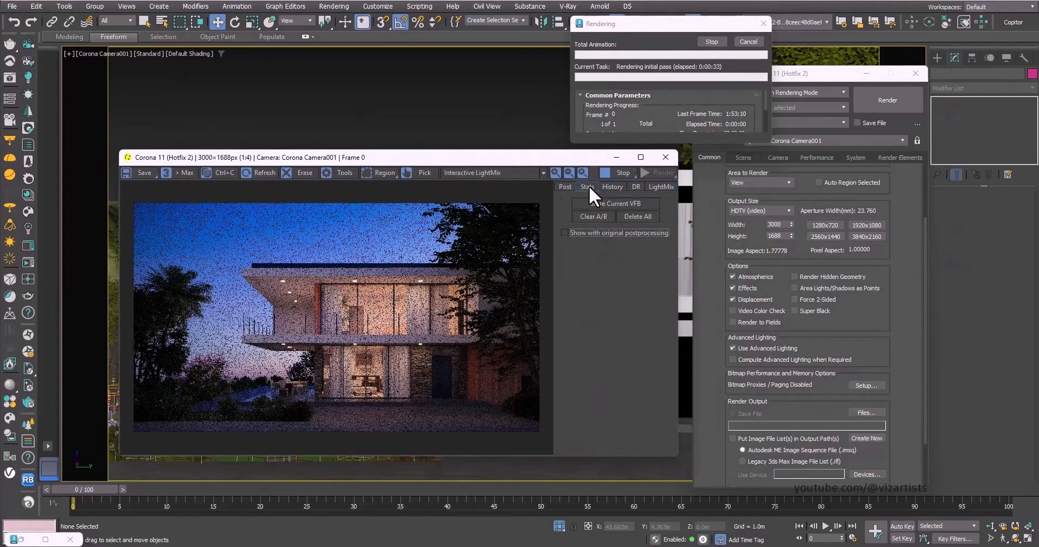
click(565, 187)
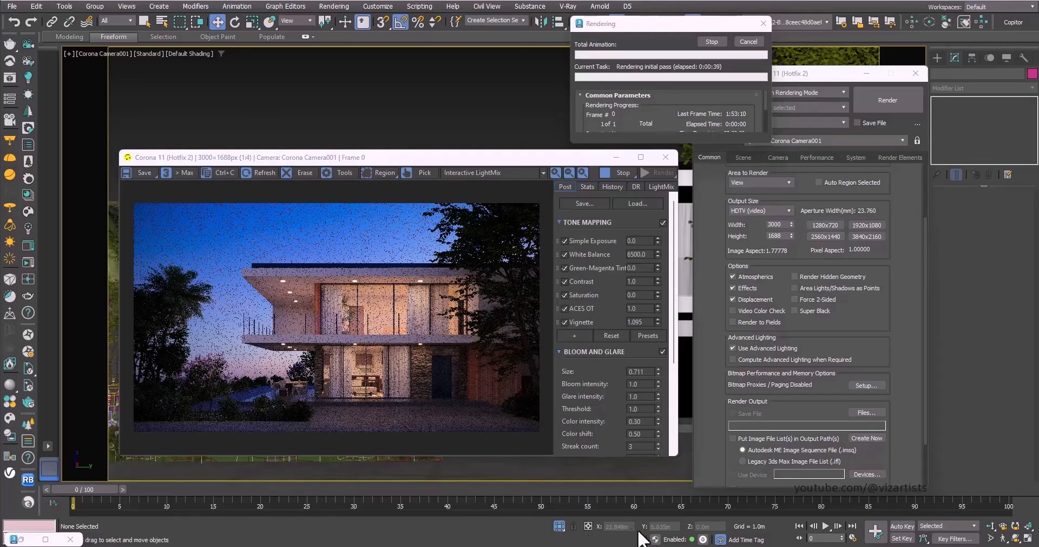
mouse_move(676, 546)
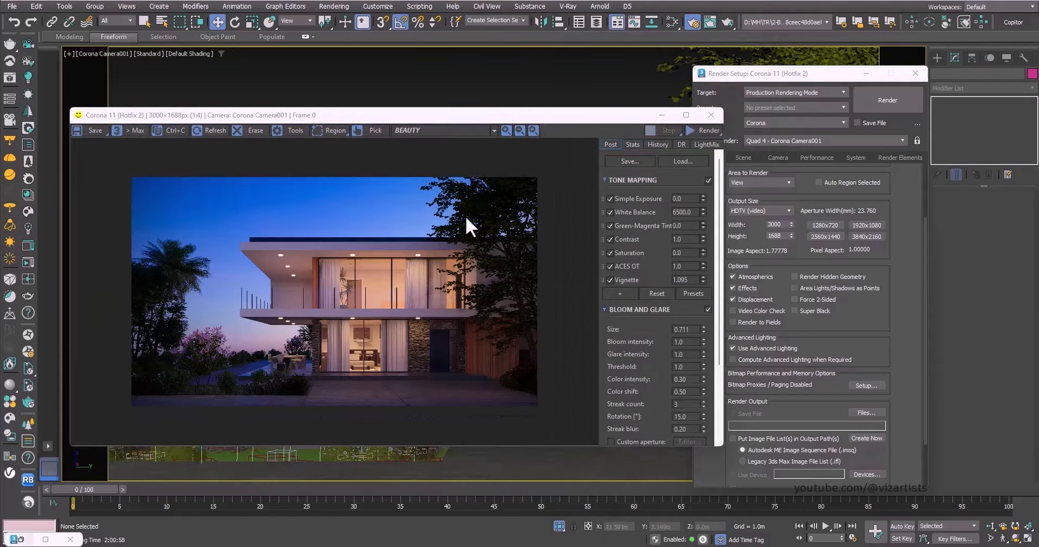
Step: Examine the finished dusk render up close and review its render statistics and history
scroll(466, 215, up, 2)
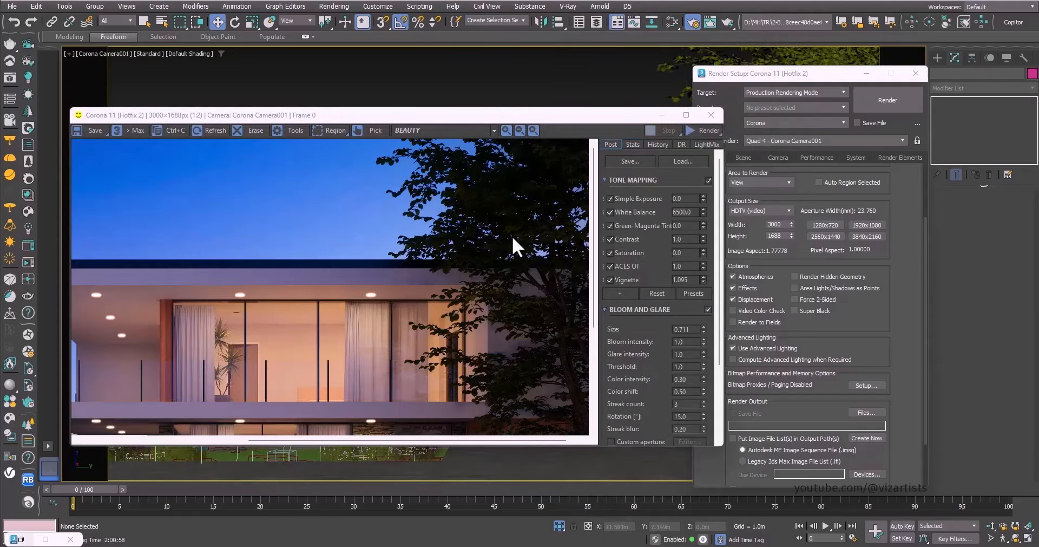
scroll(513, 236, down, 2)
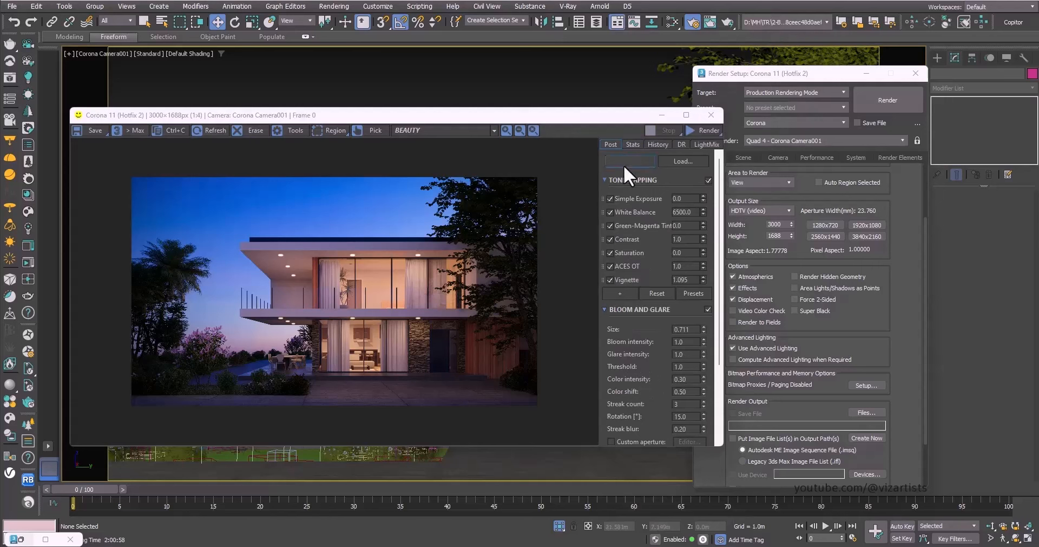
click(634, 144)
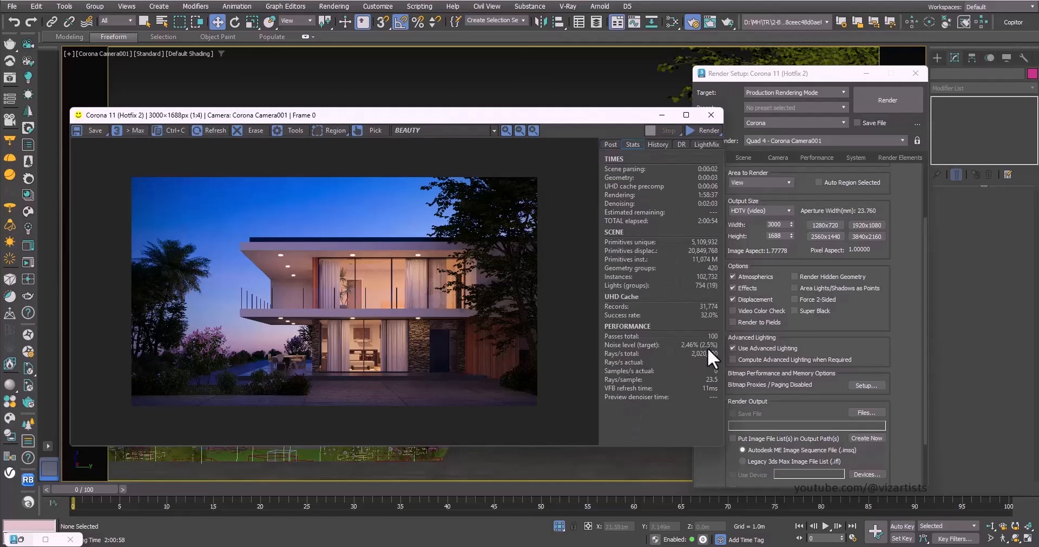
click(657, 145)
click(613, 144)
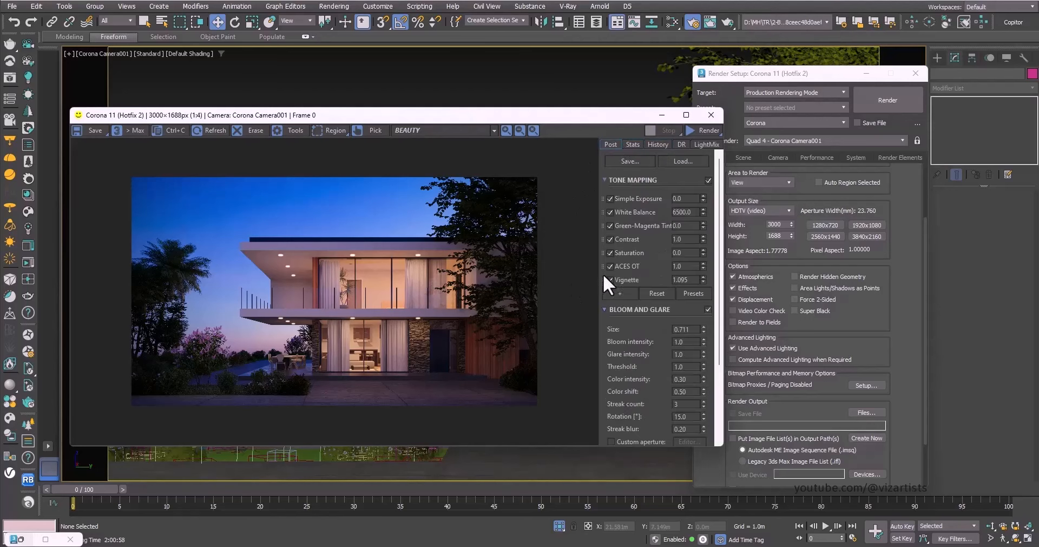
Step: Maximize the frame buffer and compare the image with the environment and inner first floor light layers switched off and on in LightMix
double_click(538, 116)
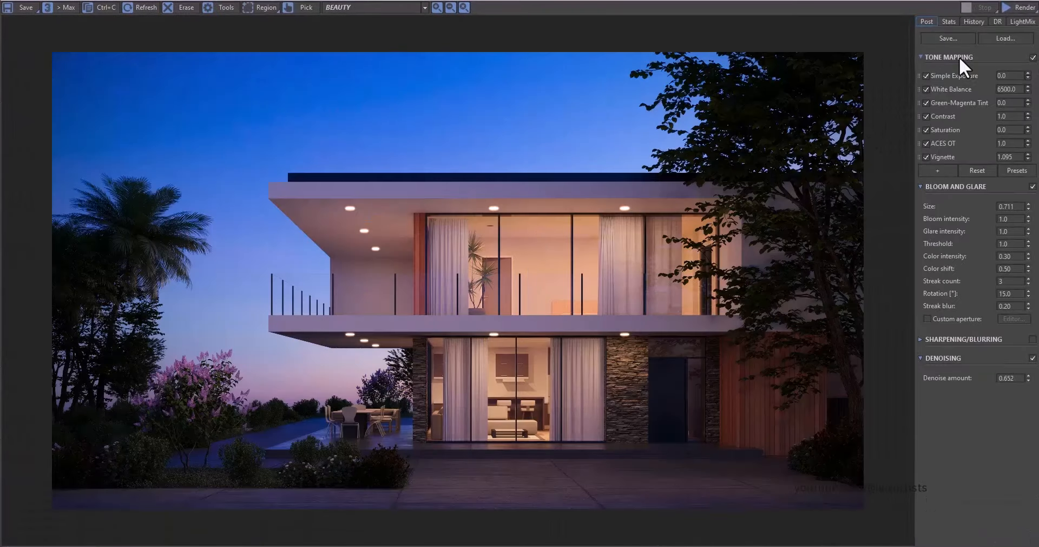
click(1017, 21)
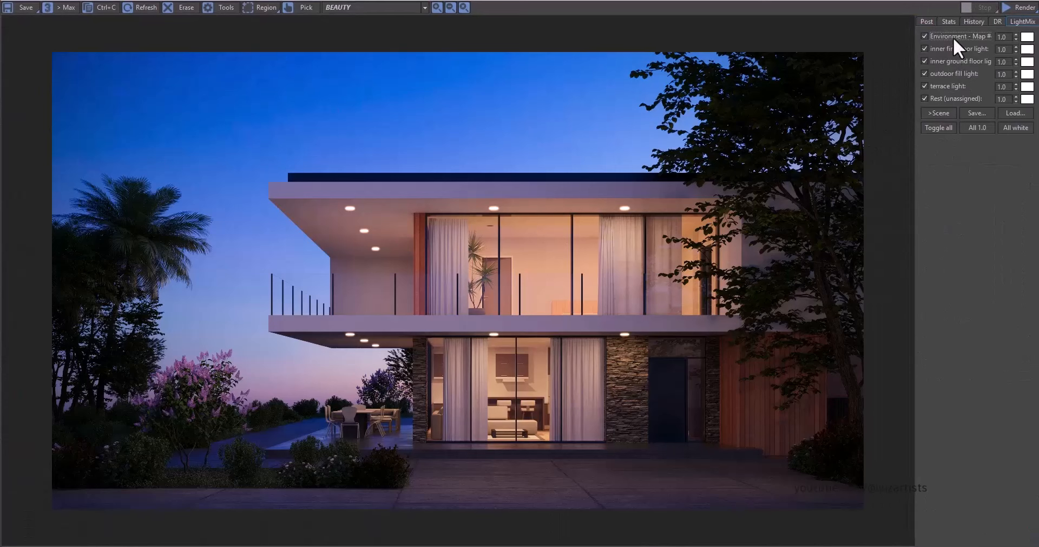
click(924, 36)
click(925, 35)
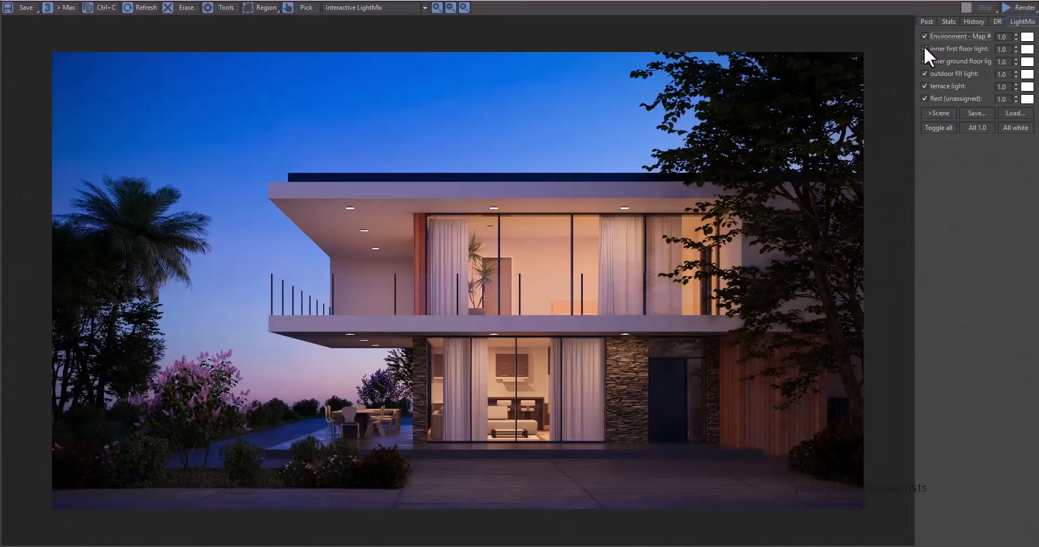
click(925, 49)
click(924, 48)
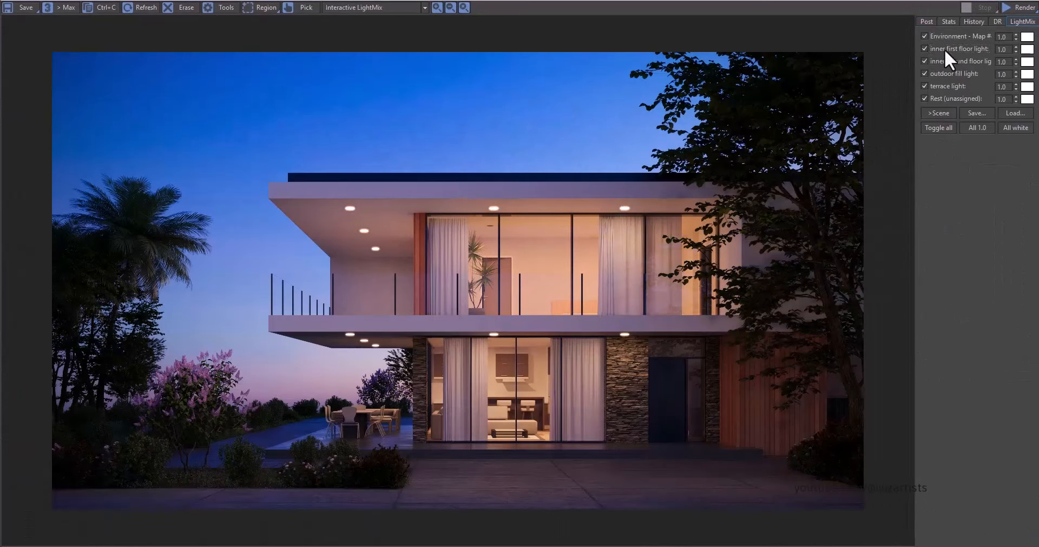
Step: Try other intensities and blue, green and red tints on the inner first floor light layer, restoring its white colour and 1.0 intensity
drag(1017, 47, 1015, 34)
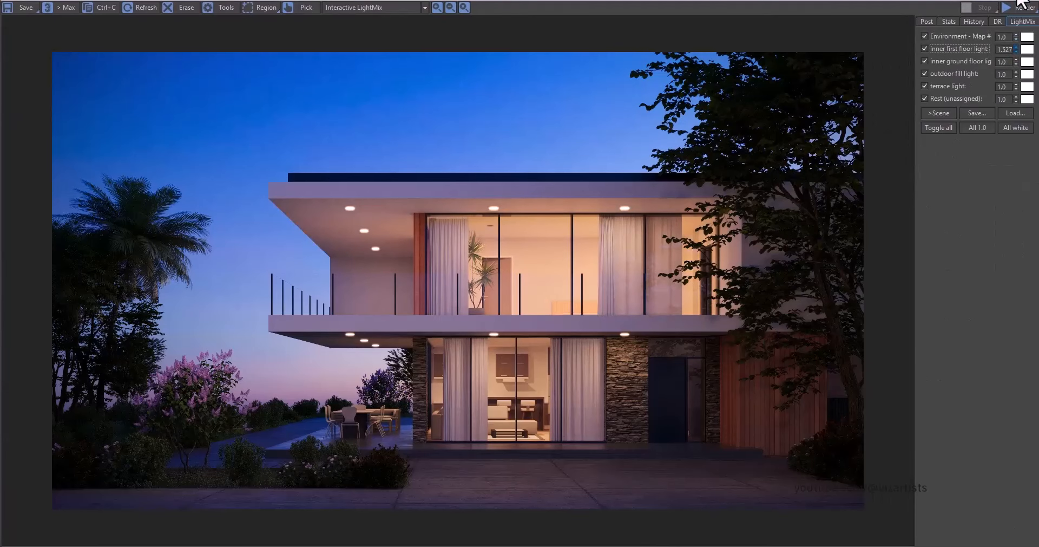
drag(1032, 474, 993, 27)
click(1028, 51)
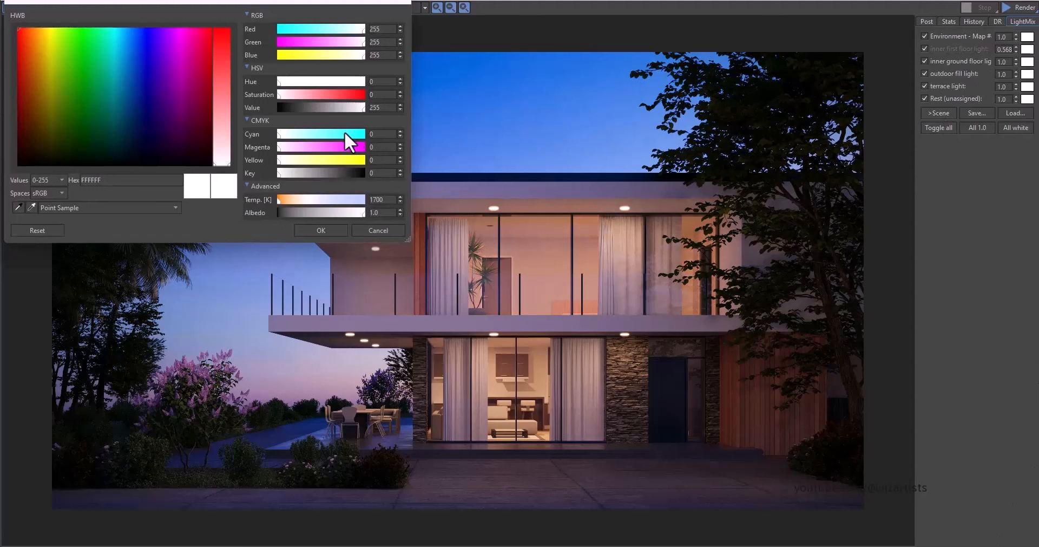
click(320, 151)
click(327, 136)
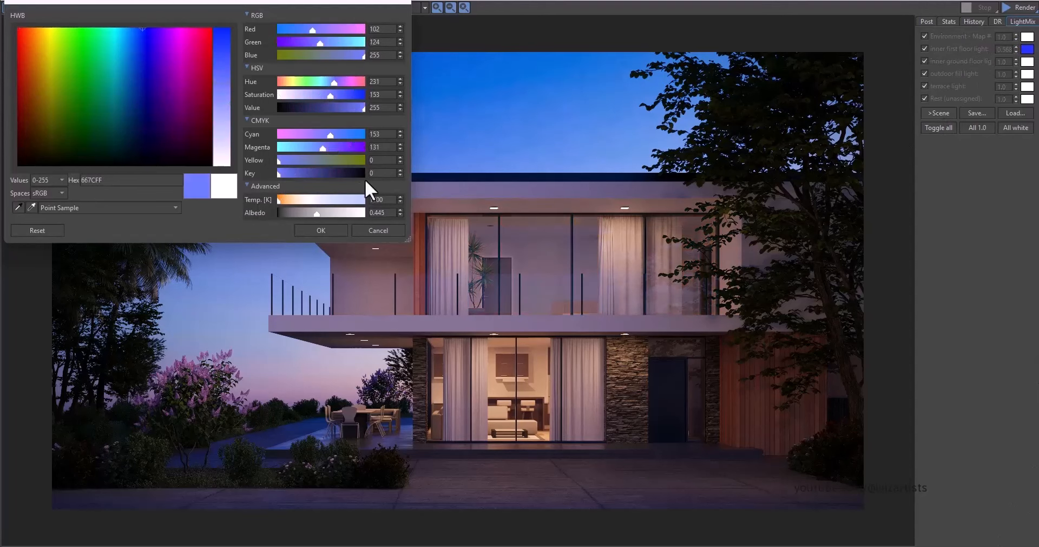
click(347, 82)
click(281, 82)
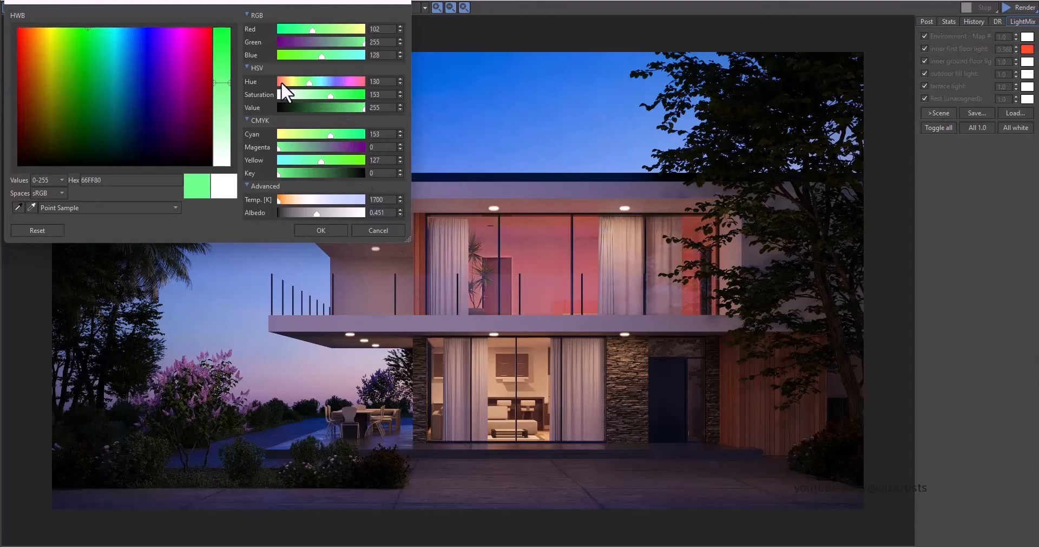
click(391, 234)
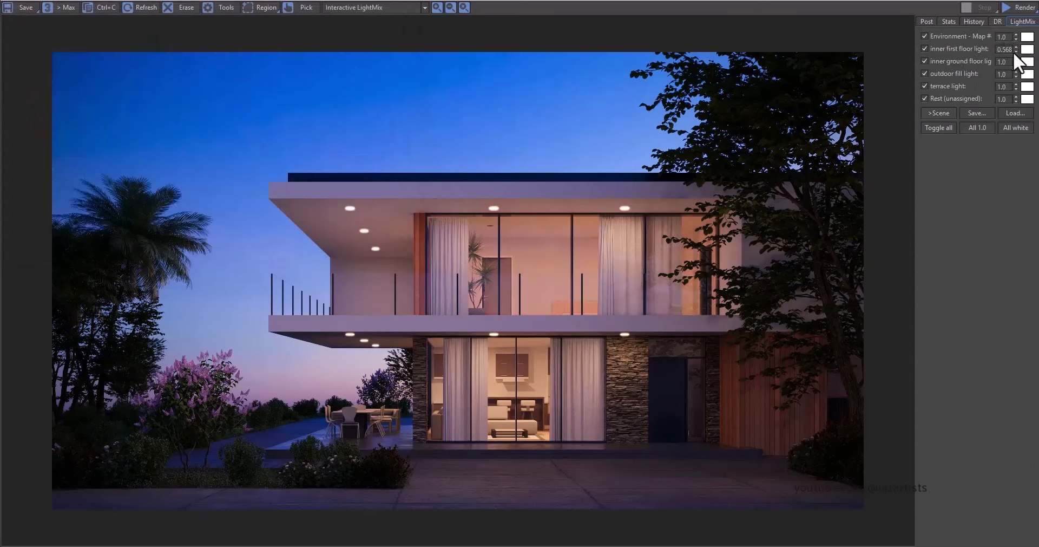
right_click(1016, 50)
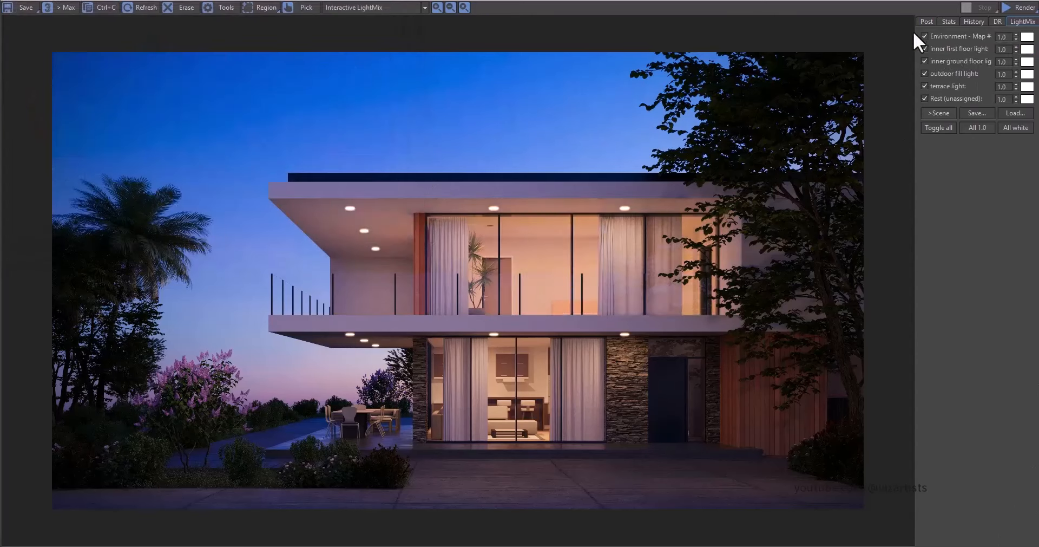
Step: Add a LUT operator to the end of the tone mapping stack and enable it
click(926, 22)
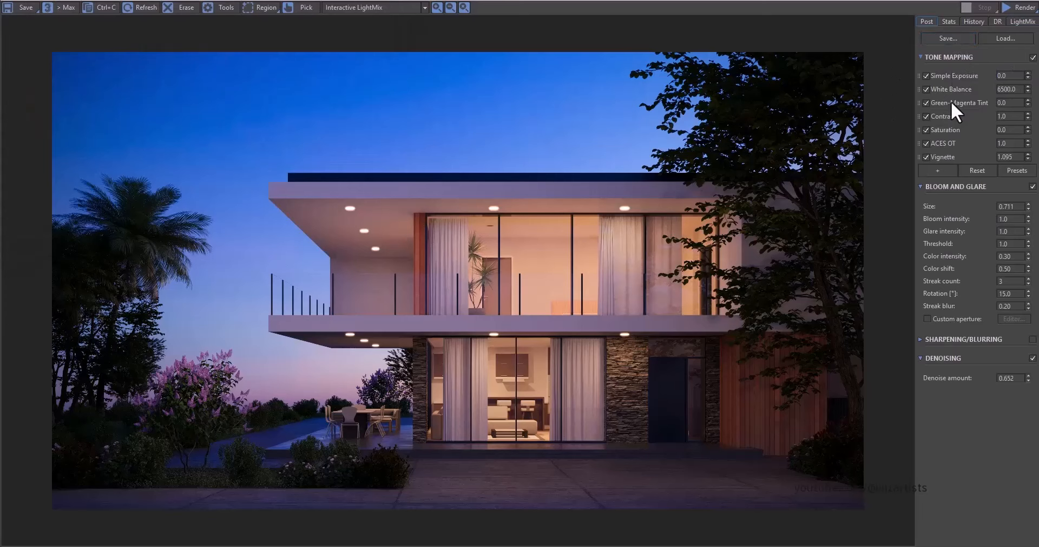
click(945, 170)
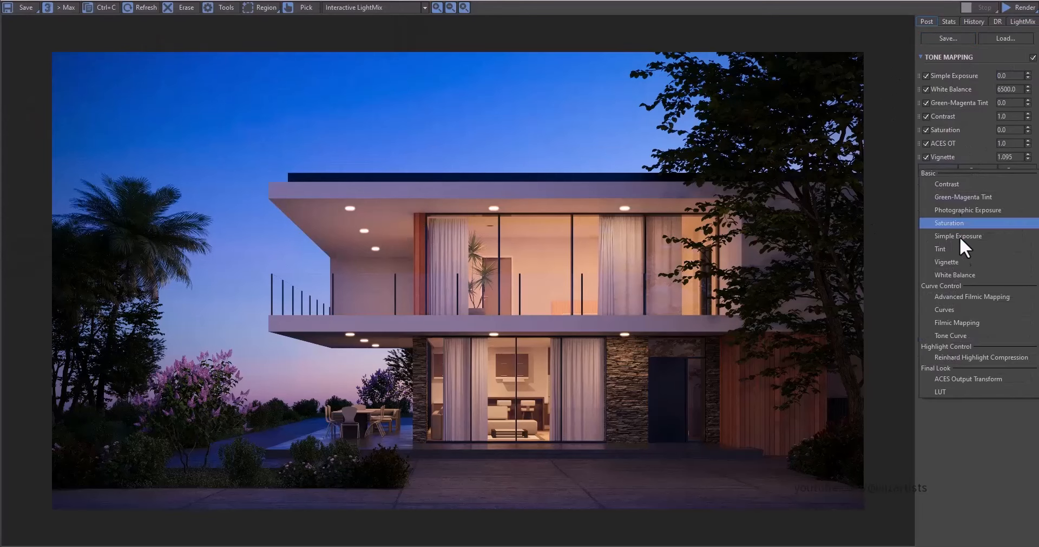
click(968, 389)
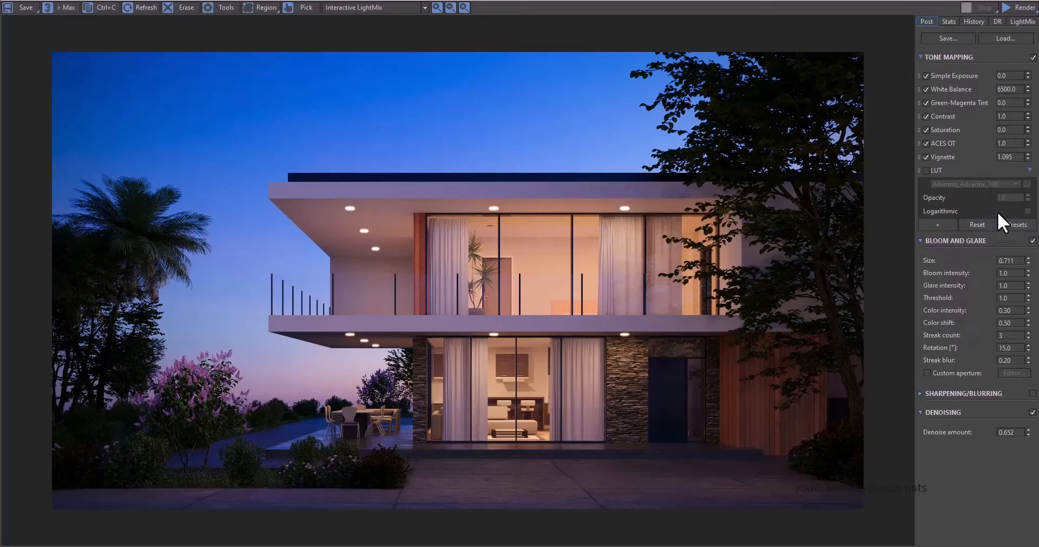
click(926, 170)
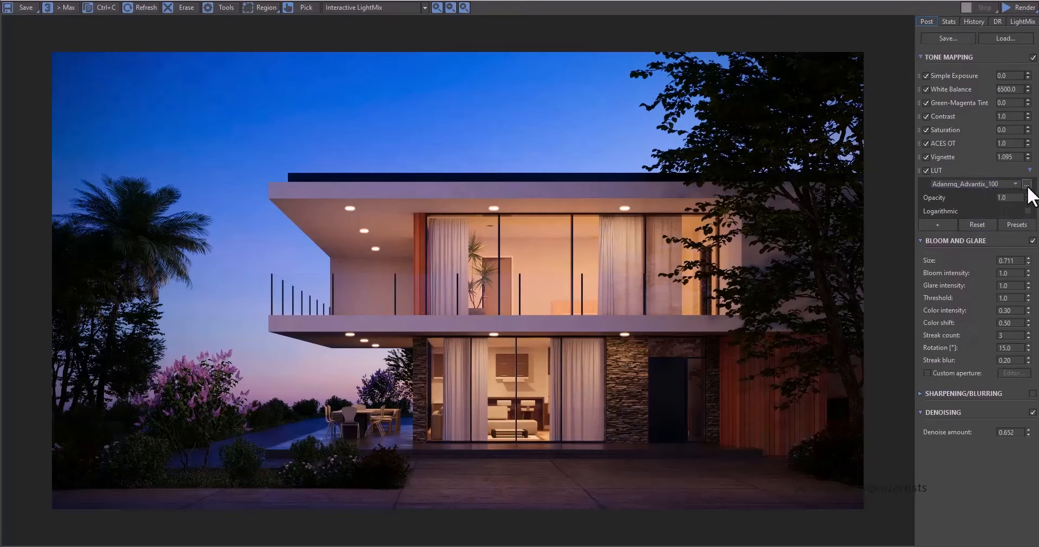
Step: Apply the Adanmq_F400 LUT to the render and reopen the list of available LUTs
click(1012, 185)
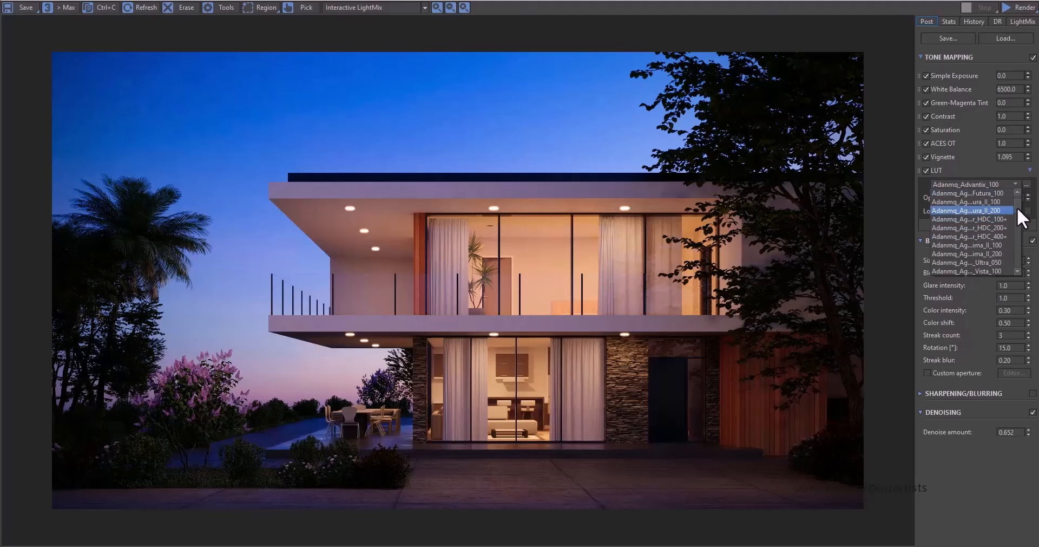
scroll(1017, 214, down, 5)
click(980, 244)
click(1015, 187)
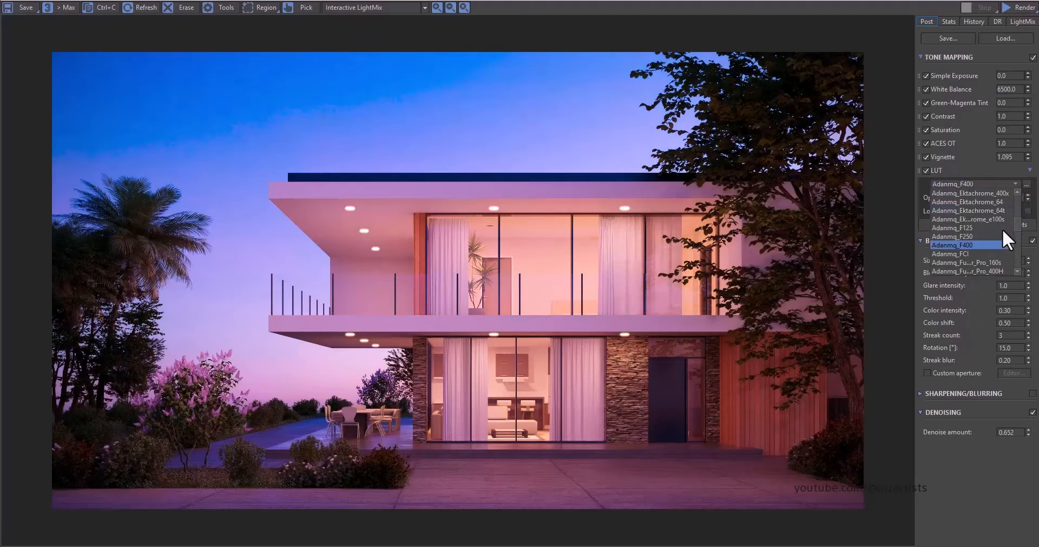